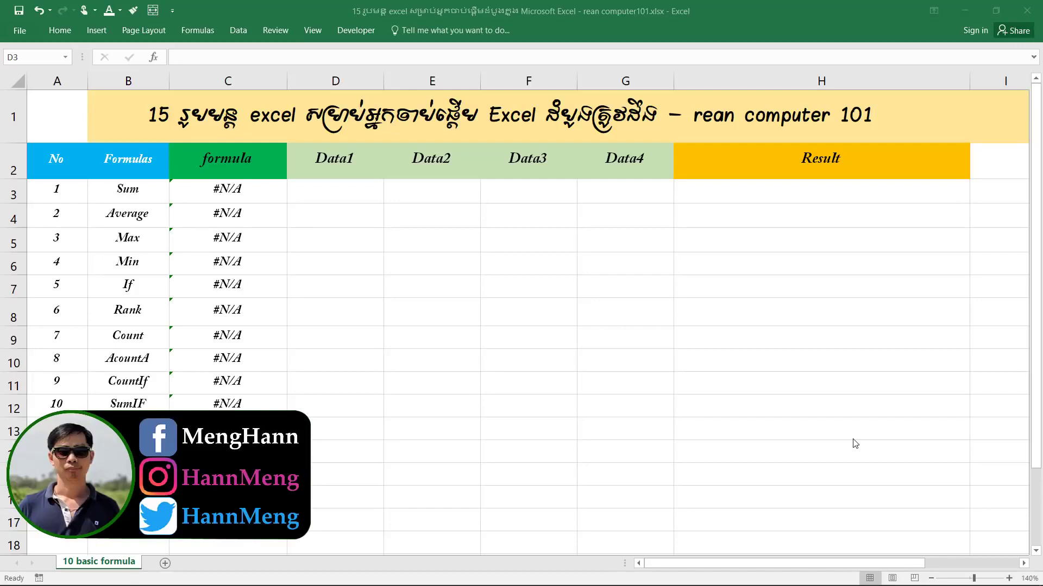
# Step: Walk through the list of 15 formula names, from Sum down to Year
pyautogui.click(123, 191)
pyautogui.moveTo(127, 191); pyautogui.dragTo(138, 516)
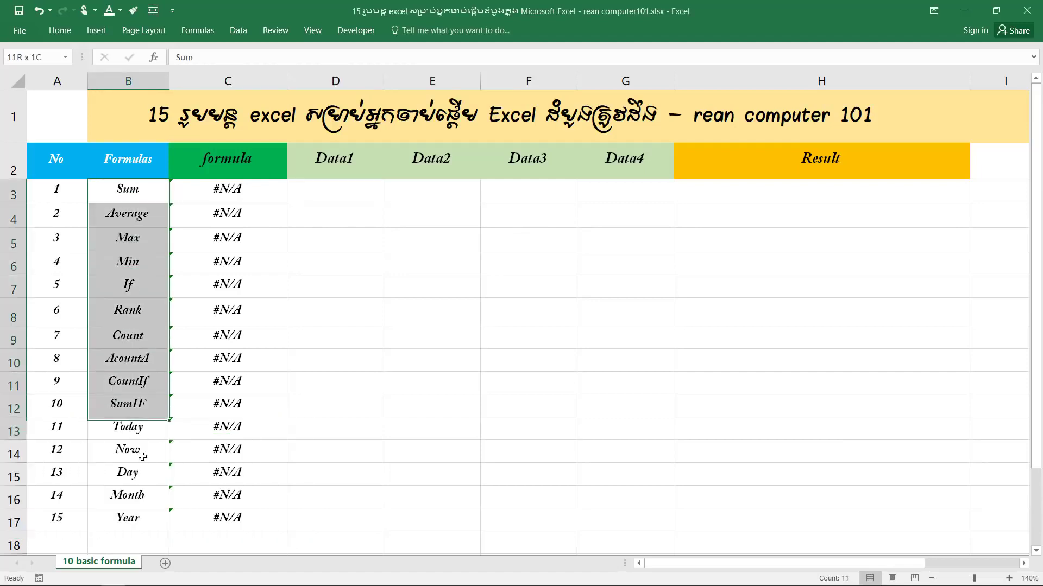
pyautogui.click(141, 190)
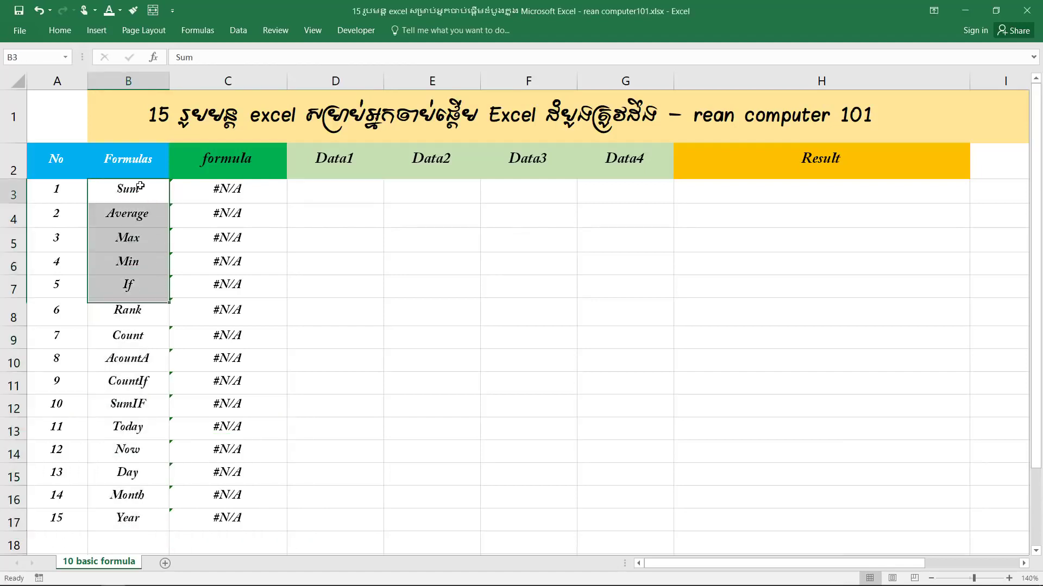
pyautogui.click(143, 217)
pyautogui.click(144, 242)
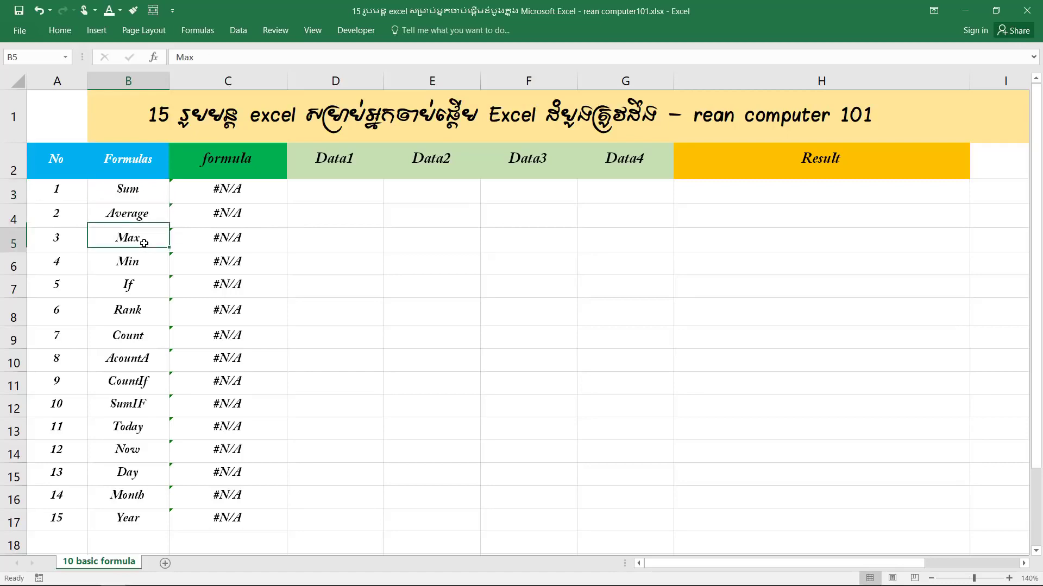
pyautogui.click(145, 266)
pyautogui.click(144, 285)
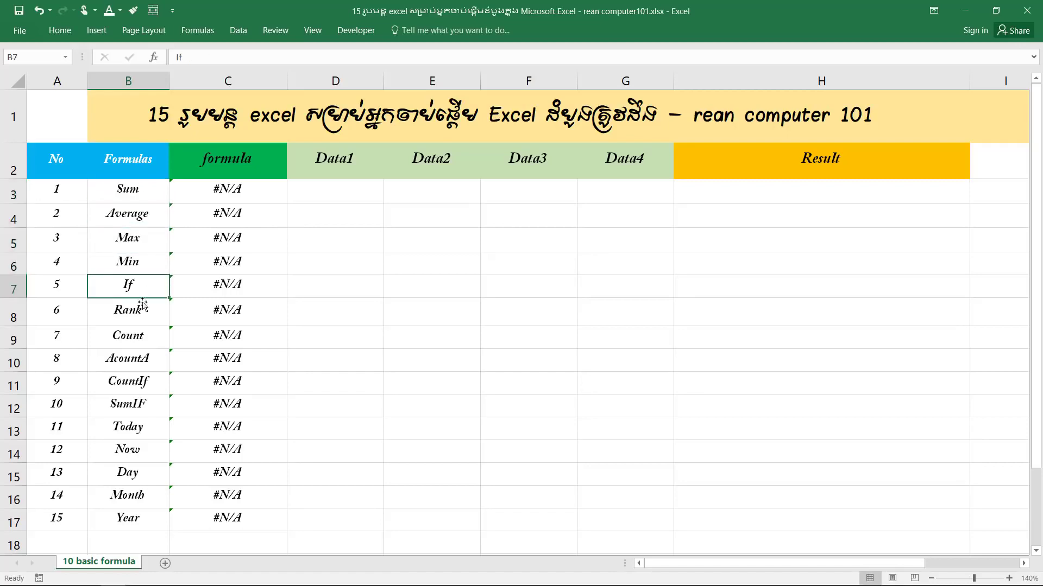
pyautogui.click(144, 314)
pyautogui.click(145, 336)
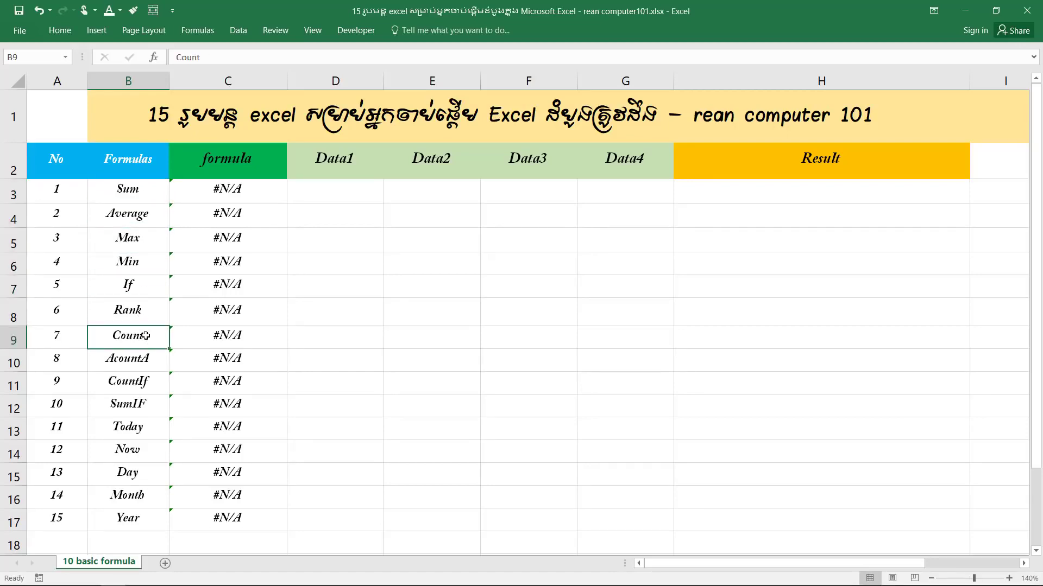
pyautogui.click(151, 385)
pyautogui.click(148, 412)
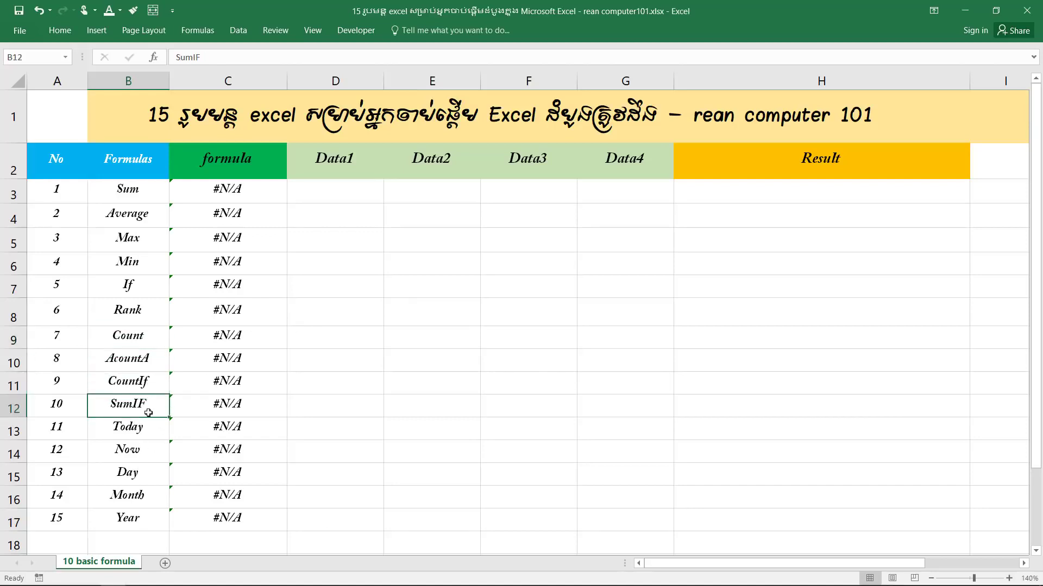
pyautogui.click(142, 431)
pyautogui.click(140, 452)
pyautogui.click(136, 478)
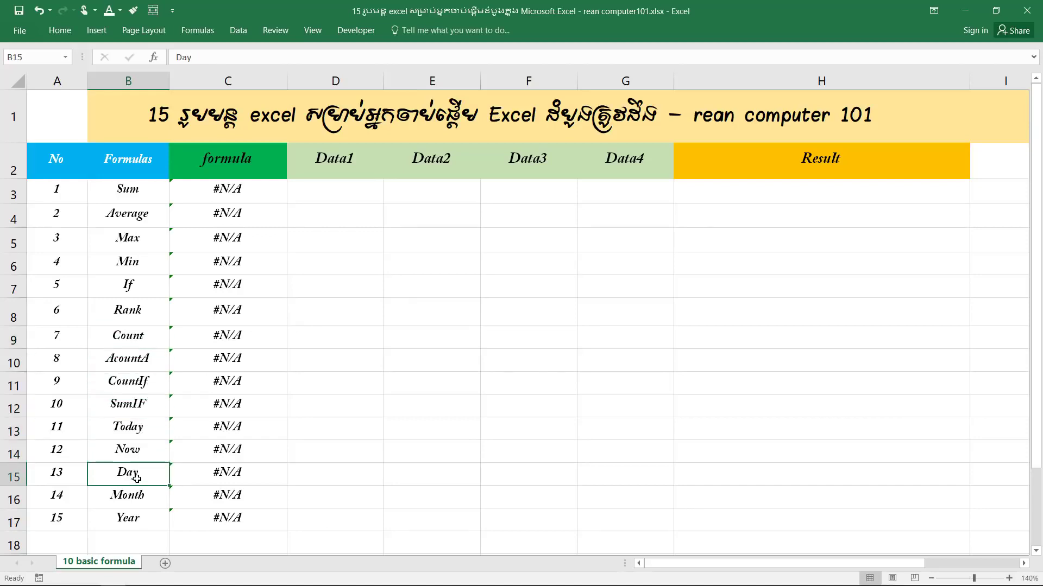
pyautogui.click(144, 499)
pyautogui.click(136, 521)
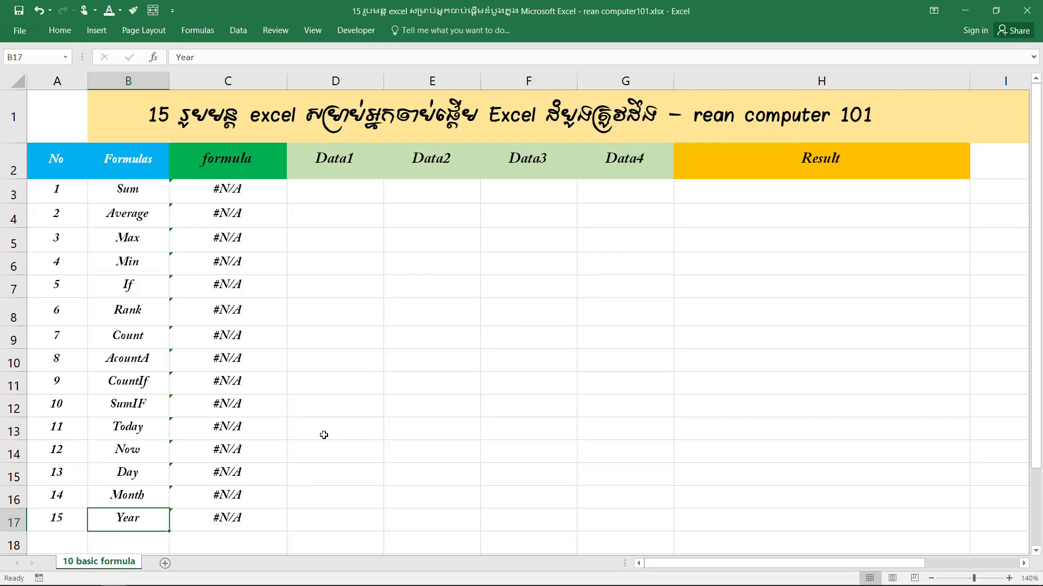
# Step: Review the formula column, the Data1–Data4 headers and the Sum row's data and Result cells
pyautogui.click(145, 184)
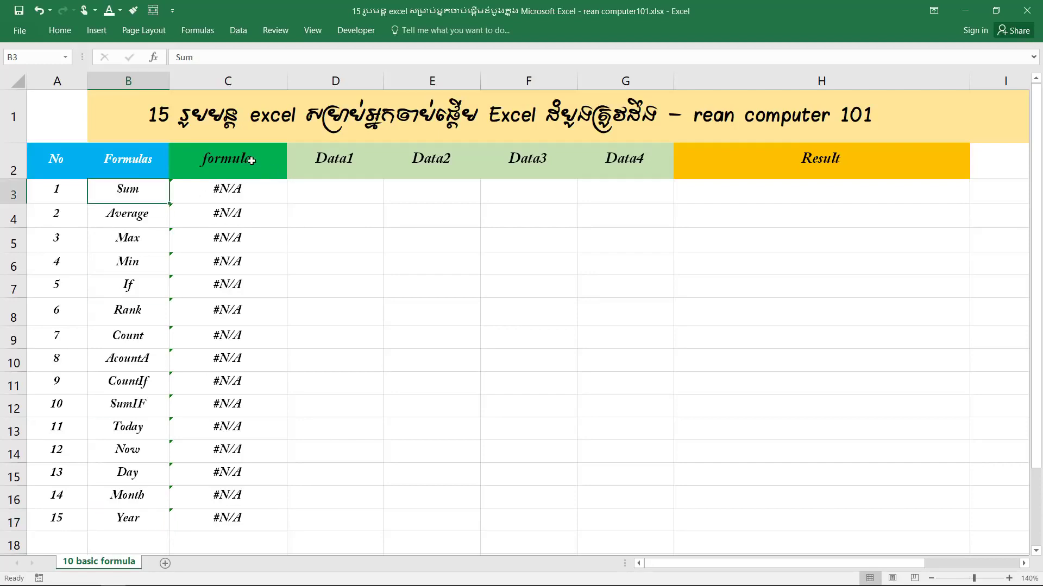
pyautogui.moveTo(252, 160); pyautogui.dragTo(255, 521)
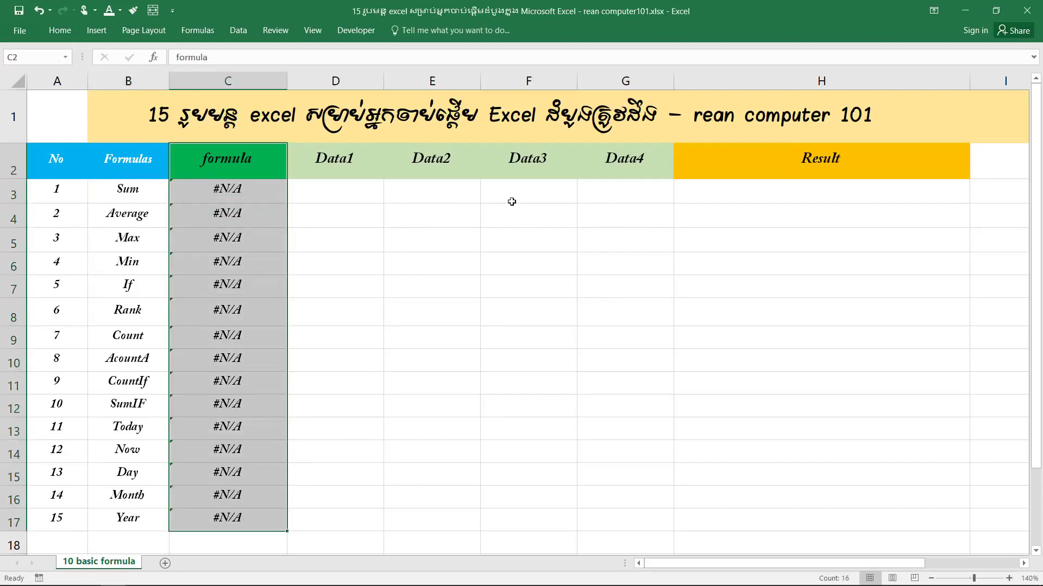
pyautogui.moveTo(348, 198)
pyautogui.mouseDown()
pyautogui.moveTo(614, 196)
pyautogui.moveTo(599, 193)
pyautogui.mouseUp()
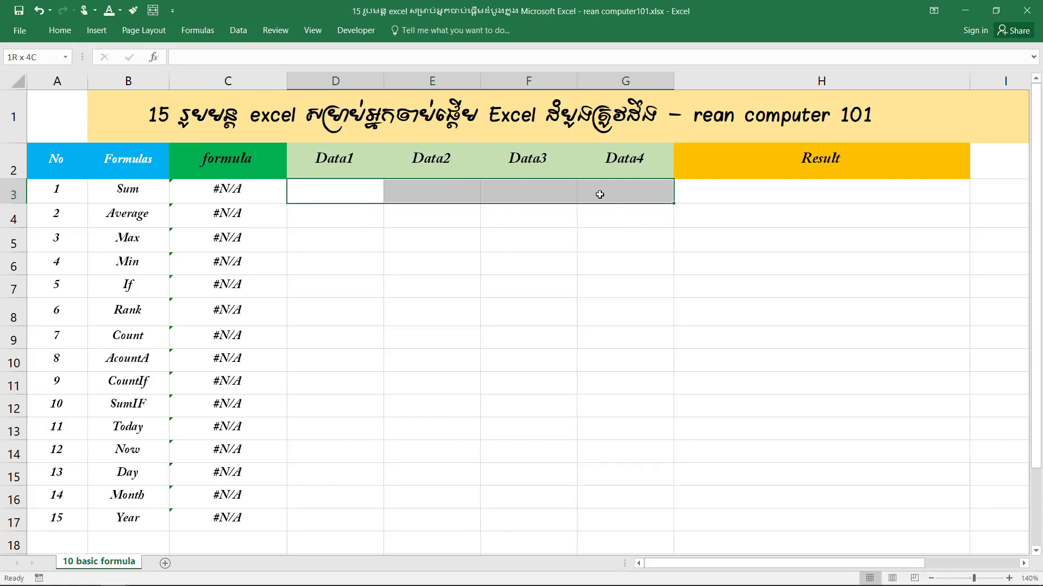
pyautogui.click(334, 161)
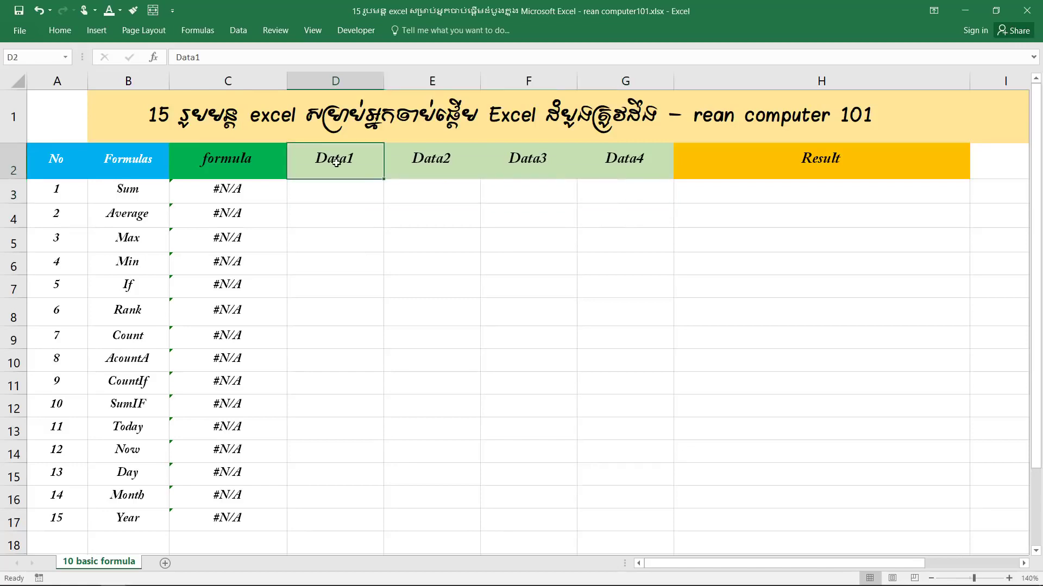
pyautogui.click(467, 161)
pyautogui.click(568, 169)
pyautogui.click(636, 172)
pyautogui.moveTo(347, 201); pyautogui.dragTo(599, 194)
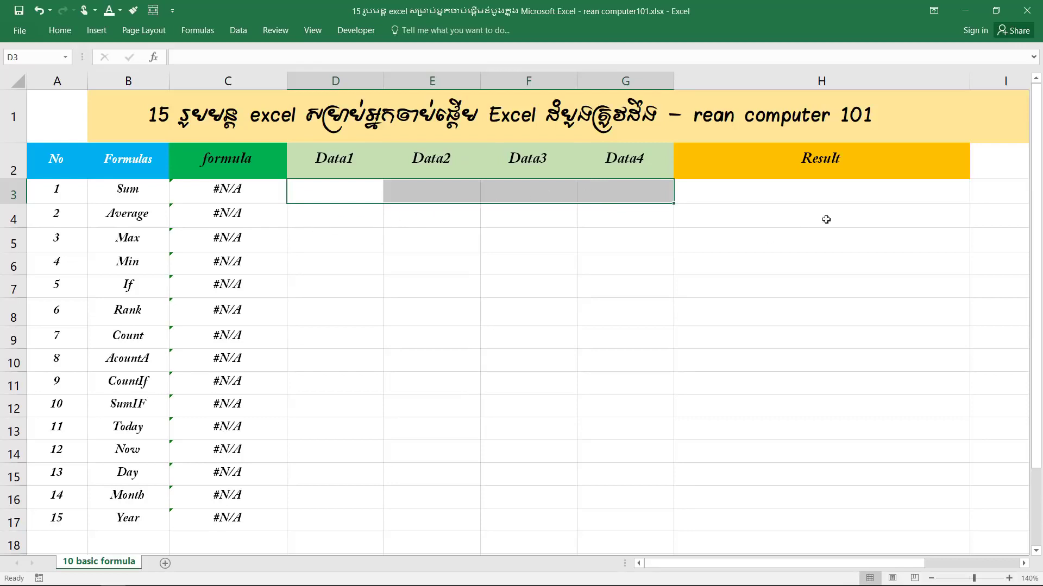
pyautogui.click(825, 200)
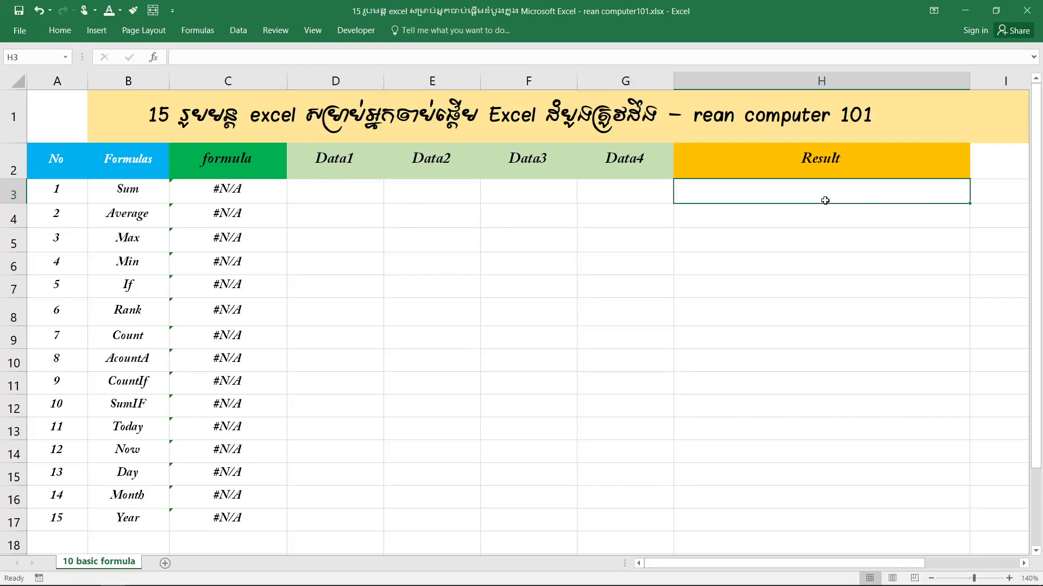
pyautogui.click(256, 199)
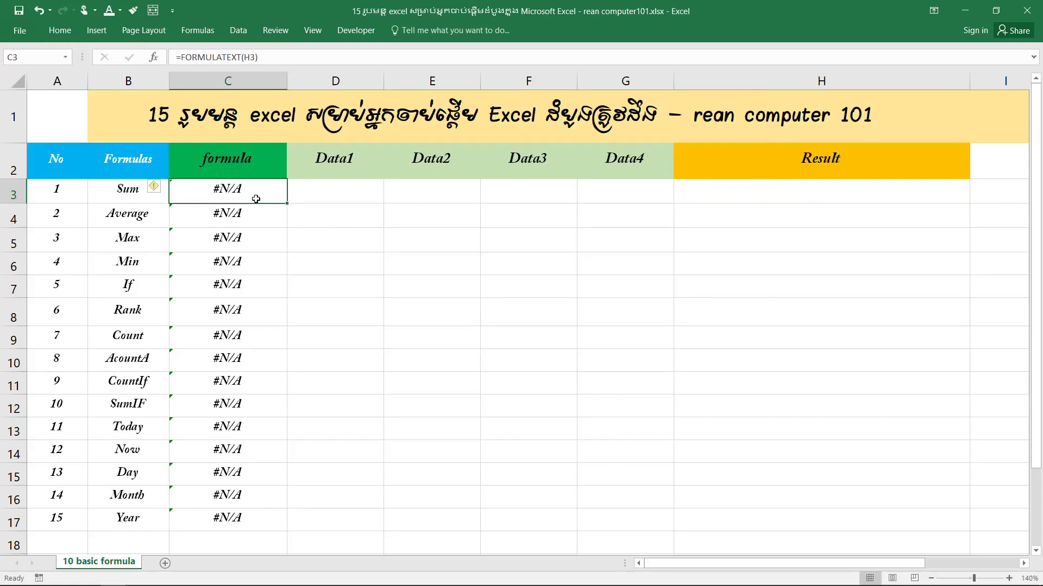
# Step: Narrow the No and Formulas columns and widen the formula column
pyautogui.moveTo(87, 85); pyautogui.dragTo(64, 86)
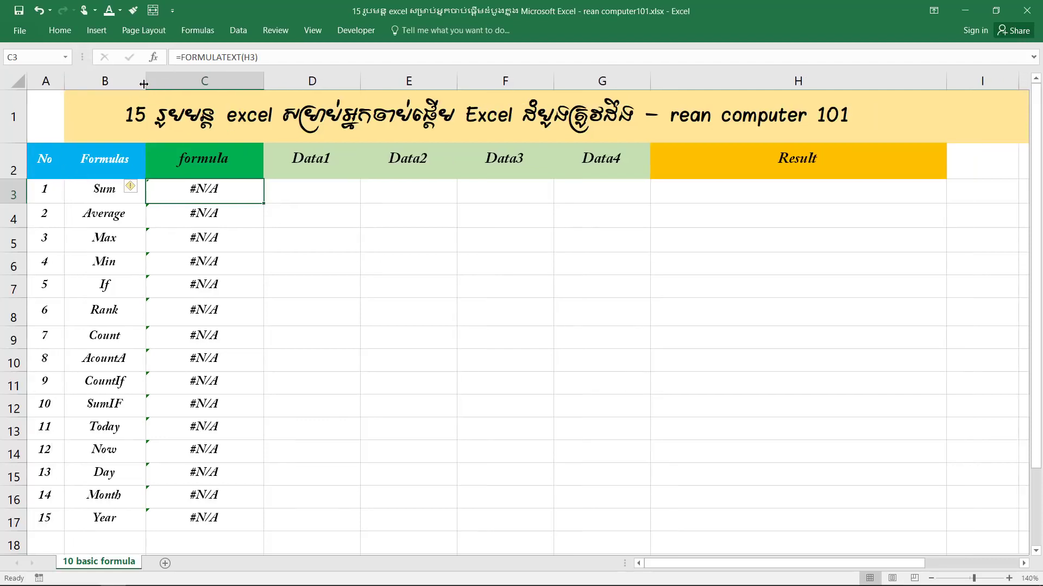
pyautogui.moveTo(144, 83); pyautogui.dragTo(128, 83)
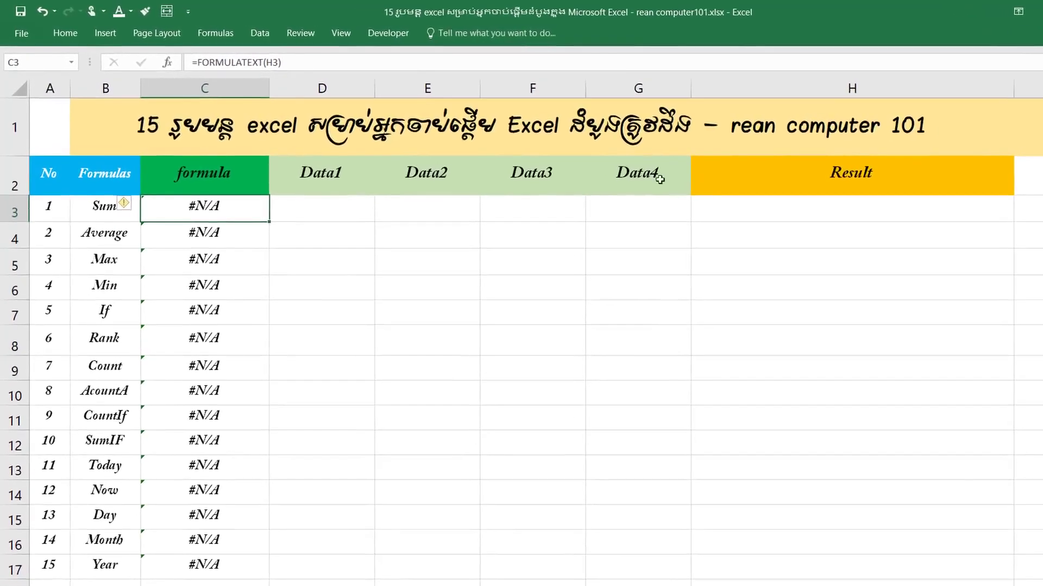
pyautogui.moveTo(269, 89); pyautogui.dragTo(316, 89)
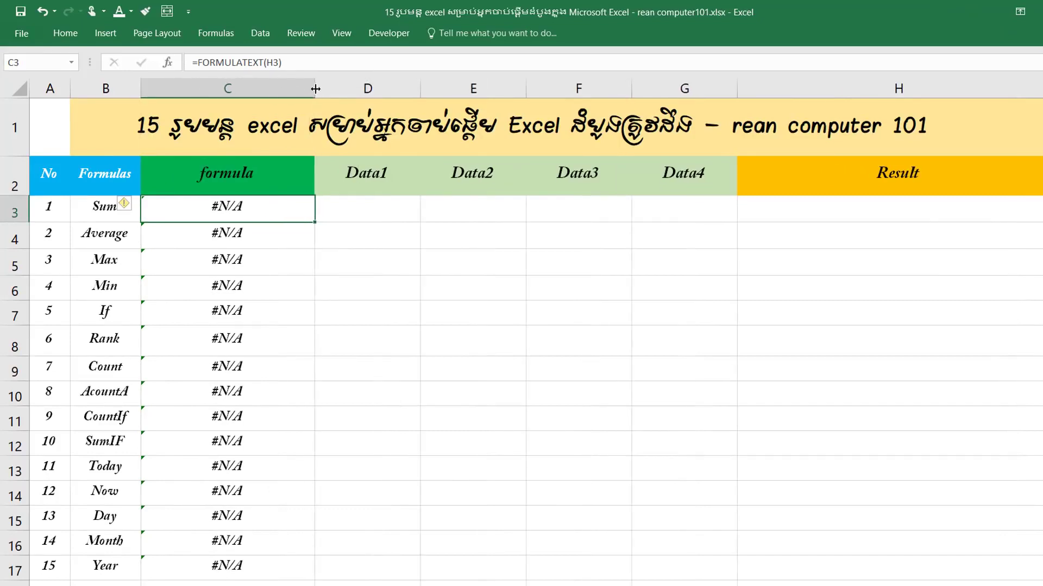
# Step: Make the Sum label in B3 bold, then select the Sum row's Data1 cell
pyautogui.click(398, 210)
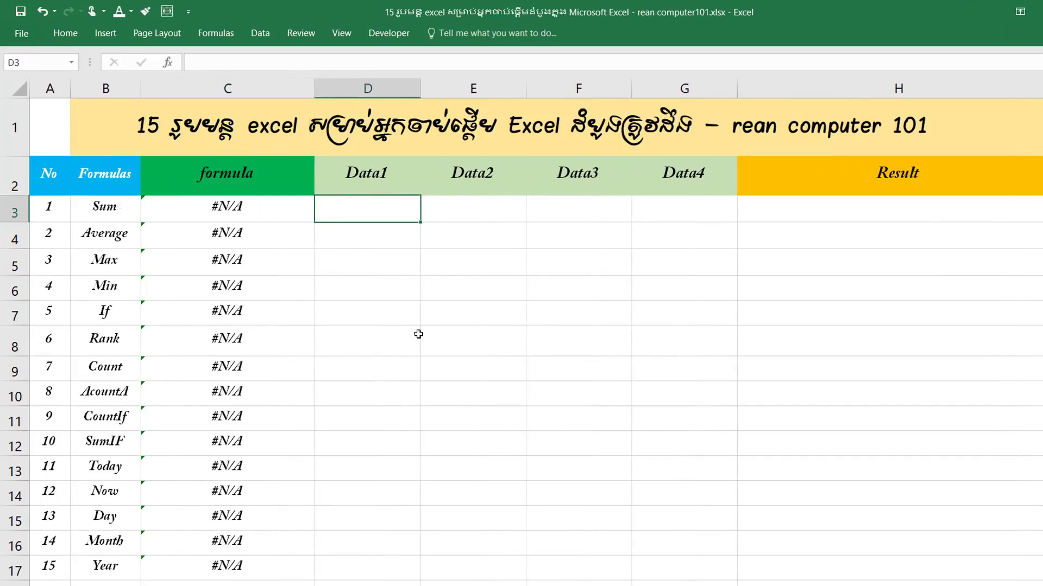
pyautogui.click(116, 208)
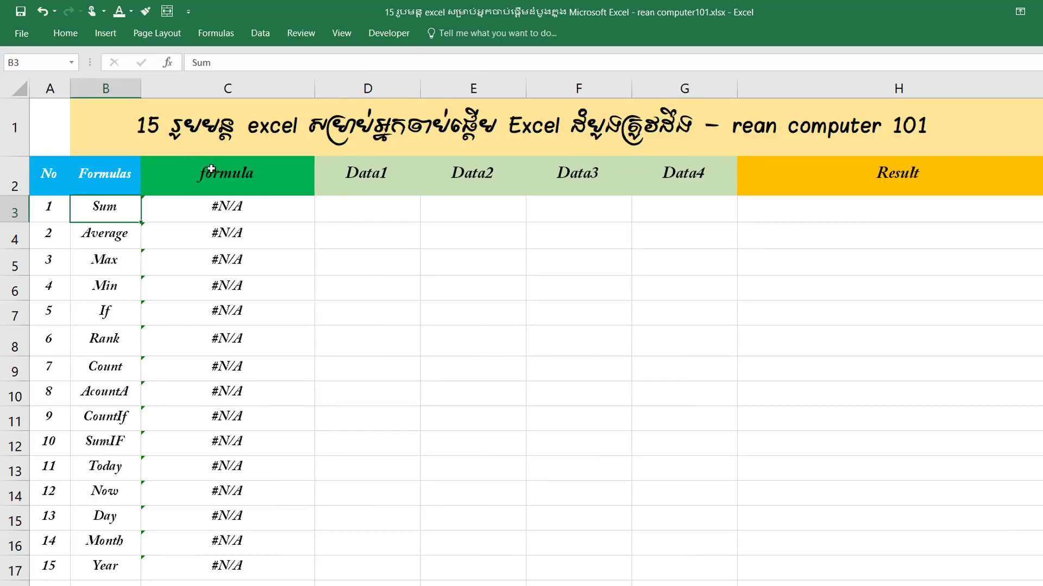
pyautogui.click(65, 33)
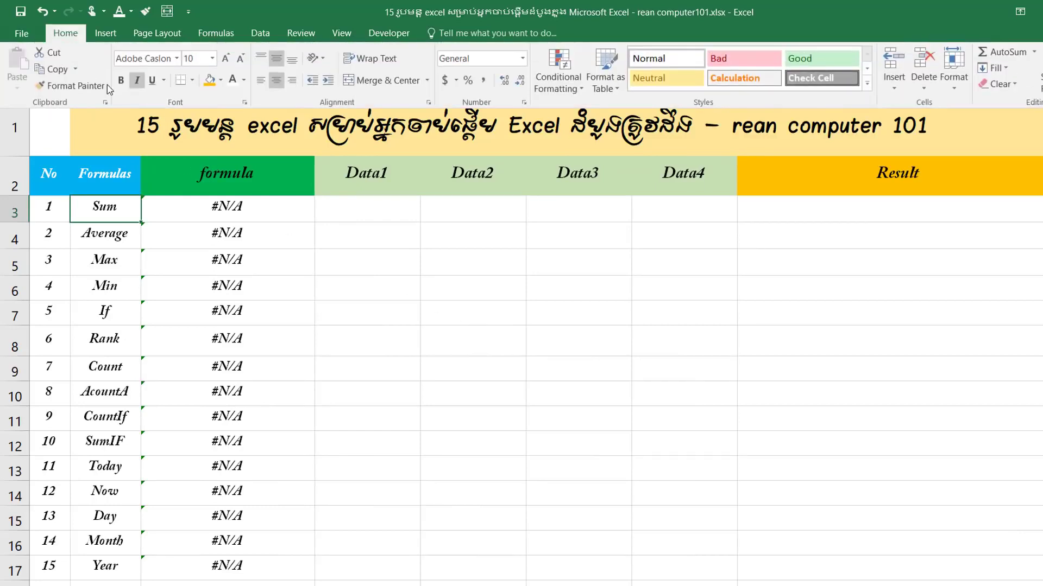
pyautogui.click(121, 80)
pyautogui.click(373, 217)
pyautogui.click(382, 215)
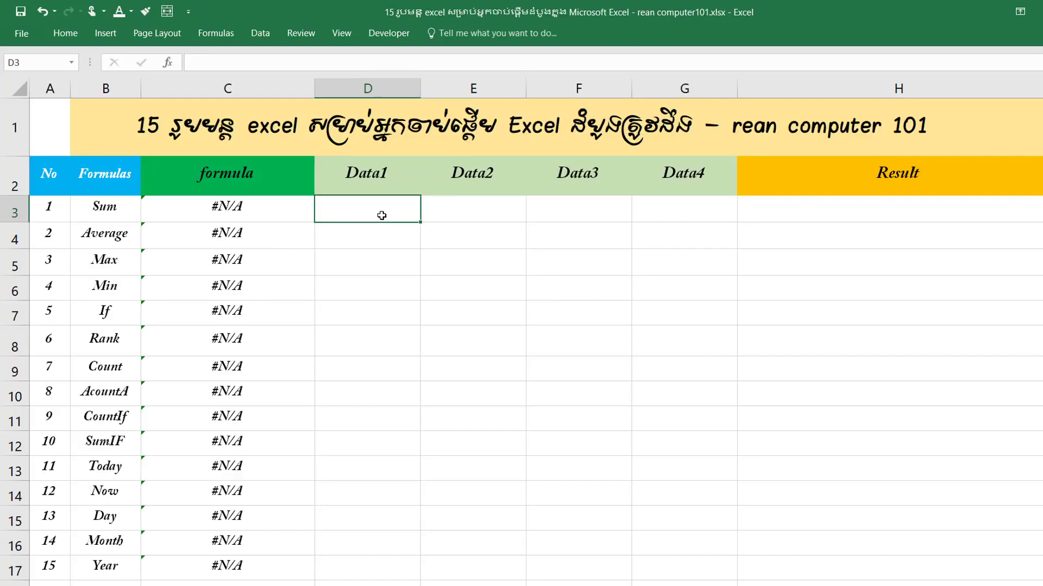
# Step: Enter 12, 3, 45 and 20 into D3:G3, then select the Result cell H3
pyautogui.write('12')
pyautogui.press('Tab')
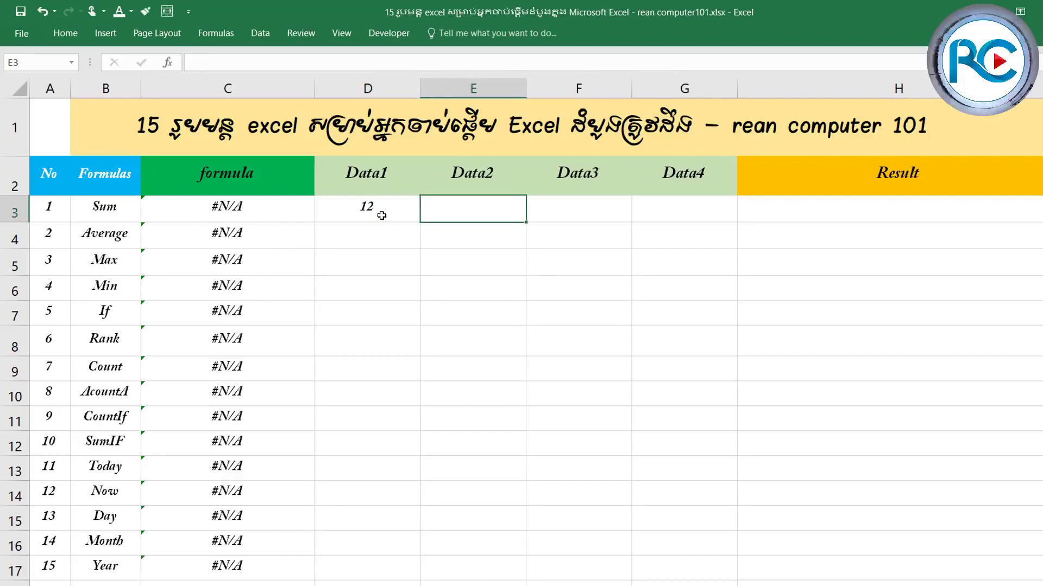
pyautogui.write('3')
pyautogui.press('Tab')
pyautogui.write('4')
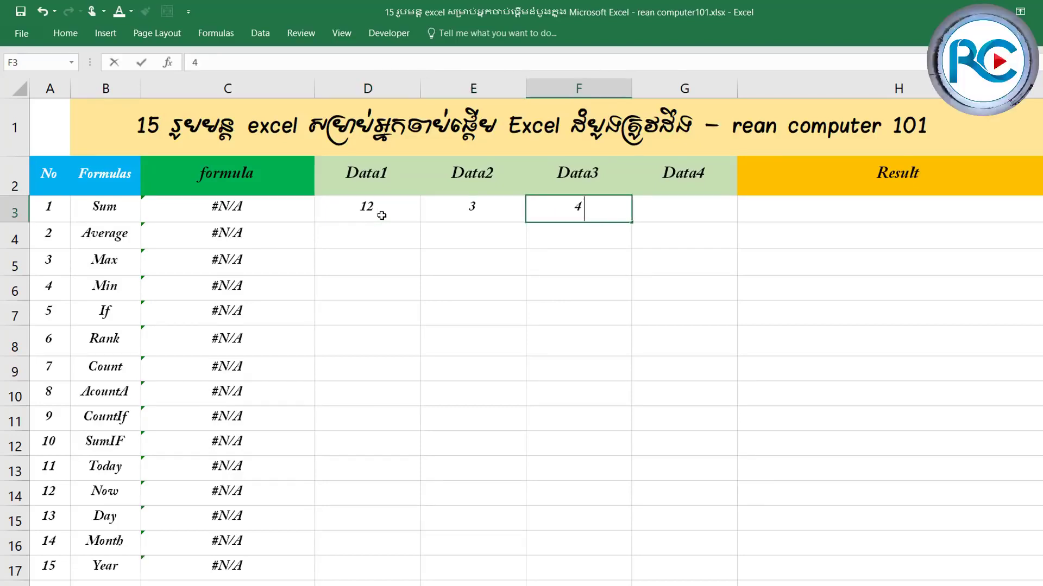
pyautogui.write('5')
pyautogui.press('Tab')
pyautogui.write('20')
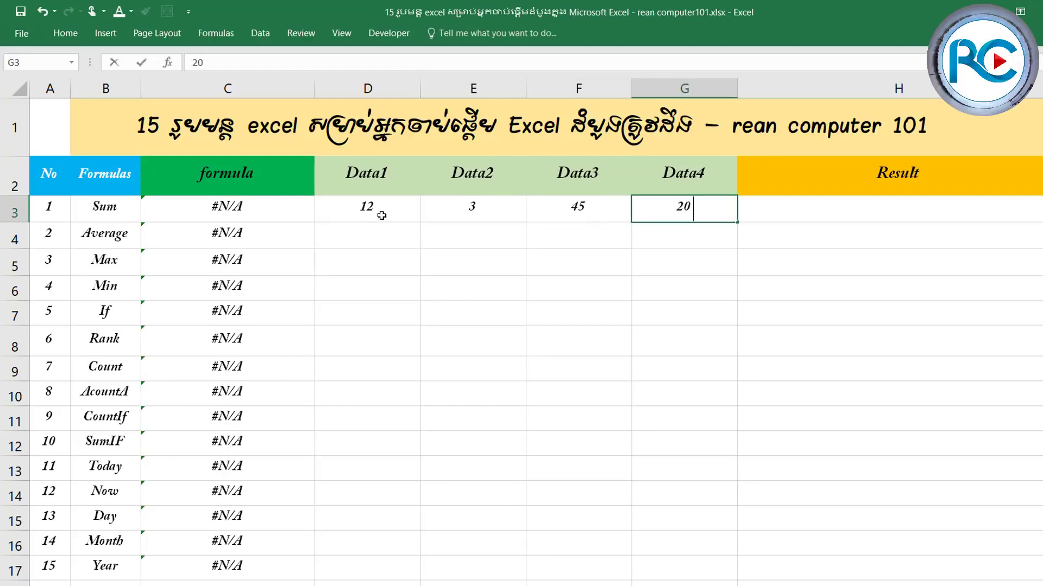
pyautogui.press('Tab')
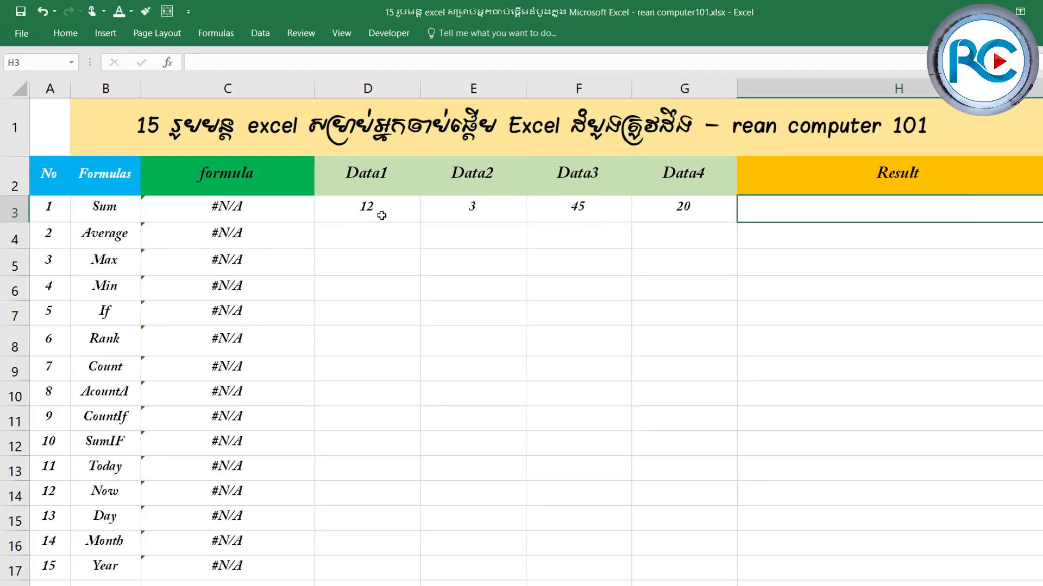
pyautogui.moveTo(382, 215); pyautogui.dragTo(665, 210)
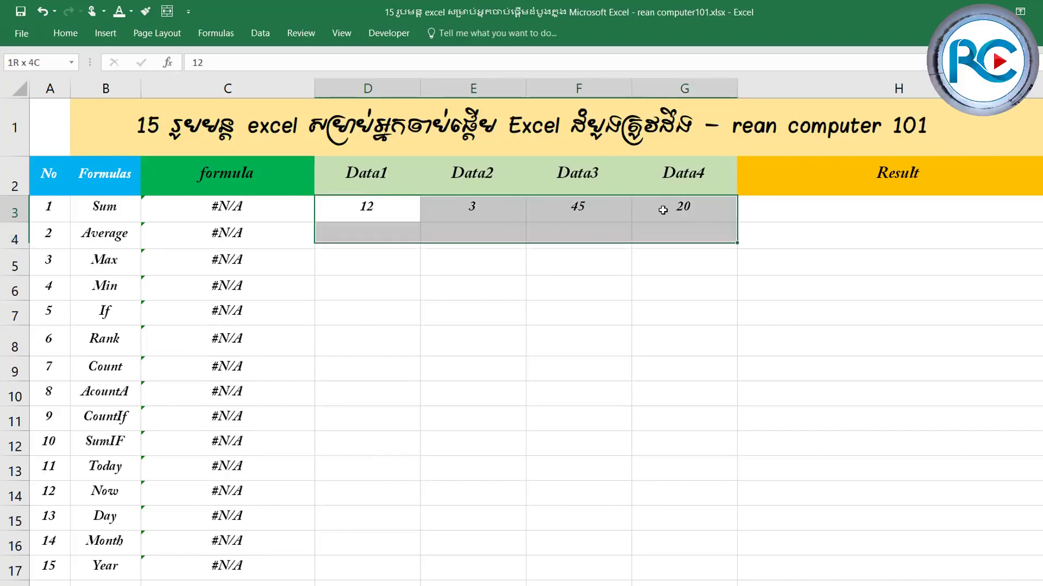
pyautogui.click(592, 214)
pyautogui.click(788, 201)
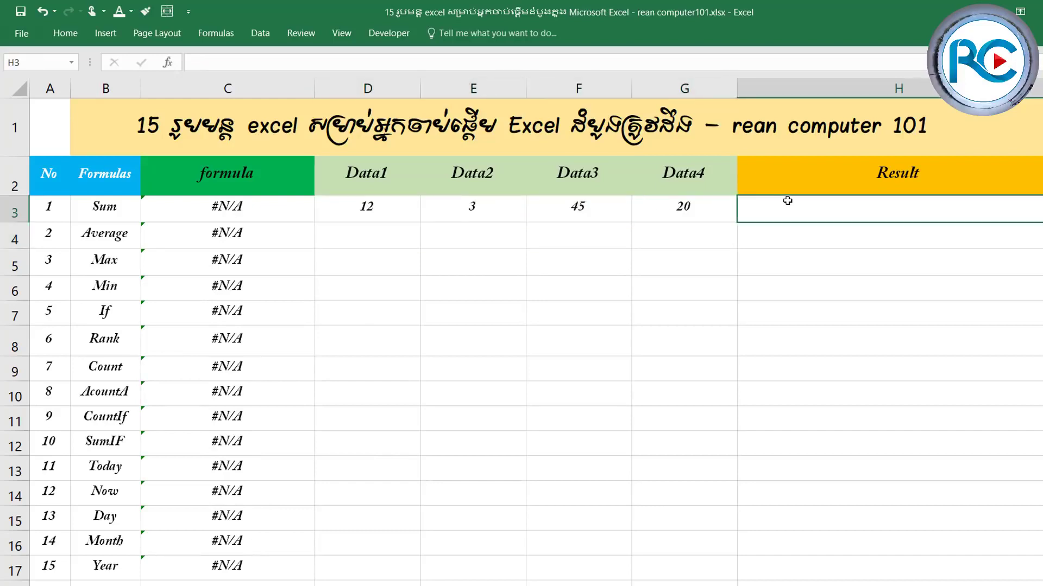
# Step: Enter =SUM(D3,E3,F3,G3) in H3 so it shows 80
pyautogui.write('=')
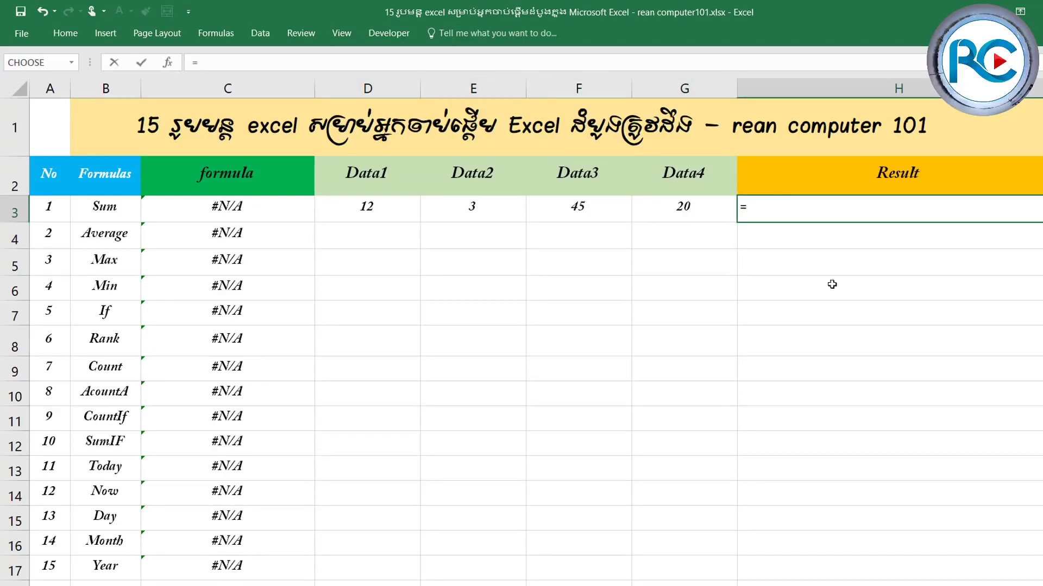
pyautogui.write('sum')
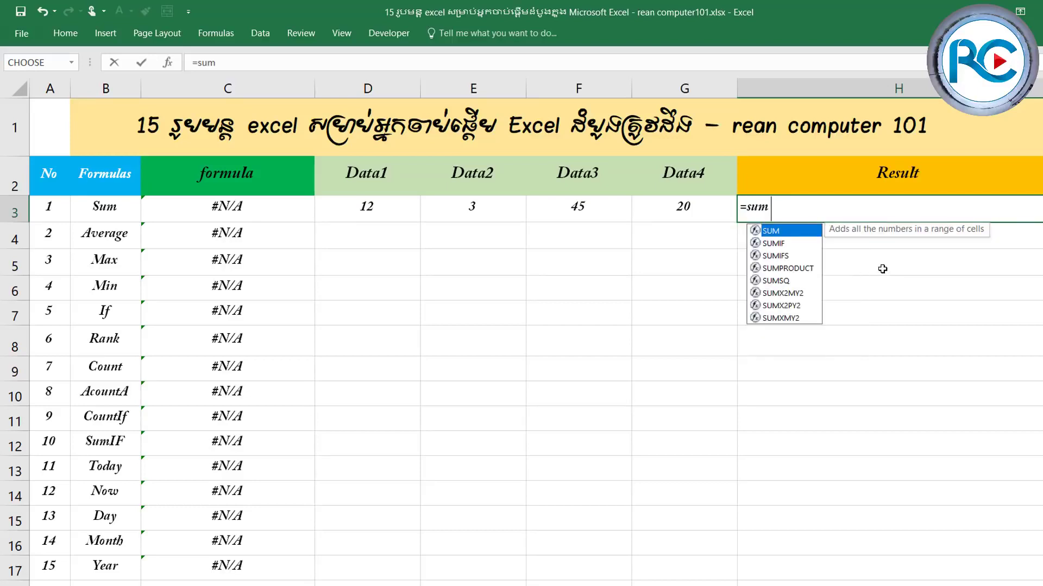
pyautogui.write('(')
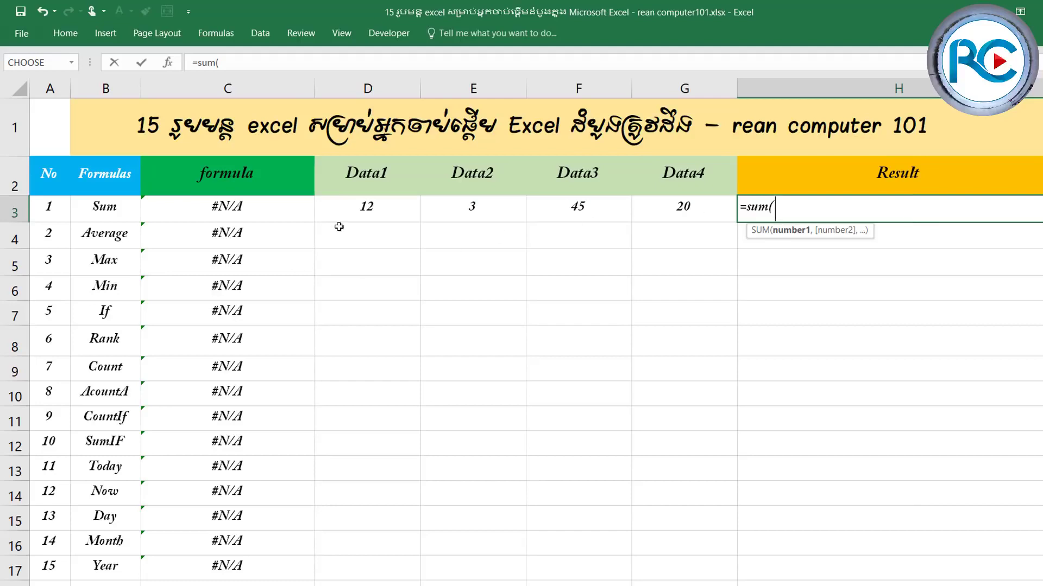
pyautogui.click(373, 213)
pyautogui.write(',')
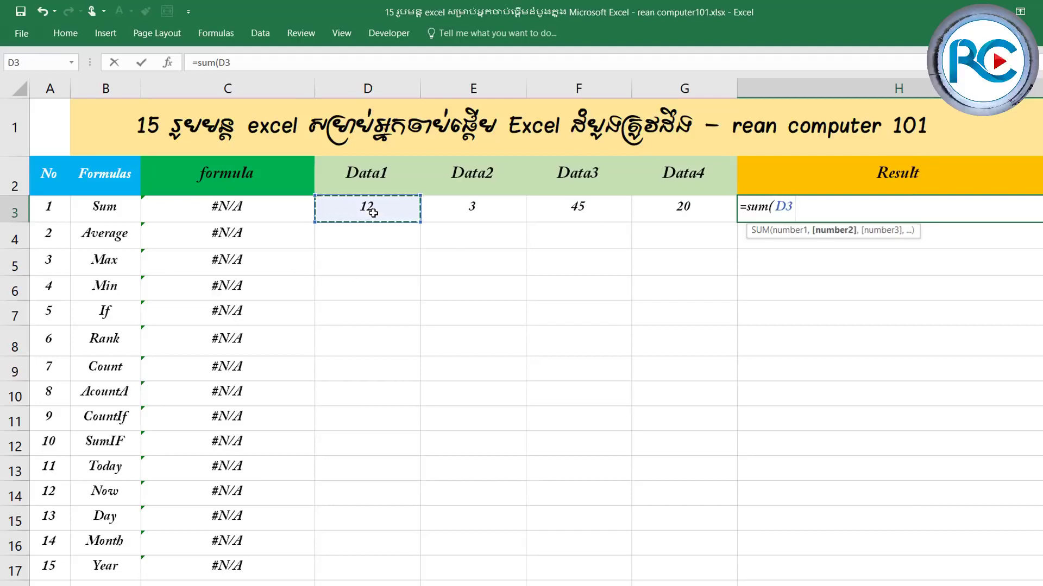
pyautogui.click(477, 208)
pyautogui.write(',')
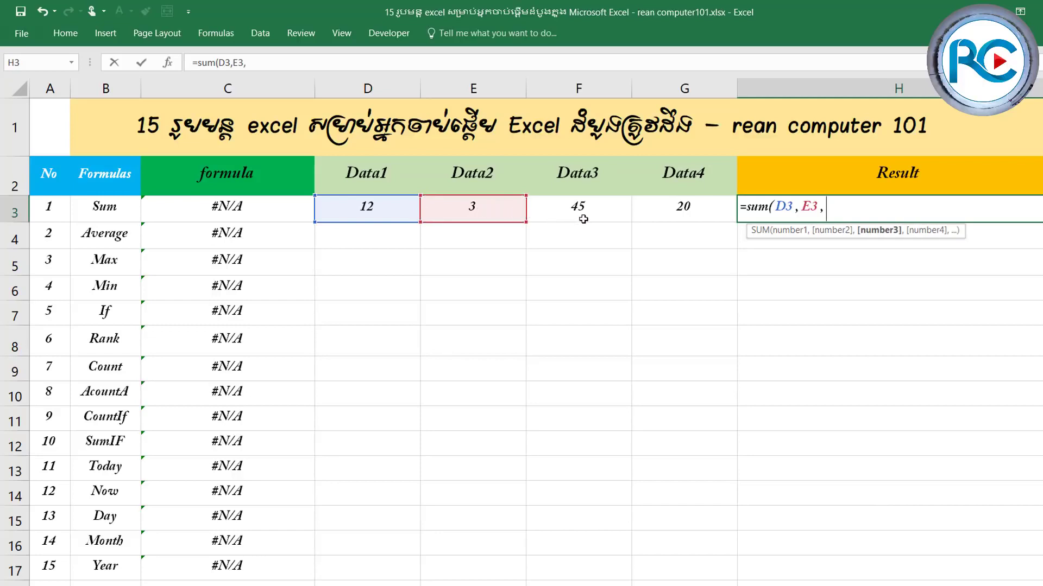
pyautogui.click(582, 216)
pyautogui.write(',')
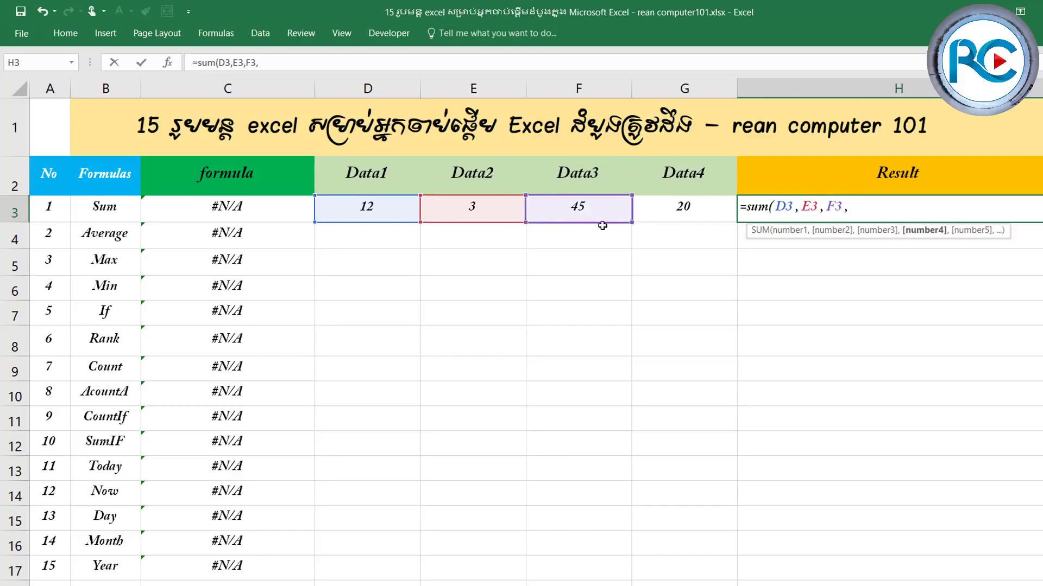
pyautogui.click(656, 217)
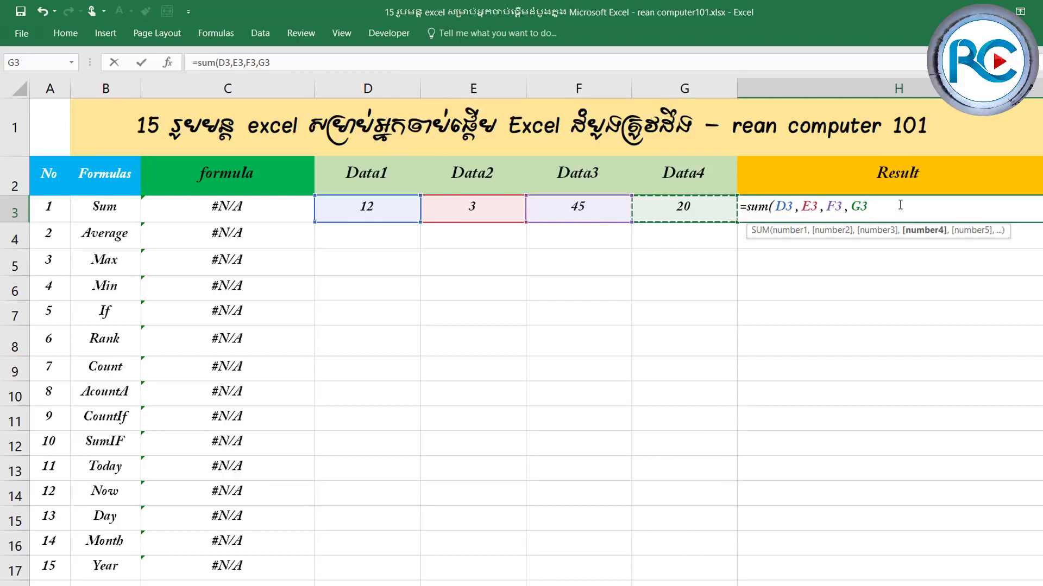
pyautogui.write(')')
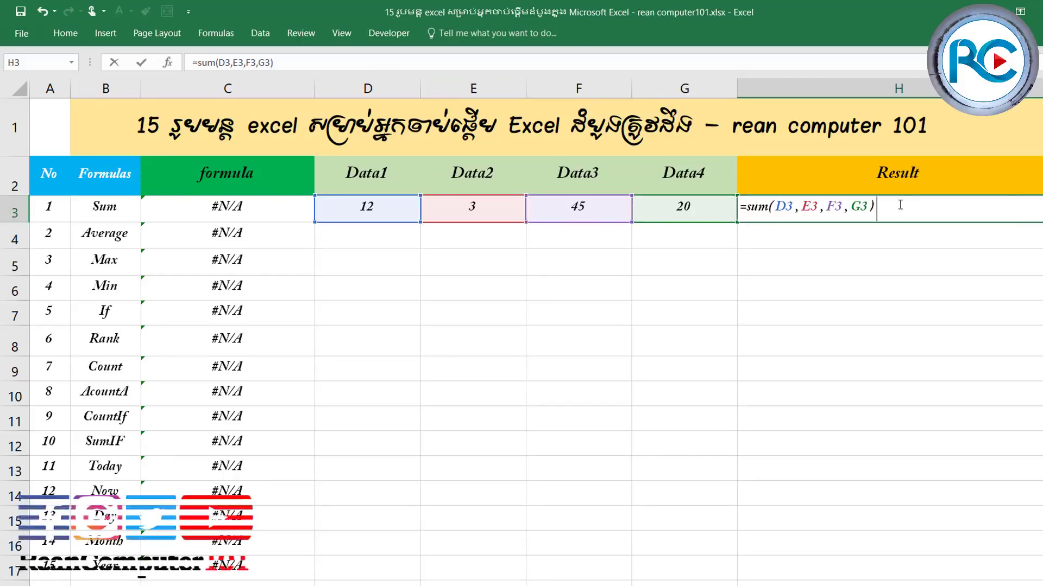
pyautogui.press('Return')
pyautogui.click(849, 216)
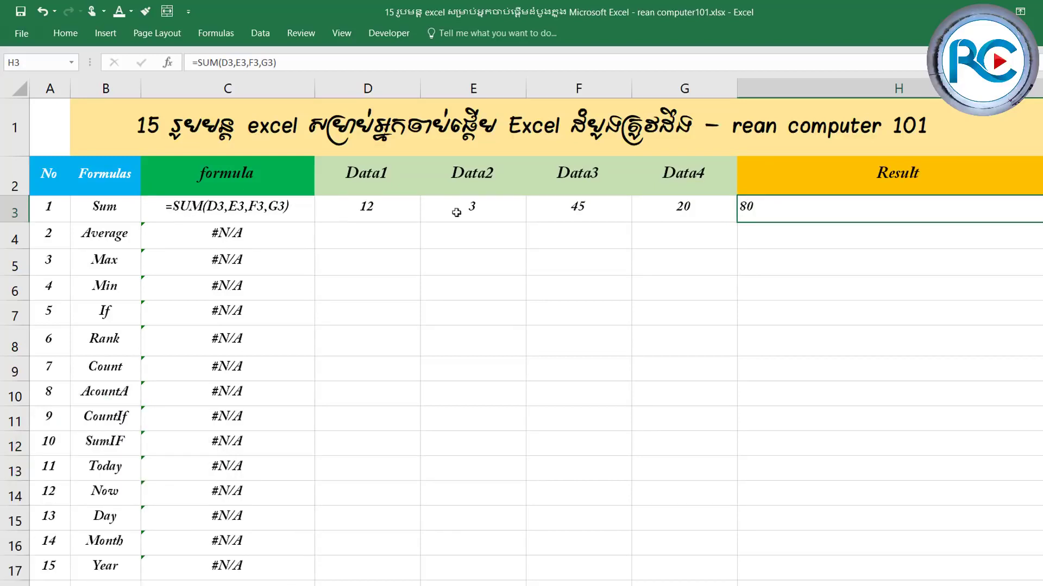
pyautogui.moveTo(354, 217); pyautogui.dragTo(679, 210)
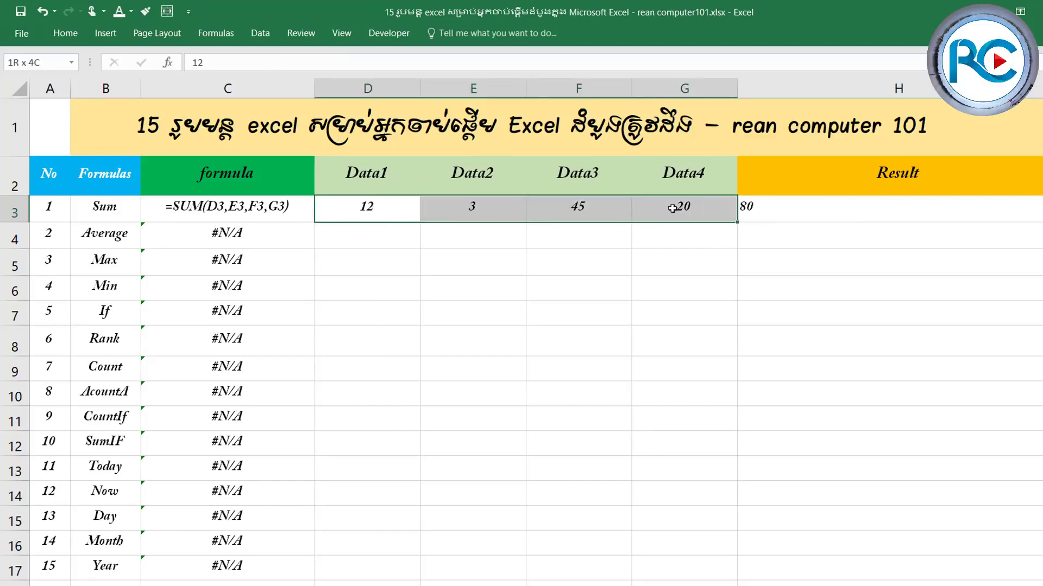
pyautogui.click(800, 215)
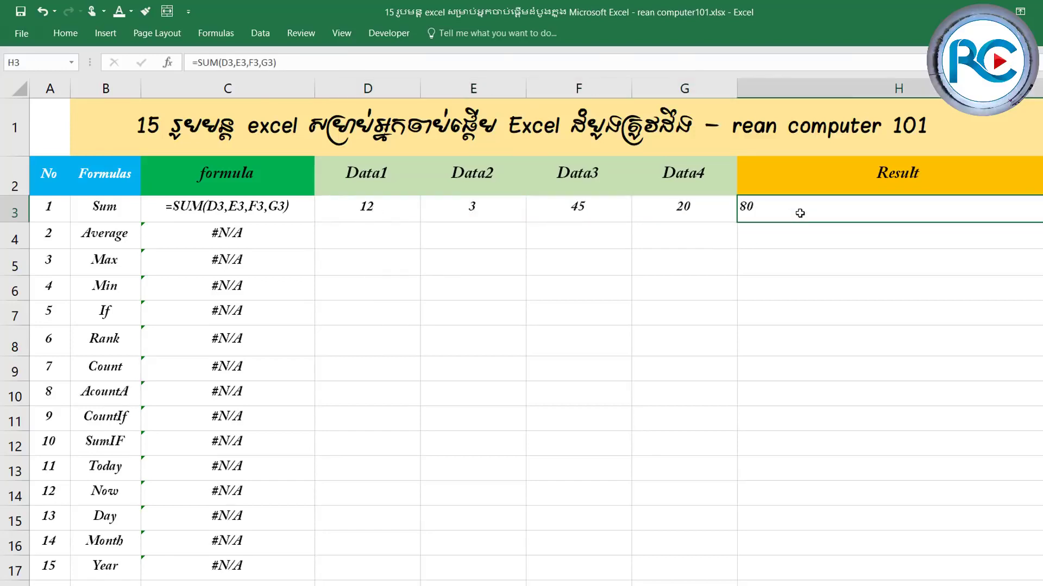
# Step: Replace the H3 formula with the range version =SUM(D3:G3)
pyautogui.doubleClick(800, 213)
pyautogui.press('BackSpace')
pyautogui.press('BackSpace')
pyautogui.press('BackSpace')
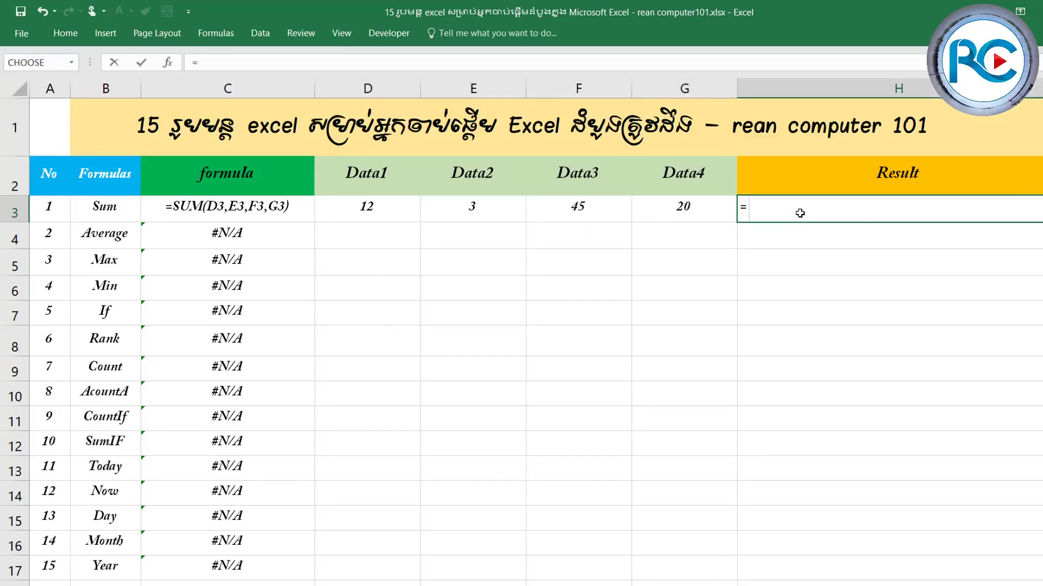
pyautogui.write('sum(')
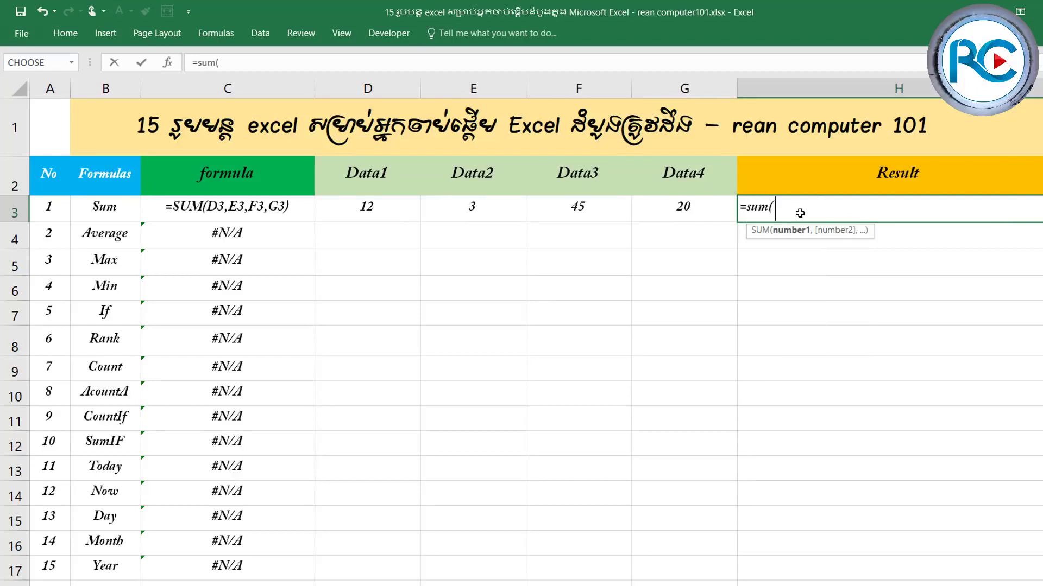
pyautogui.moveTo(375, 212); pyautogui.dragTo(672, 211)
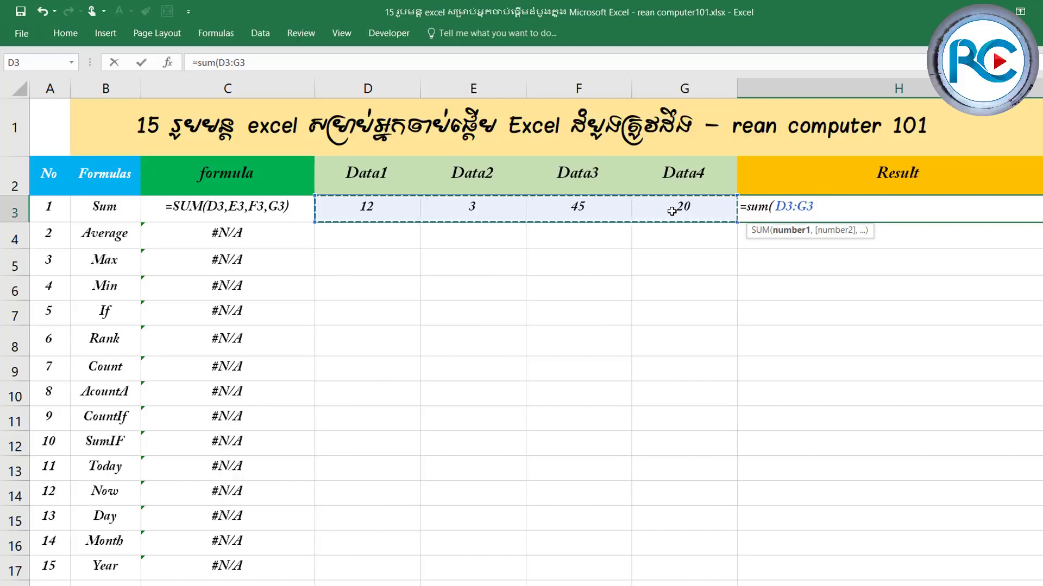
pyautogui.write(')')
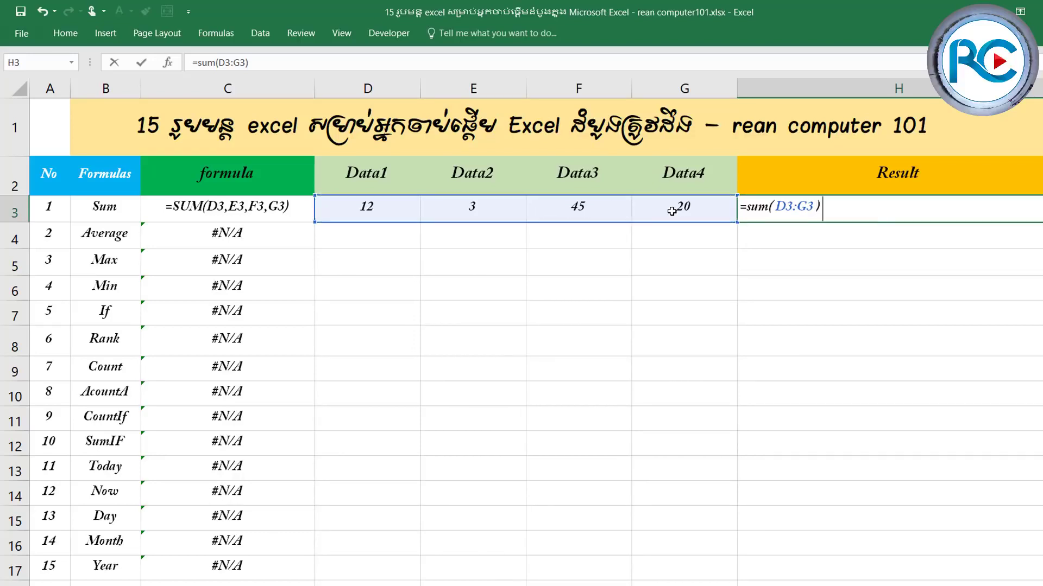
pyautogui.press('Return')
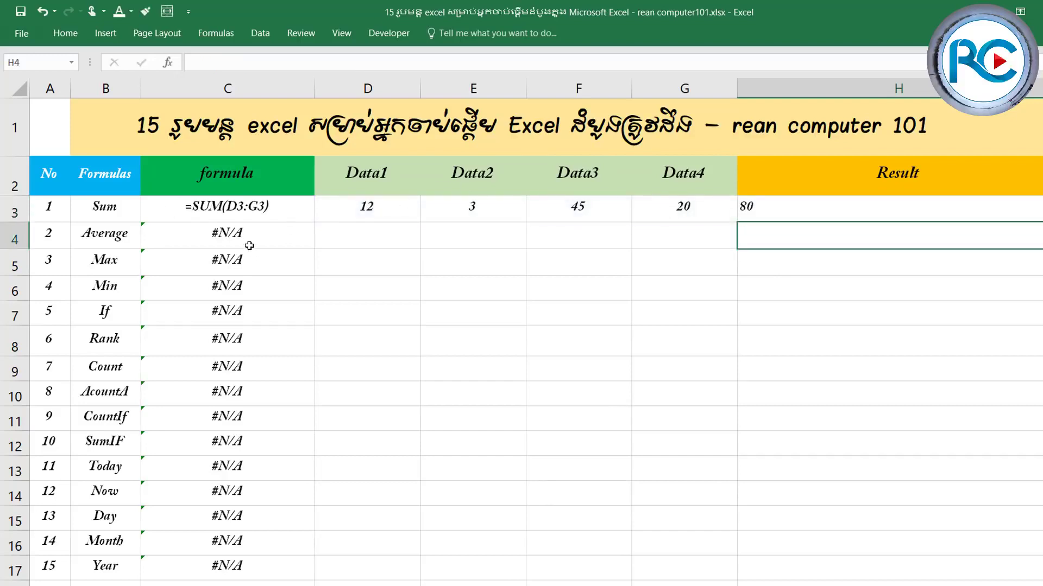
# Step: Make Data2 in E3 negative (-3) and check the Sum result drop to 74
pyautogui.click(255, 213)
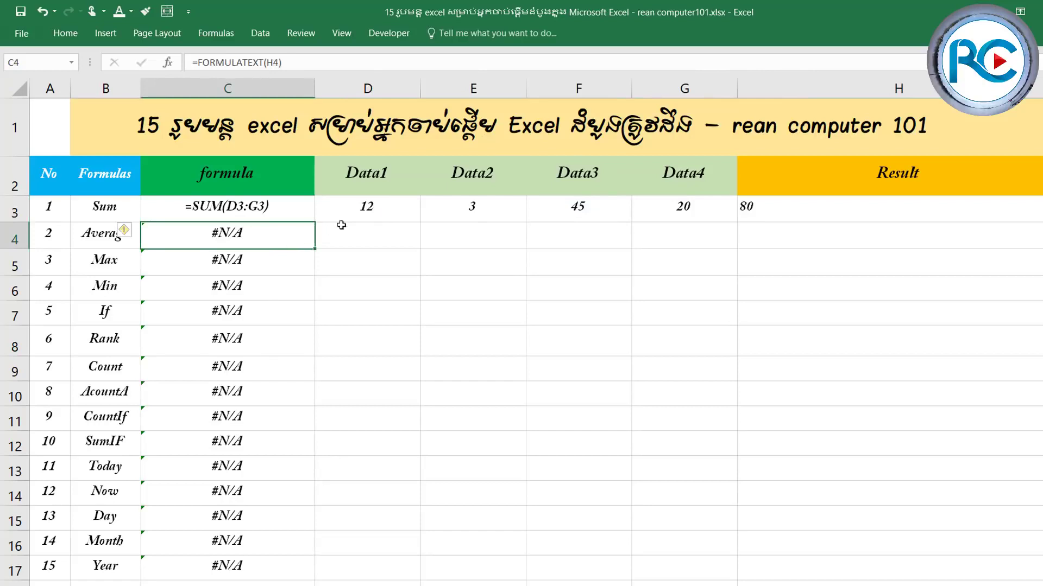
pyautogui.click(370, 207)
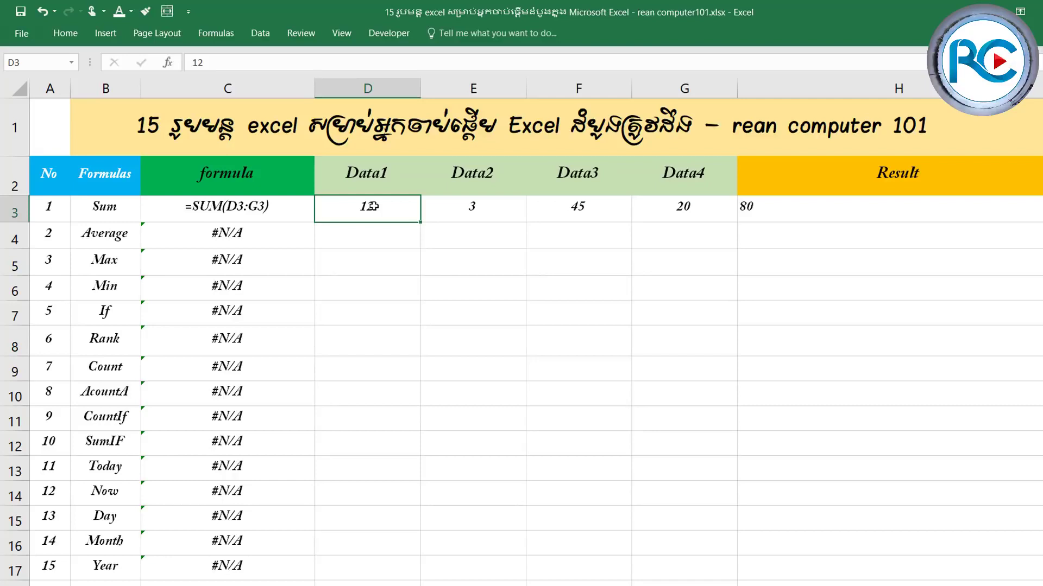
pyautogui.doubleClick(484, 207)
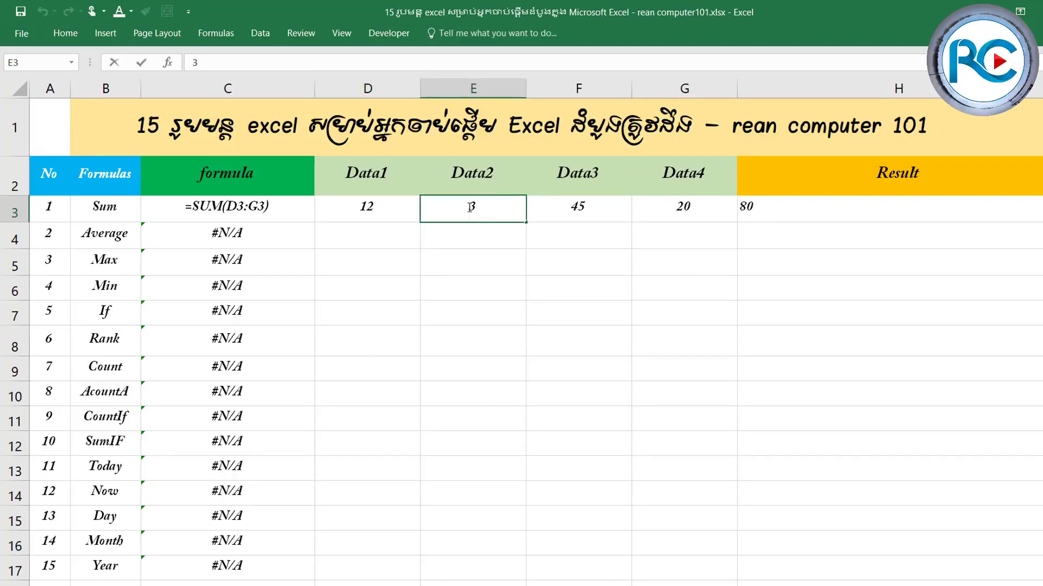
pyautogui.write('-')
pyautogui.press('Return')
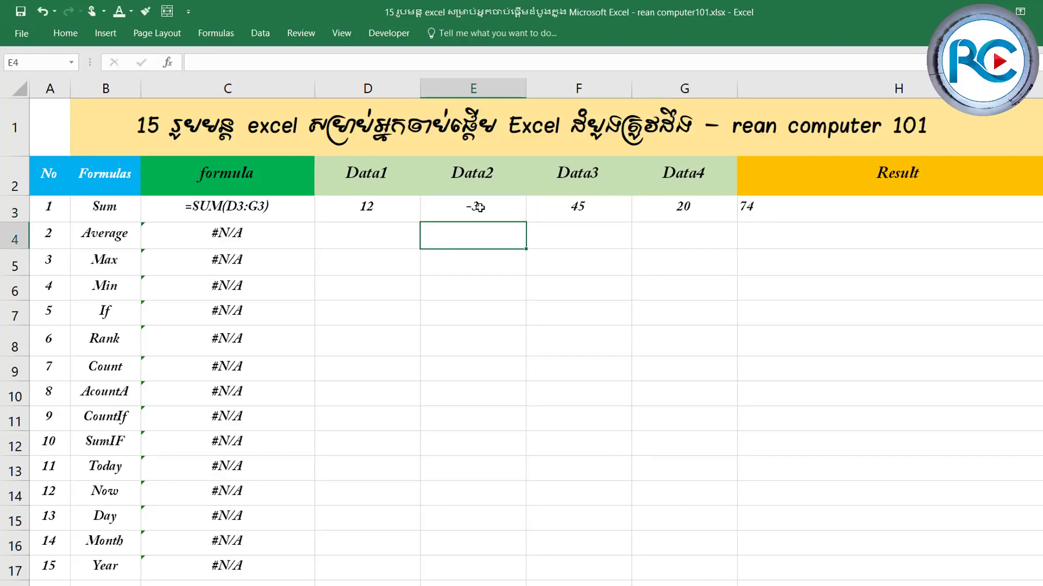
pyautogui.moveTo(380, 210); pyautogui.dragTo(653, 210)
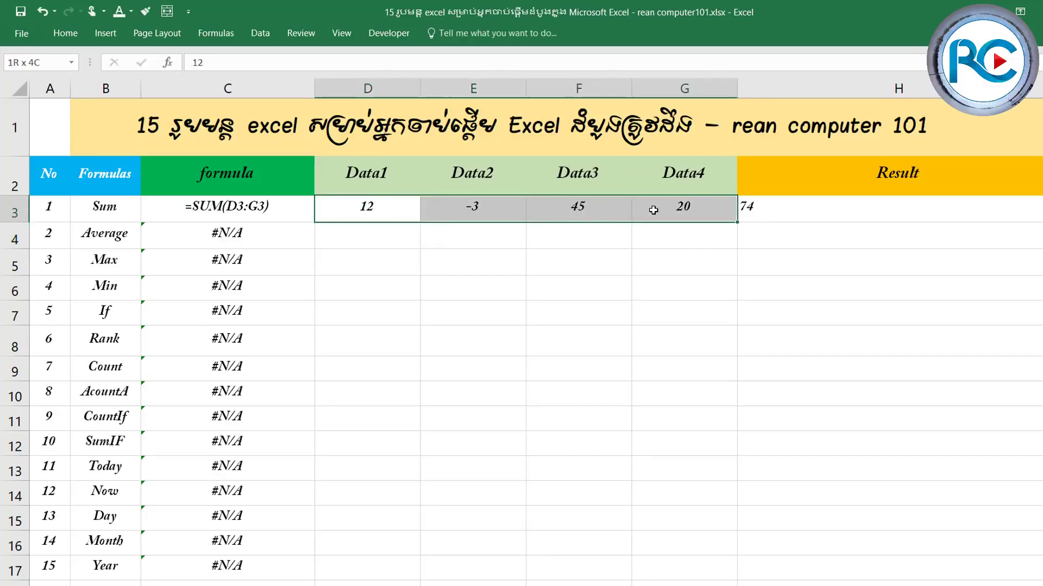
pyautogui.click(505, 207)
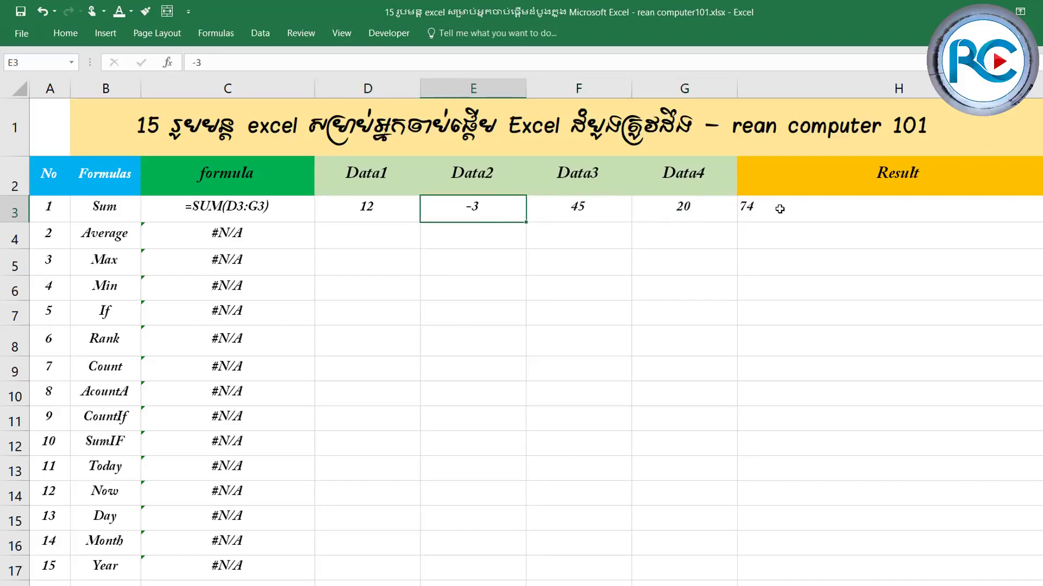
pyautogui.click(755, 209)
# Step: Set E3 to 10 so the Sum result becomes 87, then select the Average label
pyautogui.click(511, 209)
pyautogui.write('10')
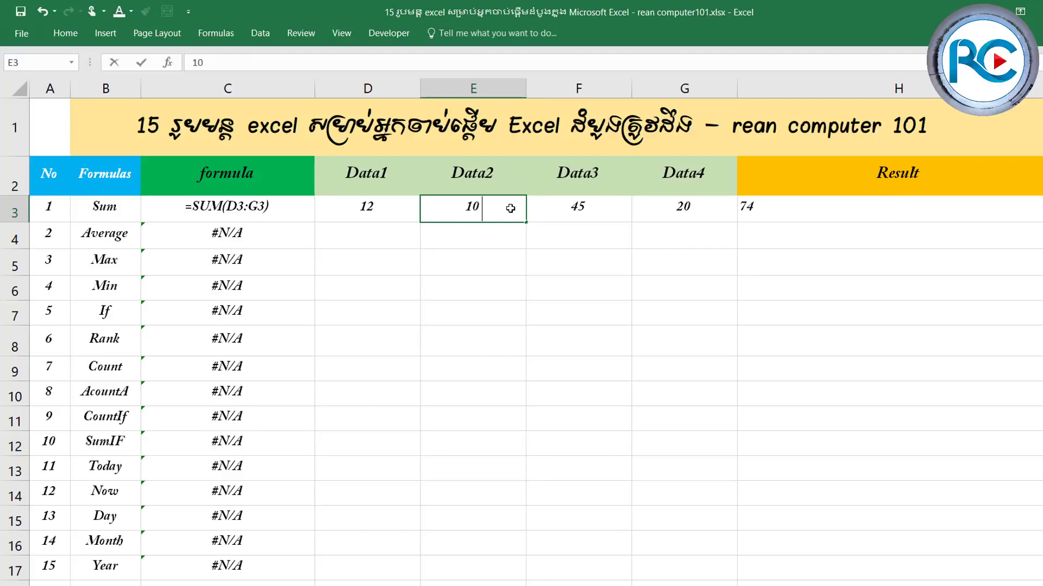
pyautogui.press('Return')
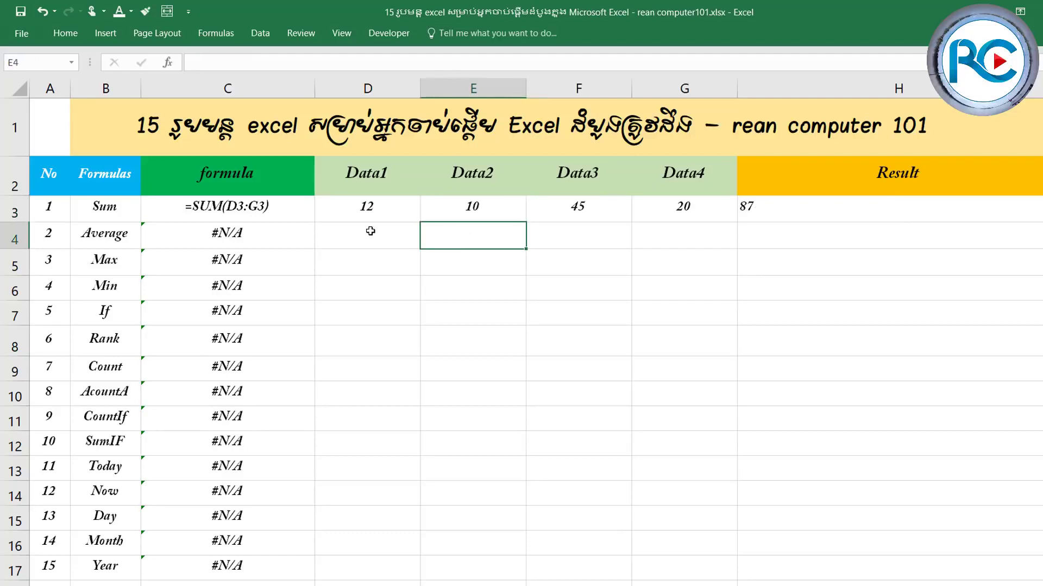
pyautogui.click(371, 231)
pyautogui.click(369, 209)
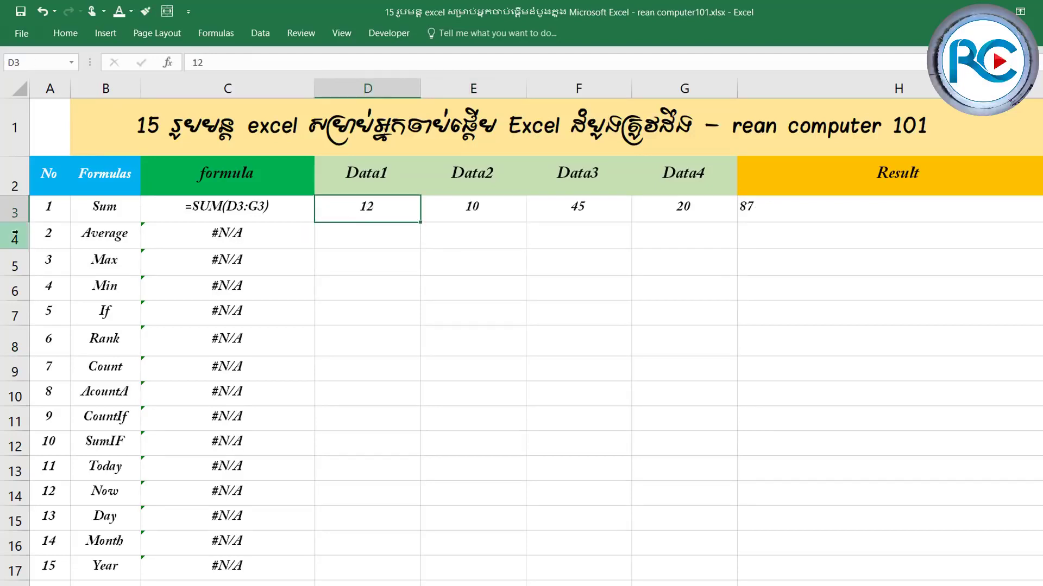
pyautogui.click(96, 239)
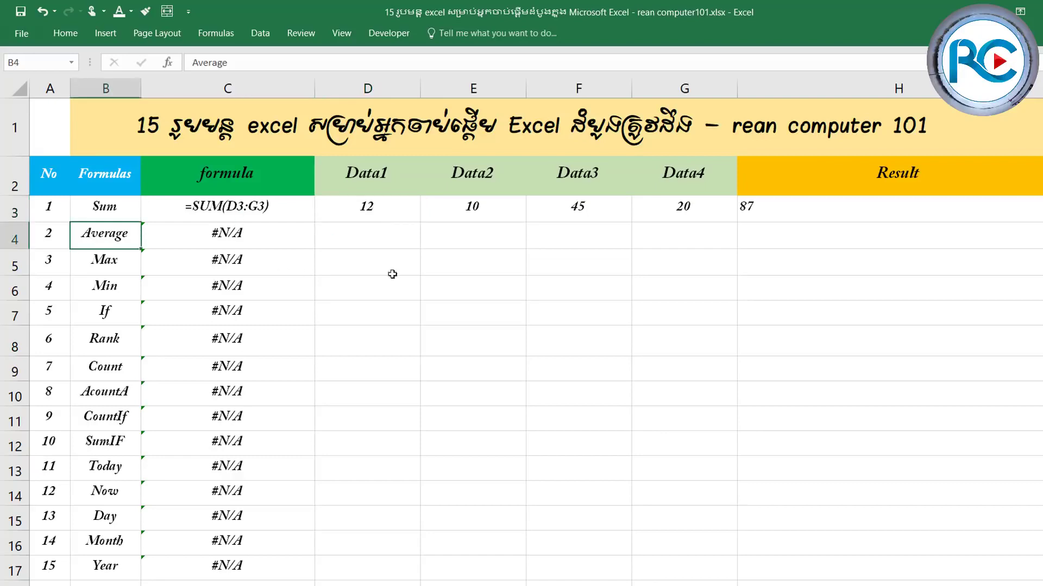
# Step: Copy 12, 10, 45 and 20 from D3:G3 down into D4:G4 with the fill handle
pyautogui.click(382, 232)
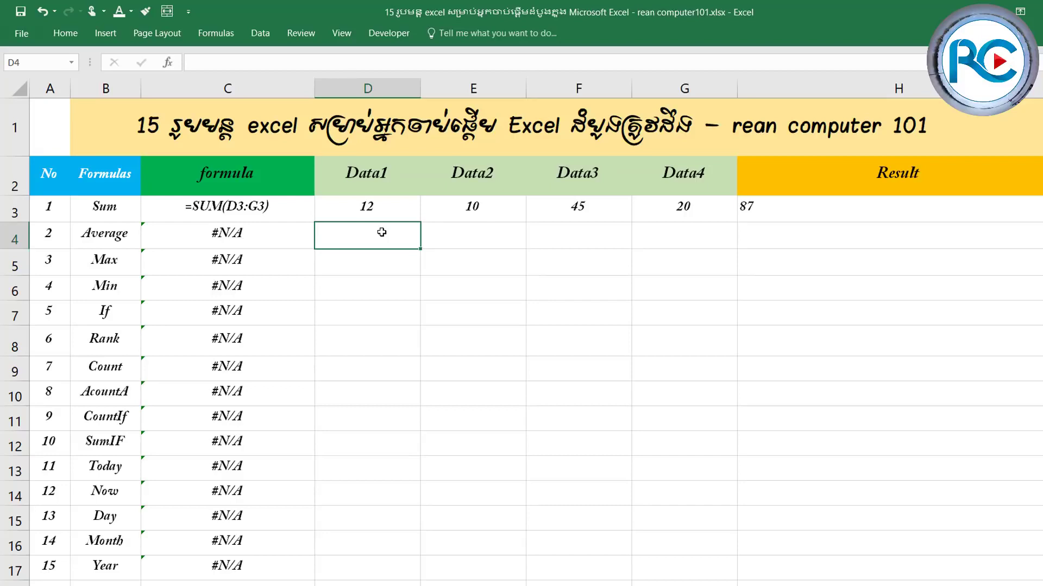
pyautogui.moveTo(407, 206); pyautogui.dragTo(666, 207)
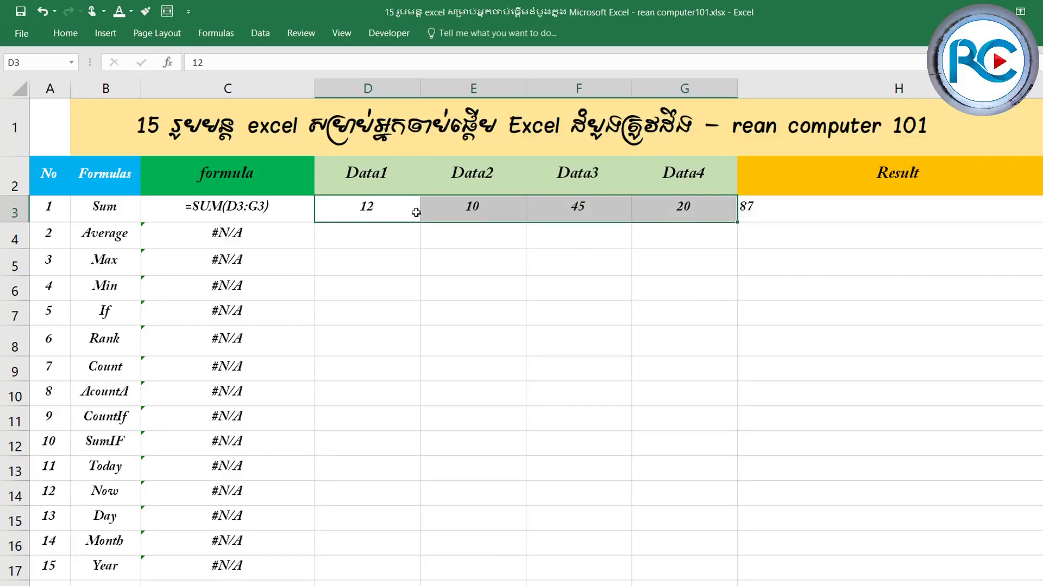
pyautogui.moveTo(736, 221); pyautogui.dragTo(738, 246)
pyautogui.click(512, 241)
pyautogui.click(404, 232)
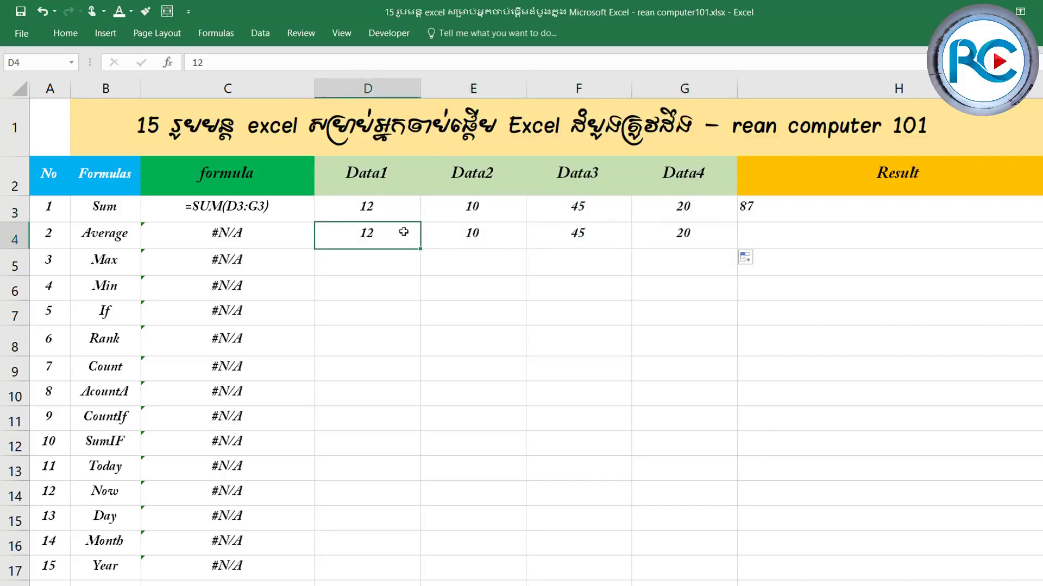
pyautogui.moveTo(403, 232); pyautogui.dragTo(674, 232)
pyautogui.moveTo(402, 207)
pyautogui.mouseDown()
pyautogui.moveTo(489, 205)
pyautogui.moveTo(709, 240)
pyautogui.mouseUp()
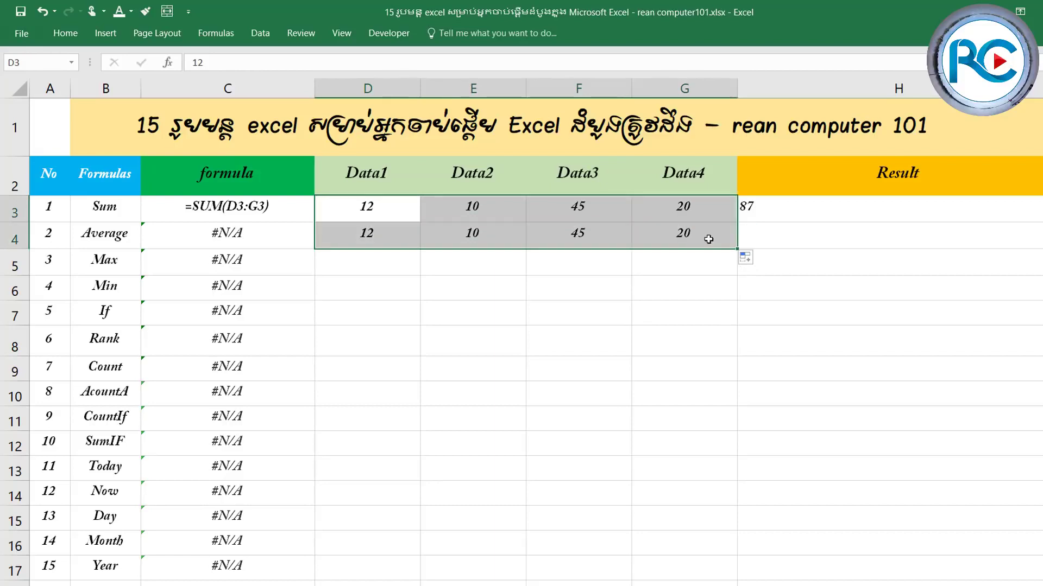
pyautogui.click(668, 239)
pyautogui.moveTo(370, 237); pyautogui.dragTo(663, 235)
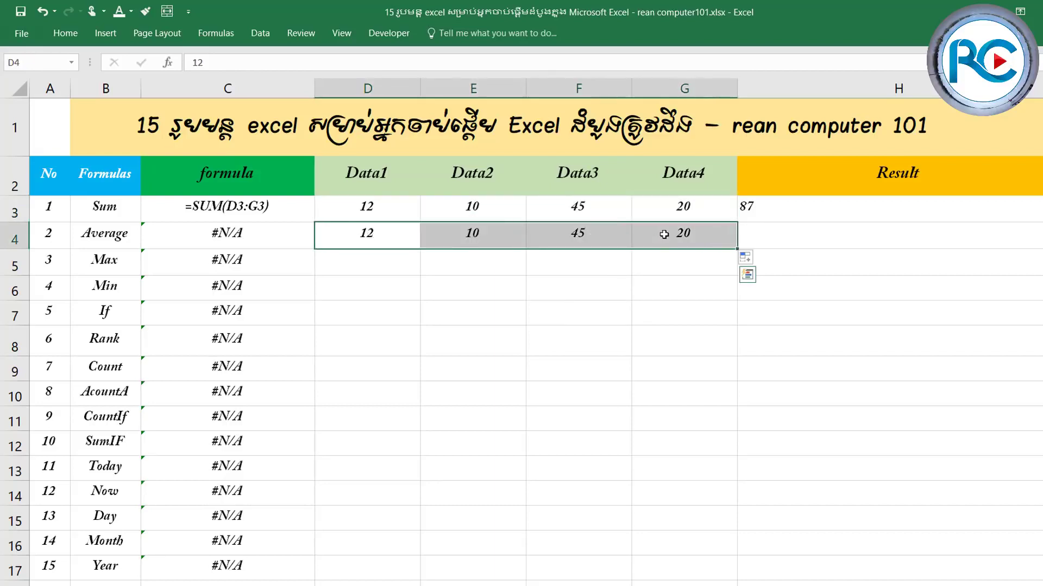
pyautogui.click(777, 232)
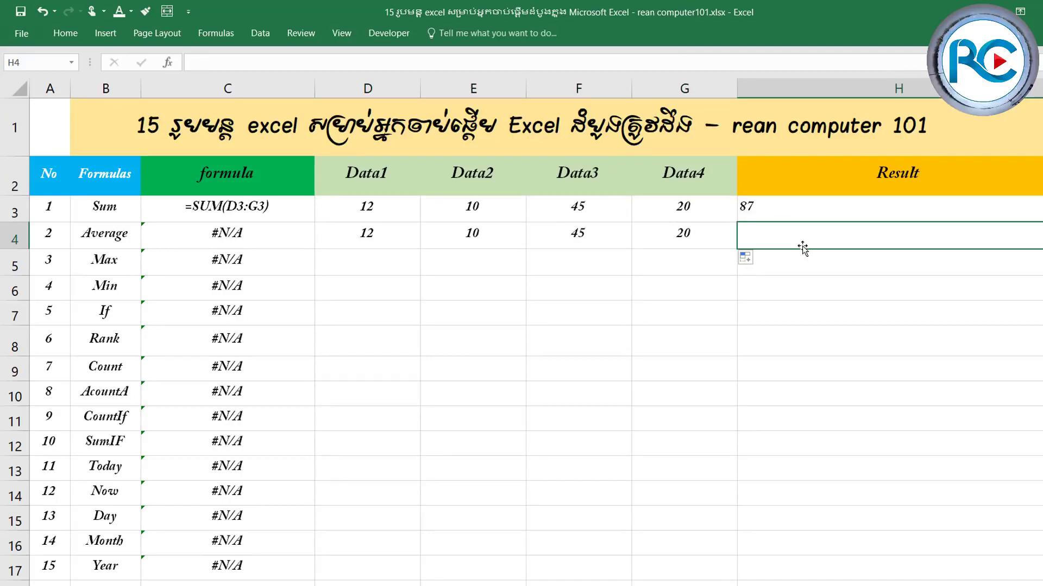
# Step: Start =AVERAGE( in H4 with D4, E4, F4 and G4, then begin removing those arguments
pyautogui.write('=a')
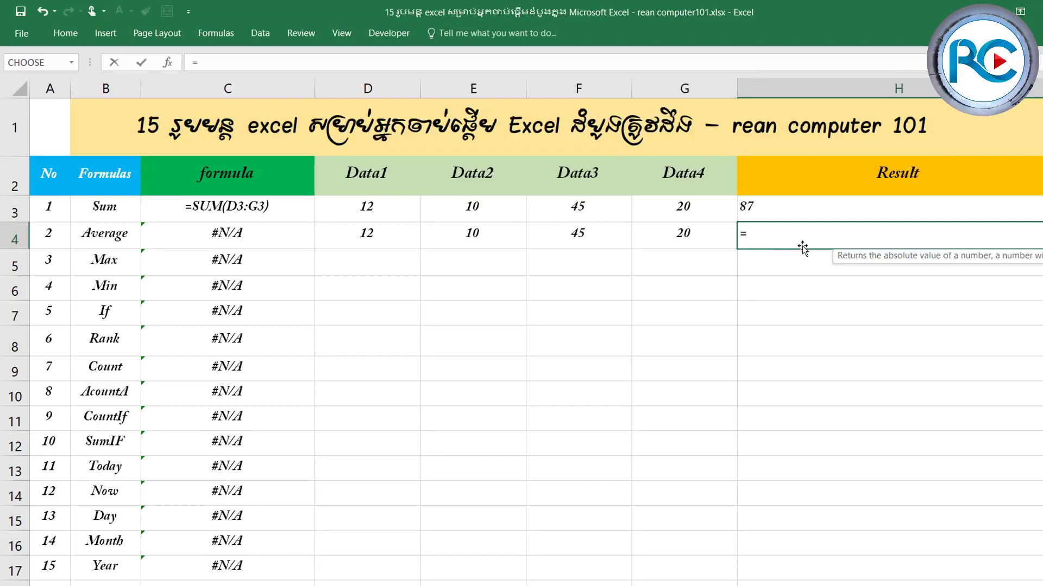
pyautogui.write('vera')
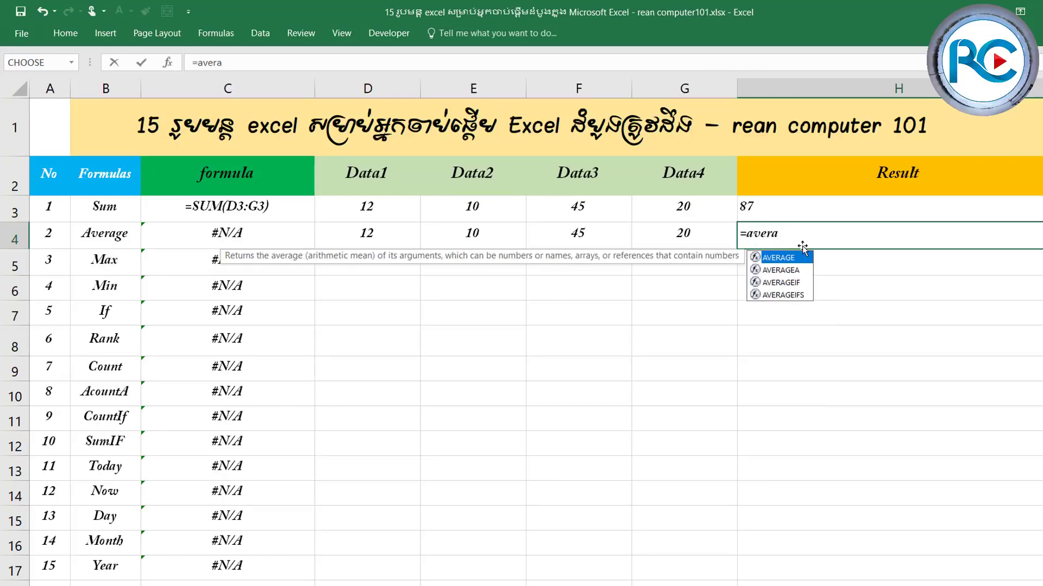
pyautogui.press('Tab')
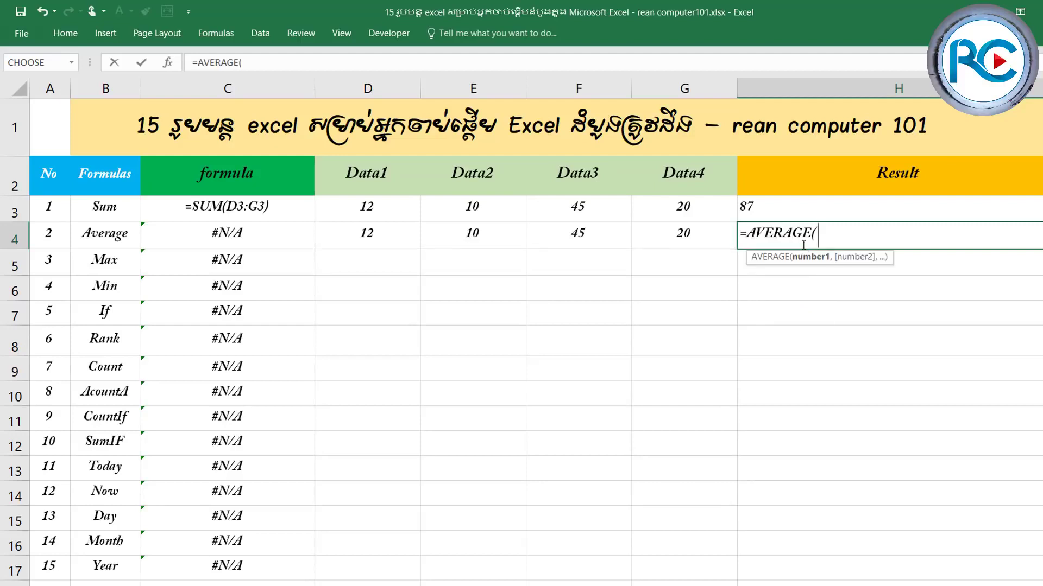
pyautogui.click(382, 238)
pyautogui.write(',')
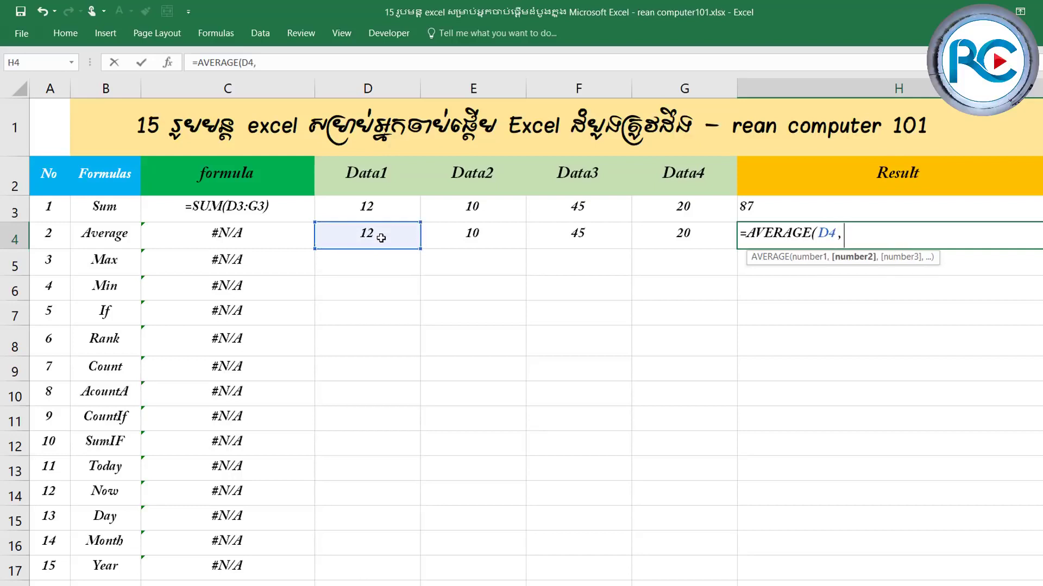
pyautogui.click(481, 234)
pyautogui.write(',')
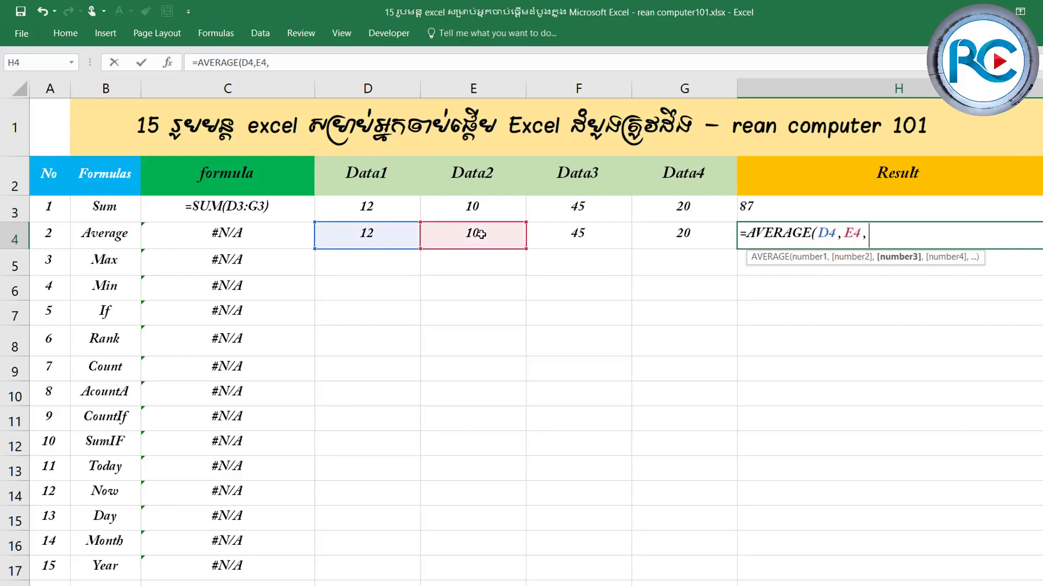
pyautogui.click(577, 231)
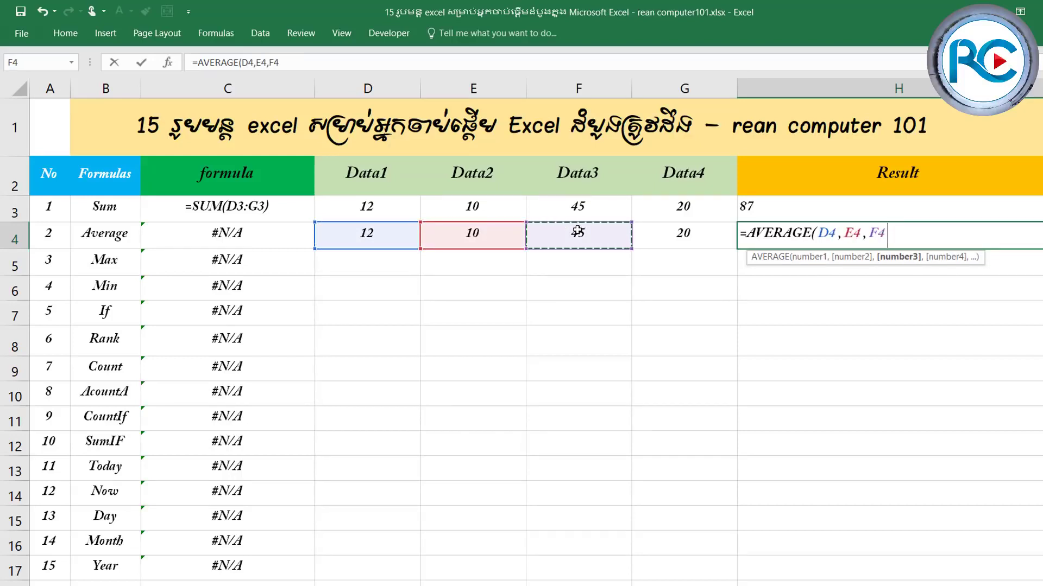
pyautogui.write(',')
pyautogui.click(678, 232)
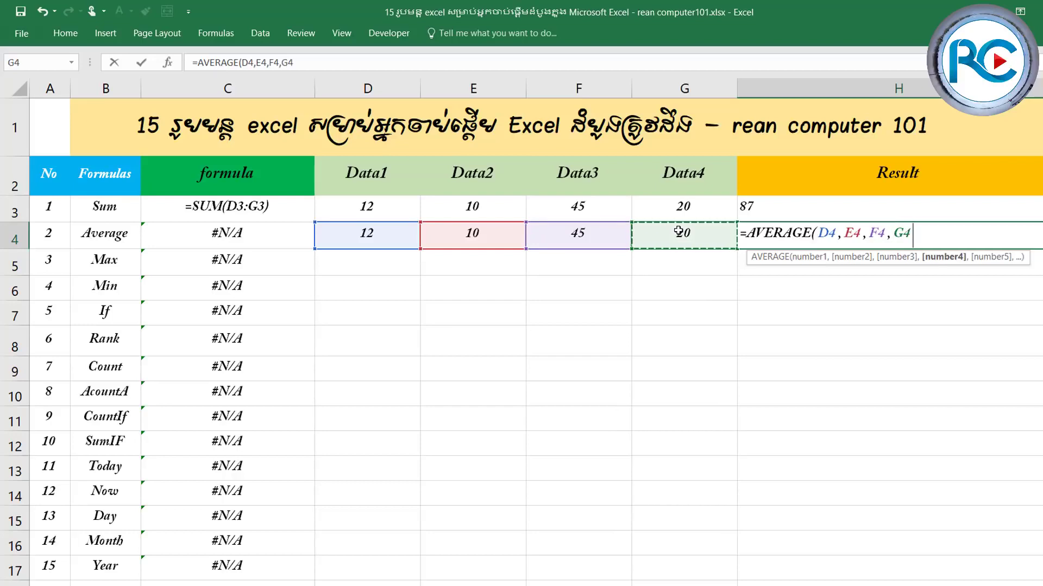
pyautogui.press('BackSpace')
pyautogui.press('BackSpace')
pyautogui.press('BackSpace')
pyautogui.press('BackSpace')
pyautogui.press('BackSpace')
pyautogui.press('BackSpace')
pyautogui.press('BackSpace')
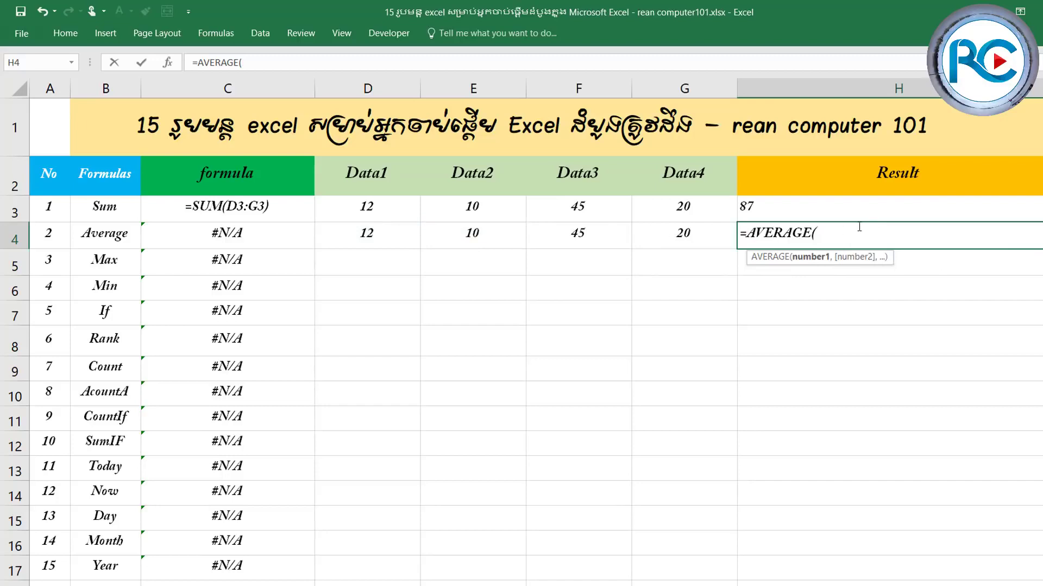
# Step: Complete H4 as =AVERAGE(D4:G4), returning 21.75
pyautogui.write('D')
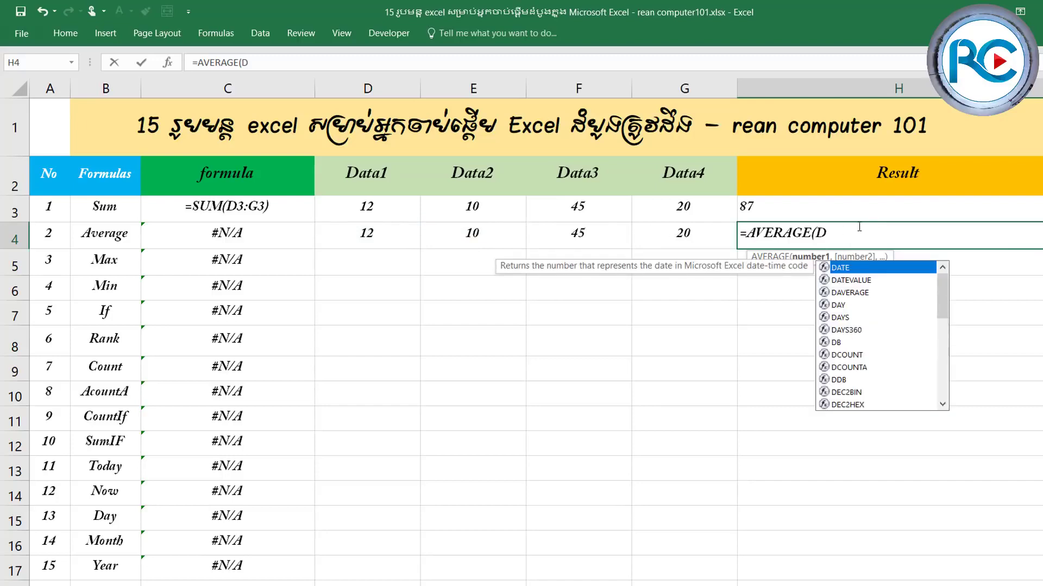
pyautogui.write('3:')
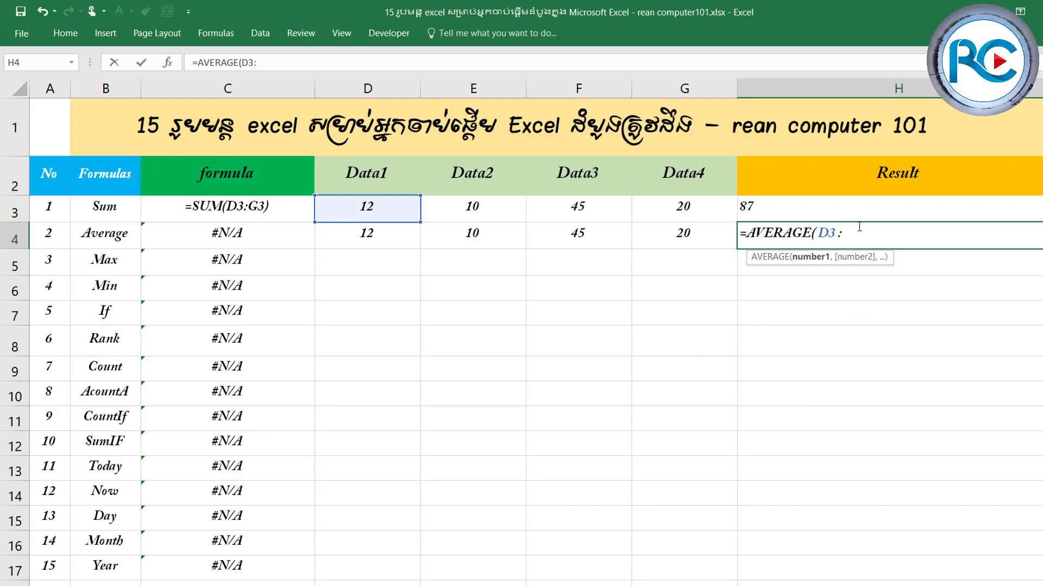
pyautogui.press('BackSpace')
pyautogui.press('BackSpace')
pyautogui.write('4')
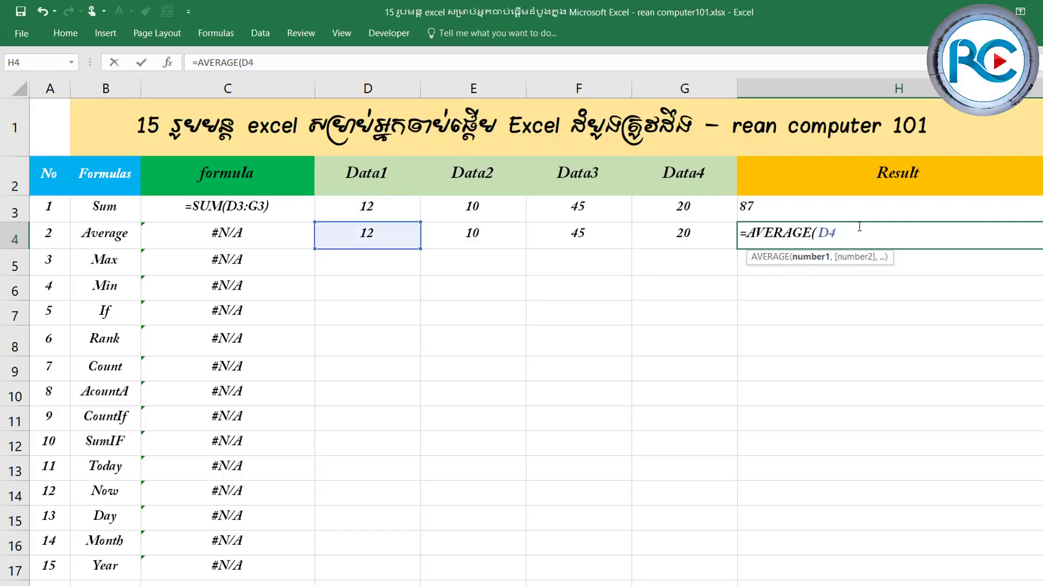
pyautogui.write(':')
pyautogui.write('G4')
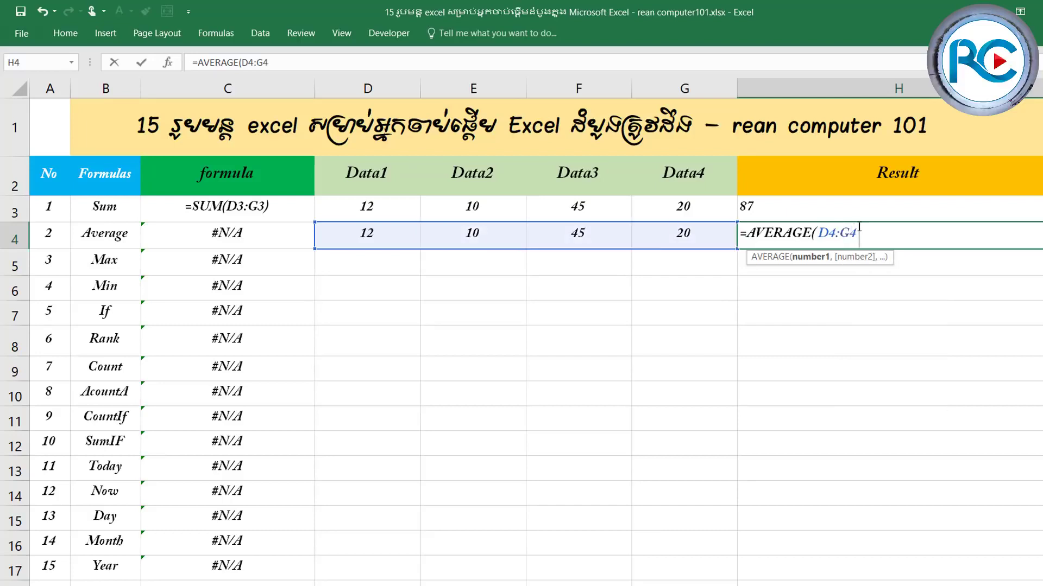
pyautogui.write(')')
pyautogui.press('Return')
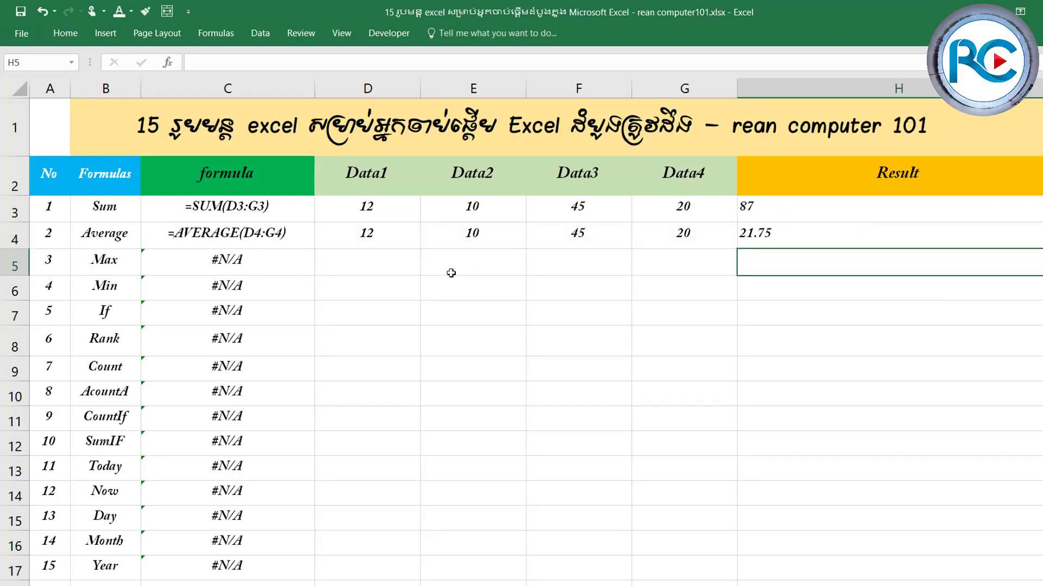
pyautogui.click(841, 240)
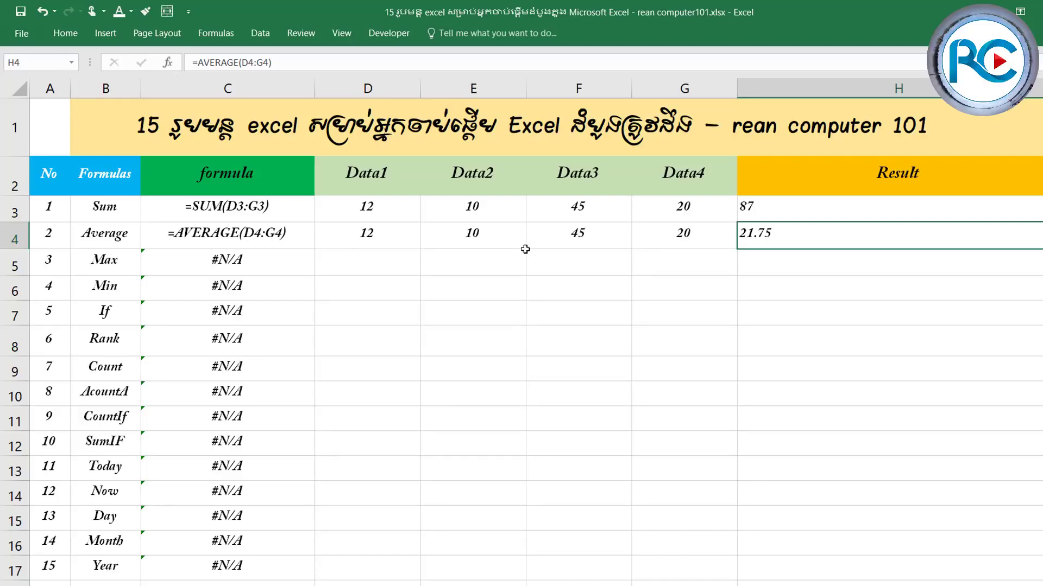
pyautogui.moveTo(363, 233); pyautogui.dragTo(665, 234)
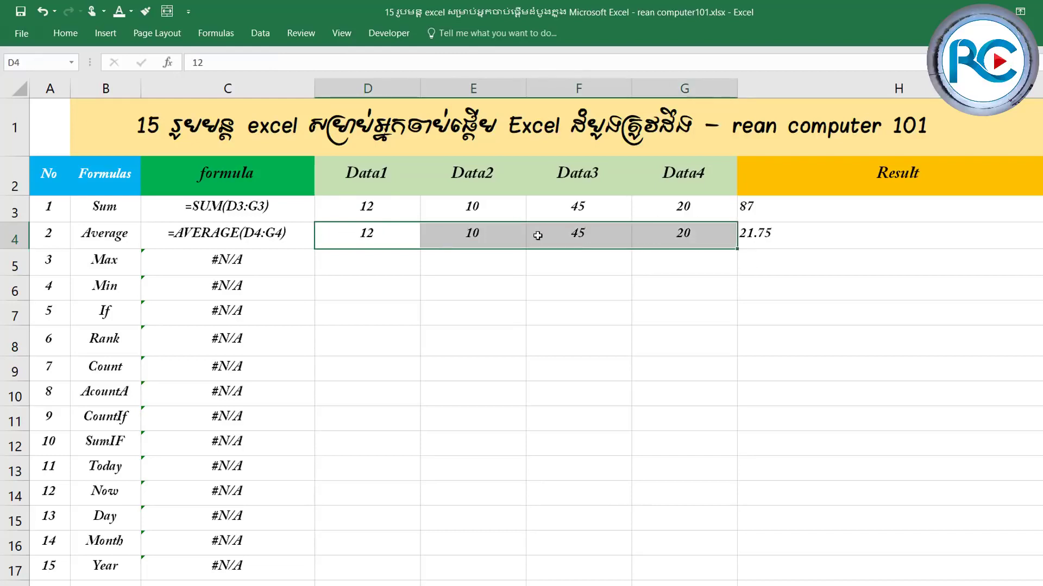
pyautogui.click(767, 210)
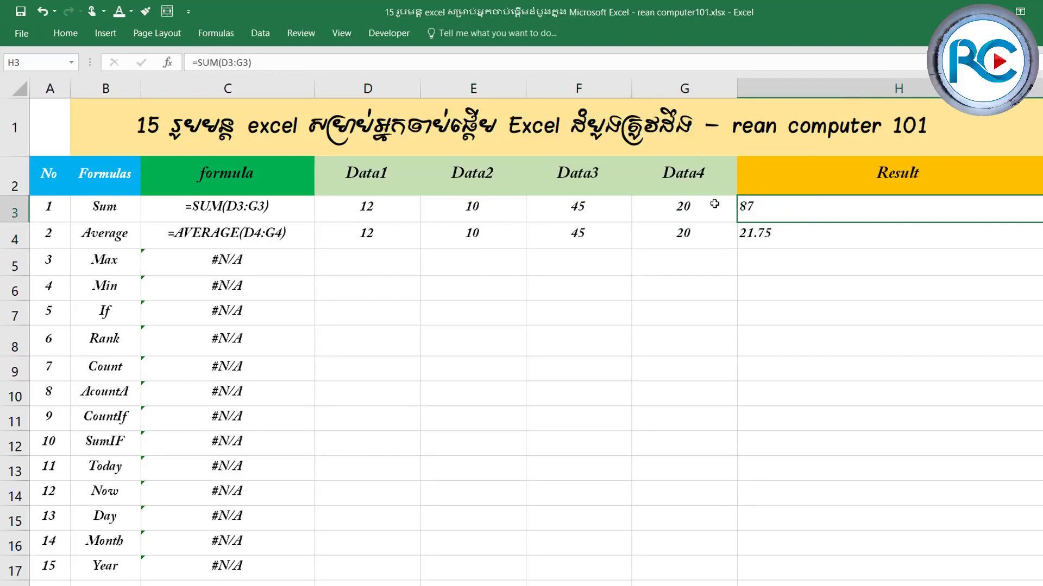
pyautogui.click(787, 239)
pyautogui.click(386, 264)
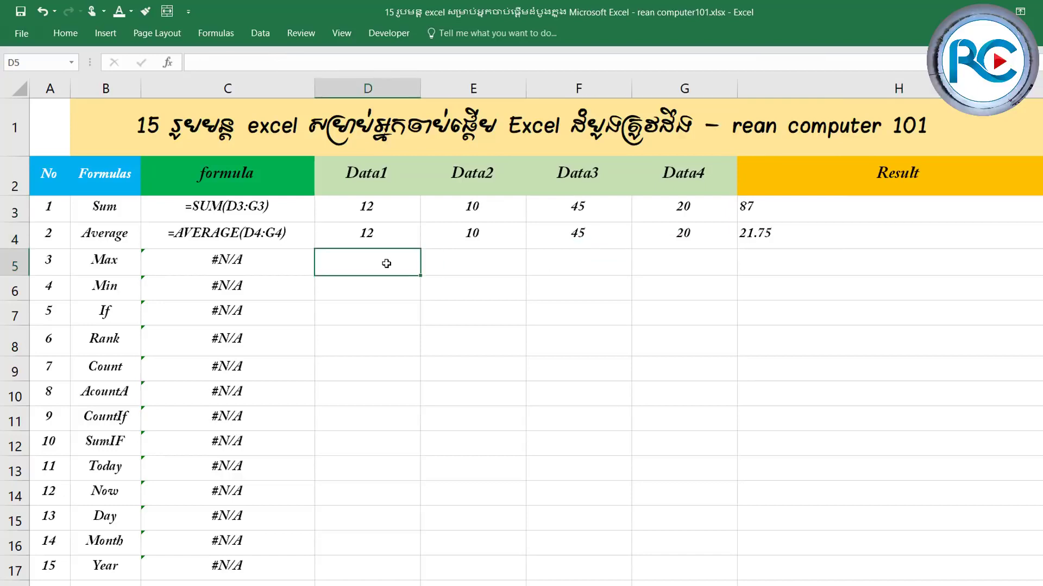
# Step: Fill the Max row's D5:G5 with 12, 10, 45 and 20 and select H5
pyautogui.click(380, 242)
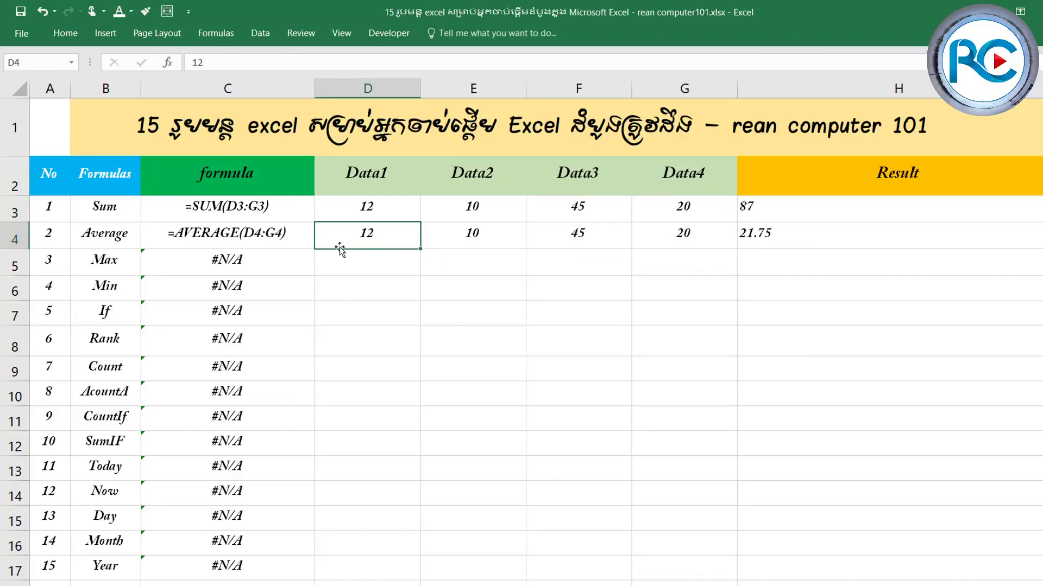
pyautogui.click(99, 263)
pyautogui.moveTo(377, 238)
pyautogui.mouseDown()
pyautogui.moveTo(691, 246)
pyautogui.moveTo(731, 277)
pyautogui.mouseUp()
pyautogui.click(833, 269)
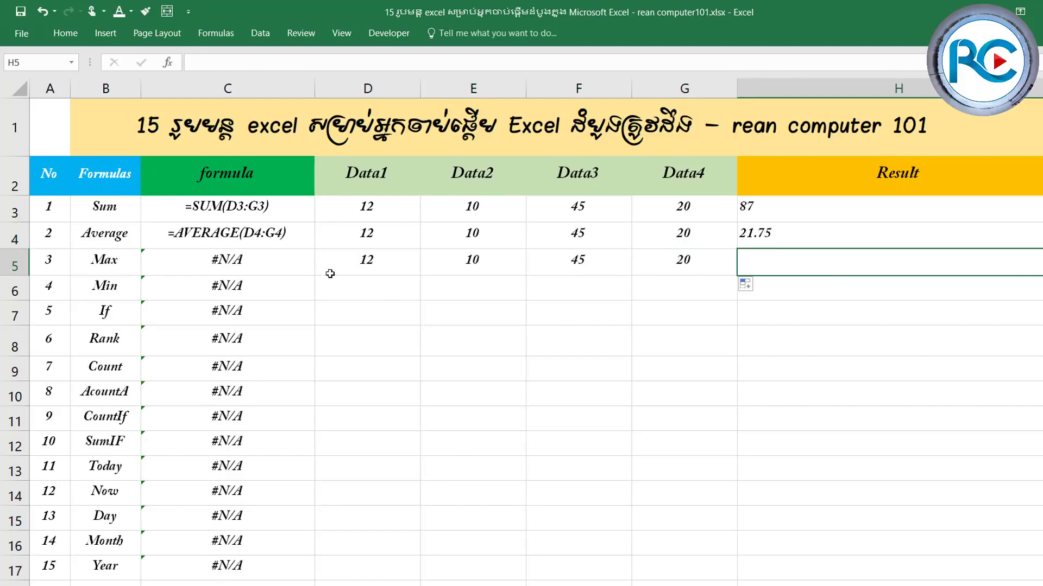
pyautogui.moveTo(370, 262); pyautogui.dragTo(671, 254)
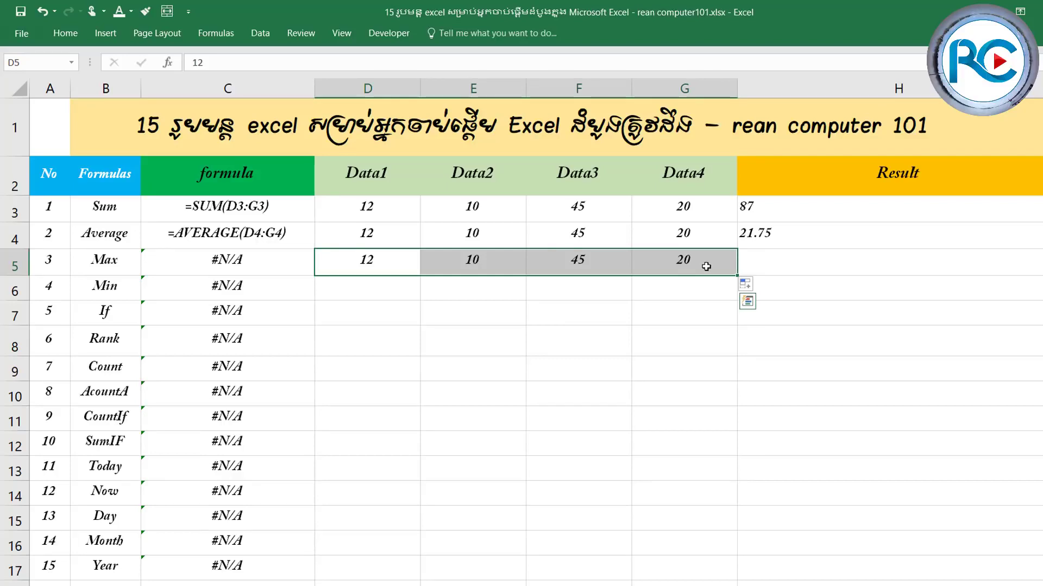
pyautogui.click(706, 266)
pyautogui.click(551, 263)
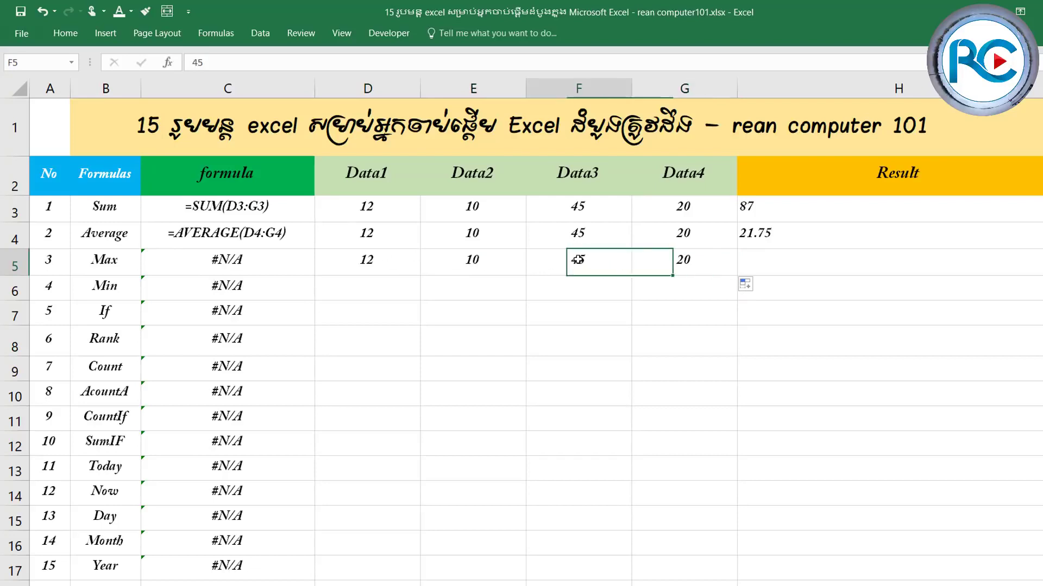
pyautogui.click(828, 264)
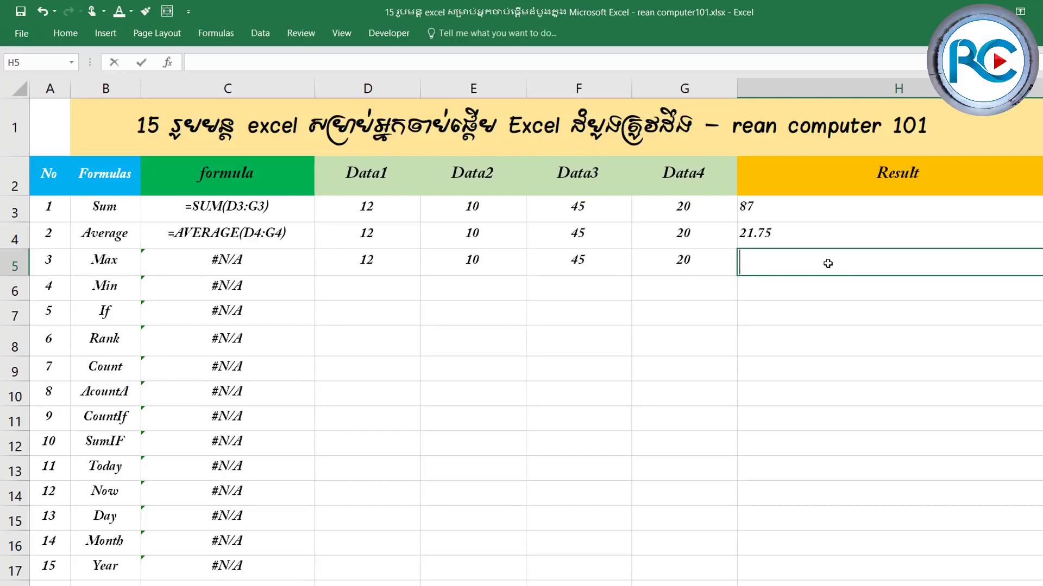
# Step: Enter =MAX(D5,E5,F5,G5) in H5 so it returns 45
pyautogui.write('=max')
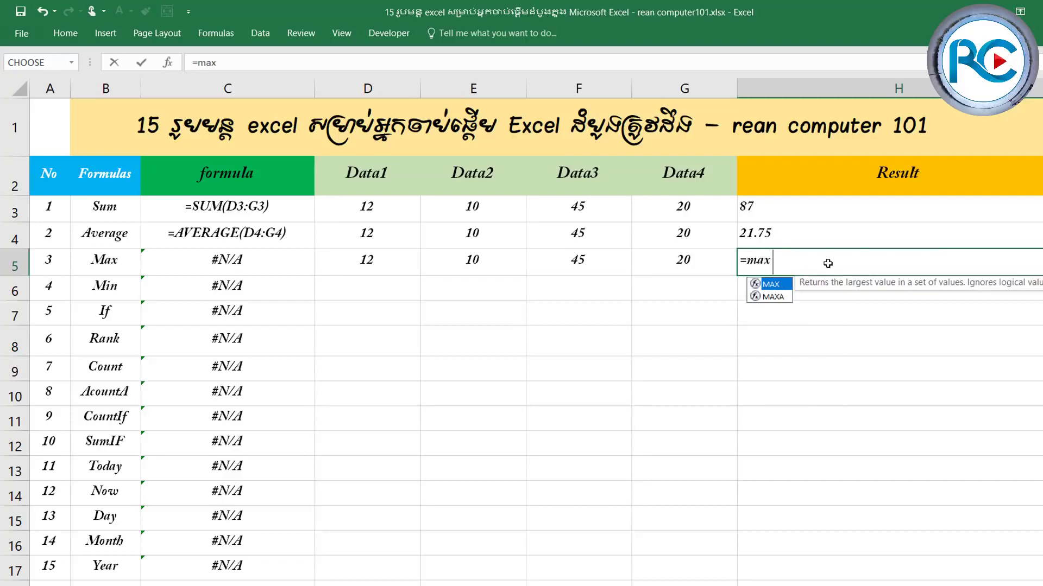
pyautogui.write('(')
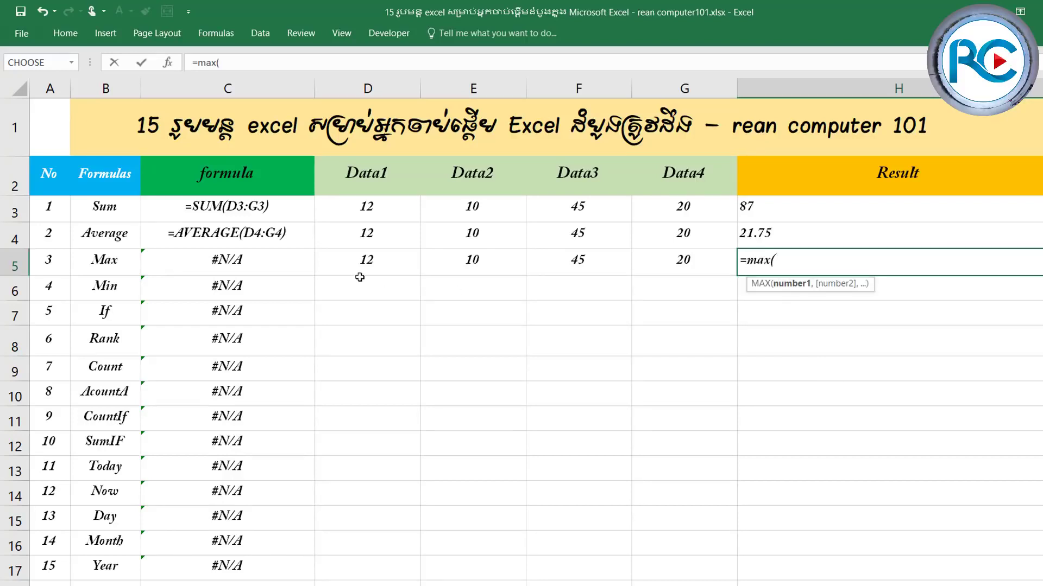
pyautogui.click(388, 266)
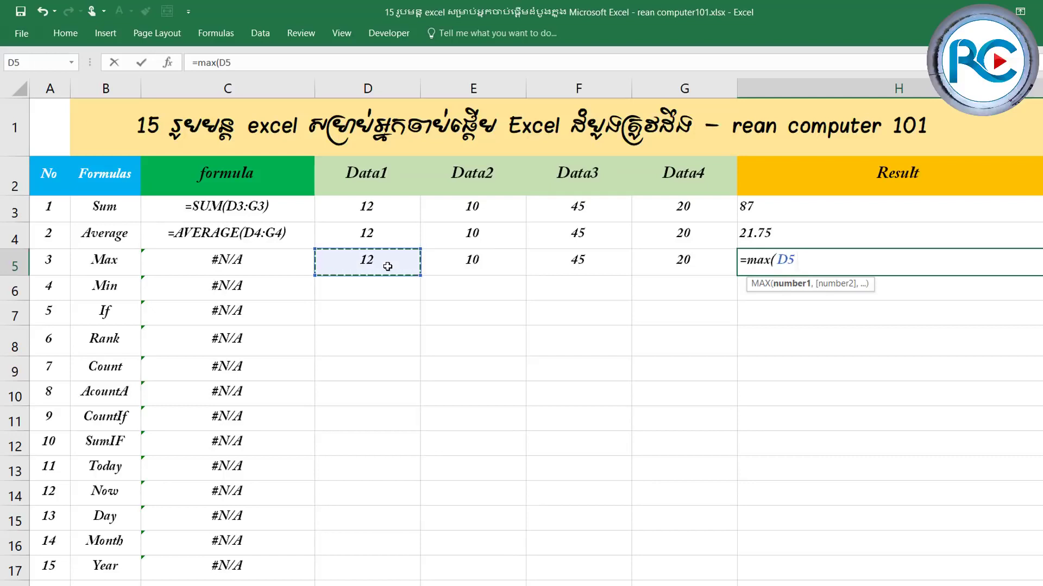
pyautogui.write(',')
pyautogui.click(461, 266)
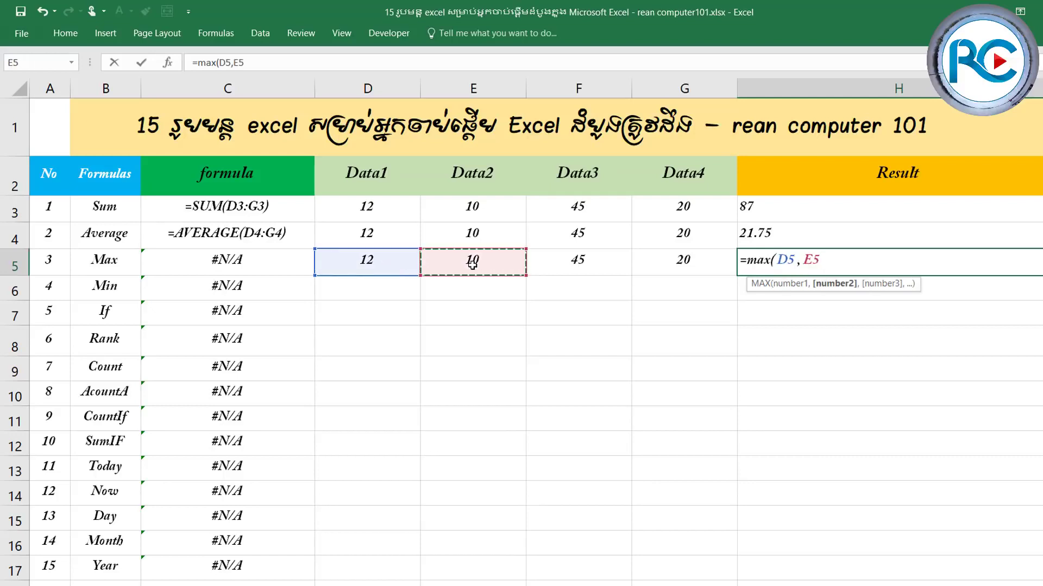
pyautogui.write(',')
pyautogui.click(570, 264)
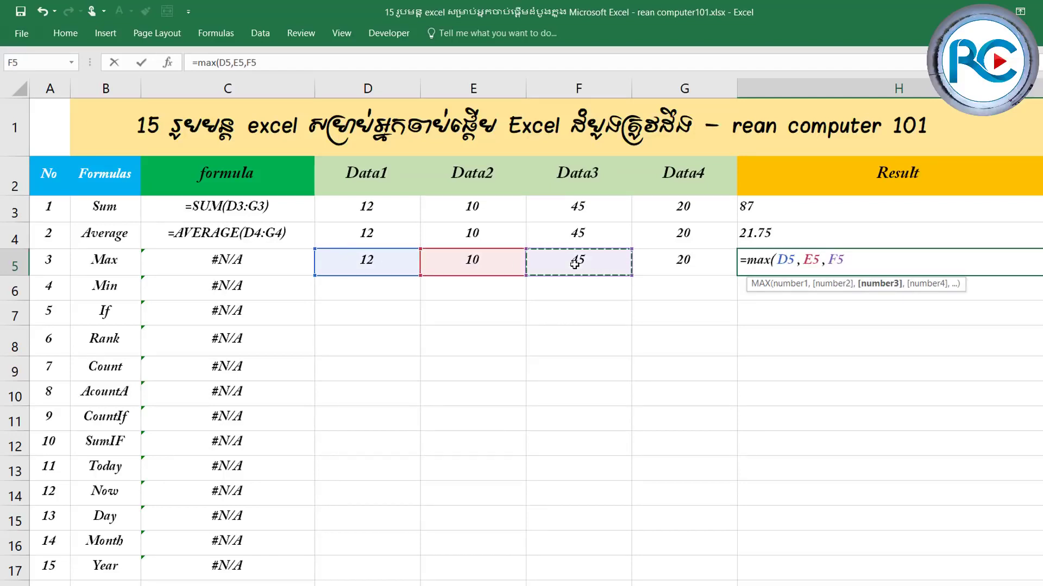
pyautogui.write(',')
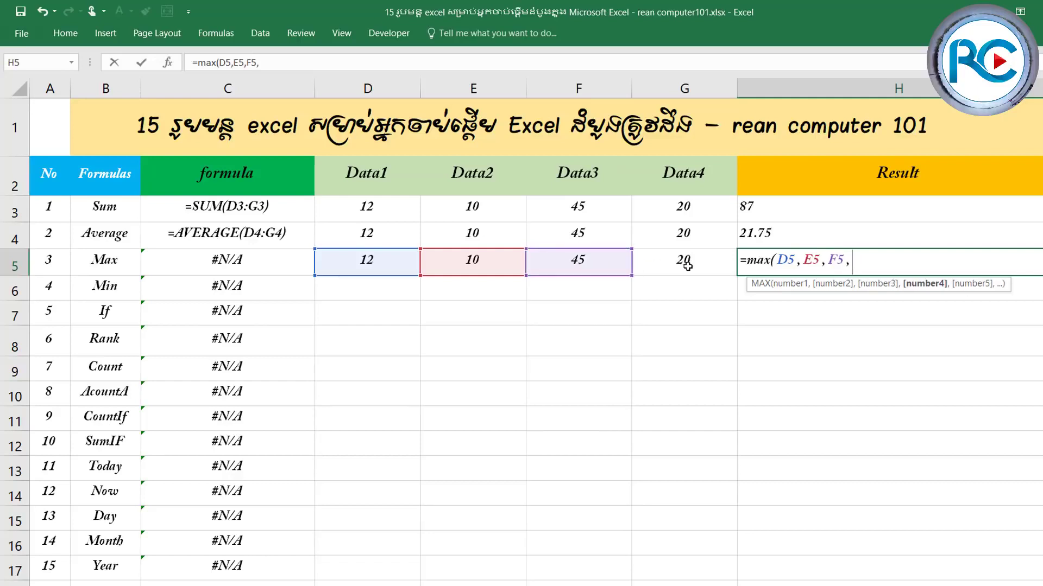
pyautogui.click(685, 266)
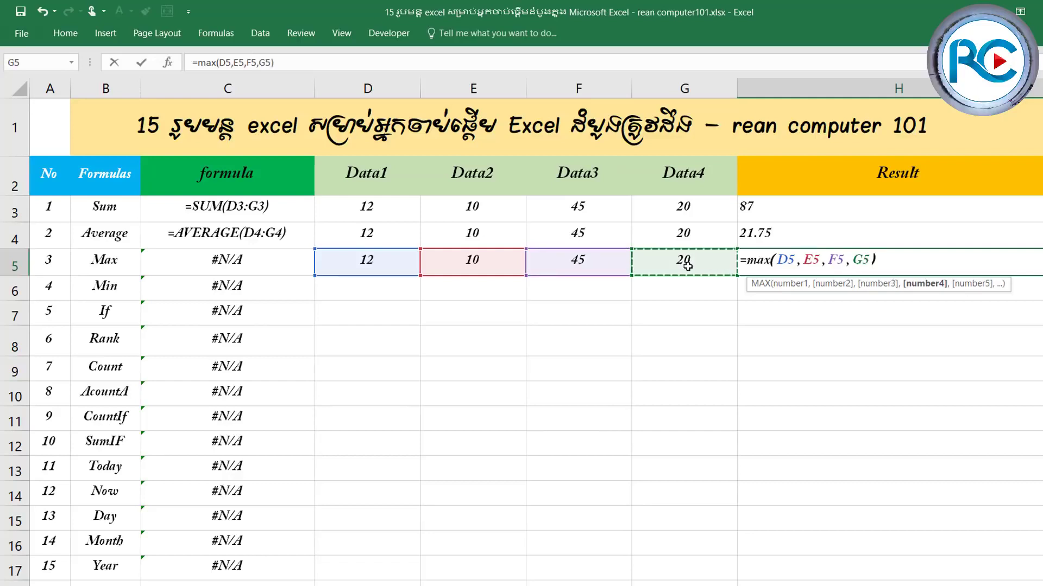
pyautogui.write(')')
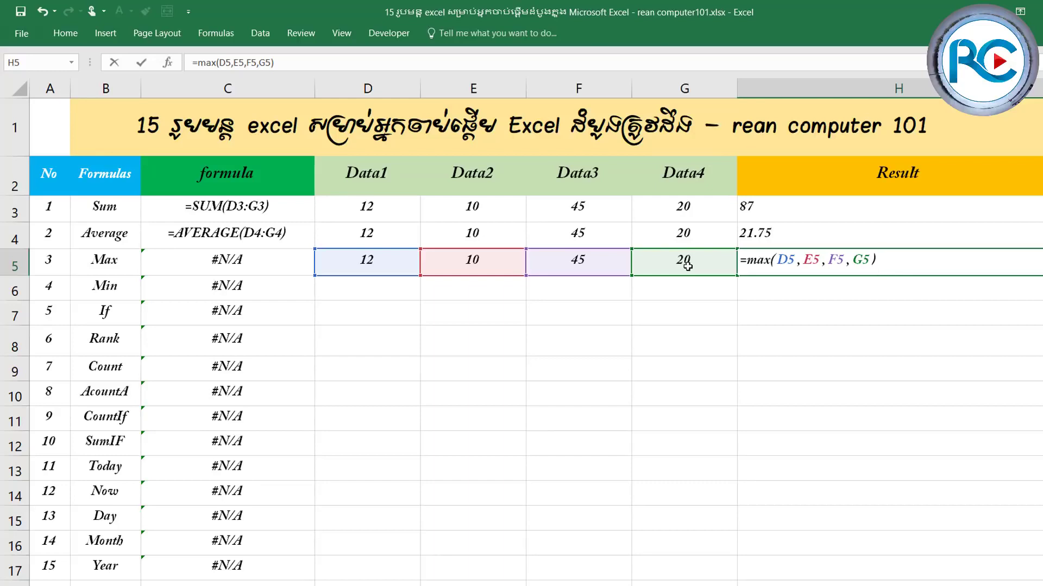
pyautogui.press('Return')
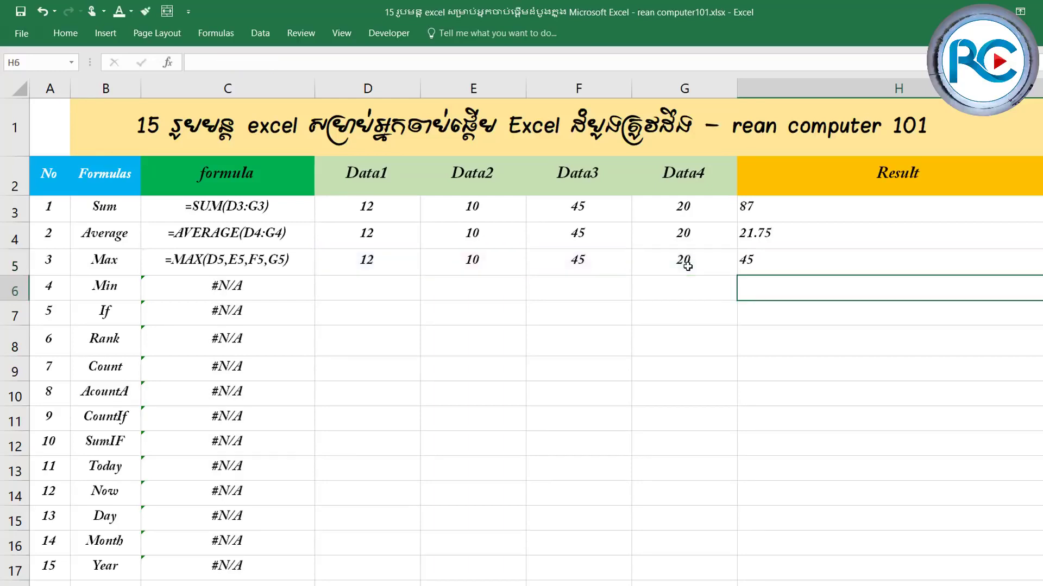
# Step: Change D5 from 12 to 101 so the Max result becomes 101
pyautogui.press('Up')
pyautogui.press('Left')
pyautogui.press('Left')
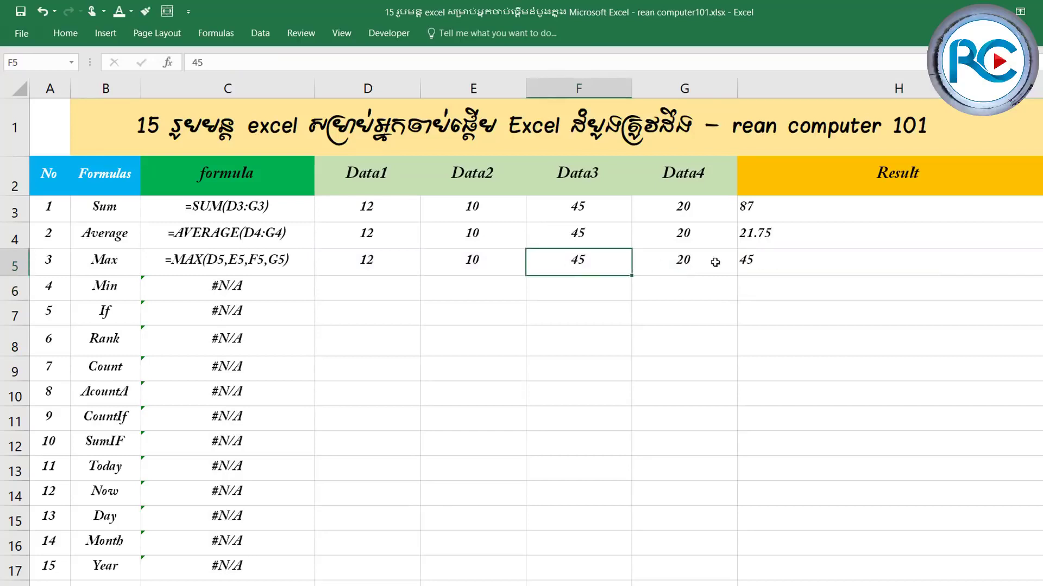
pyautogui.click(461, 259)
pyautogui.click(361, 258)
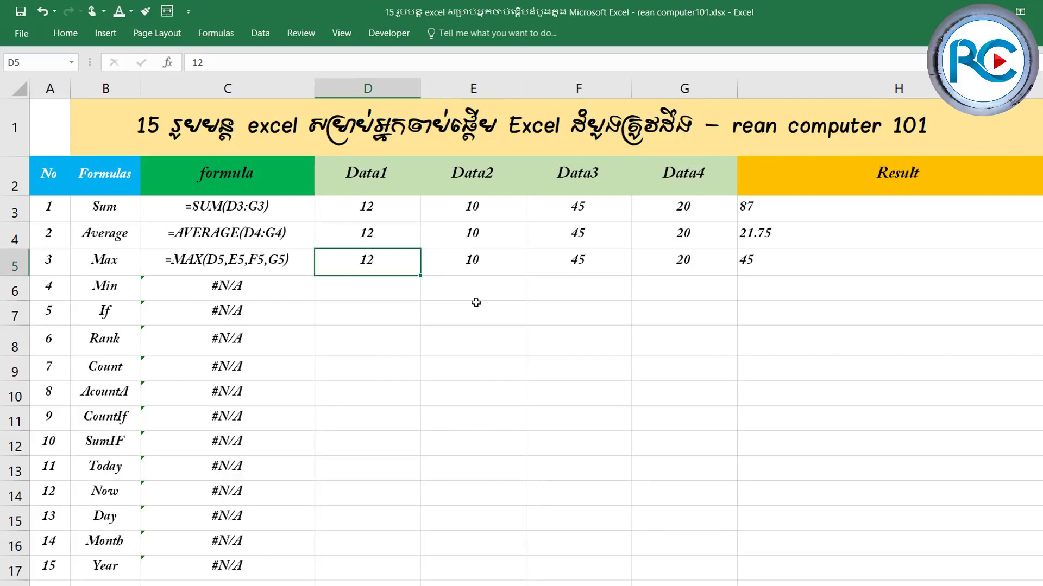
pyautogui.write('101')
pyautogui.press('Return')
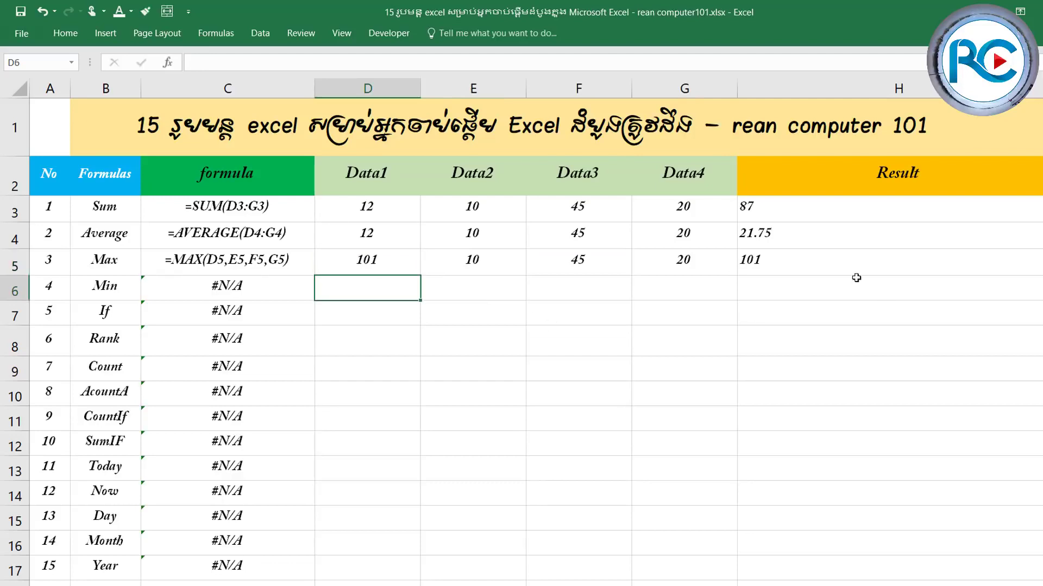
pyautogui.click(864, 260)
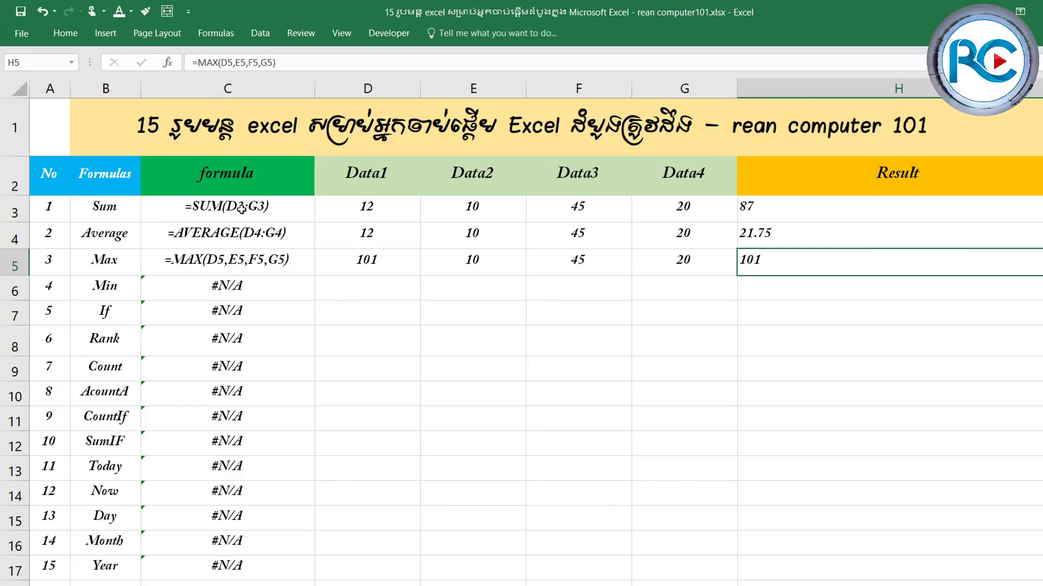
pyautogui.moveTo(242, 208); pyautogui.dragTo(264, 269)
pyautogui.click(378, 284)
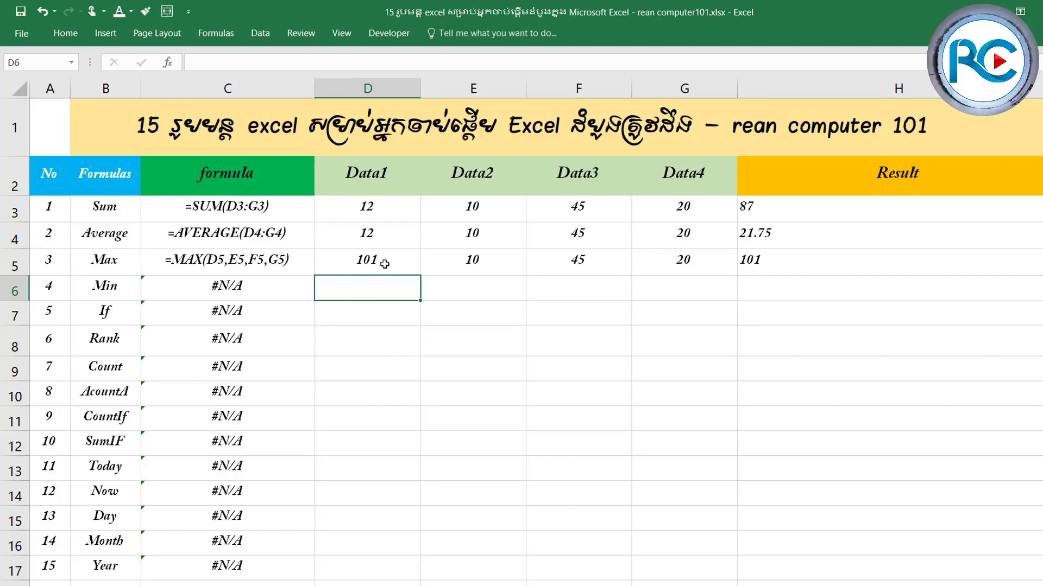
# Step: Copy the Max row's values 101, 10, 45, 20 down into the Min row's D6:G6
pyautogui.moveTo(384, 264)
pyautogui.mouseDown()
pyautogui.moveTo(685, 266)
pyautogui.moveTo(734, 301)
pyautogui.mouseUp()
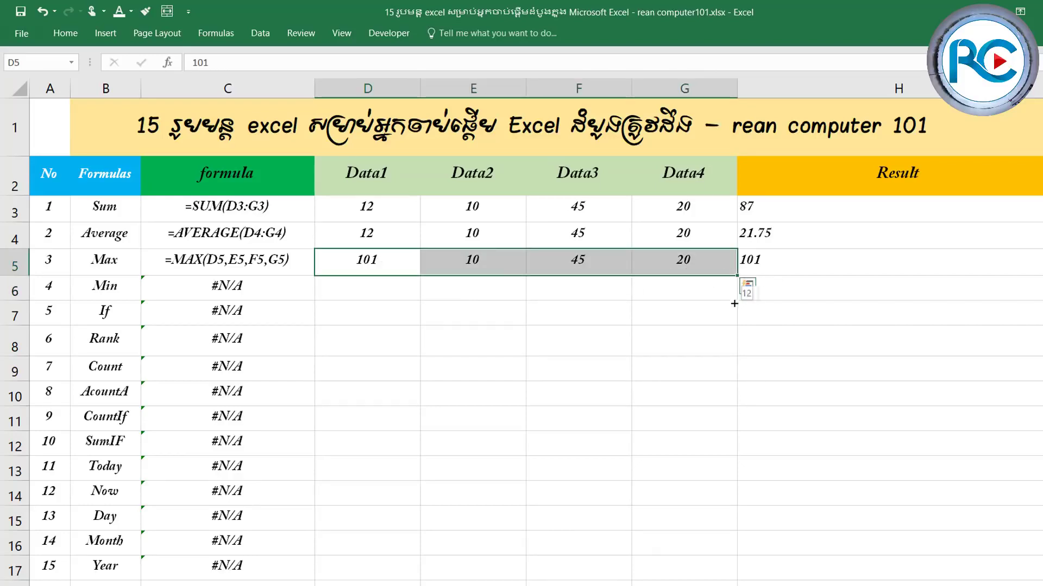
pyautogui.click(114, 291)
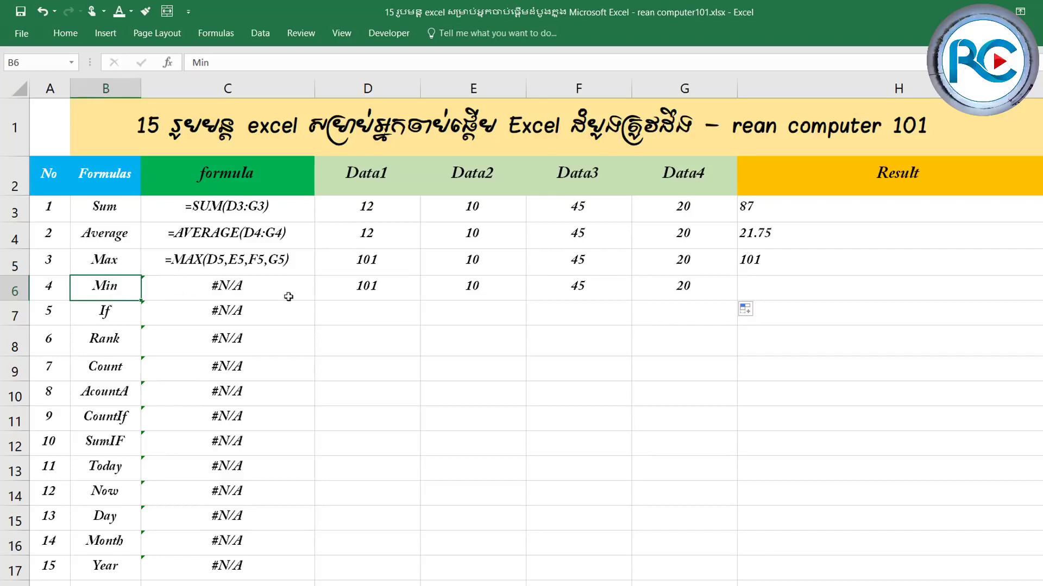
pyautogui.moveTo(366, 292); pyautogui.dragTo(574, 281)
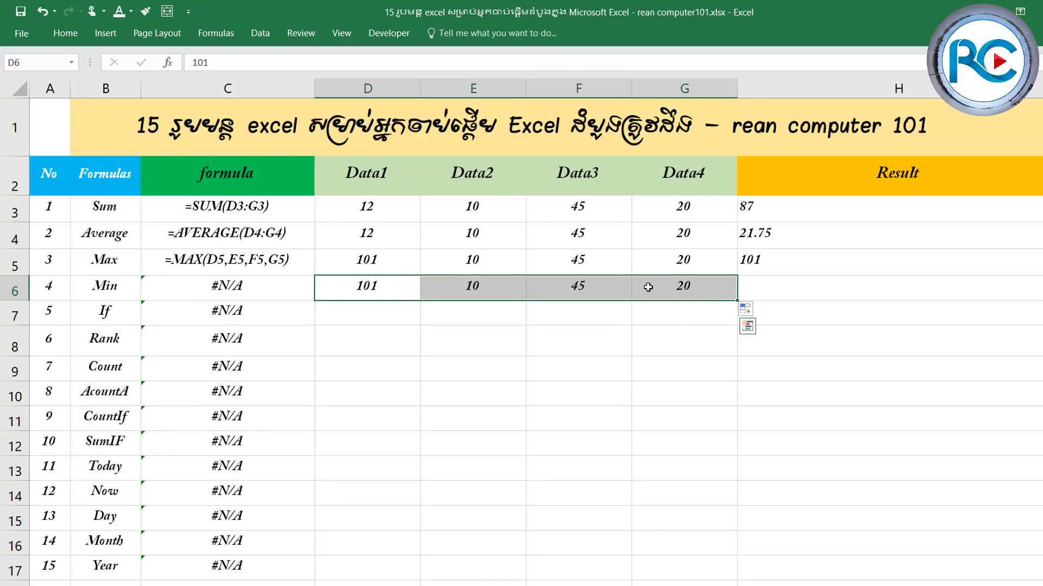
pyautogui.click(795, 292)
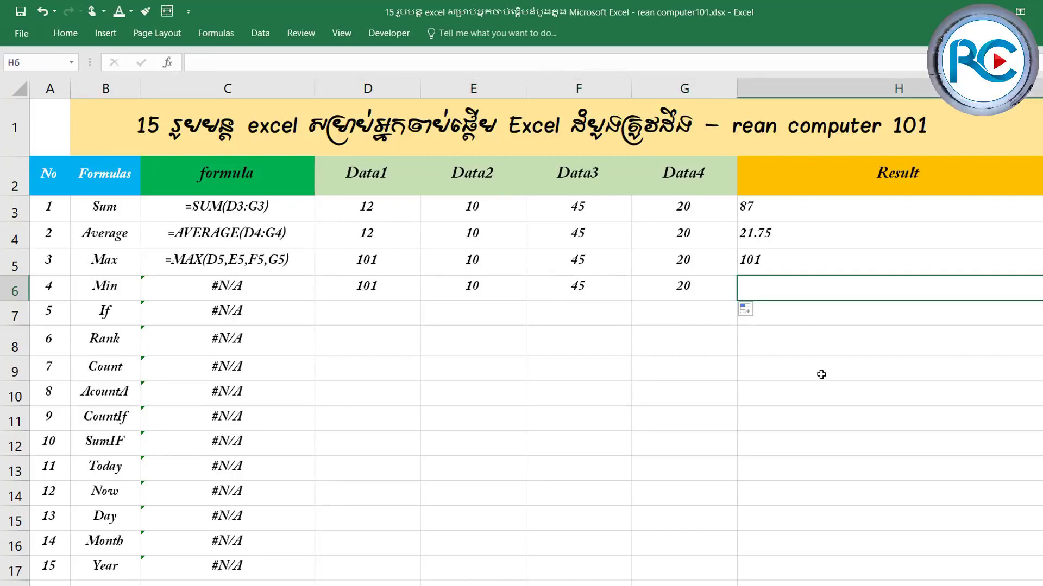
# Step: Enter =MIN(D6:G6) in H6 so the Min row's Result shows 10
pyautogui.write('=')
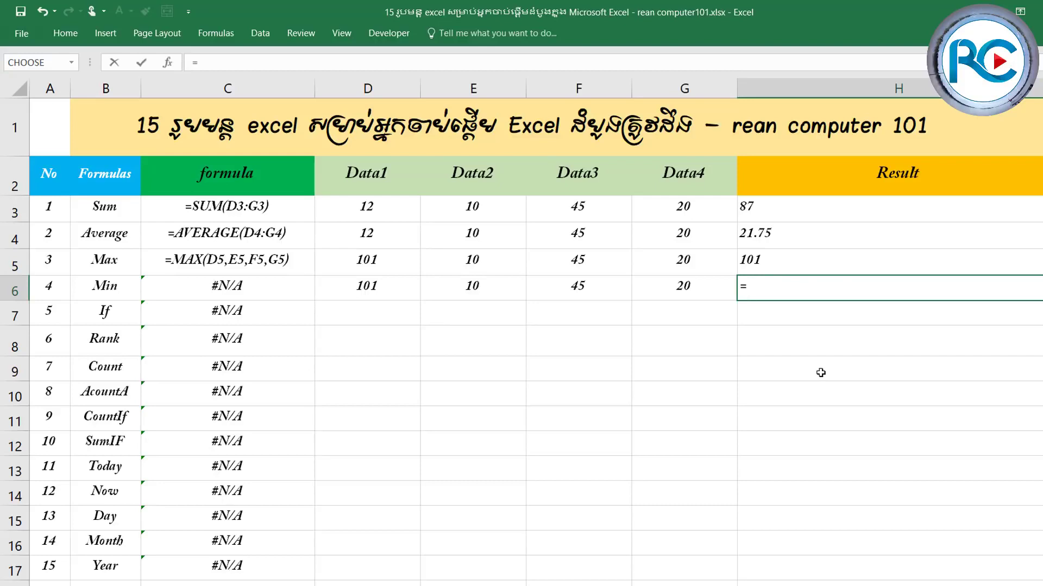
pyautogui.write('mi')
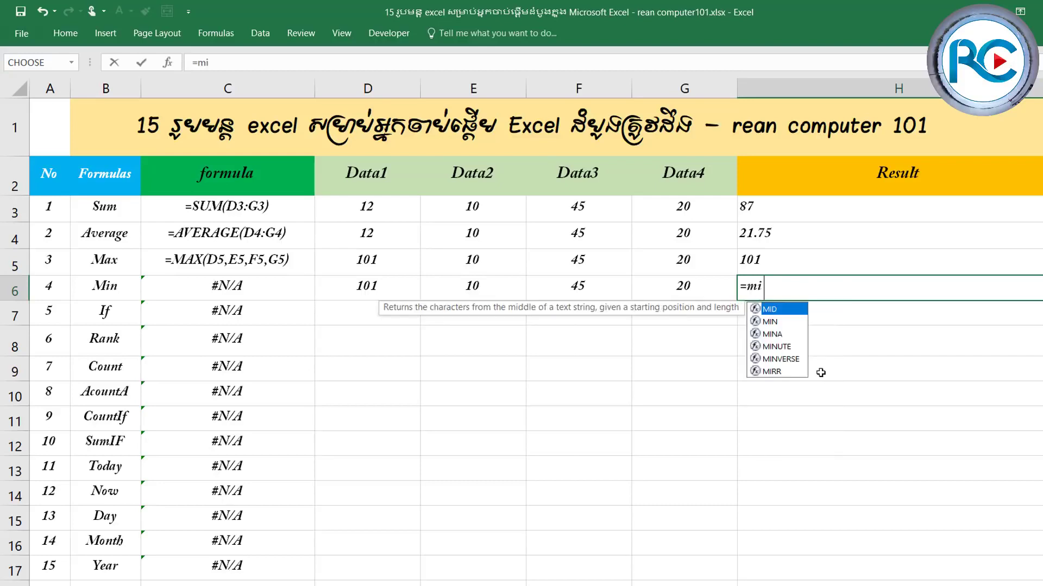
pyautogui.write('n')
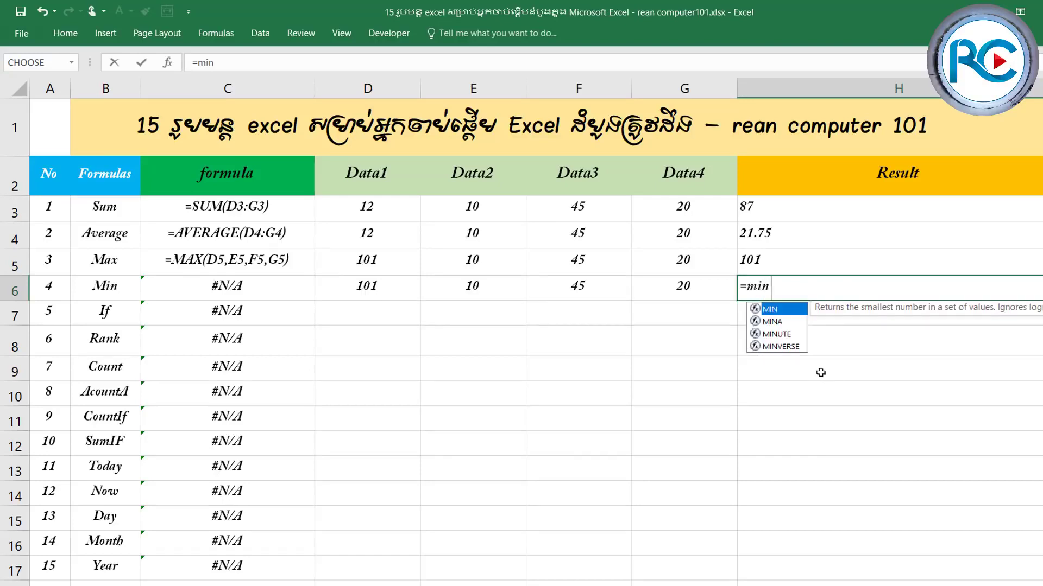
pyautogui.write('(')
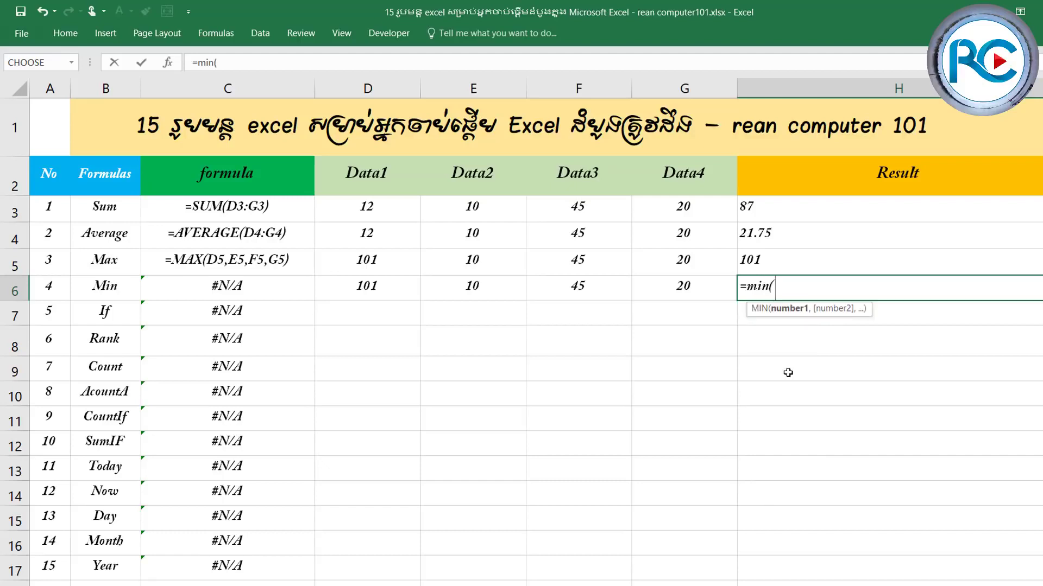
pyautogui.moveTo(361, 287); pyautogui.dragTo(662, 291)
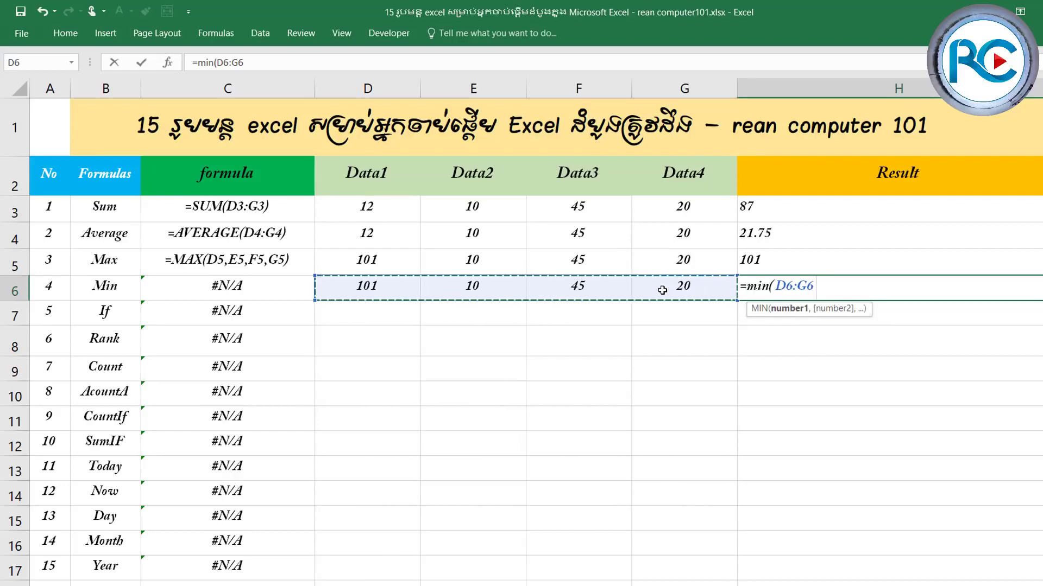
pyautogui.write(')')
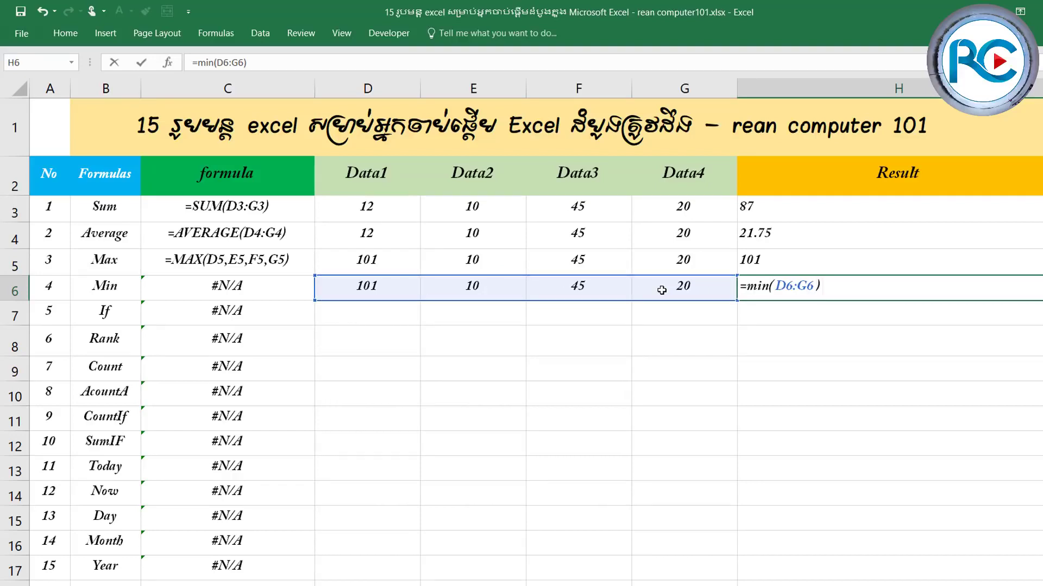
pyautogui.press('BackSpace')
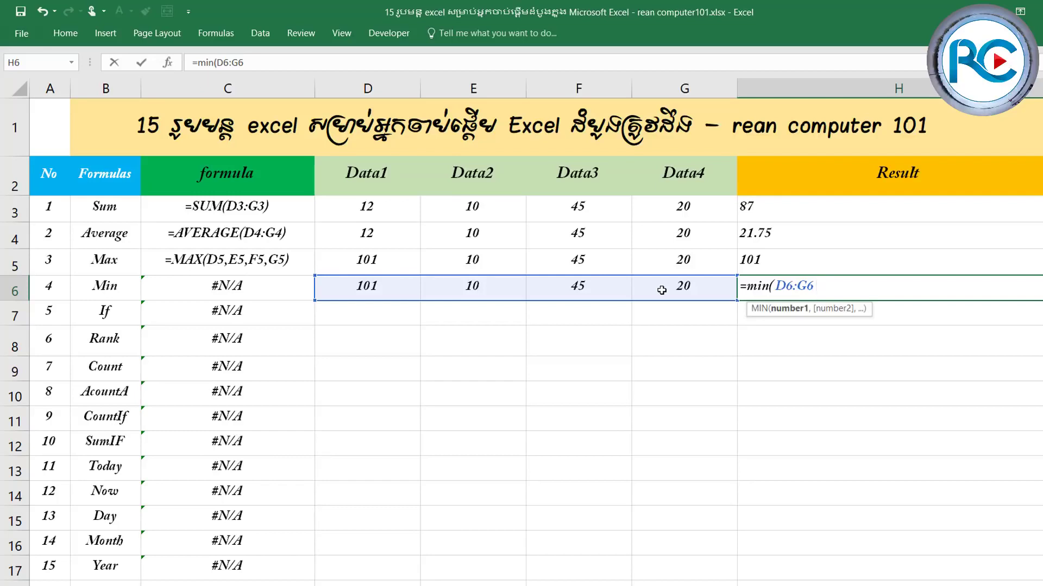
pyautogui.write(')')
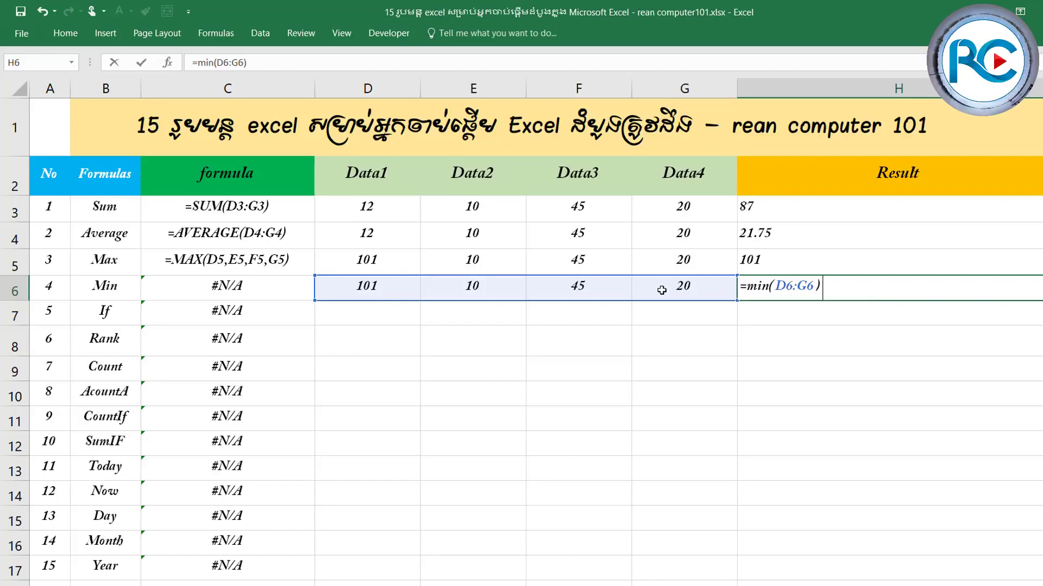
pyautogui.press('Return')
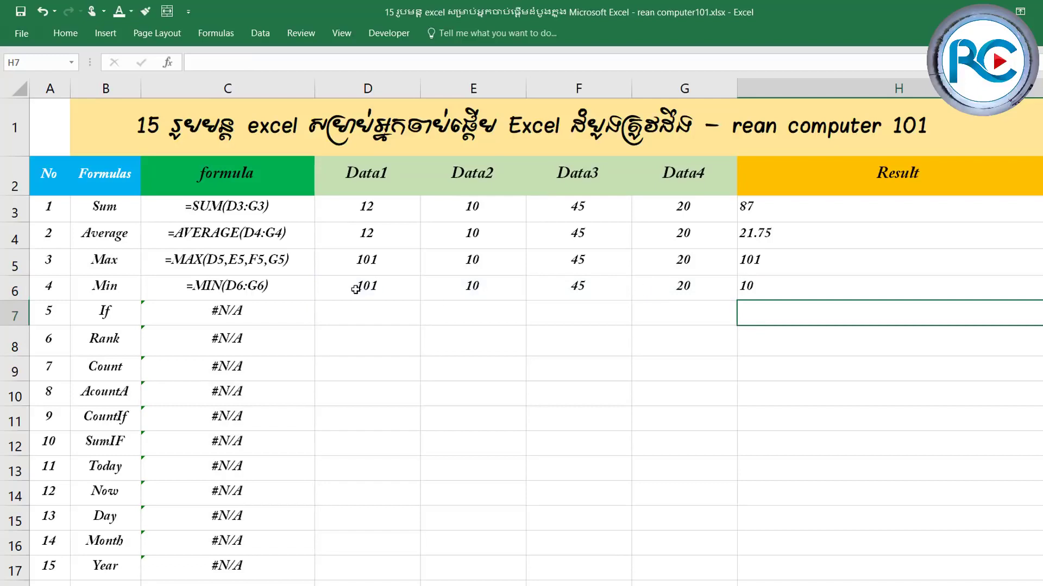
pyautogui.moveTo(356, 290); pyautogui.dragTo(681, 288)
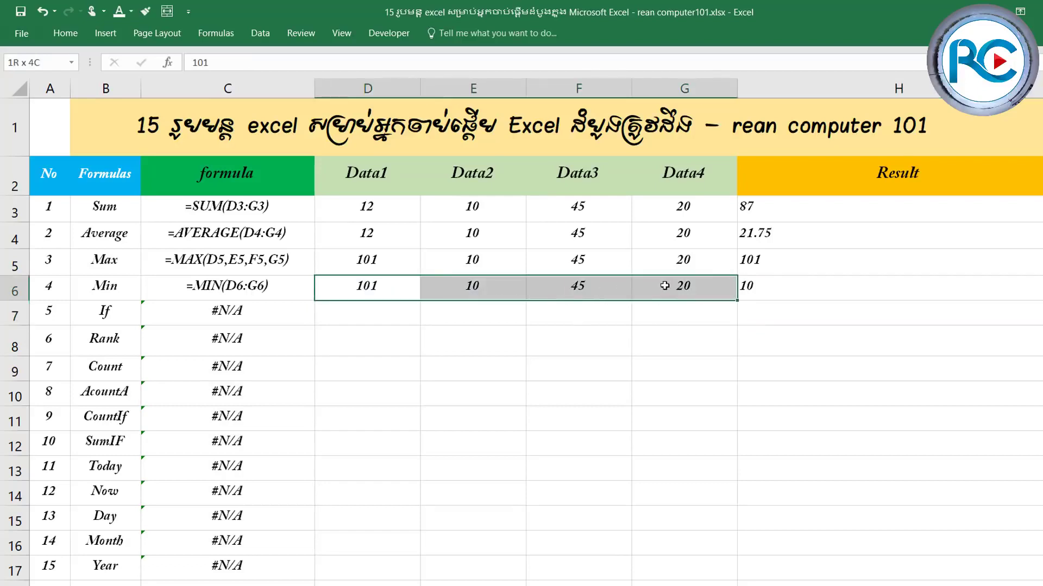
# Step: Fill the Min row's data D6:G6 down into the If row, D7:G7
pyautogui.click(480, 292)
pyautogui.click(371, 314)
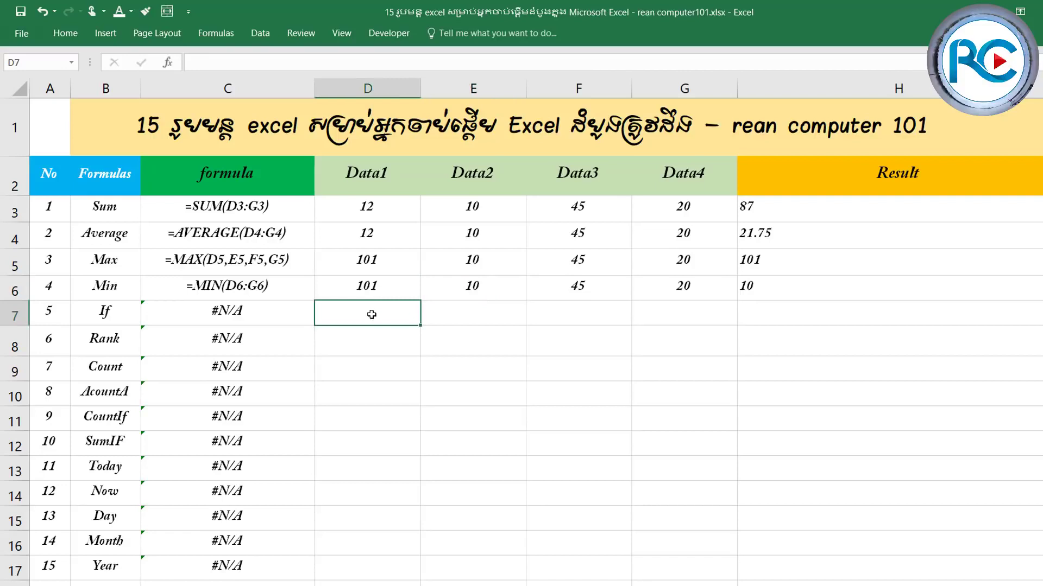
pyautogui.moveTo(361, 288); pyautogui.dragTo(679, 288)
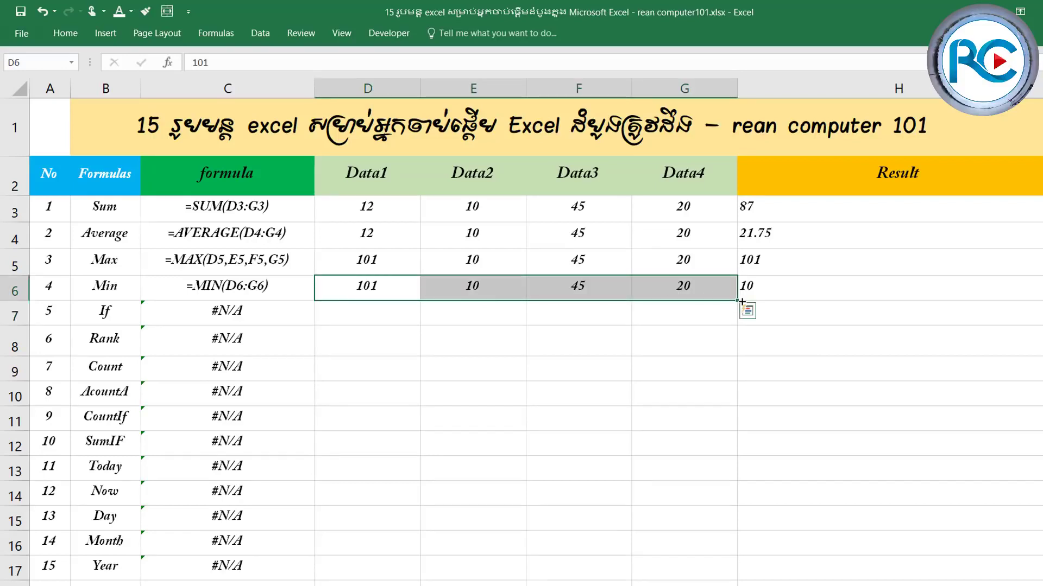
pyautogui.moveTo(738, 301); pyautogui.dragTo(730, 328)
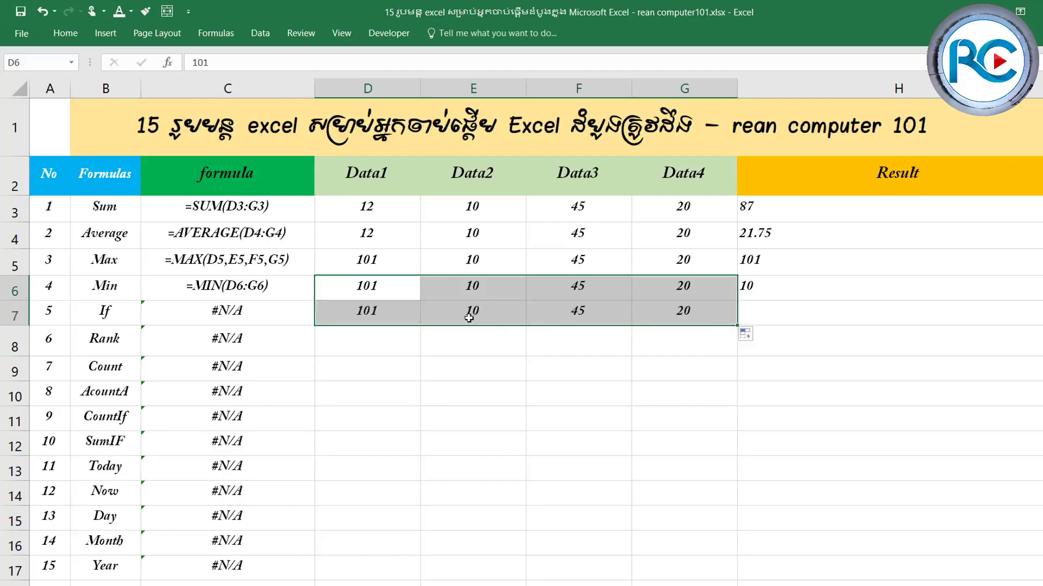
pyautogui.click(355, 313)
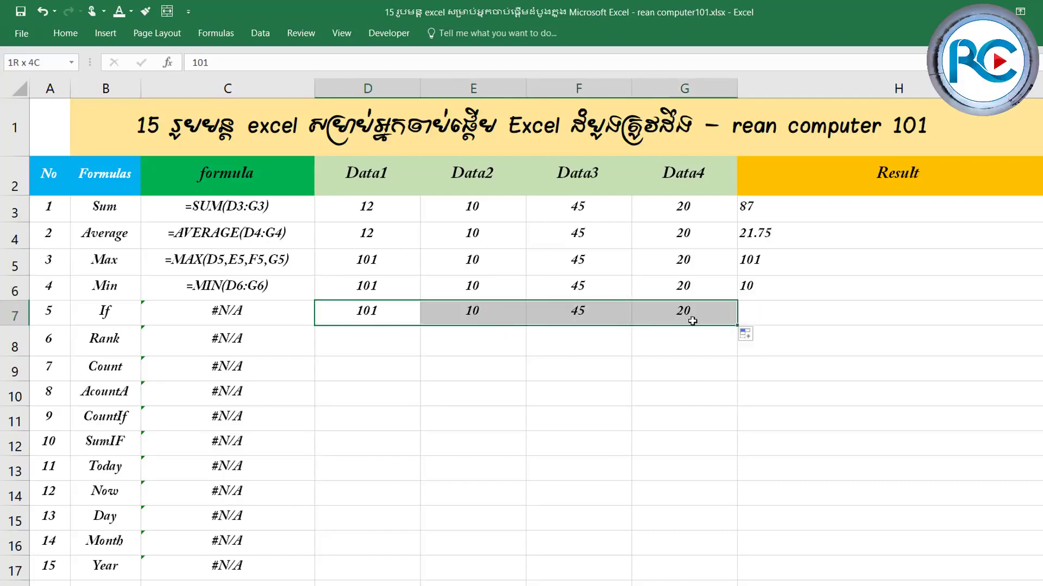
# Step: Clear the If row's Data2 to Data4 cells, keeping 101 in Data1
pyautogui.moveTo(354, 312); pyautogui.dragTo(689, 320)
pyautogui.click(387, 312)
pyautogui.click(490, 312)
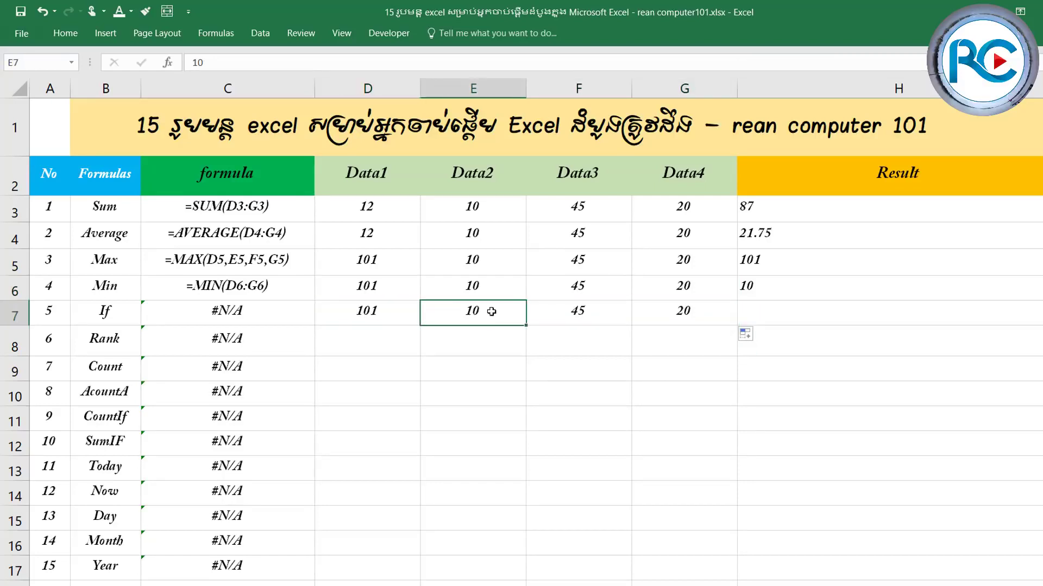
pyautogui.click(616, 321)
pyautogui.click(673, 317)
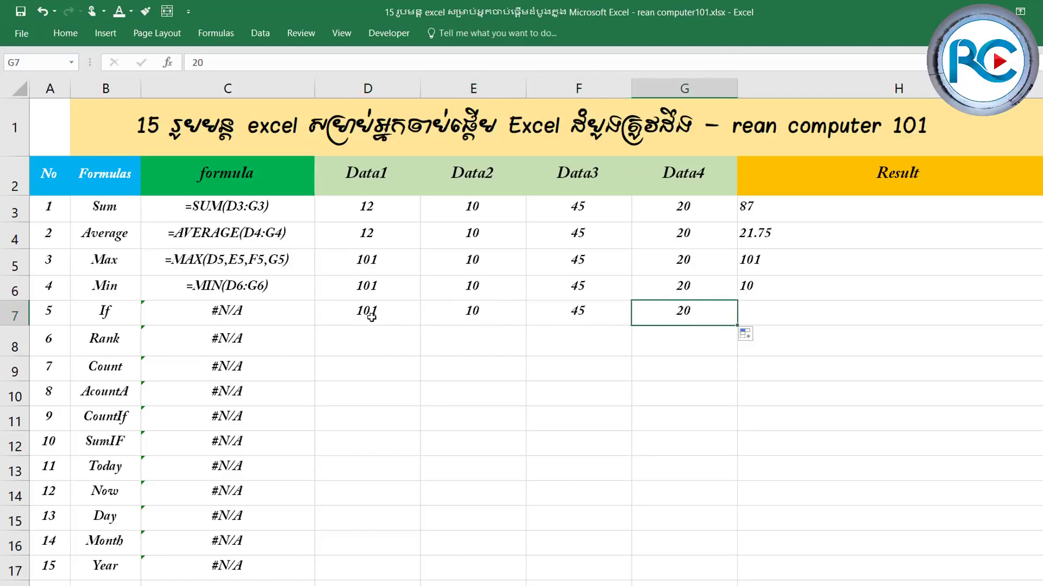
pyautogui.moveTo(371, 317); pyautogui.dragTo(673, 313)
pyautogui.click(671, 313)
pyautogui.click(374, 318)
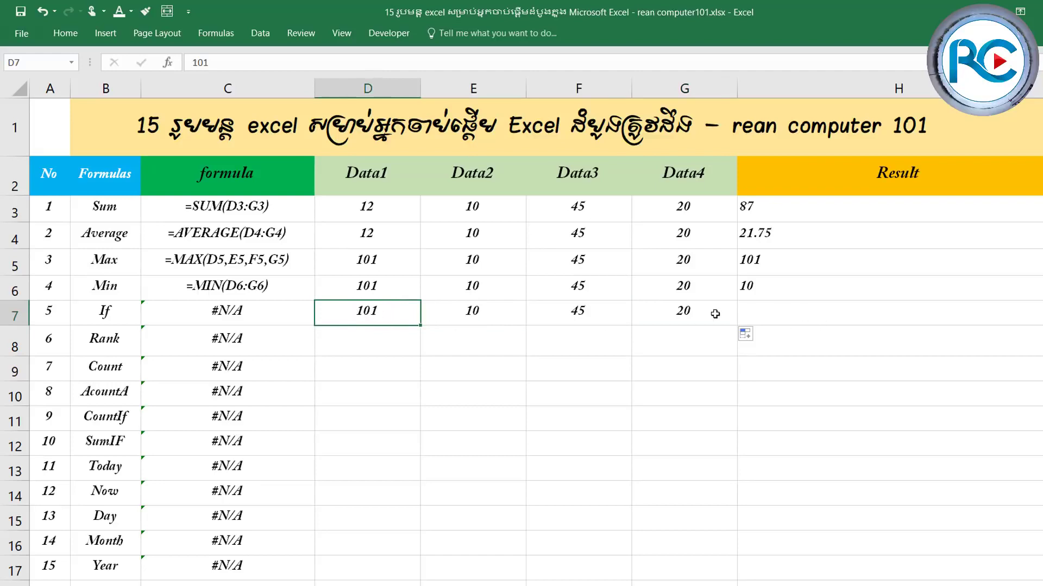
pyautogui.moveTo(493, 314); pyautogui.dragTo(680, 320)
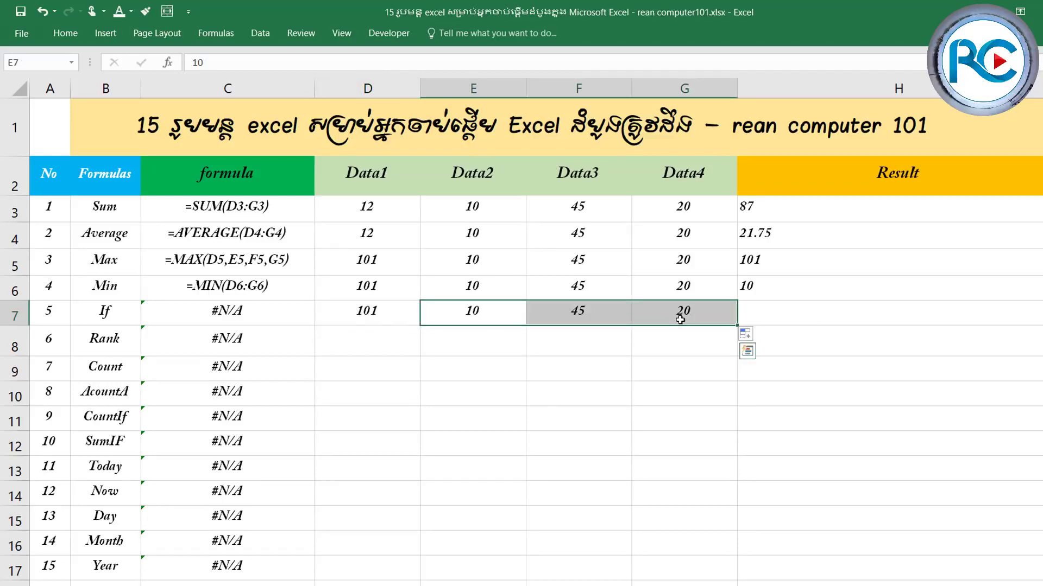
pyautogui.press('Delete')
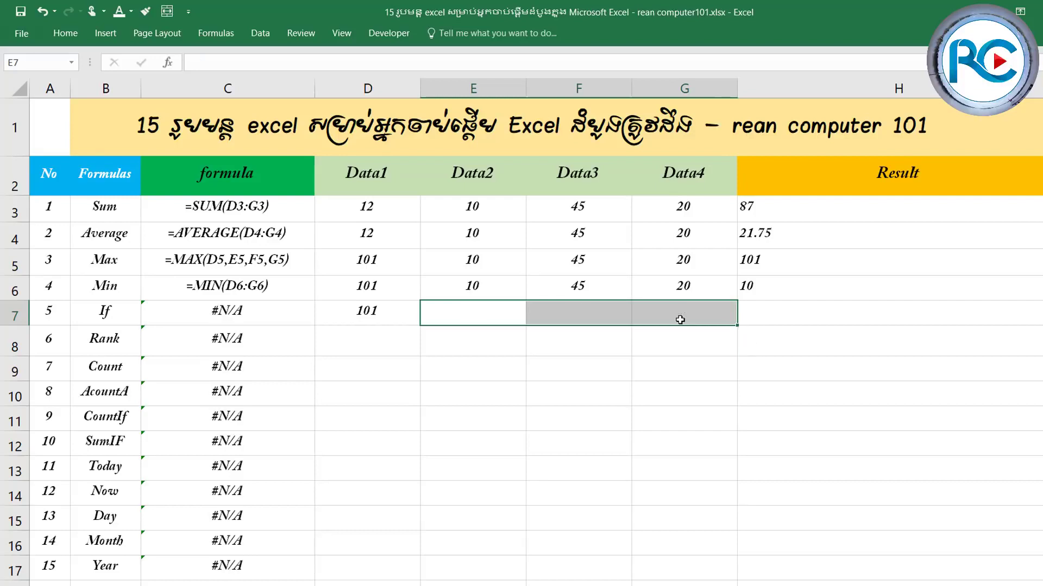
pyautogui.click(800, 309)
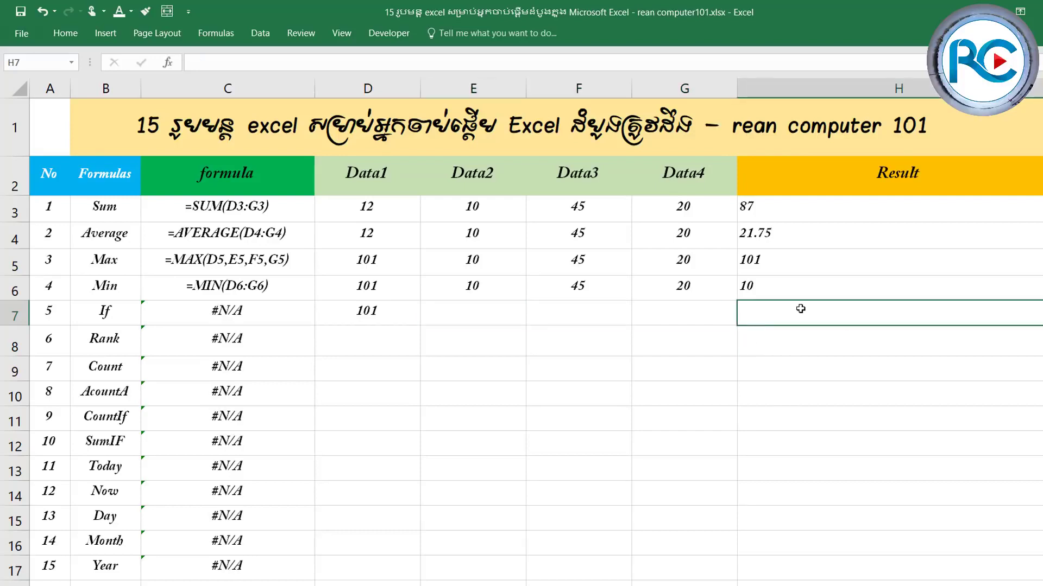
pyautogui.click(375, 311)
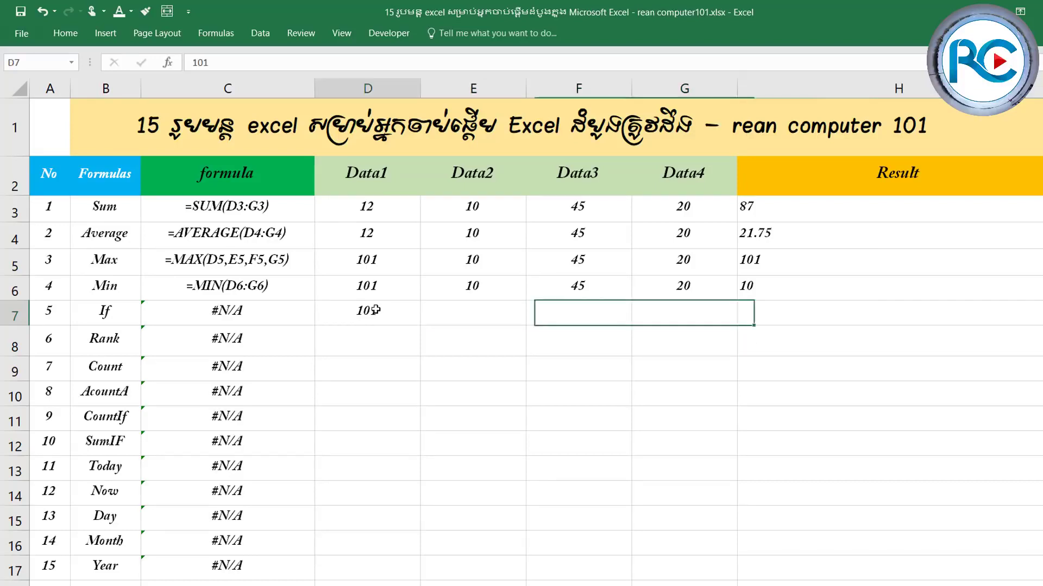
pyautogui.click(763, 311)
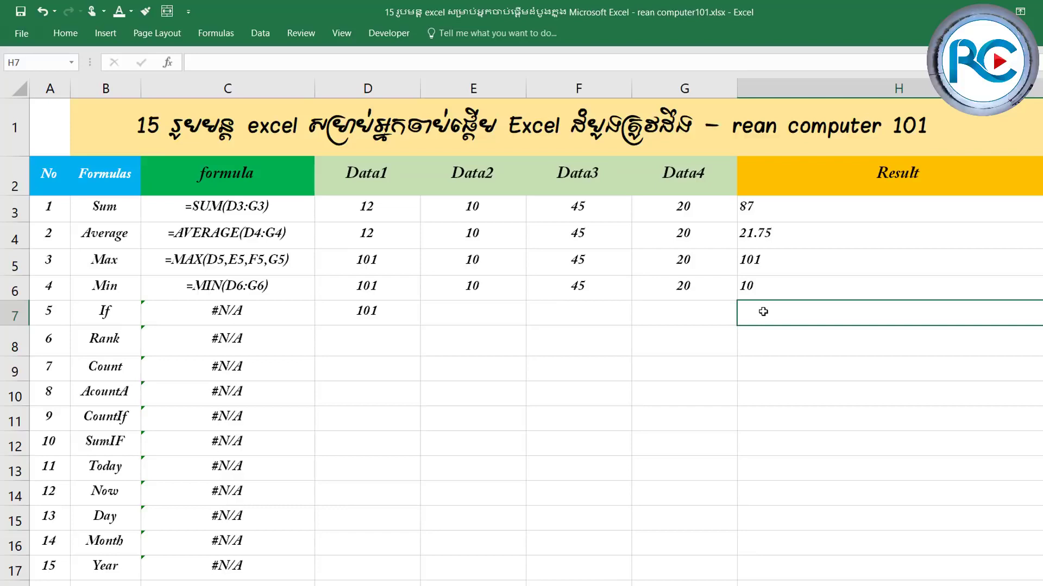
# Step: Type the condition note ">=100 =>1" into the If row's Data2 cell, E7
pyautogui.click(494, 322)
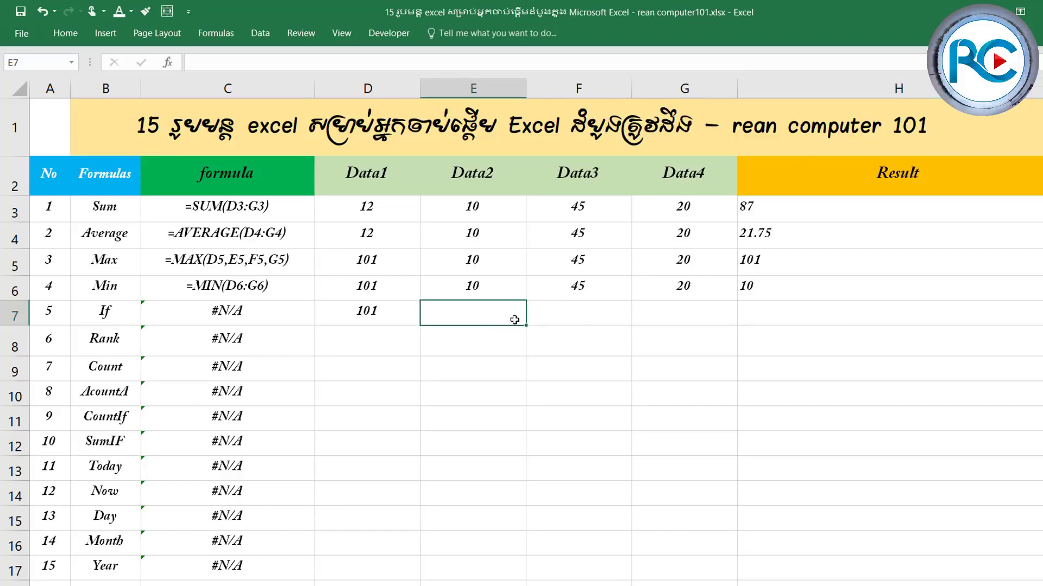
pyautogui.click(566, 318)
pyautogui.click(504, 320)
pyautogui.write('>')
pyautogui.write('=')
pyautogui.write('00')
pyautogui.press('BackSpace')
pyautogui.press('BackSpace')
pyautogui.write('1')
pyautogui.write('00')
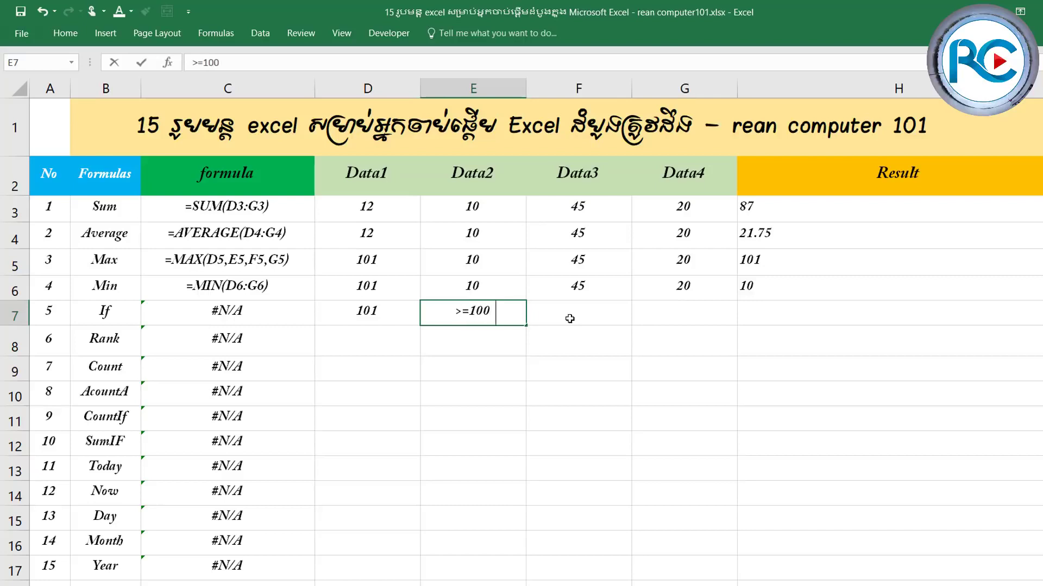
pyautogui.write(' >>')
pyautogui.press('BackSpace')
pyautogui.press('BackSpace')
pyautogui.write('=>')
pyautogui.write('1')
pyautogui.press('Return')
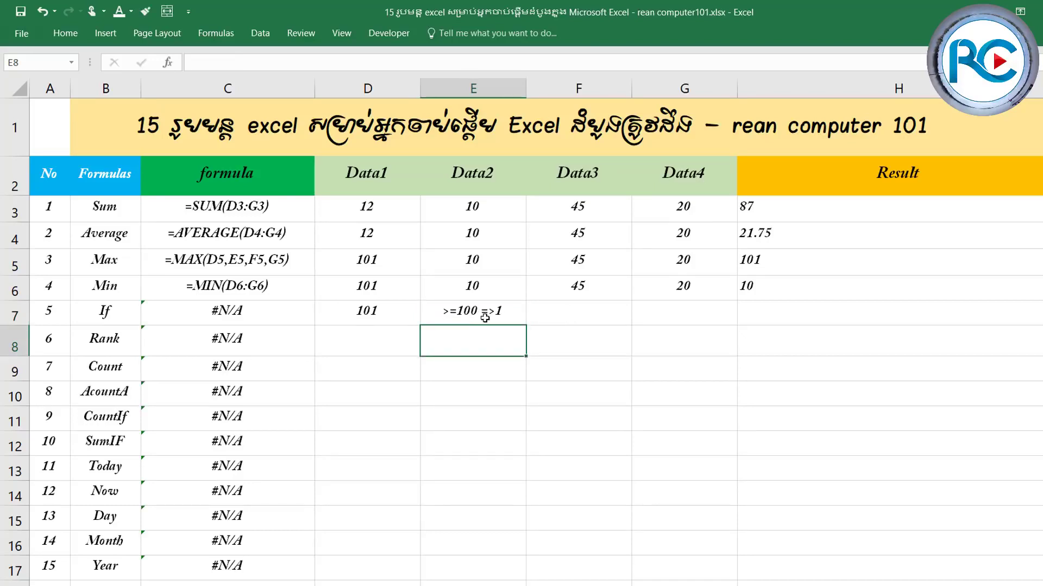
# Step: AutoFill the note into F7 and edit it to read "<100 =>0"
pyautogui.click(482, 317)
pyautogui.moveTo(523, 324); pyautogui.dragTo(624, 329)
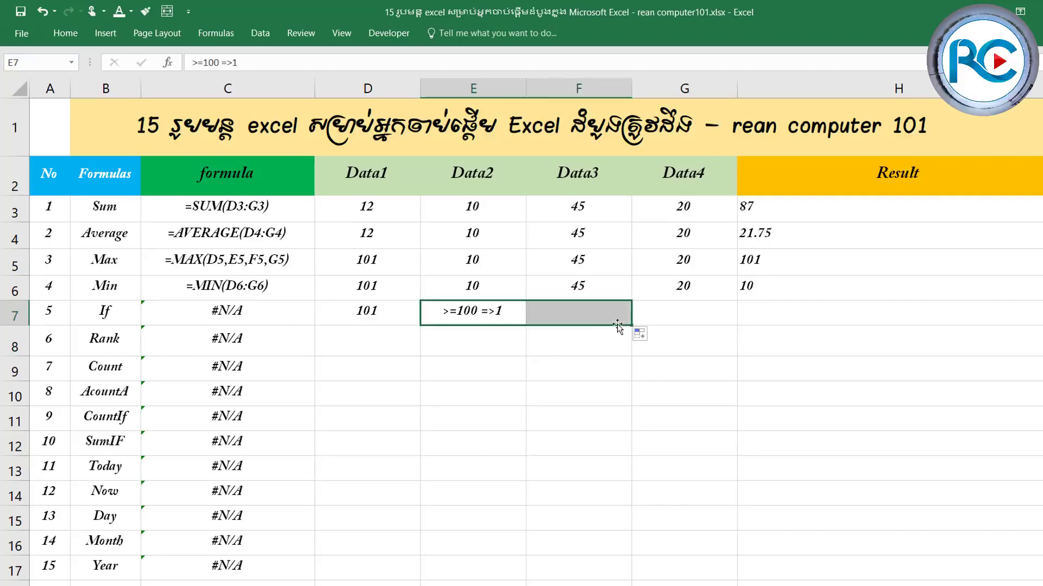
pyautogui.doubleClick(563, 310)
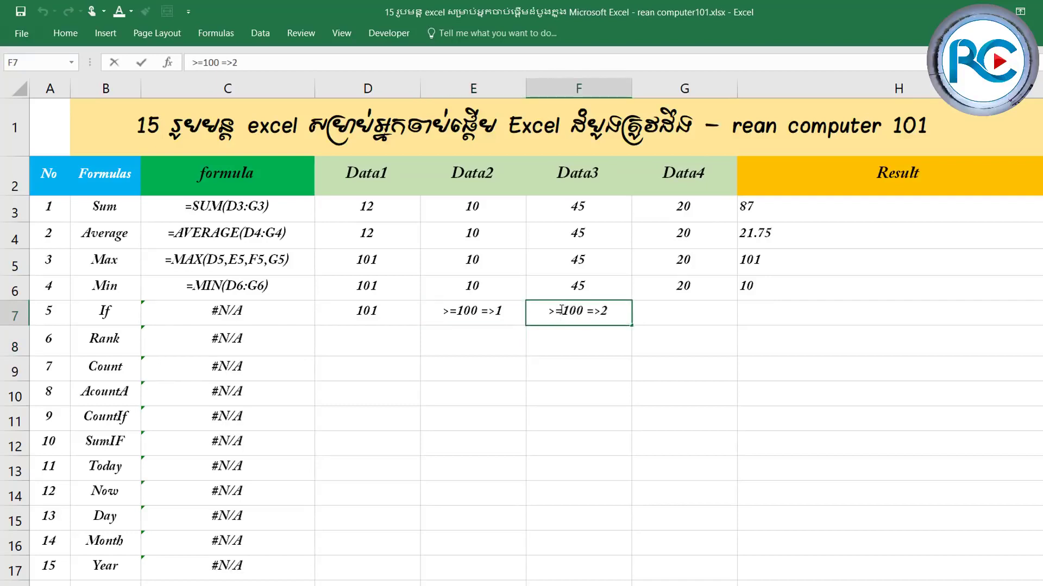
pyautogui.moveTo(561, 310); pyautogui.dragTo(549, 312)
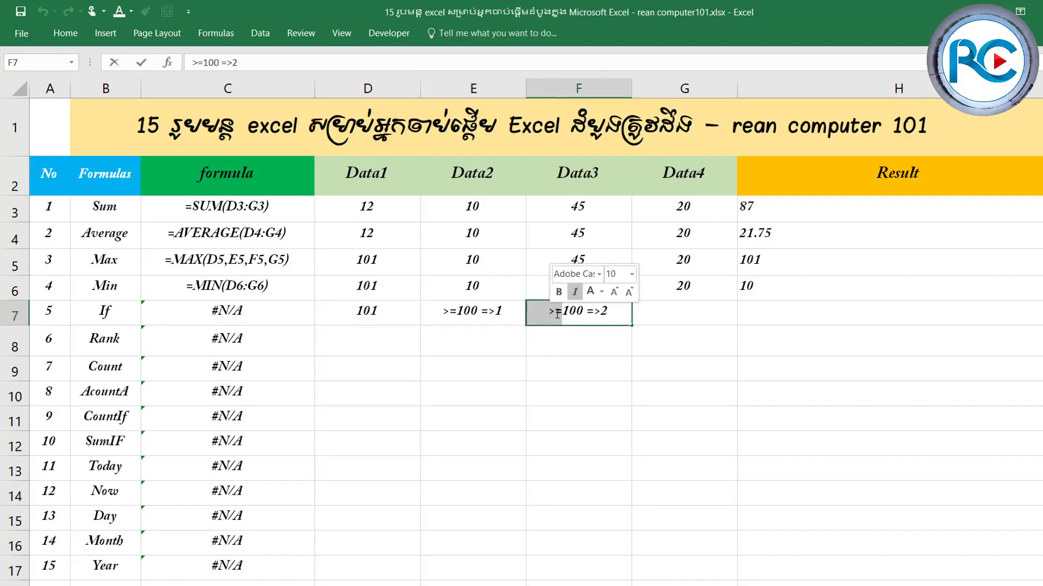
pyautogui.click(556, 312)
pyautogui.click(565, 312)
pyautogui.press('BackSpace')
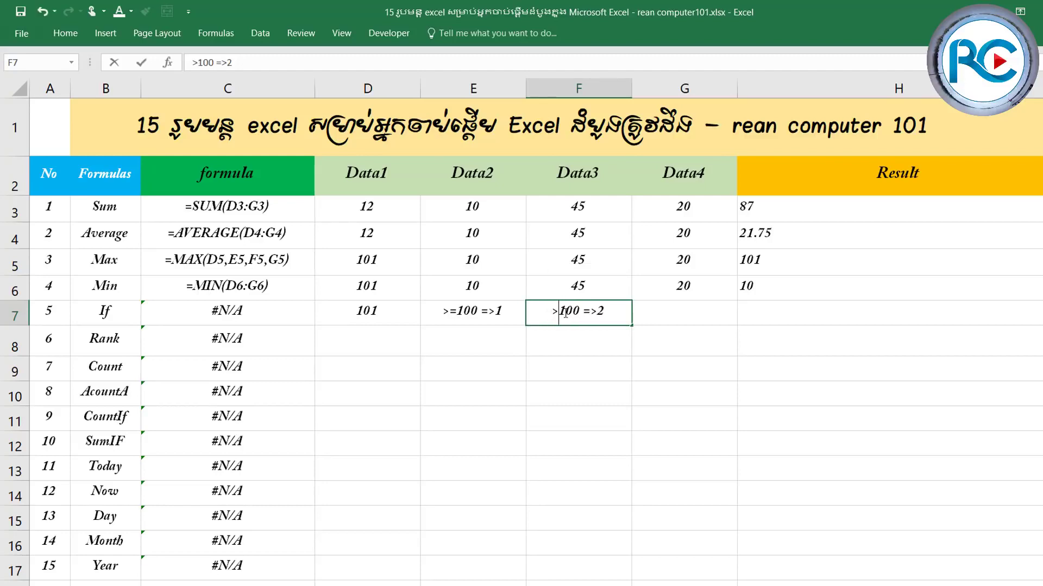
pyautogui.press('BackSpace')
pyautogui.write('<')
pyautogui.moveTo(608, 310); pyautogui.dragTo(597, 311)
pyautogui.write('0')
pyautogui.press('Return')
pyautogui.click(806, 310)
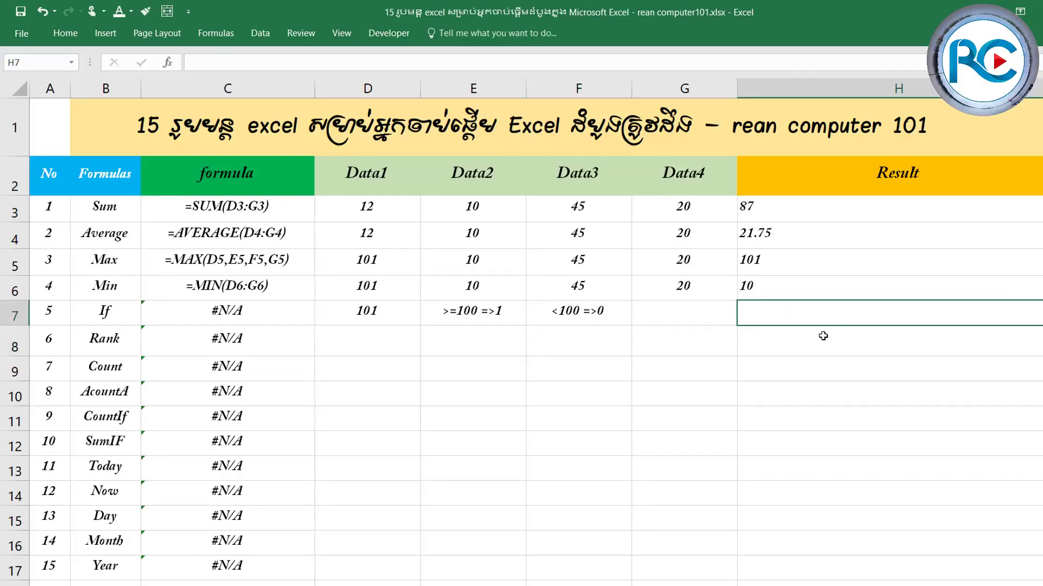
# Step: Enter =IF(D7>=100, 1, 0) in H7, returning 1 for the Data1 value 101
pyautogui.write('=if')
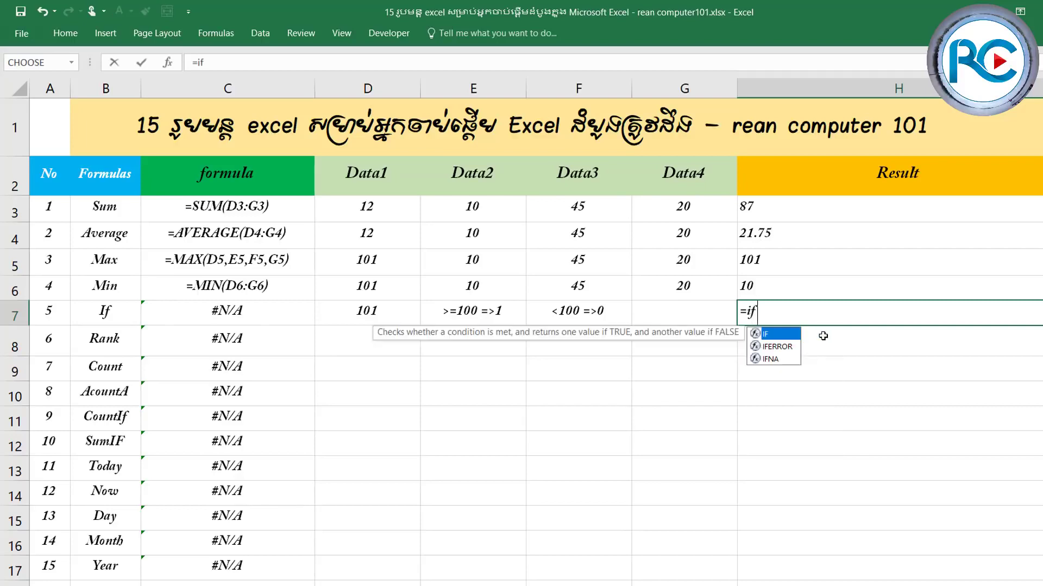
pyautogui.write('(')
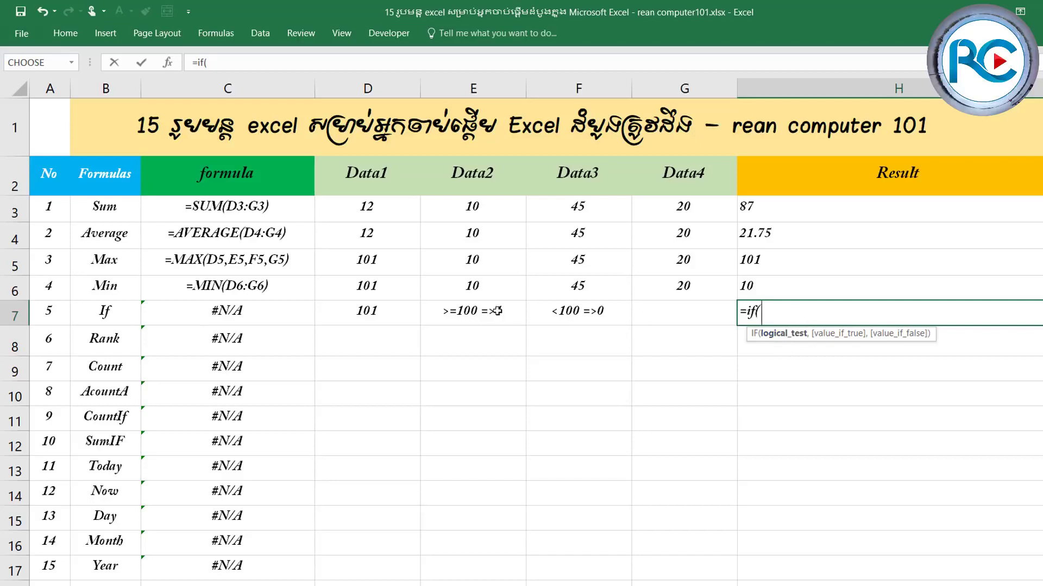
pyautogui.click(385, 311)
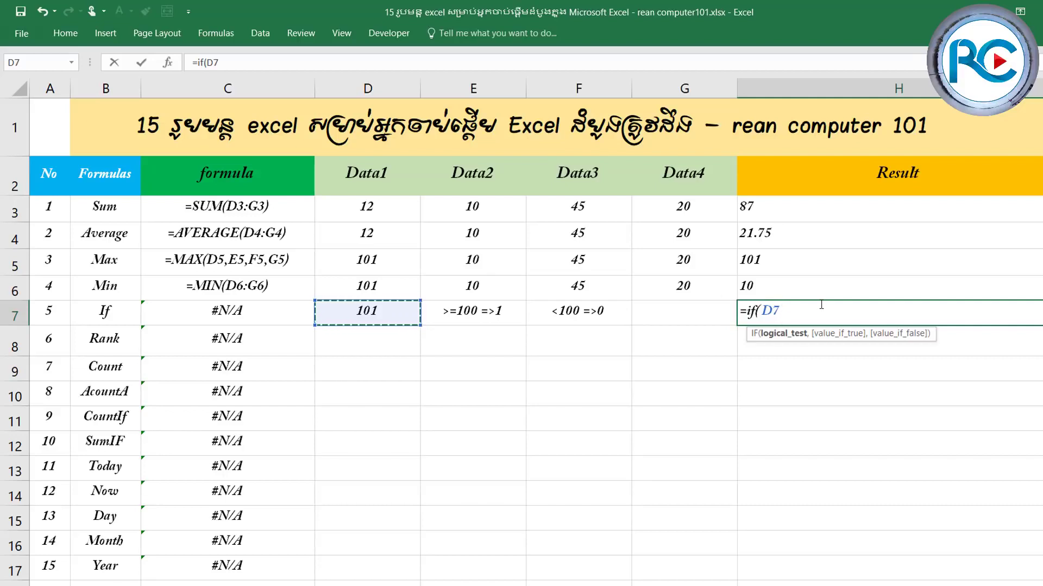
pyautogui.write('>=')
pyautogui.write('1')
pyautogui.write('00,')
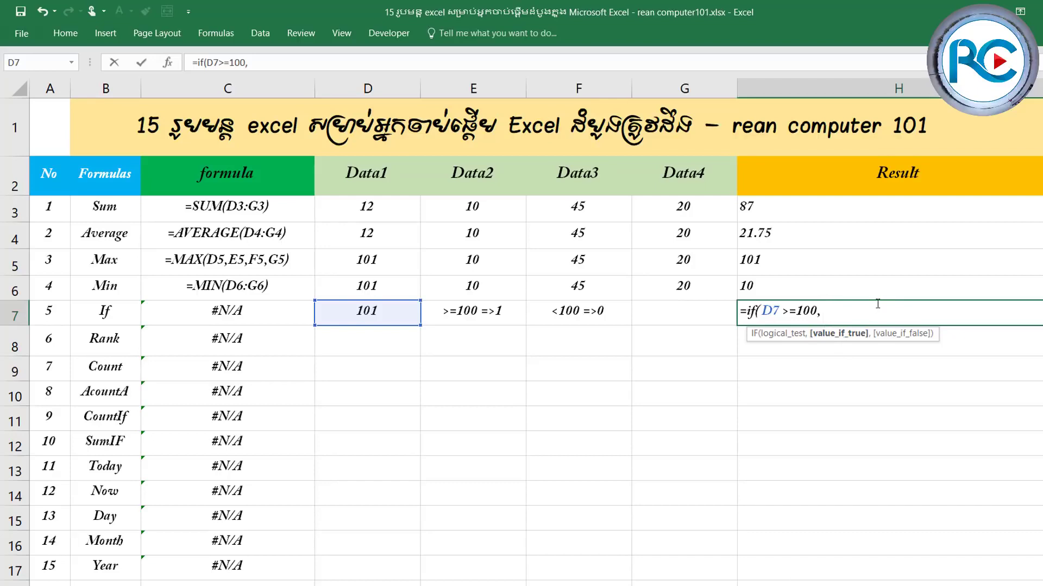
pyautogui.write(' 1')
pyautogui.write(',')
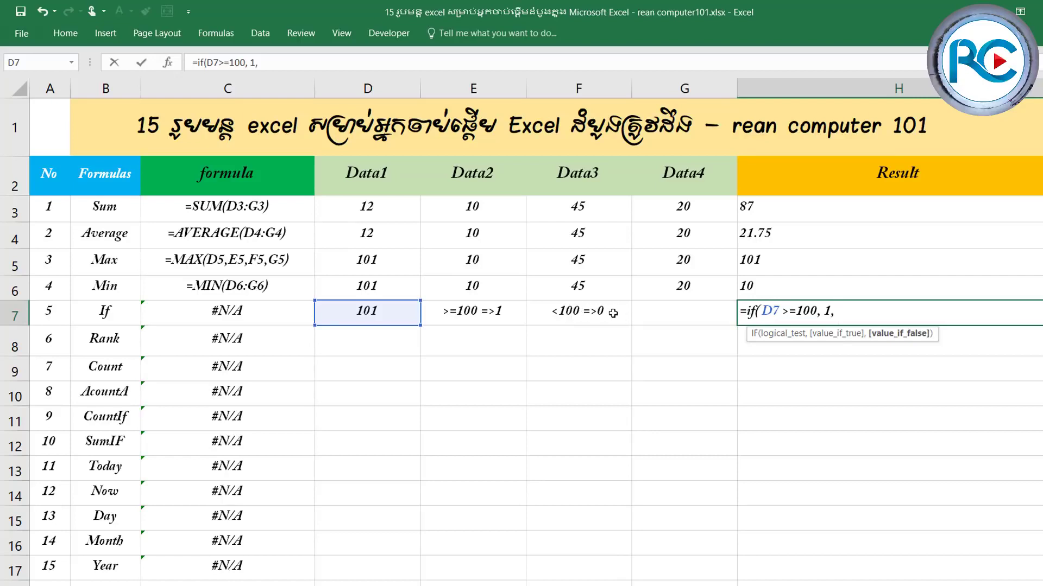
pyautogui.write(' 0')
pyautogui.write(')')
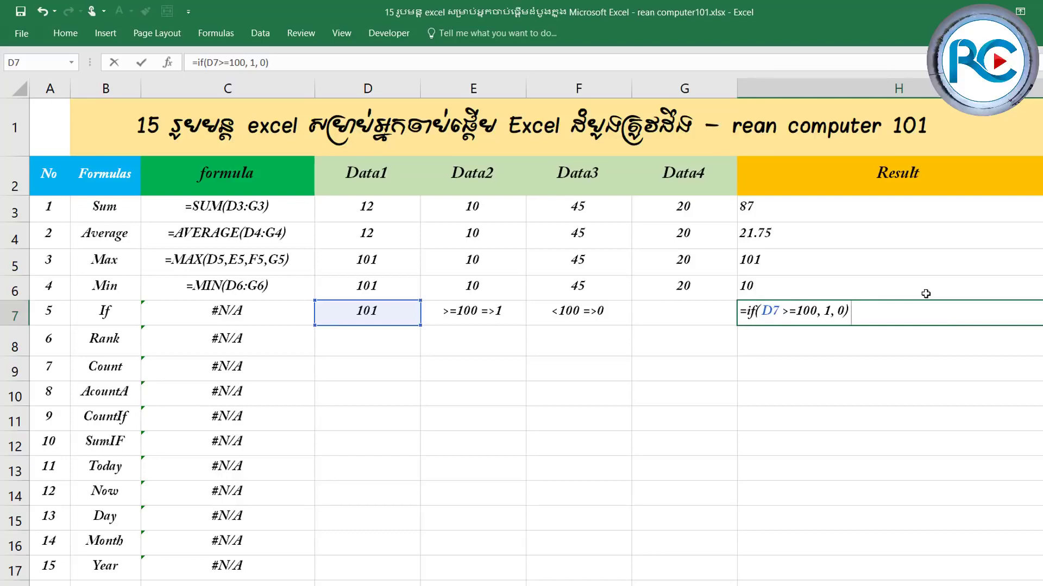
pyautogui.press('Return')
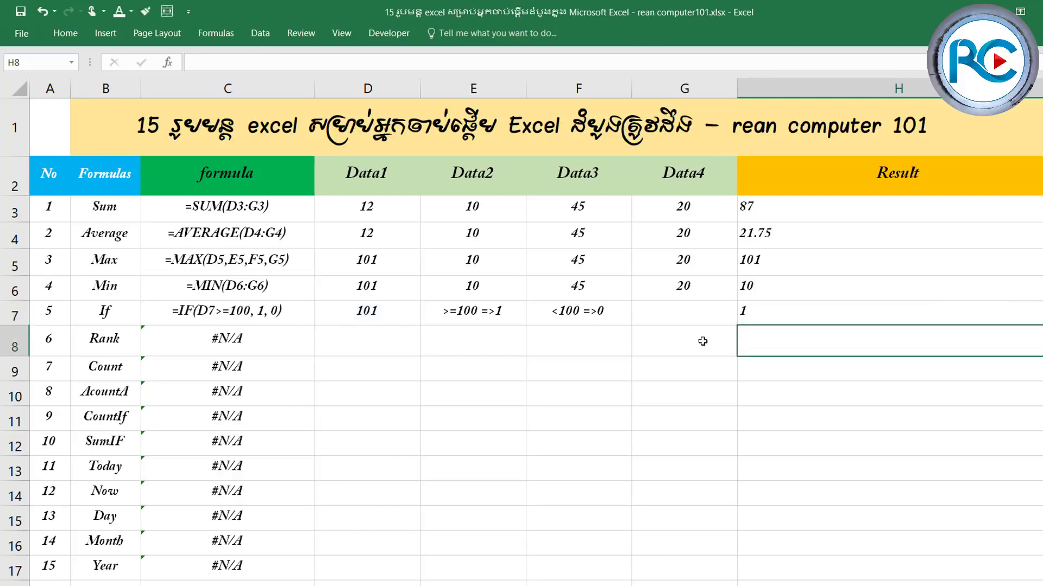
# Step: Change D7 to 100 and then to 99, checking that H7 recalculates to 0
pyautogui.click(801, 306)
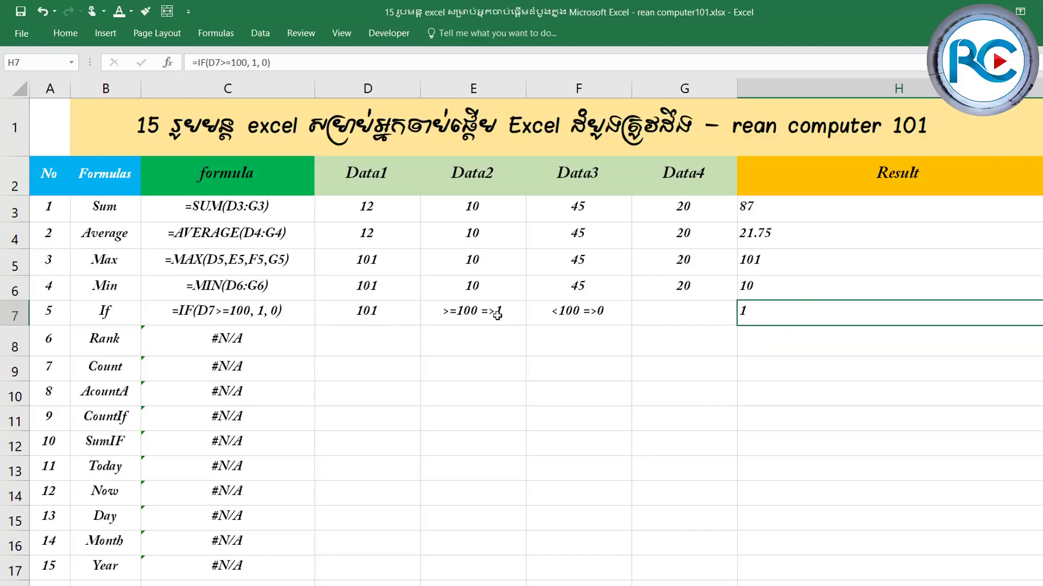
pyautogui.click(380, 316)
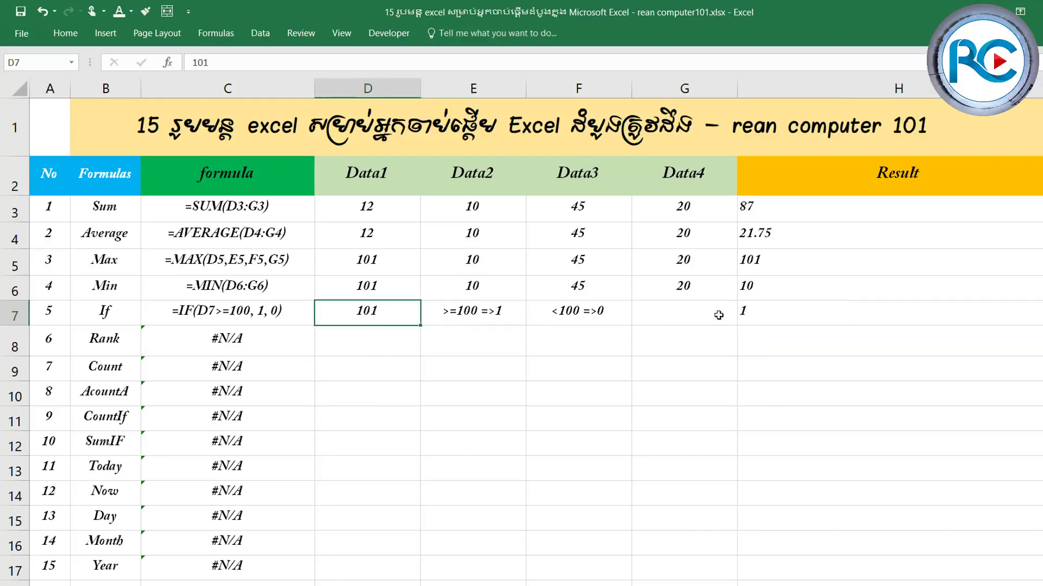
pyautogui.write('1')
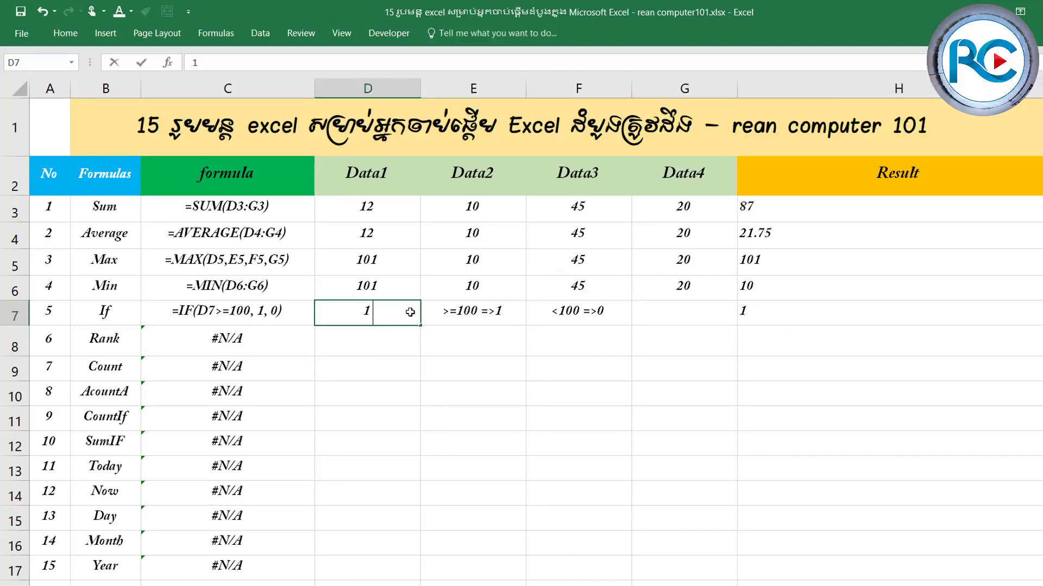
pyautogui.write('00')
pyautogui.press('Return')
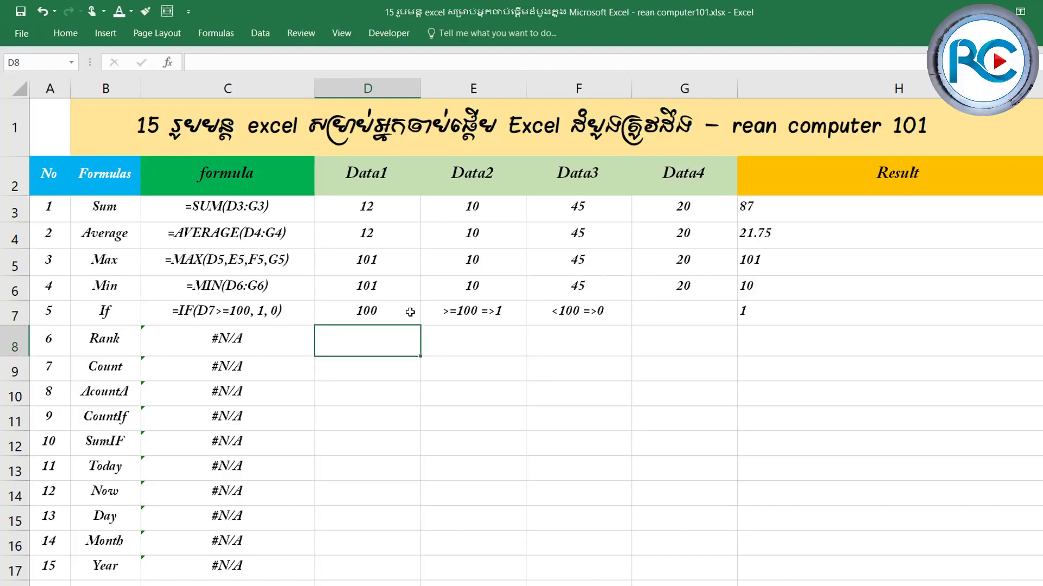
pyautogui.click(402, 313)
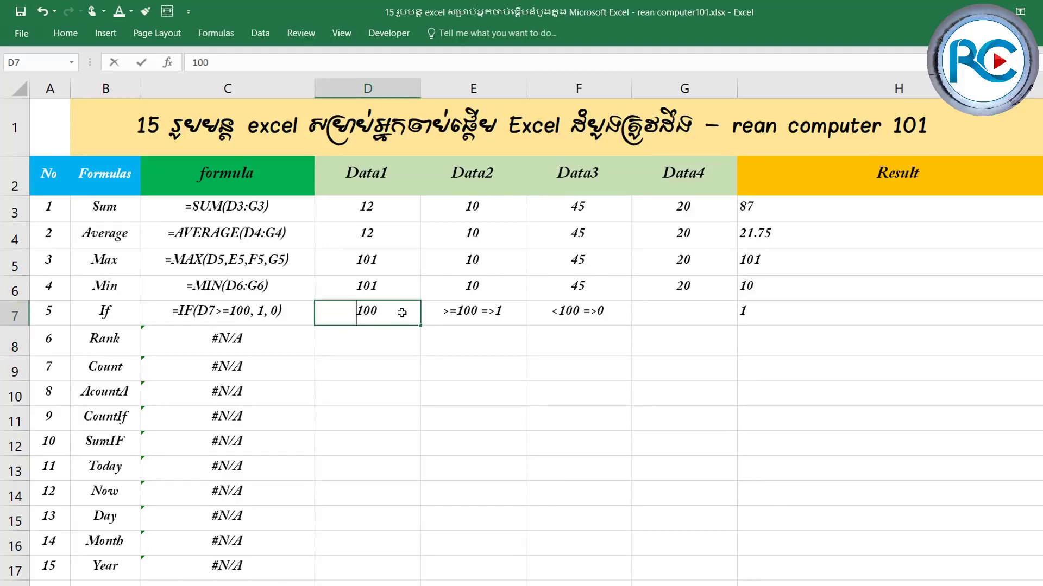
pyautogui.write('99')
pyautogui.press('Return')
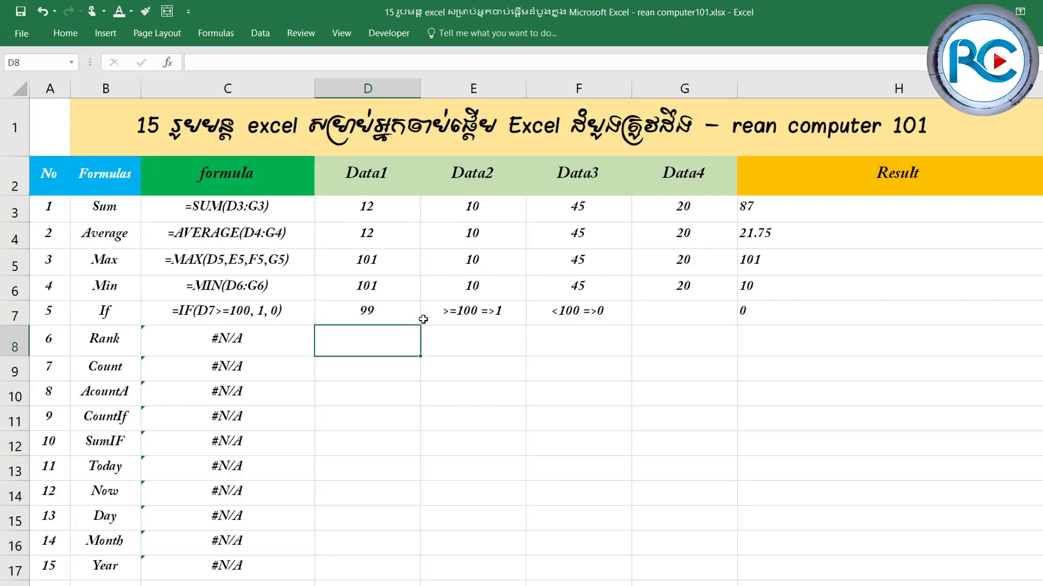
pyautogui.click(779, 316)
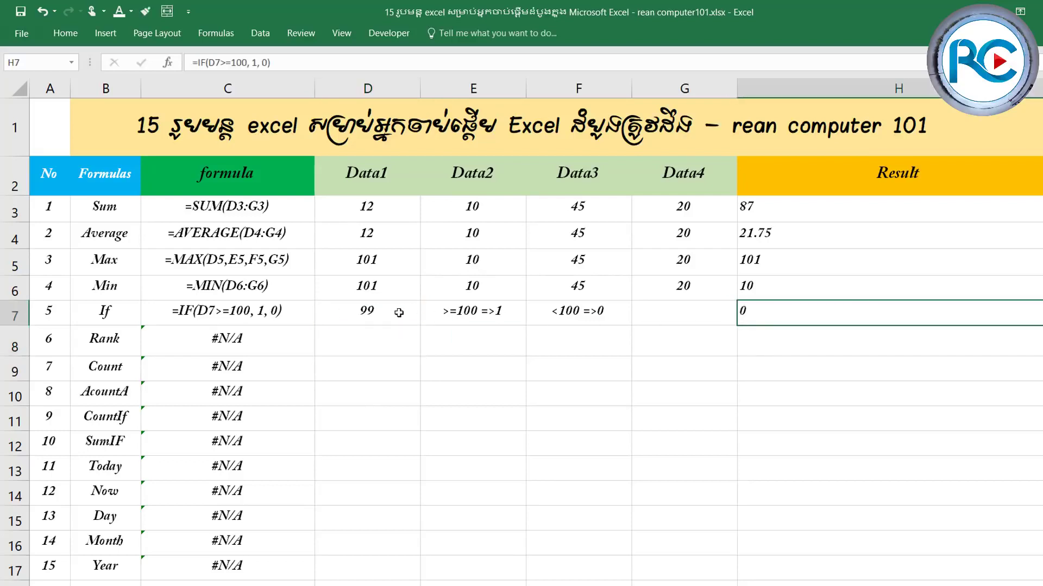
# Step: Edit H7's formula to =IF(D7>=100, "Pass", "Fail")
pyautogui.doubleClick(853, 308)
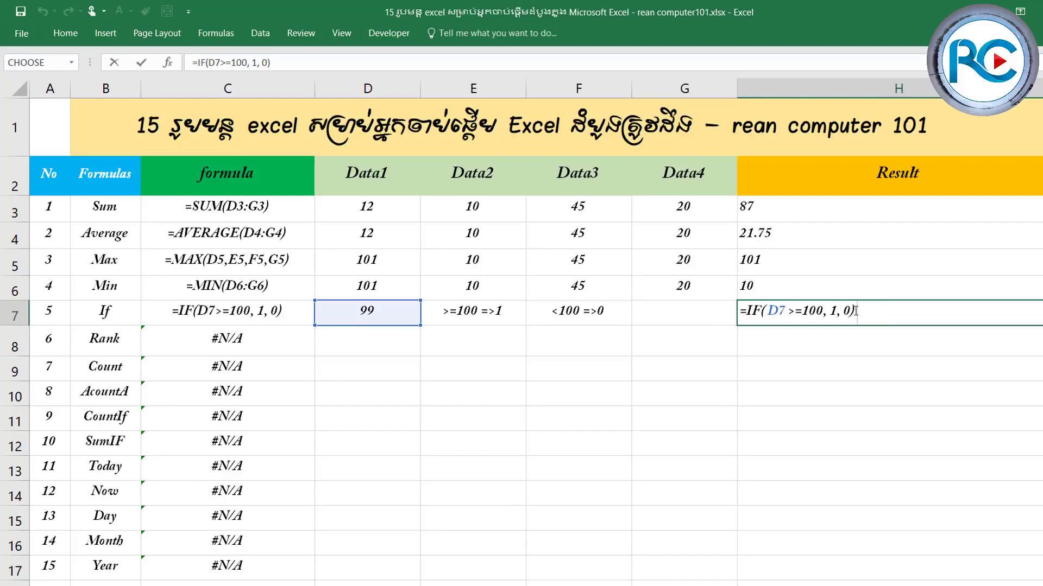
pyautogui.click(835, 310)
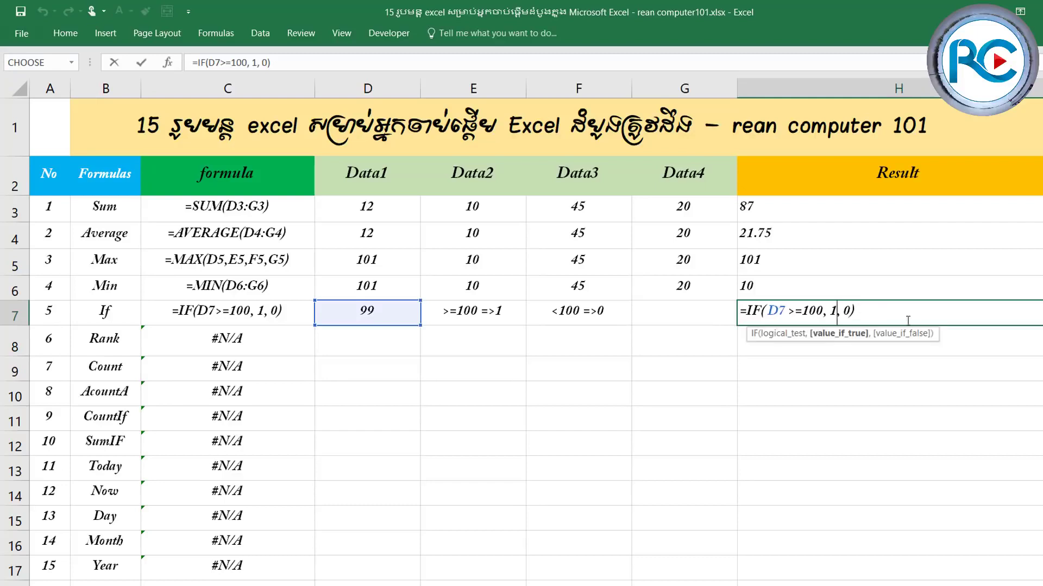
pyautogui.press('BackSpace')
pyautogui.write('"')
pyautogui.write('Pass')
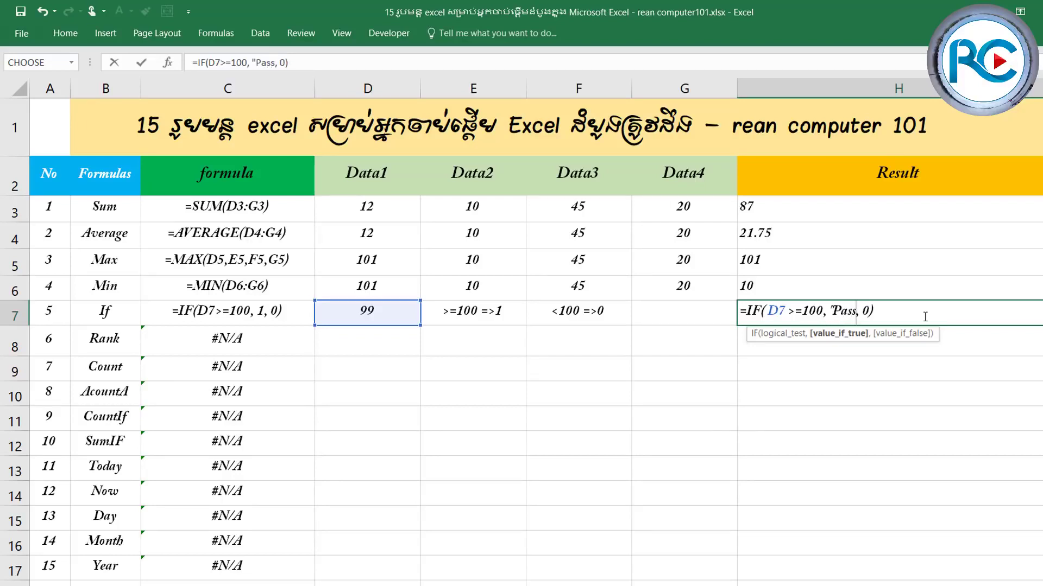
pyautogui.write('"')
pyautogui.press('Right')
pyautogui.press('Right')
pyautogui.hotkey('shift', 'Right')
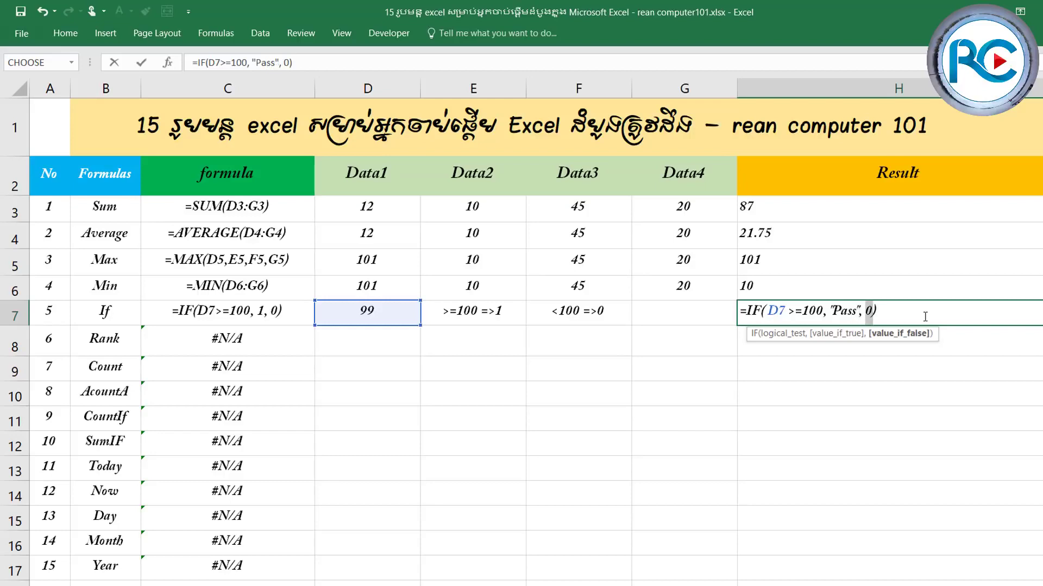
pyautogui.write('""')
pyautogui.press('Left')
pyautogui.write('F')
pyautogui.write('ail')
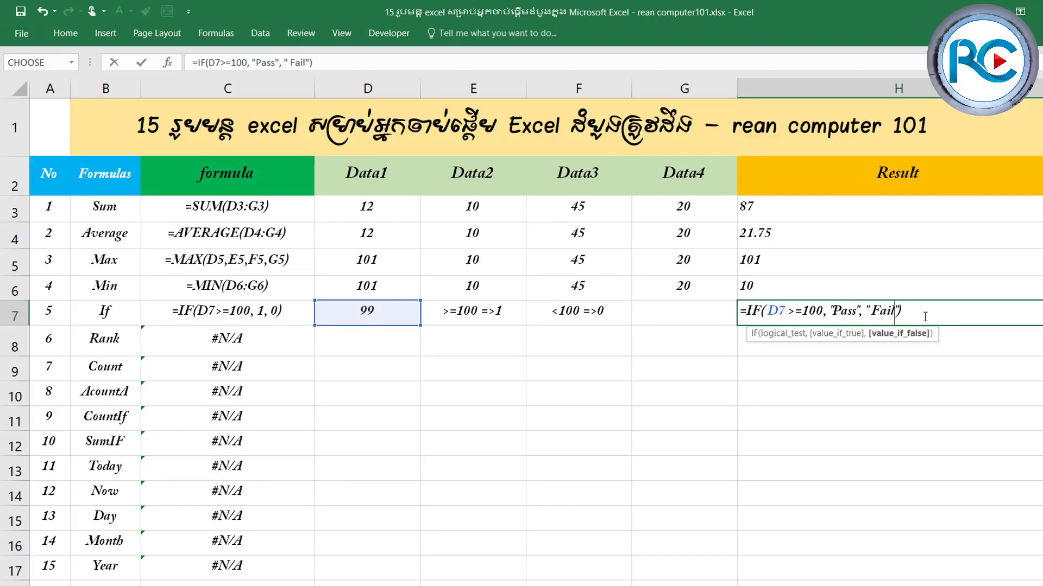
pyautogui.press('BackSpace')
pyautogui.press('BackSpace')
pyautogui.write('i')
pyautogui.write('l')
pyautogui.press('Return')
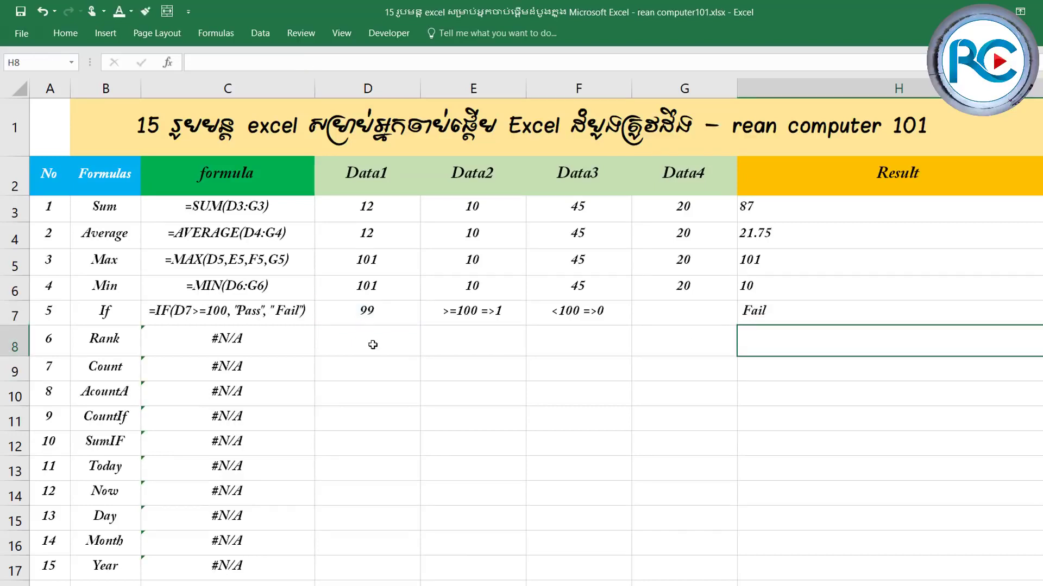
# Step: Set D7 back to 101 and confirm H7 shows Pass
pyautogui.click(386, 309)
pyautogui.write('101')
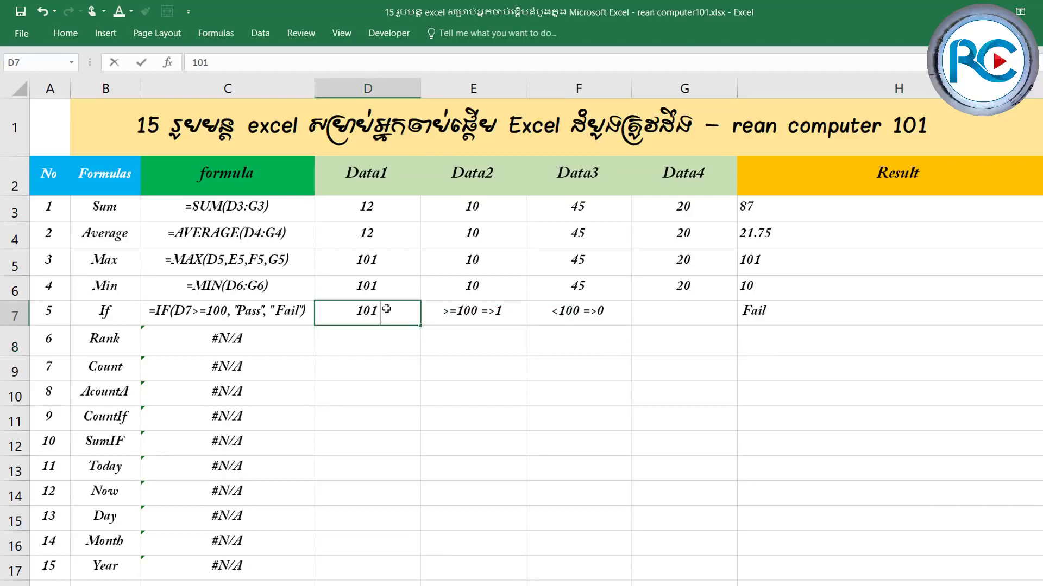
pyautogui.press('Return')
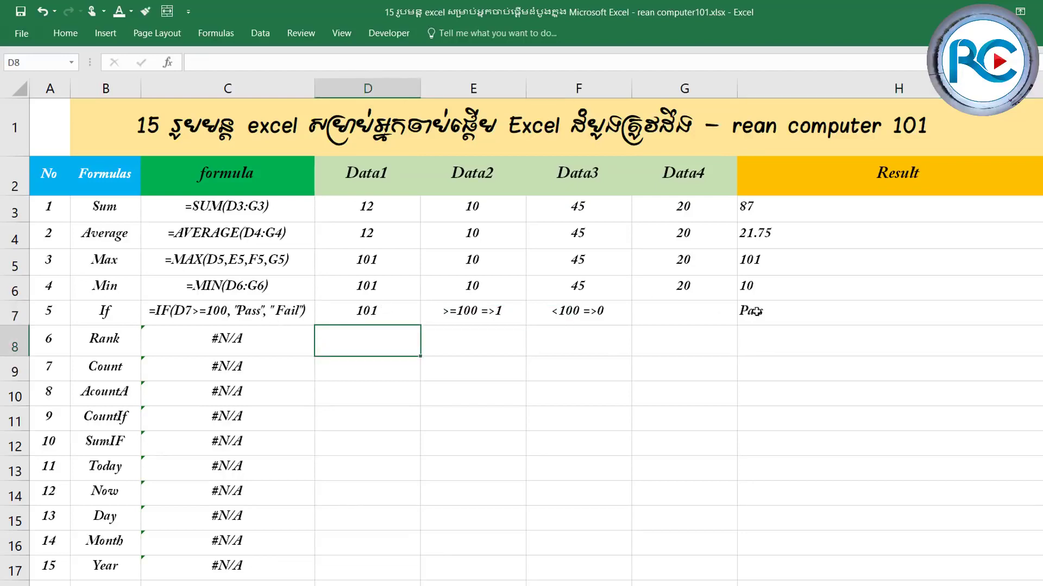
pyautogui.click(777, 310)
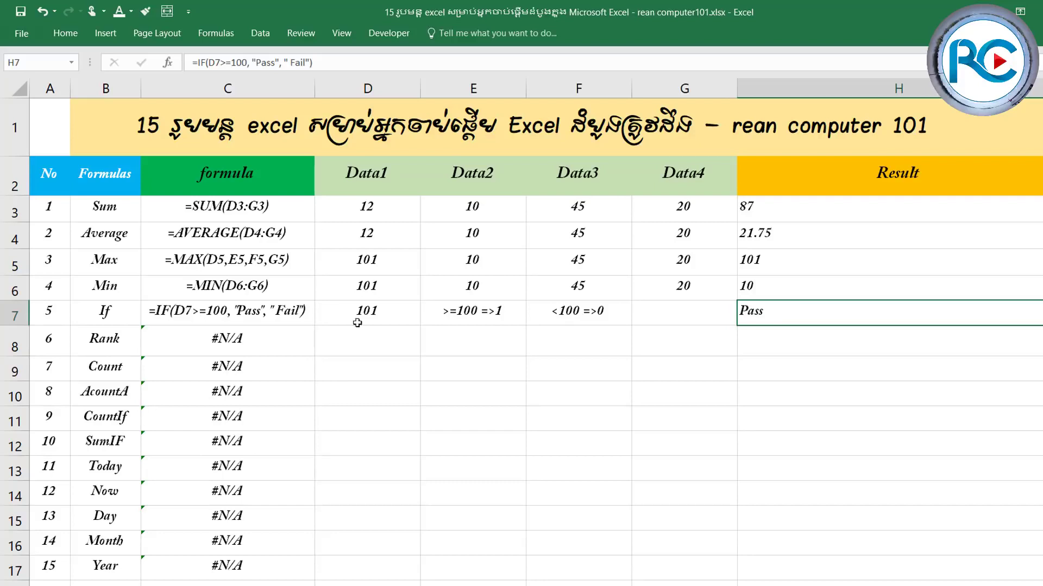
pyautogui.click(386, 344)
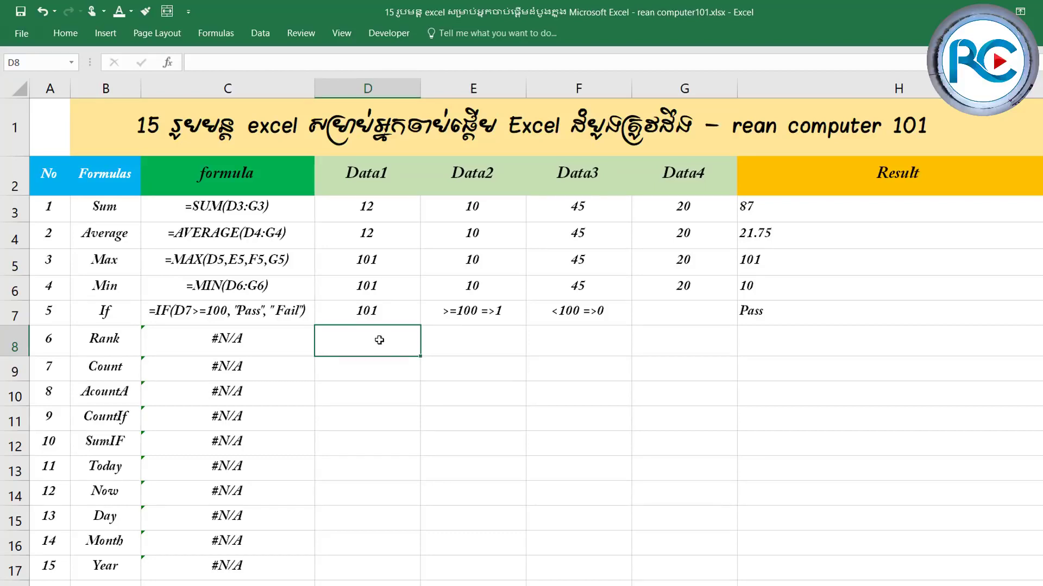
# Step: Copy the Min row's 101, 10, 45, 20 and paste them into the Rank row D8:G8
pyautogui.moveTo(363, 287); pyautogui.dragTo(671, 286)
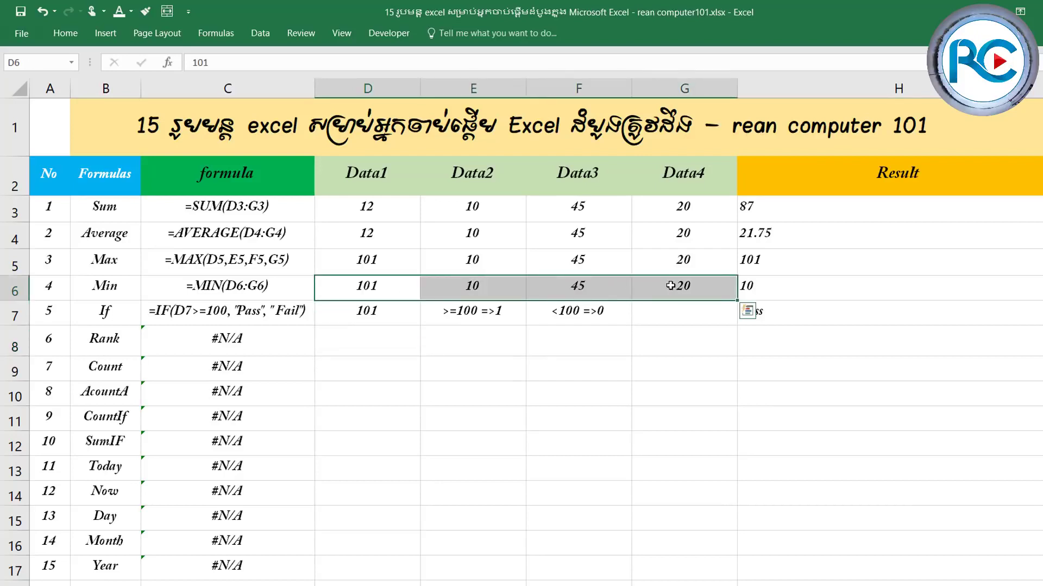
pyautogui.hotkey('ctrl', 'c')
pyautogui.click(370, 347)
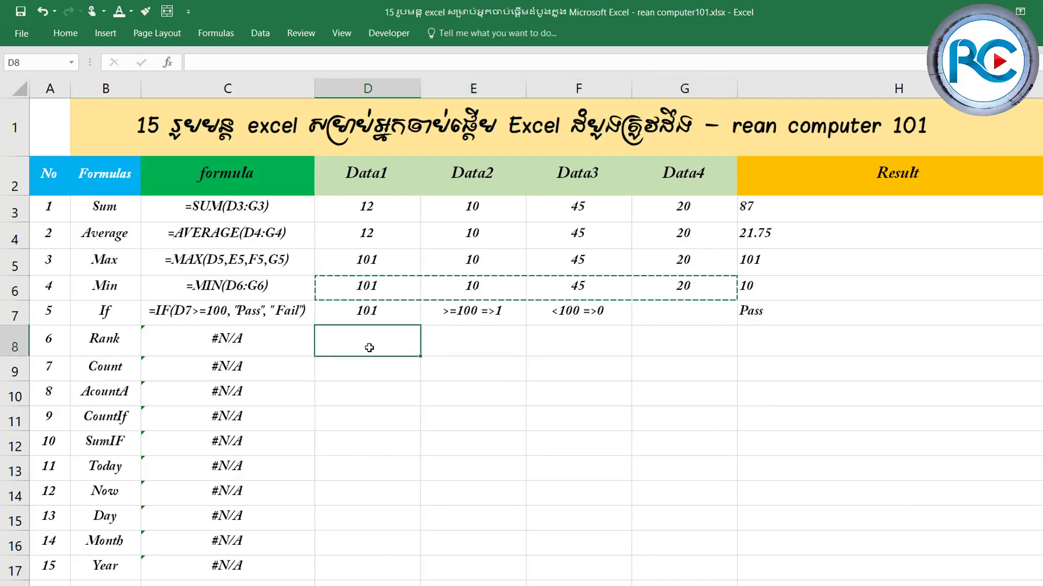
pyautogui.hotkey('ctrl', 'v')
pyautogui.click(496, 341)
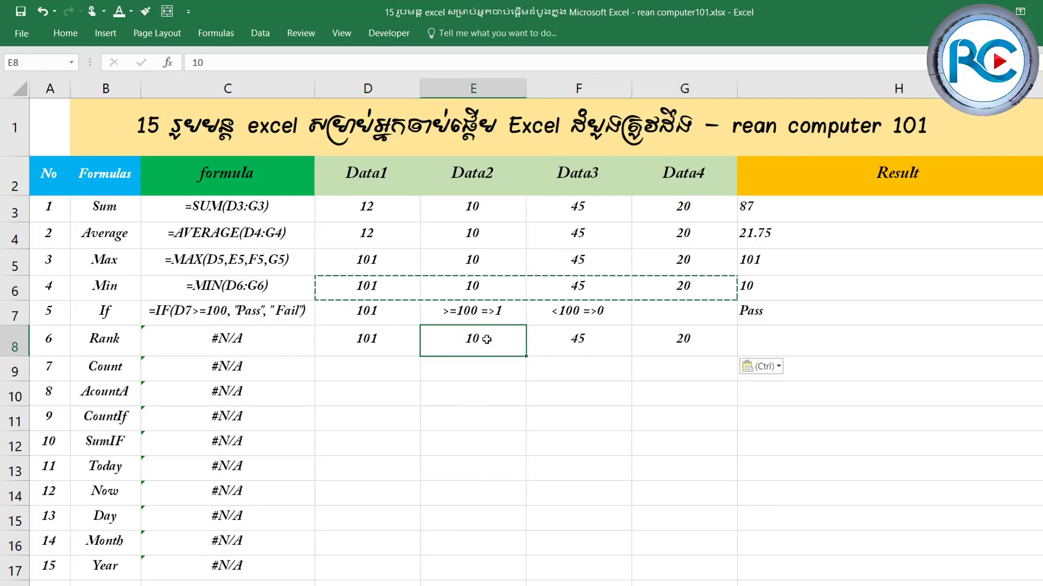
pyautogui.click(580, 350)
pyautogui.click(708, 348)
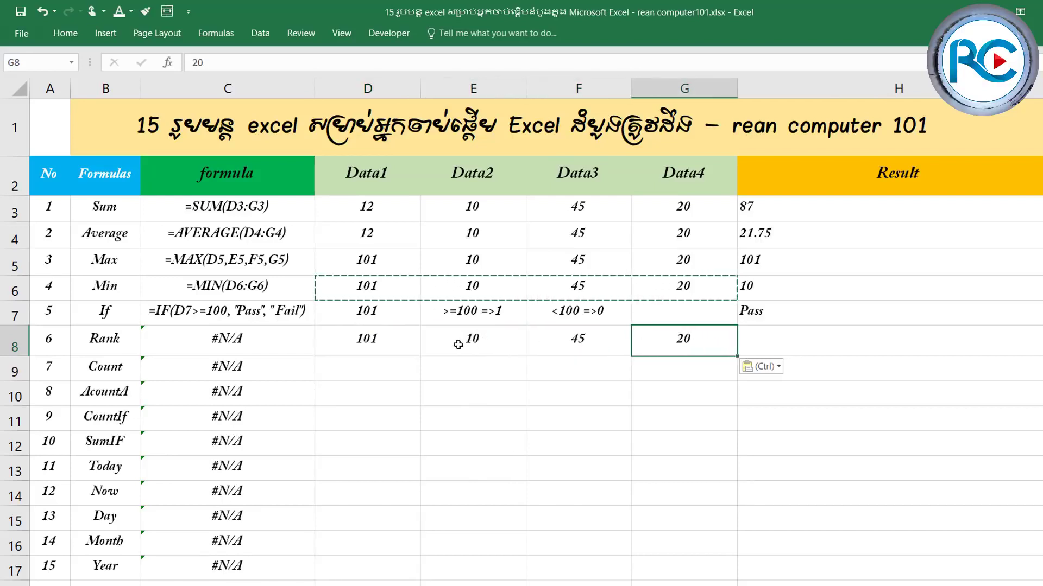
pyautogui.moveTo(354, 344); pyautogui.dragTo(681, 344)
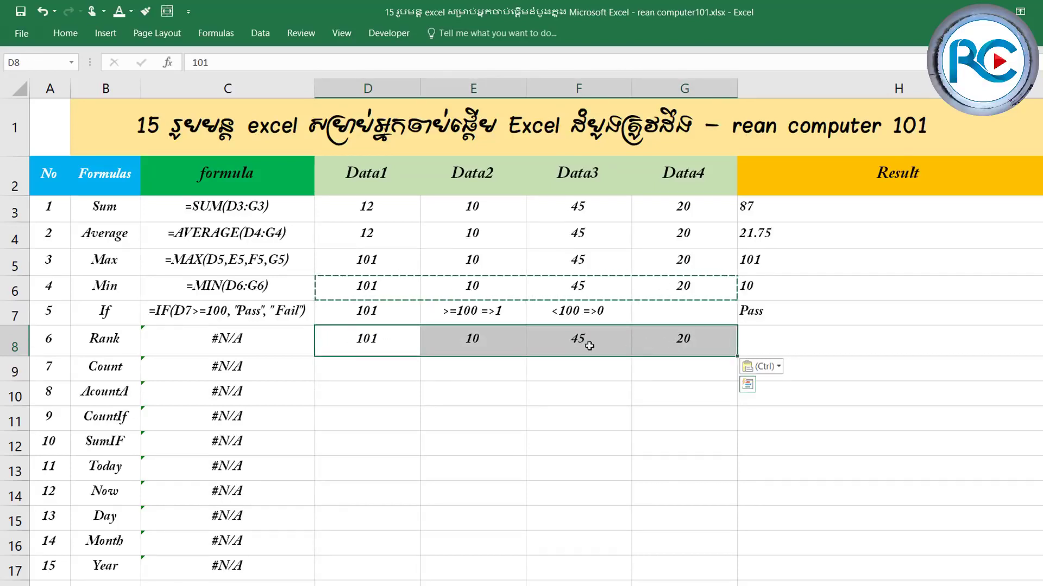
pyautogui.click(793, 322)
pyautogui.click(801, 340)
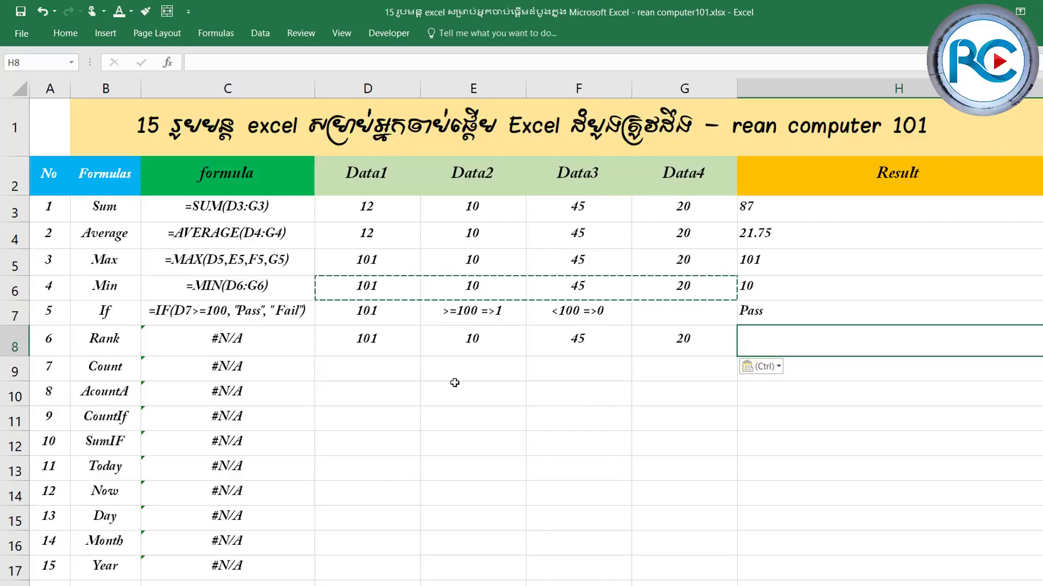
# Step: Select the Count row, row 9, and bring up its row context menu
pyautogui.moveTo(357, 347)
pyautogui.mouseDown()
pyautogui.moveTo(691, 347)
pyautogui.moveTo(671, 346)
pyautogui.mouseUp()
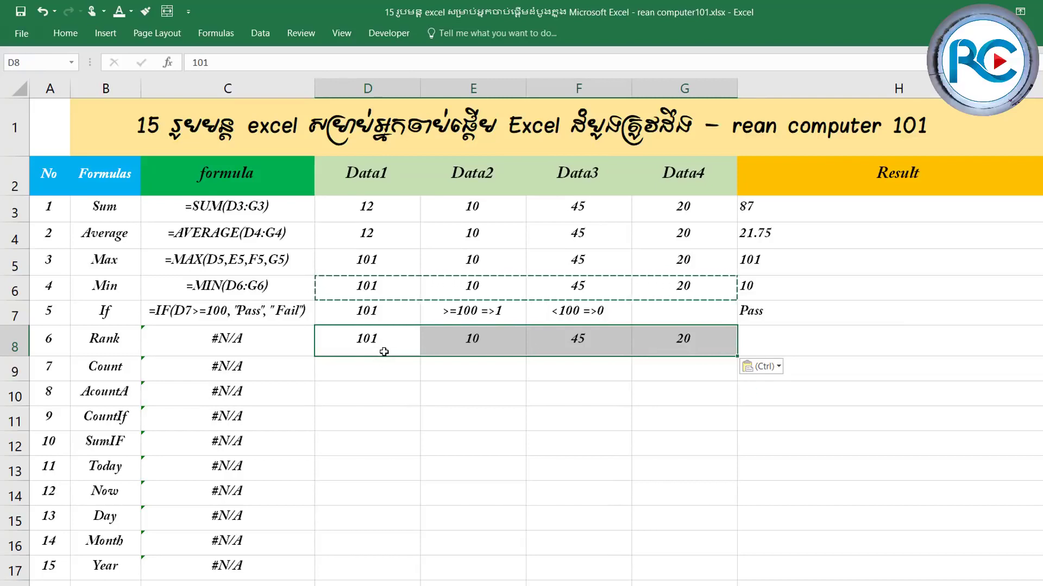
pyautogui.click(372, 341)
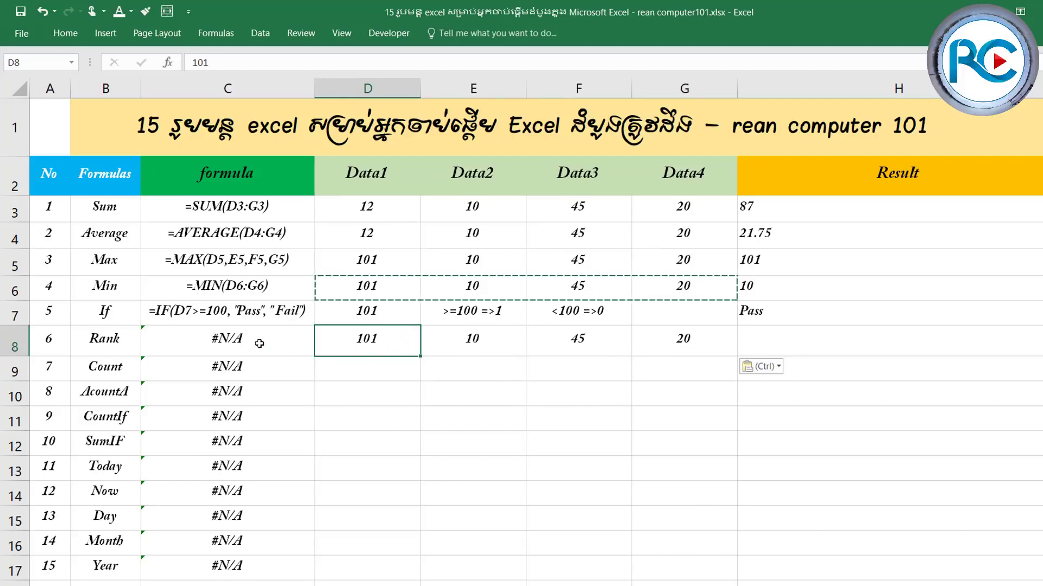
pyautogui.click(14, 366)
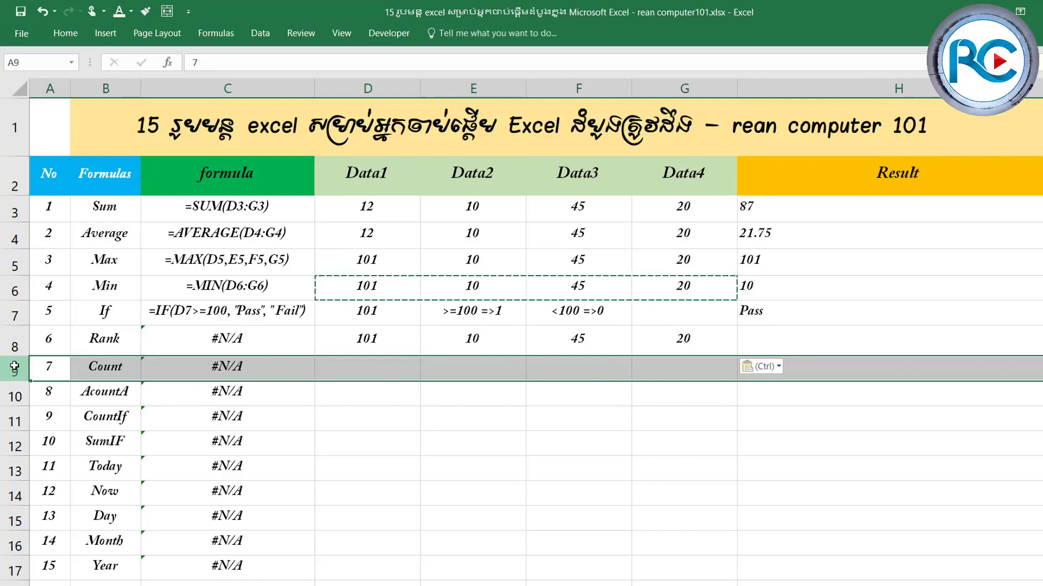
pyautogui.rightClick(15, 366)
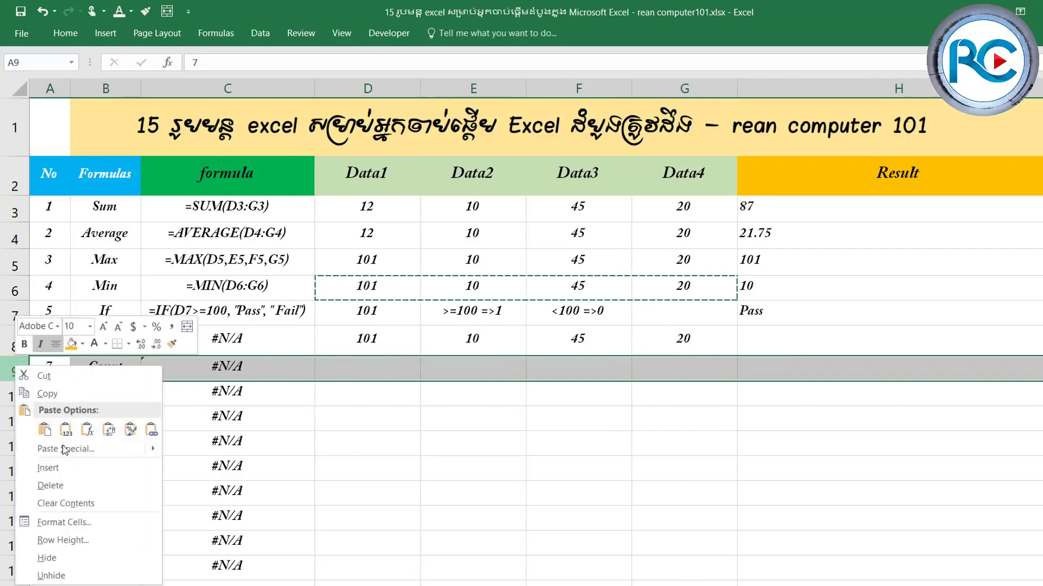
# Step: Insert two blank rows above the Count row
pyautogui.click(76, 474)
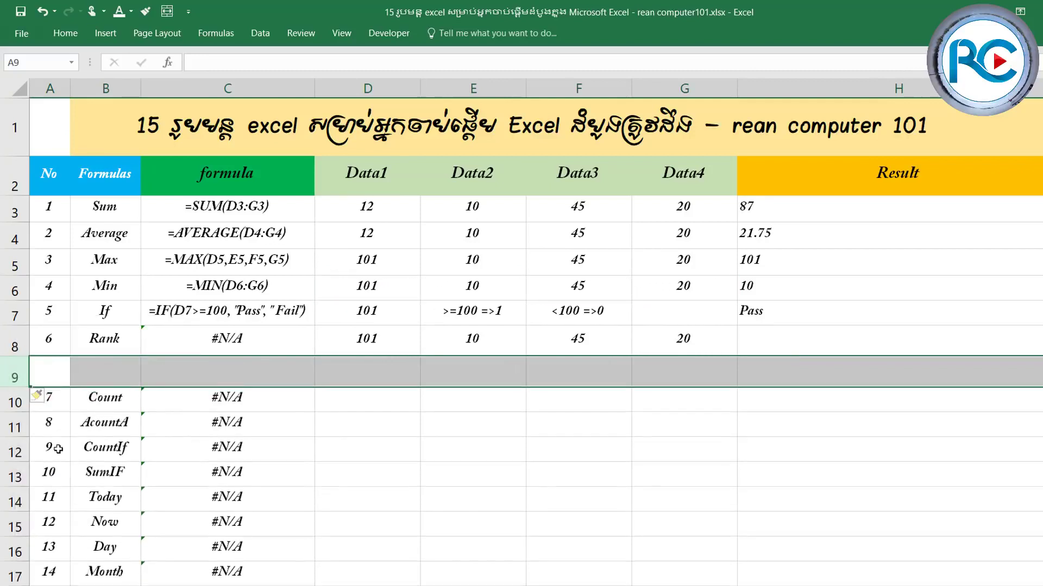
pyautogui.rightClick(22, 370)
pyautogui.click(63, 473)
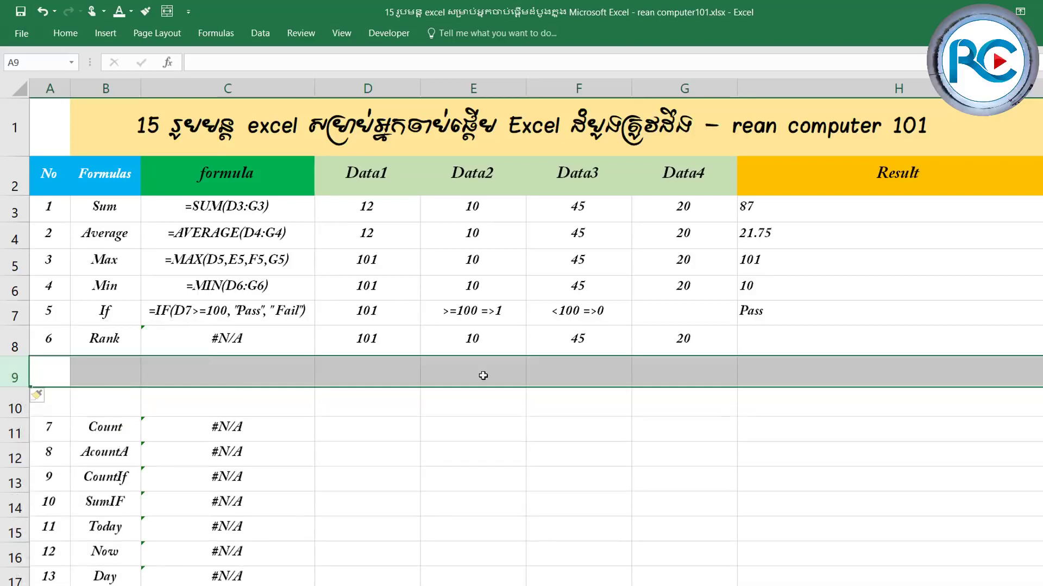
# Step: Clear the Rank row's Data2–Data4 and enter 122 in D9 and 345 in D10
pyautogui.click(430, 370)
pyautogui.click(406, 342)
pyautogui.moveTo(473, 343); pyautogui.dragTo(656, 335)
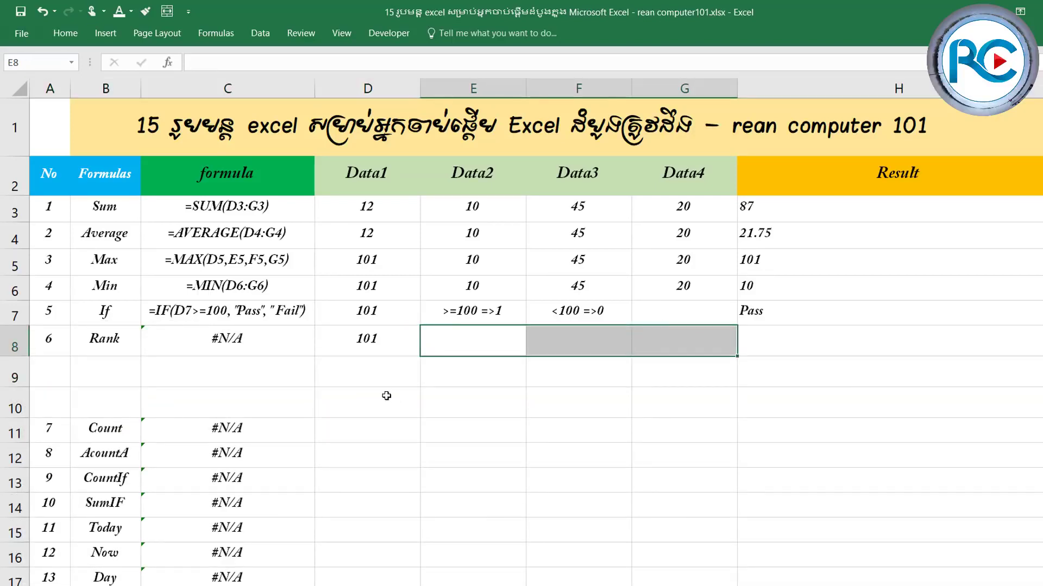
pyautogui.click(383, 371)
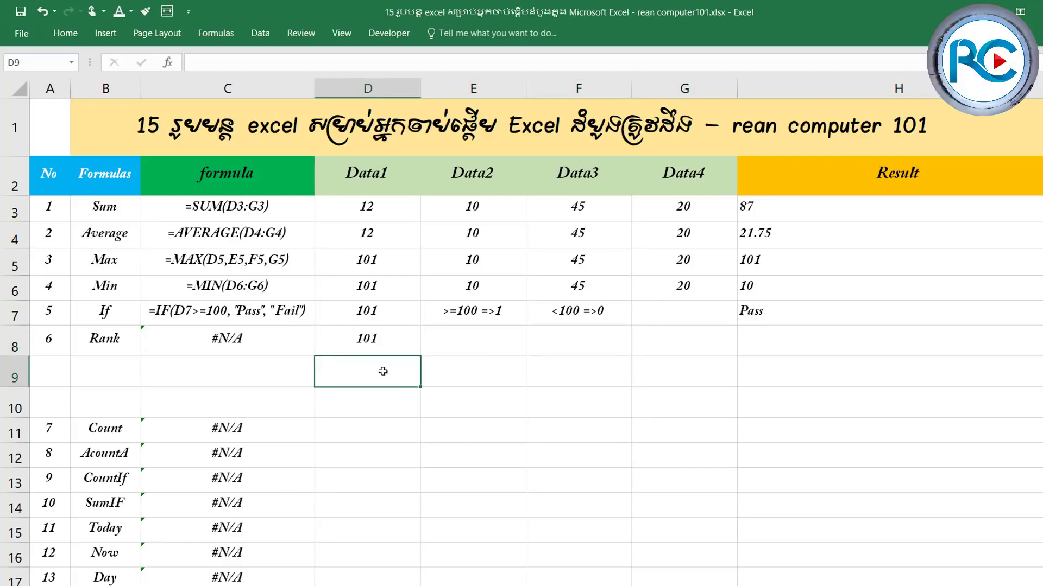
pyautogui.write('122')
pyautogui.press('Return')
pyautogui.write('345')
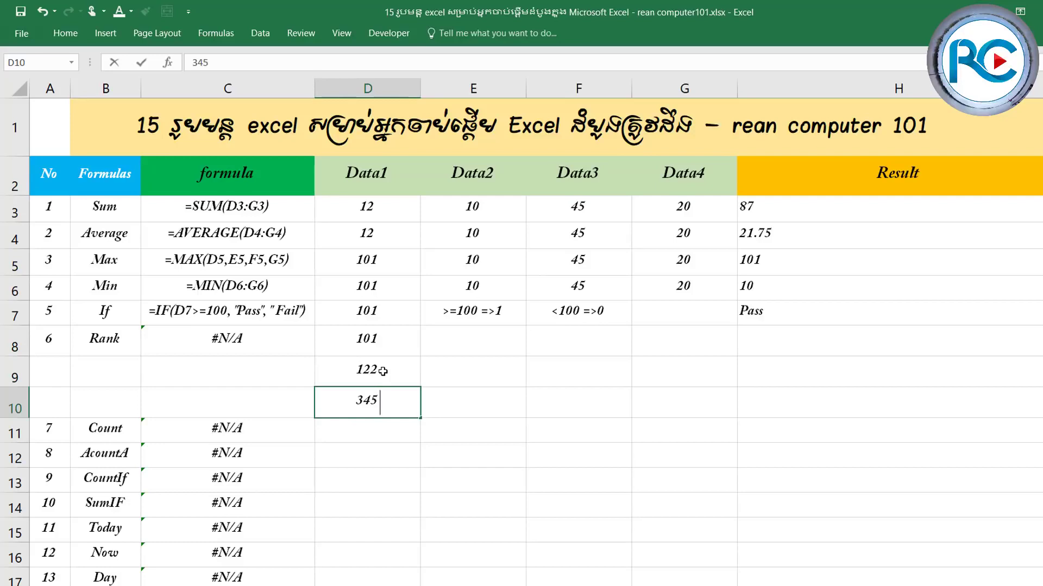
pyautogui.press('Return')
pyautogui.moveTo(371, 336)
pyautogui.mouseDown()
pyautogui.moveTo(381, 412)
pyautogui.moveTo(386, 404)
pyautogui.mouseUp()
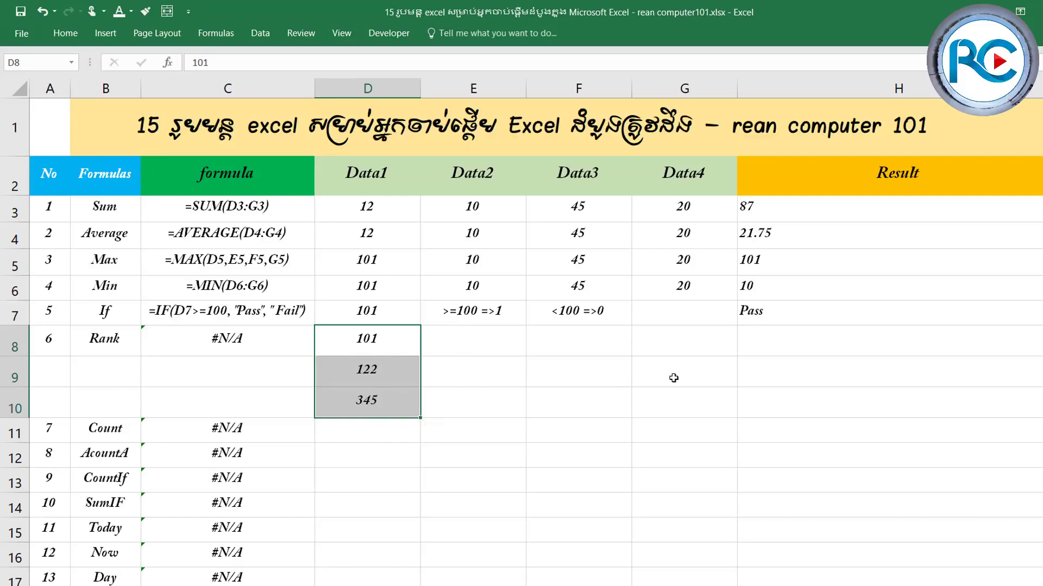
pyautogui.click(804, 341)
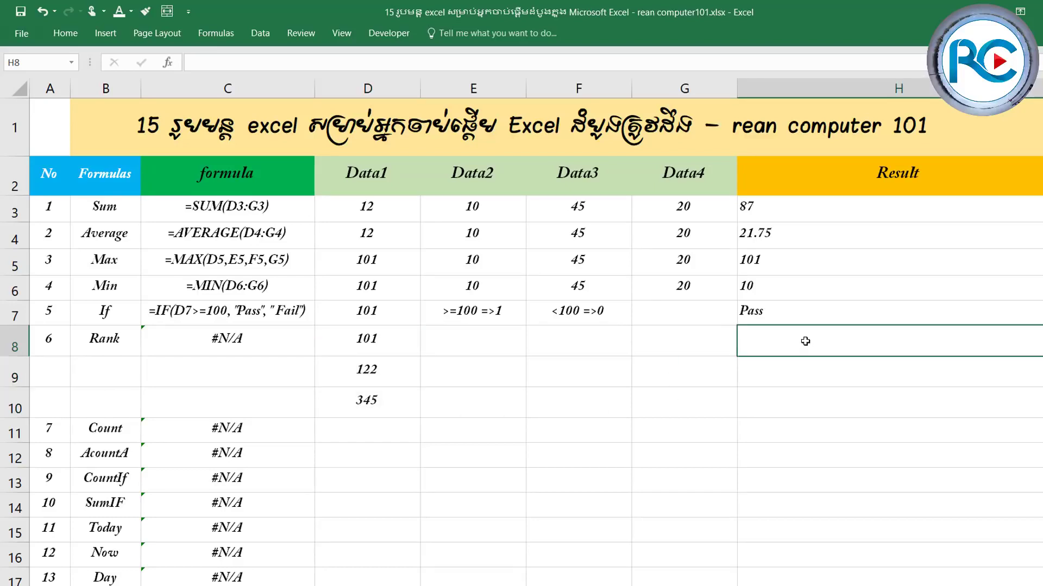
# Step: Enter =RANK(D8,D8:D10) in H8, which ranks 101 as 3
pyautogui.write('=')
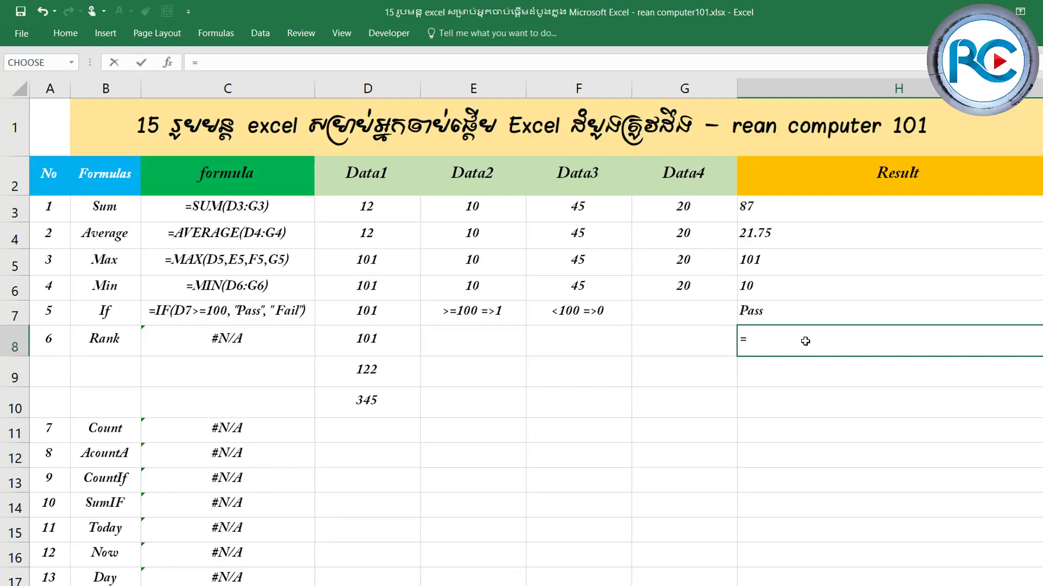
pyautogui.write('rank')
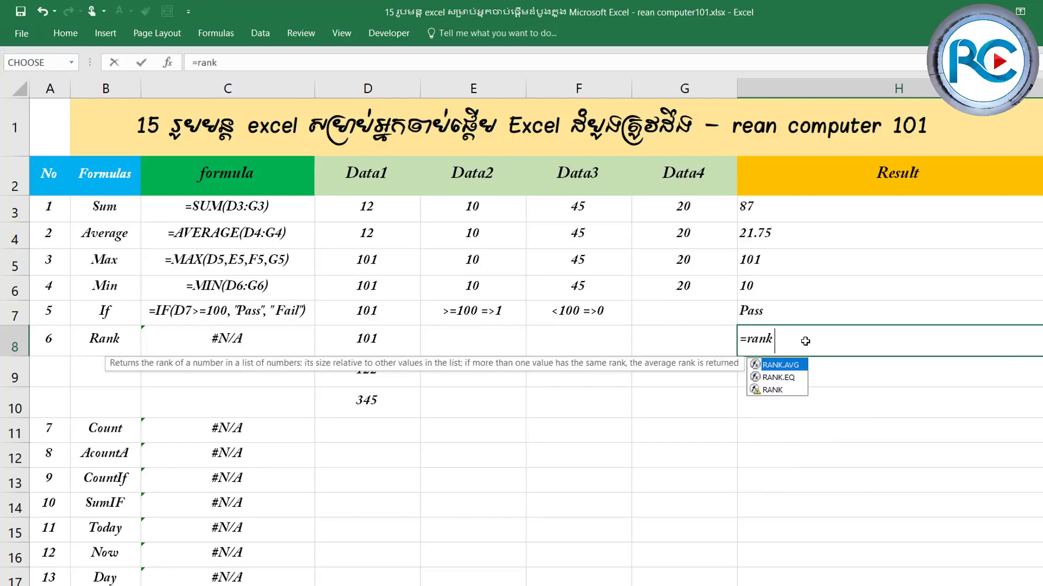
pyautogui.write('(')
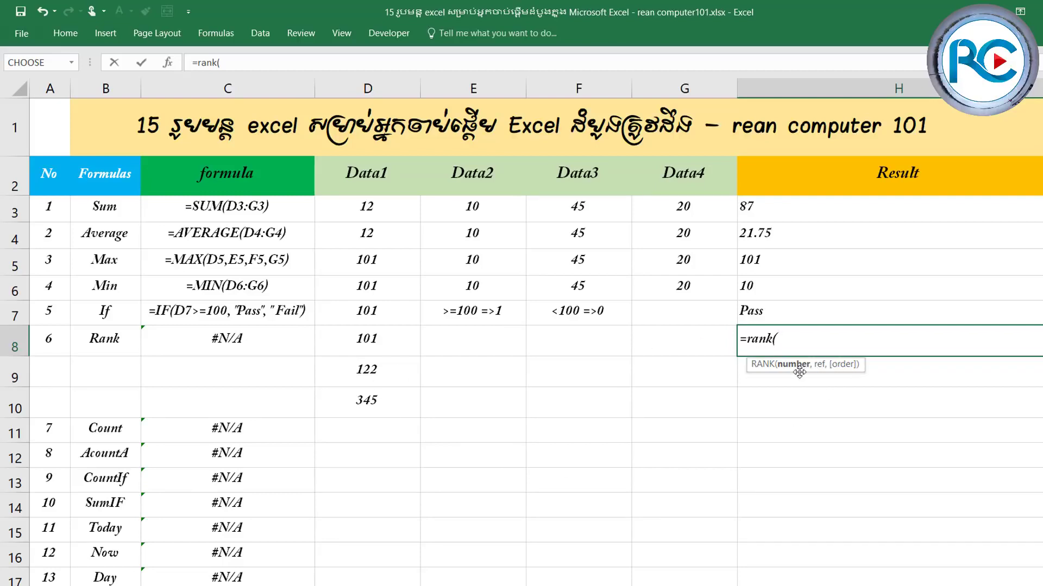
pyautogui.click(383, 341)
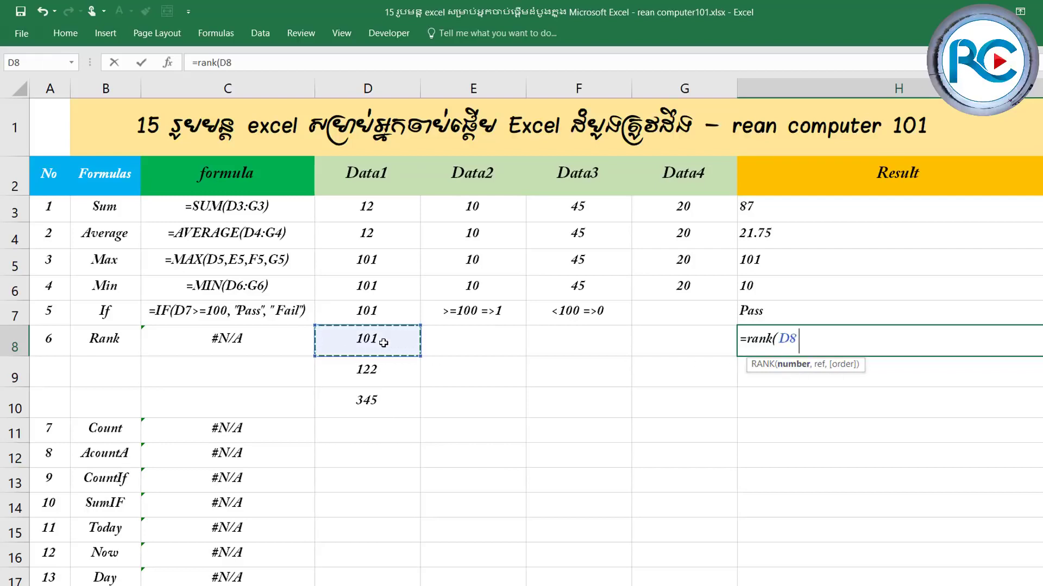
pyautogui.write(',')
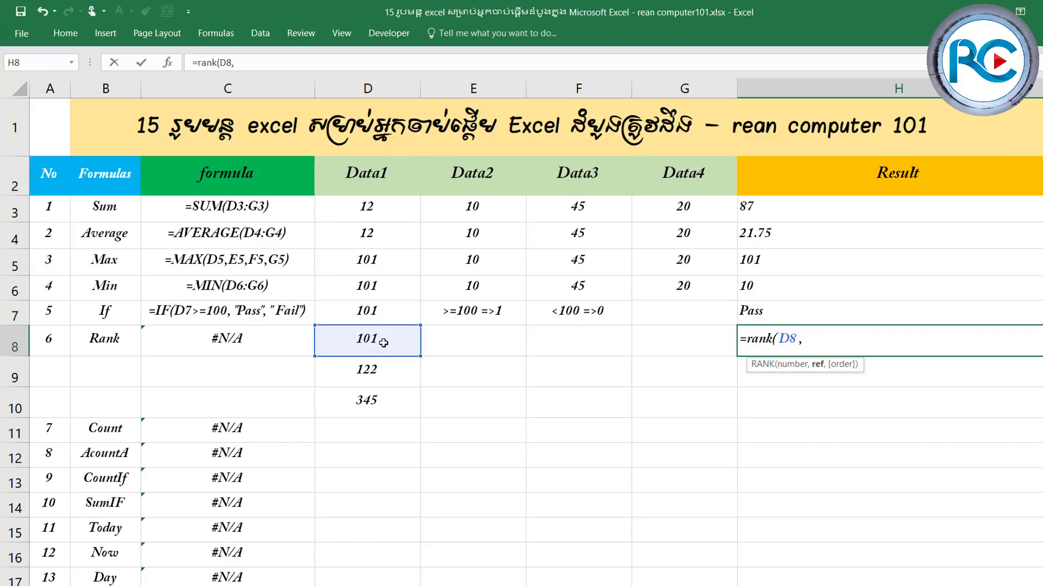
pyautogui.moveTo(384, 342); pyautogui.dragTo(395, 400)
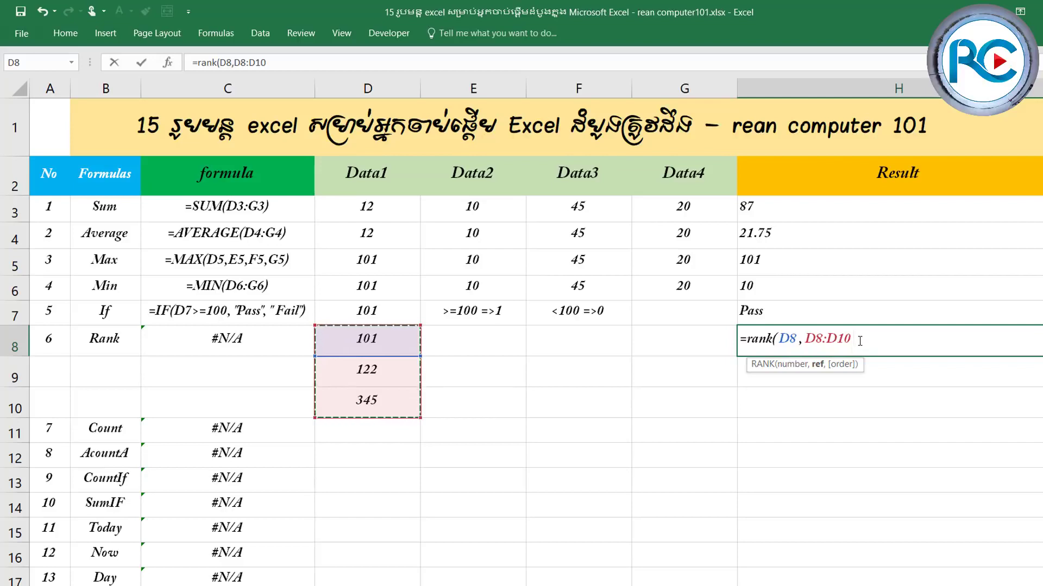
pyautogui.write(')')
pyautogui.click(859, 341)
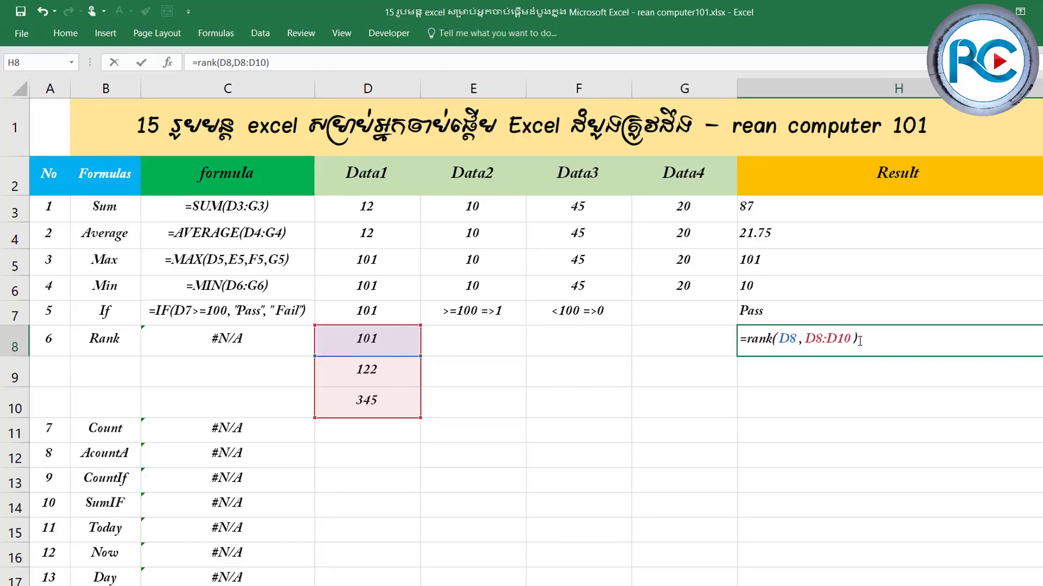
pyautogui.press('Return')
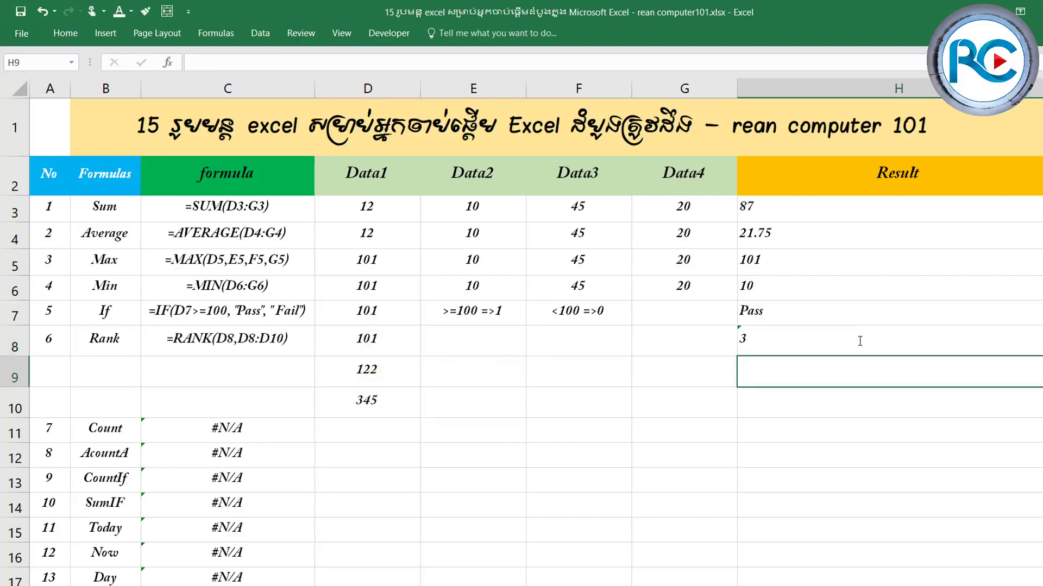
pyautogui.click(860, 340)
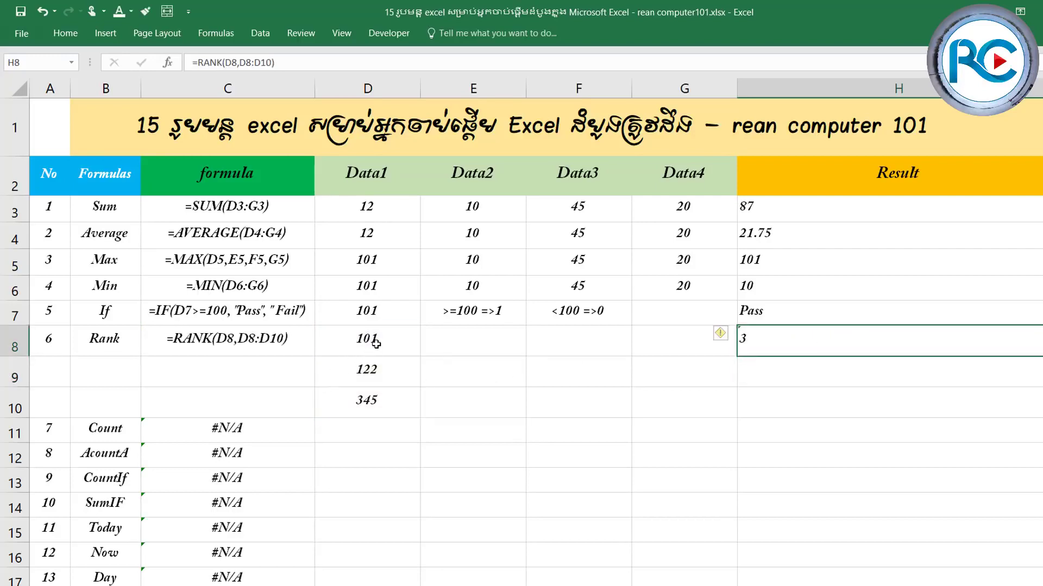
# Step: Change the first Rank sample value in D8 to 303
pyautogui.moveTo(377, 343); pyautogui.dragTo(380, 398)
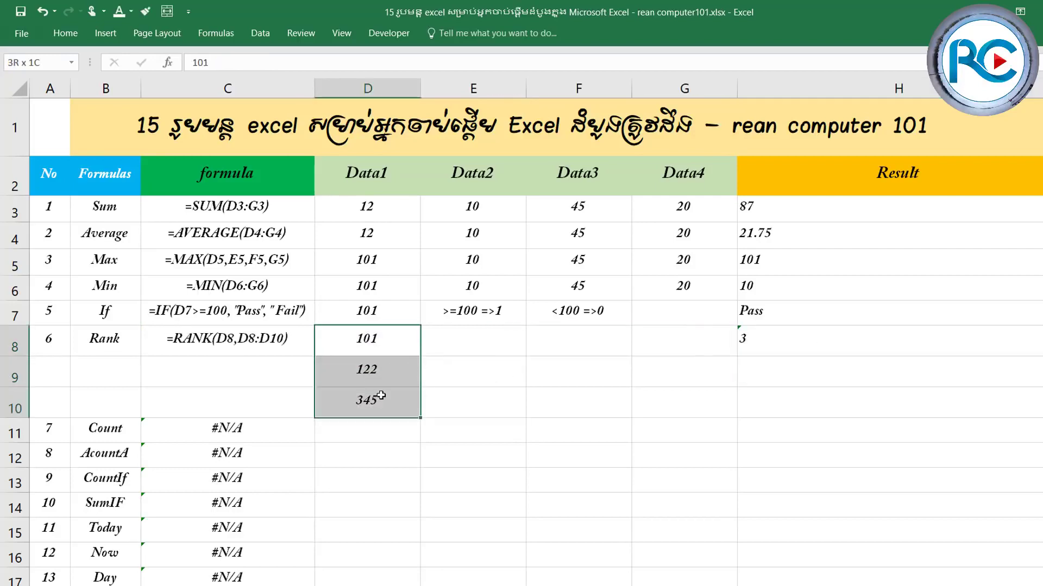
pyautogui.click(389, 346)
pyautogui.write('3')
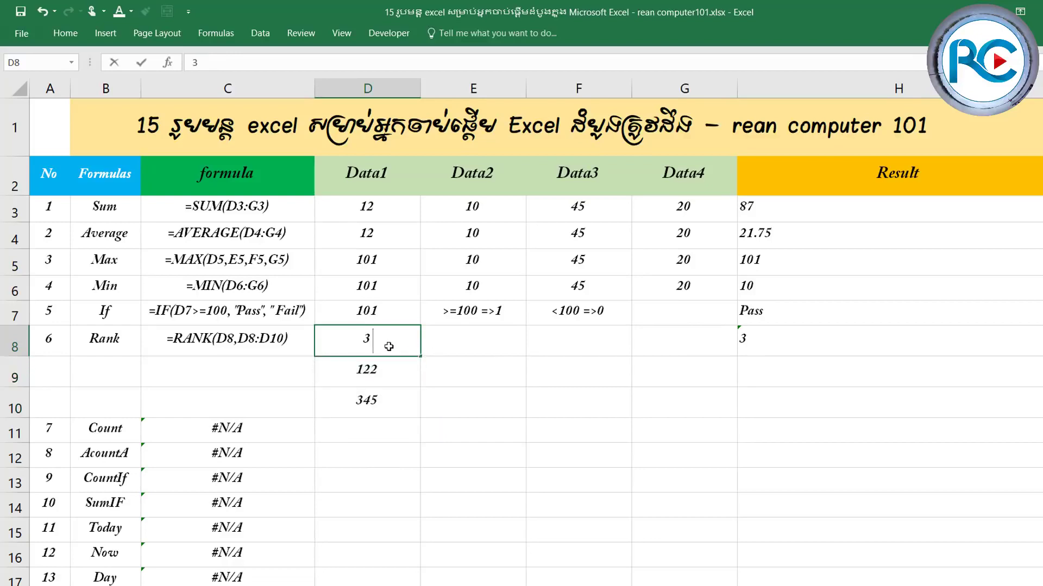
pyautogui.write('03')
pyautogui.hotkey('ctrl', 'Return')
pyautogui.press('Return')
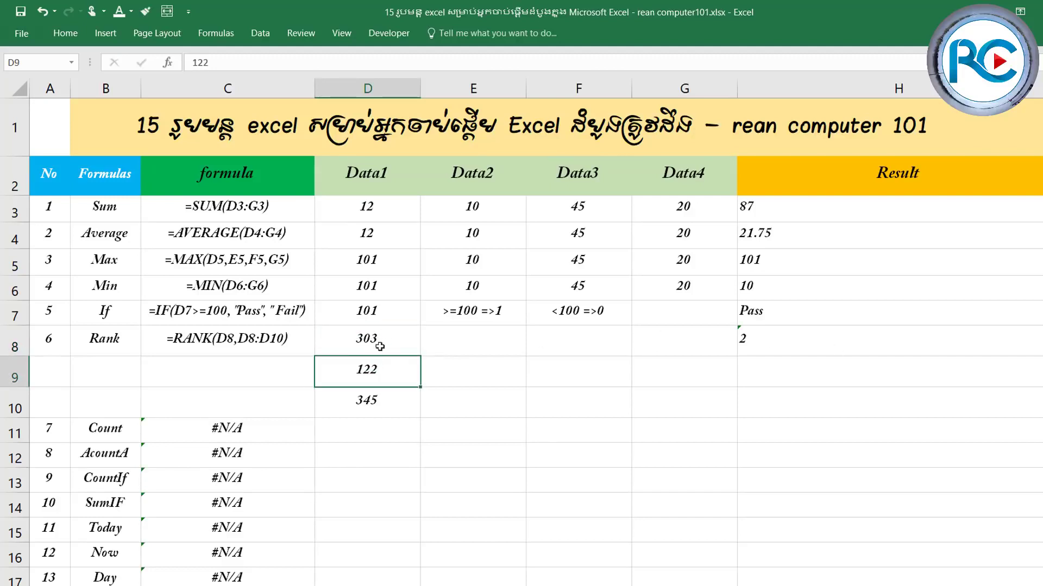
pyautogui.moveTo(380, 346); pyautogui.dragTo(379, 402)
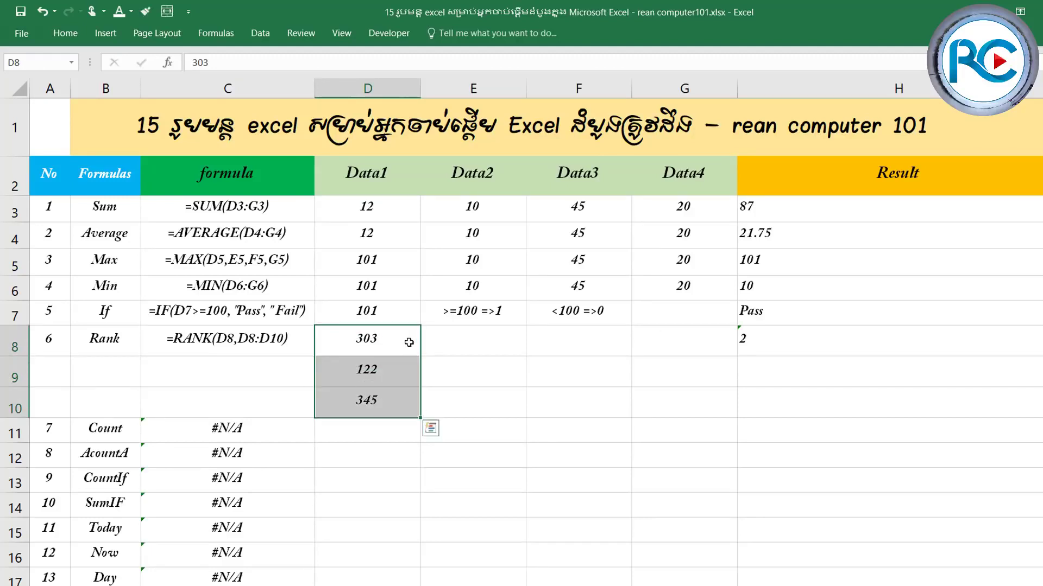
# Step: Copy C8's formula text and H8's RANK formula down to rows 9–10, giving ranks 2, 2, 1
pyautogui.click(261, 343)
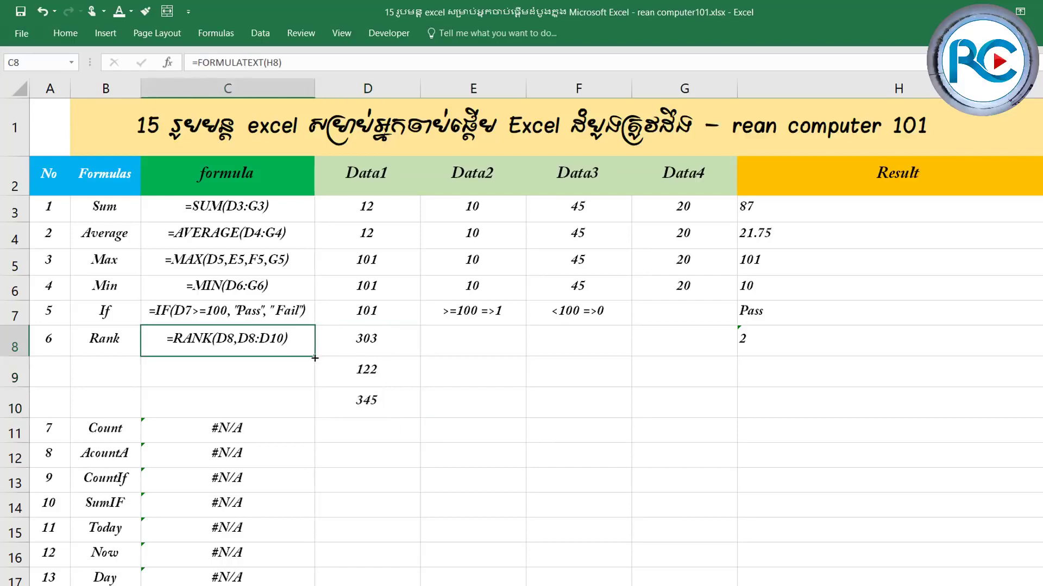
pyautogui.moveTo(314, 364); pyautogui.dragTo(310, 402)
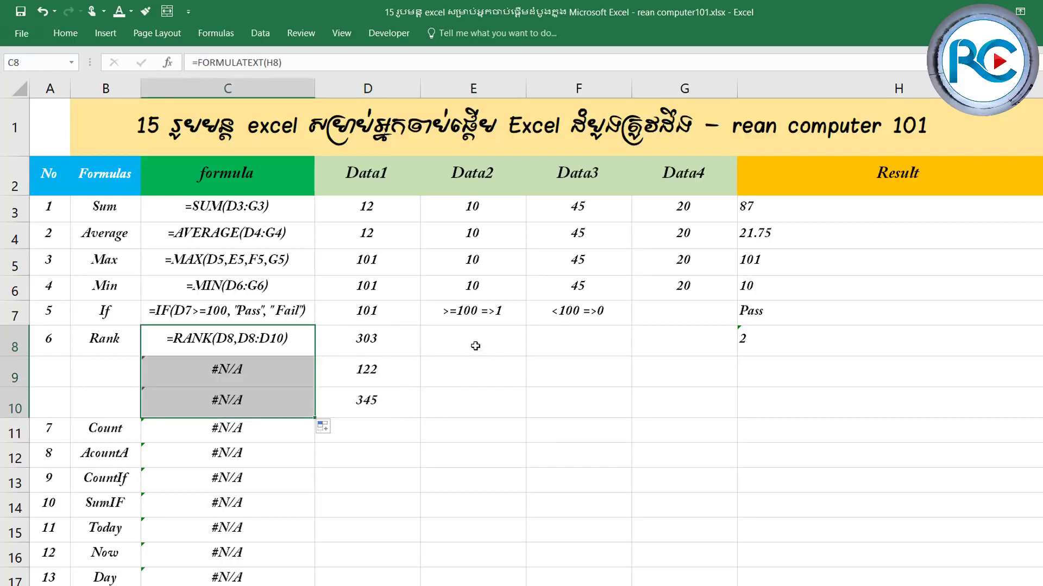
pyautogui.click(369, 340)
pyautogui.click(799, 348)
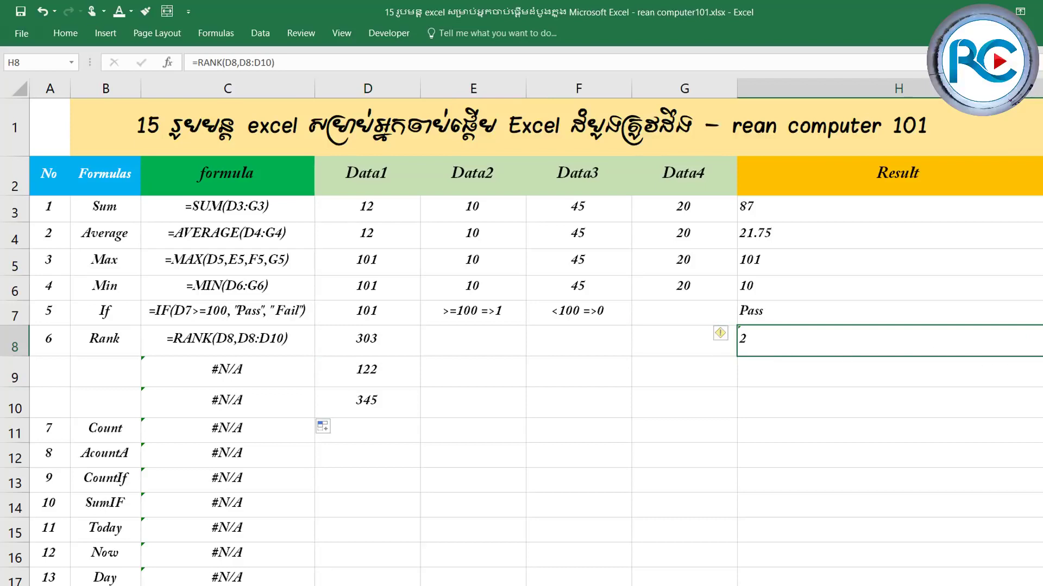
pyautogui.moveTo(1040, 357); pyautogui.dragTo(1040, 417)
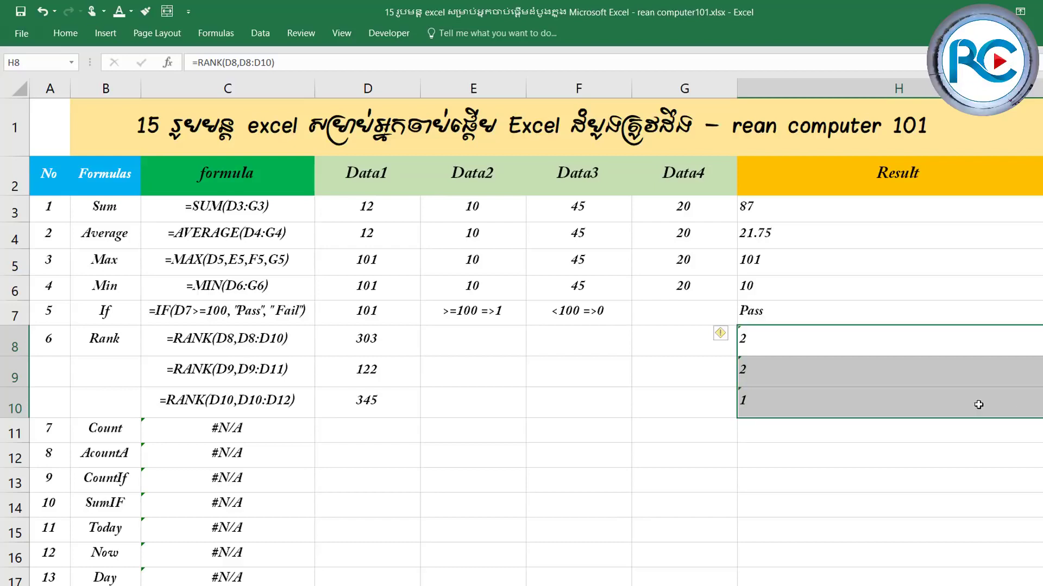
pyautogui.click(817, 365)
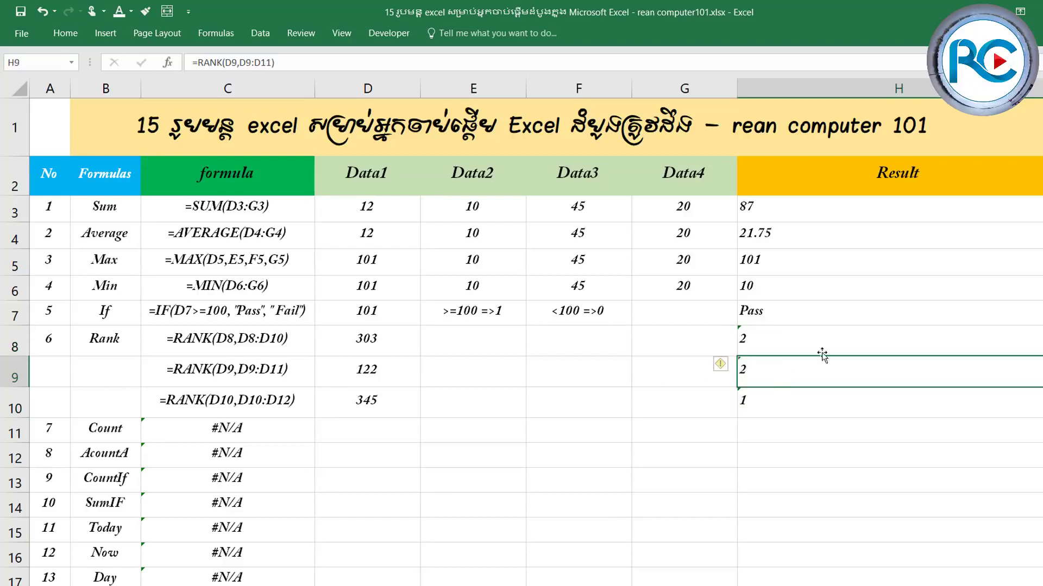
pyautogui.moveTo(822, 353)
pyautogui.mouseDown()
pyautogui.moveTo(793, 371)
pyautogui.moveTo(750, 338)
pyautogui.mouseUp()
# Step: Replace 345 in D10 with 101, then check that H8:H10 all show rank 1
pyautogui.click(760, 374)
pyautogui.click(403, 367)
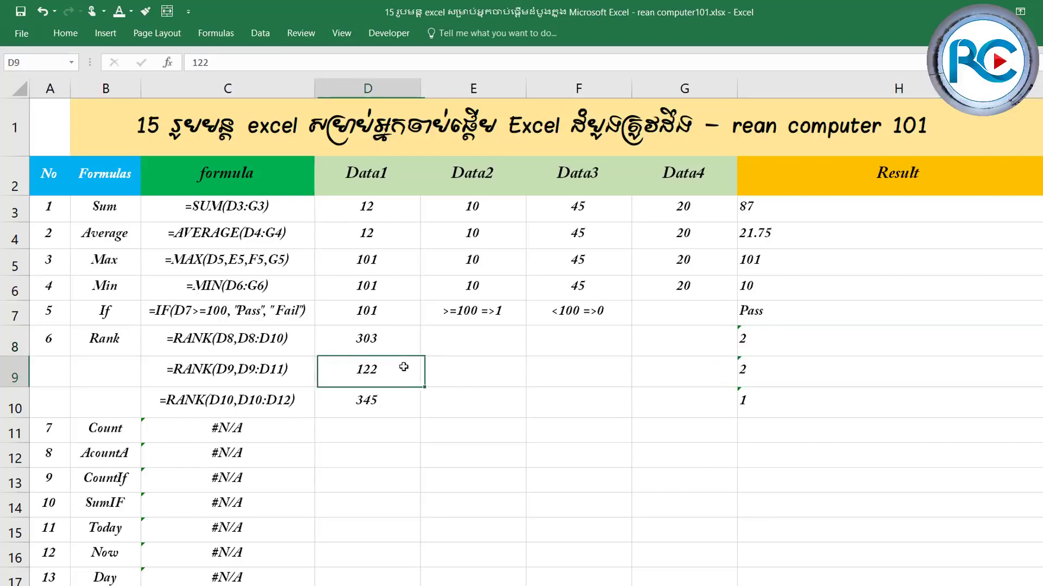
pyautogui.click(764, 408)
pyautogui.click(372, 400)
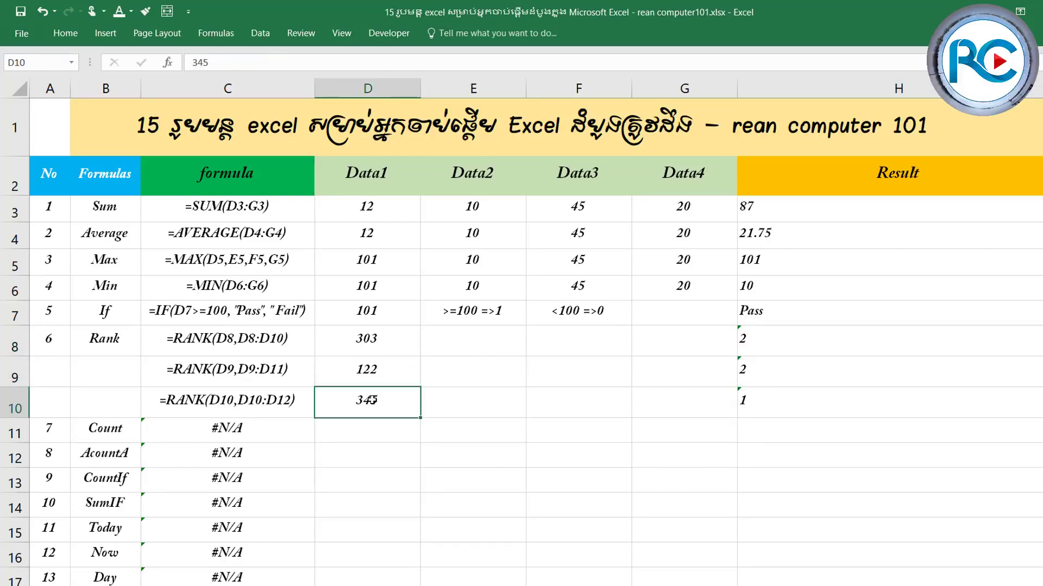
pyautogui.write('101')
pyautogui.press('Return')
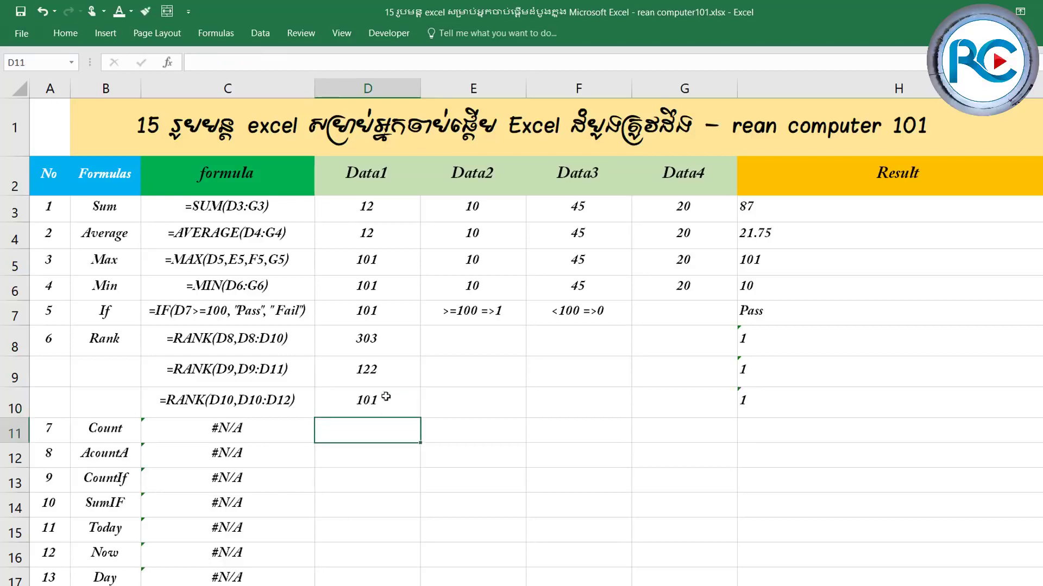
pyautogui.moveTo(760, 339); pyautogui.dragTo(764, 403)
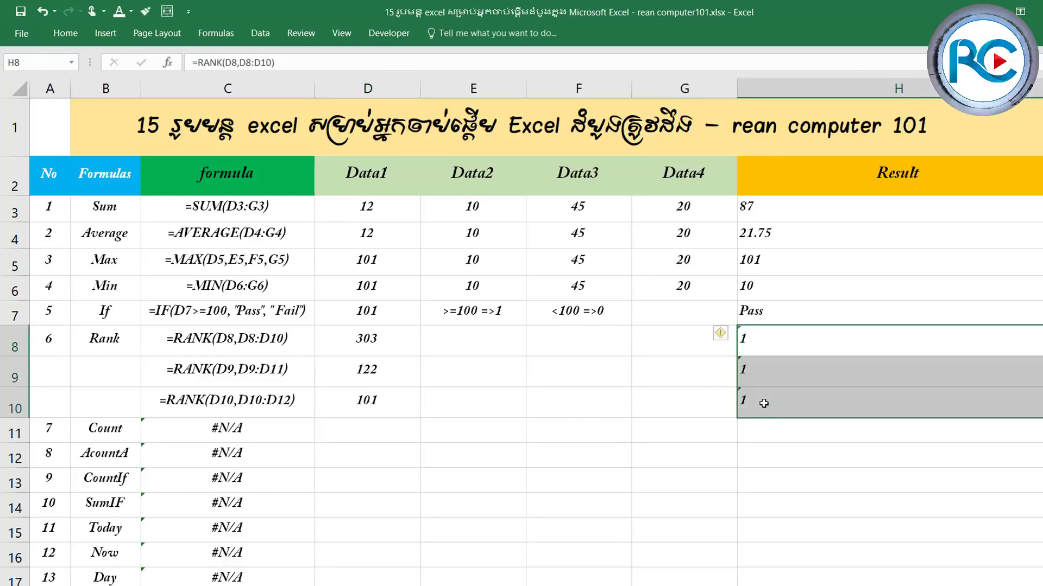
pyautogui.click(360, 401)
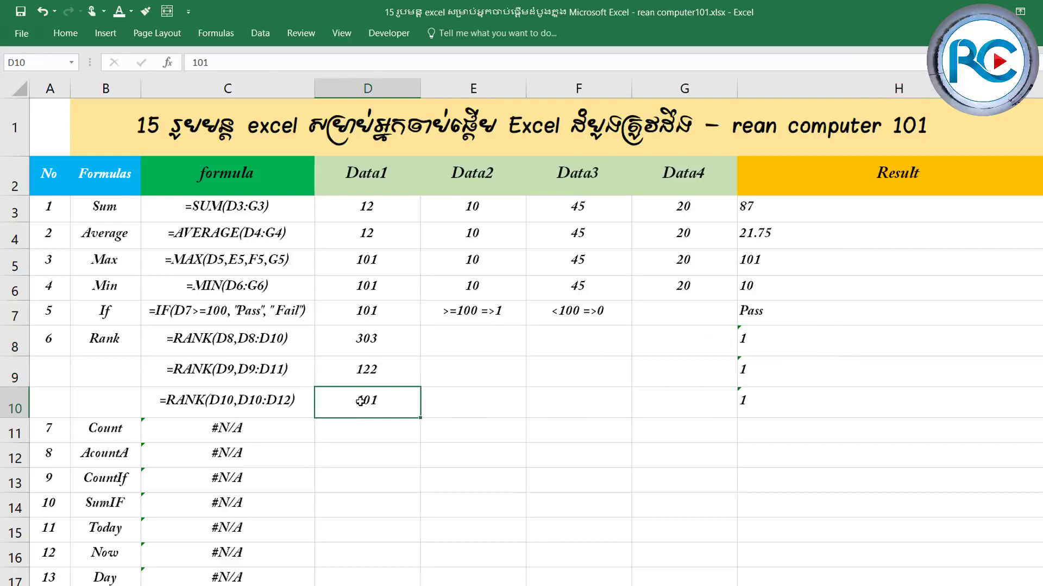
pyautogui.click(375, 349)
pyautogui.click(823, 340)
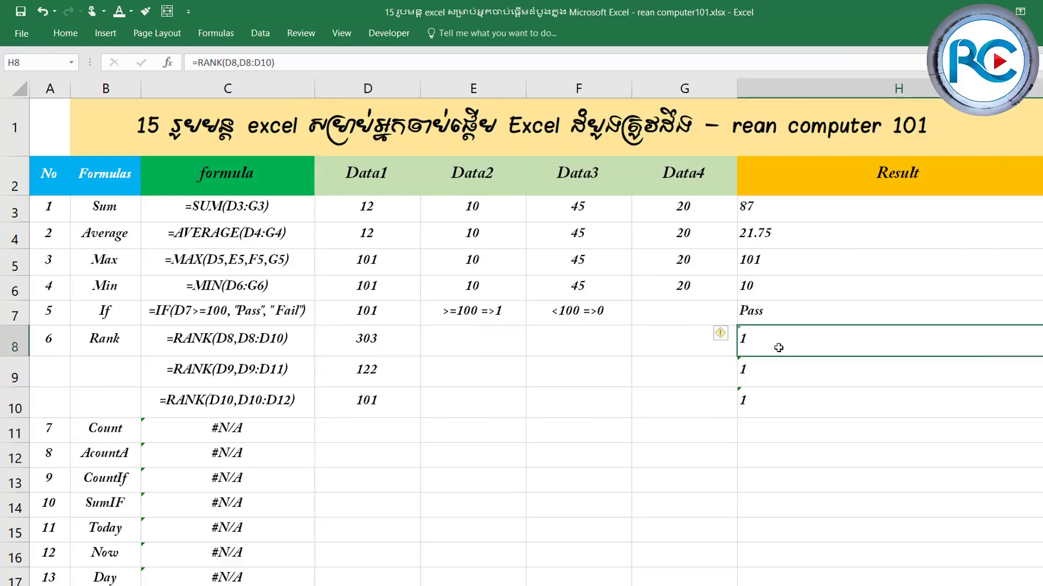
# Step: Inspect the RANK formulas in H8, H9 and H10 without changing them, noting the shifting range
pyautogui.doubleClick(812, 347)
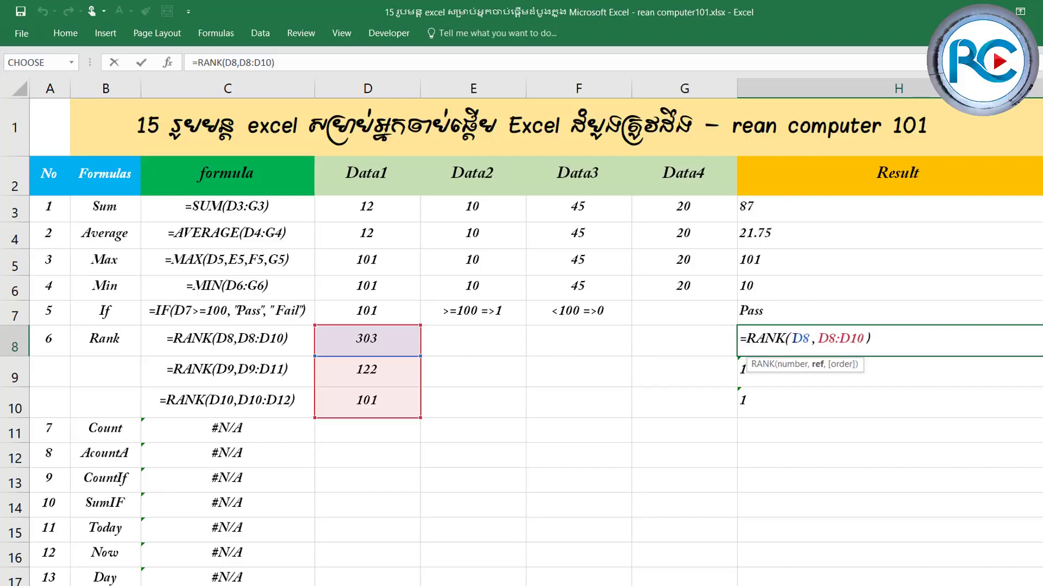
pyautogui.doubleClick(801, 339)
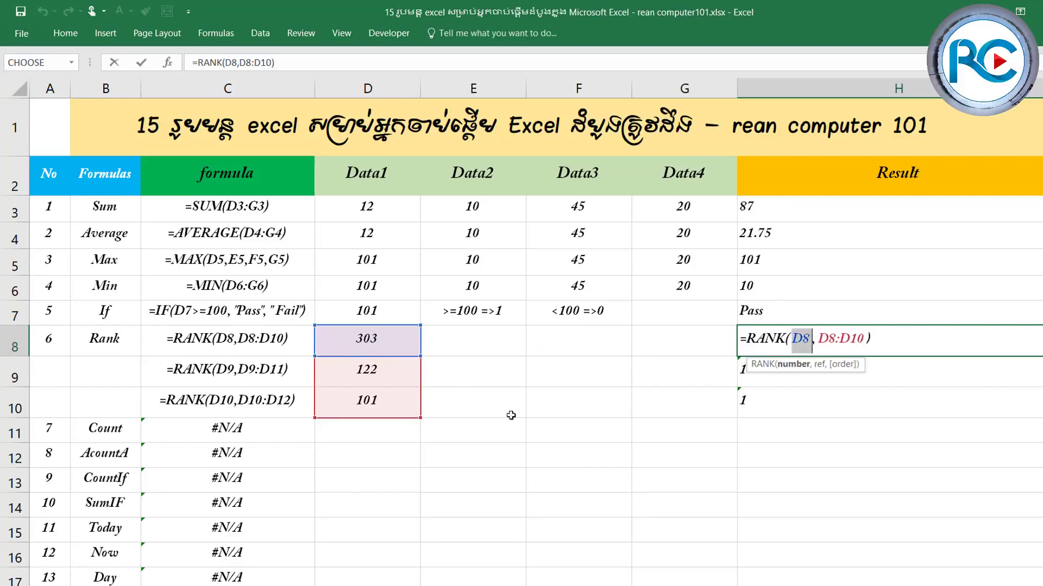
pyautogui.click(893, 340)
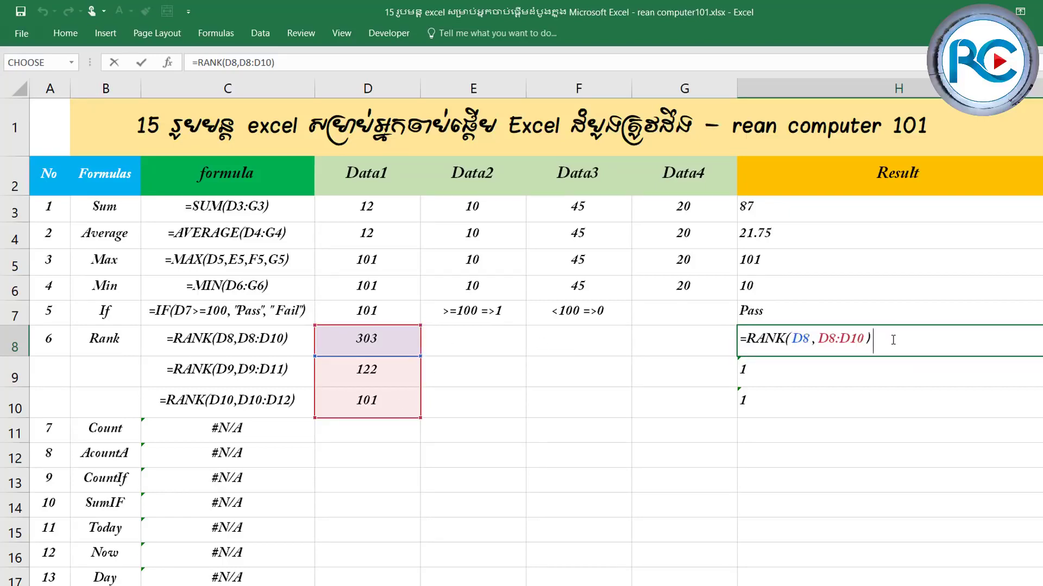
pyautogui.press('Return')
pyautogui.doubleClick(824, 369)
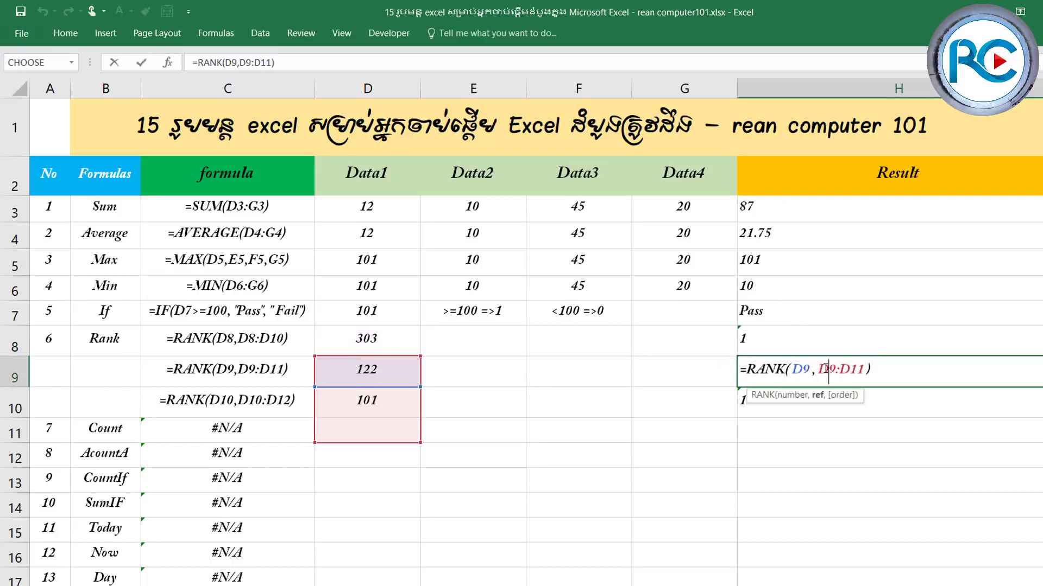
pyautogui.doubleClick(799, 371)
pyautogui.moveTo(818, 369); pyautogui.dragTo(858, 370)
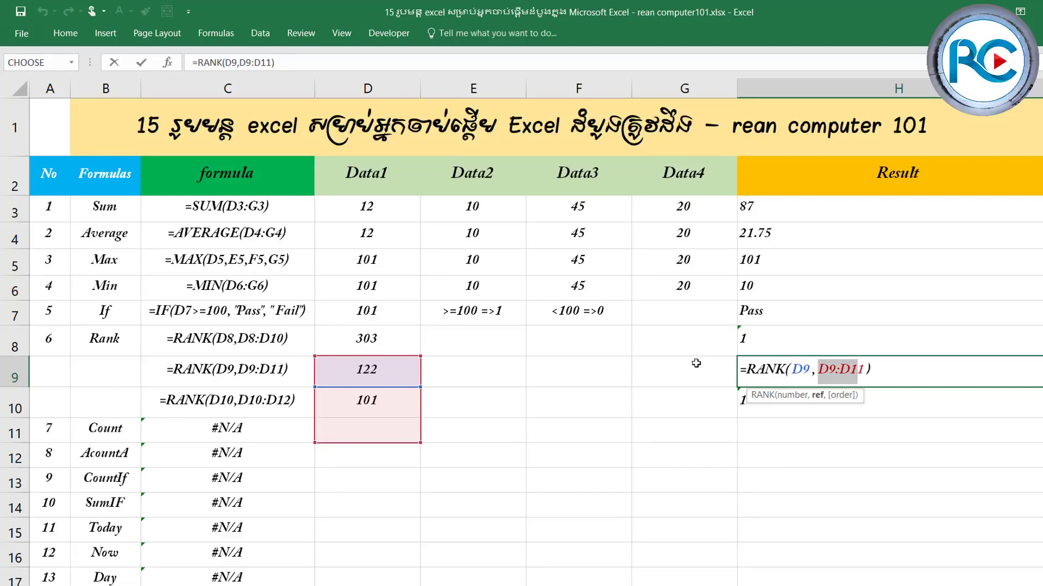
pyautogui.click(887, 371)
pyautogui.press('Return')
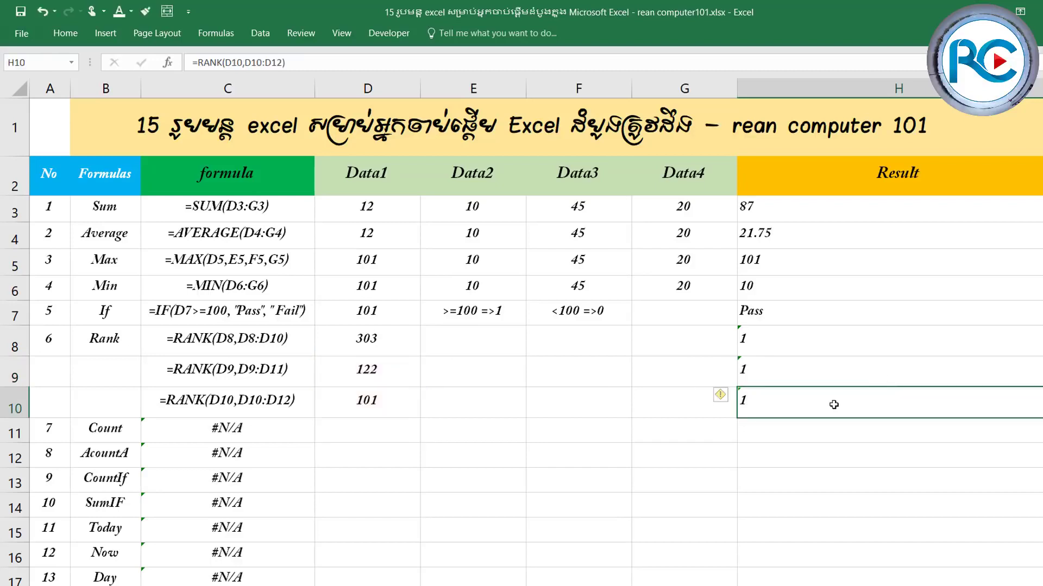
pyautogui.doubleClick(837, 403)
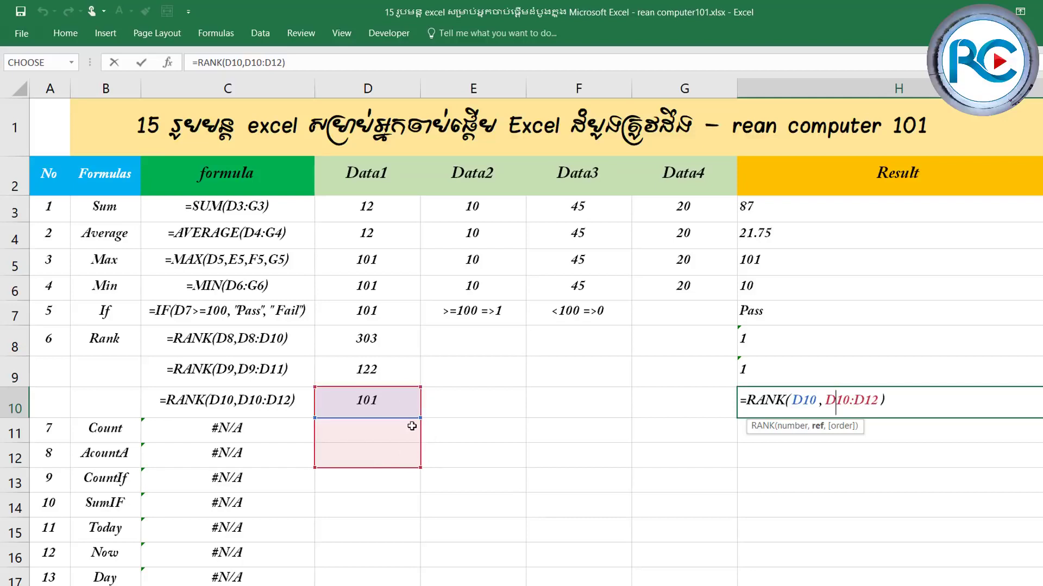
pyautogui.press('Return')
# Step: Make H8's RANK formula use the absolute range $D$8:$D$10
pyautogui.doubleClick(810, 332)
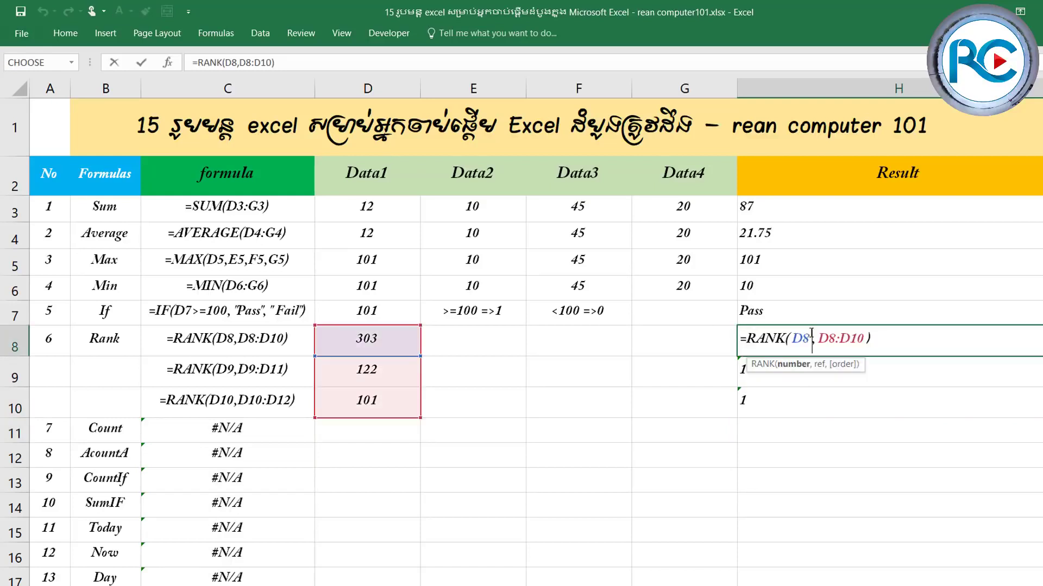
pyautogui.moveTo(817, 339); pyautogui.dragTo(865, 338)
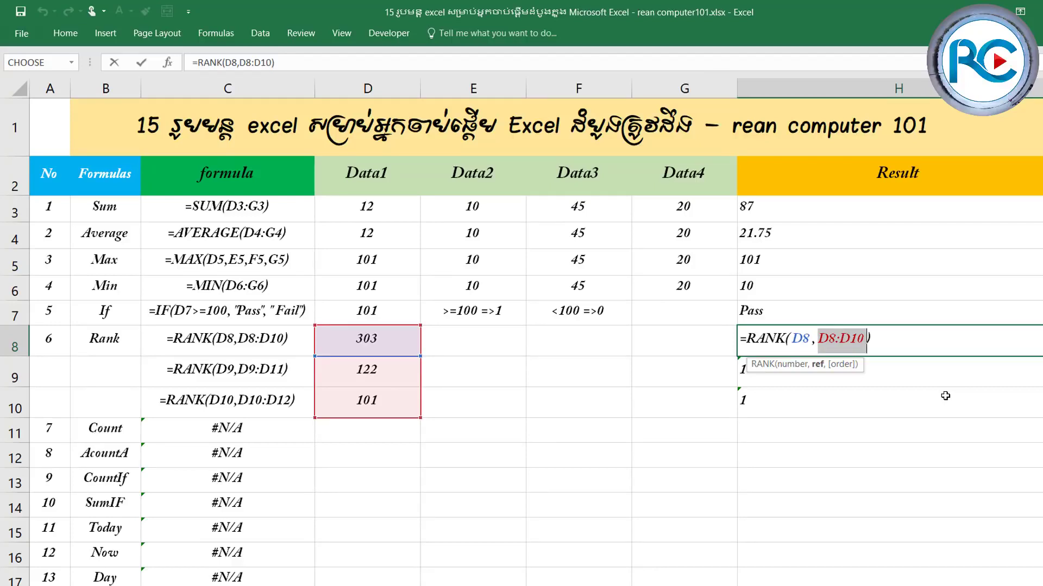
pyautogui.press('F4')
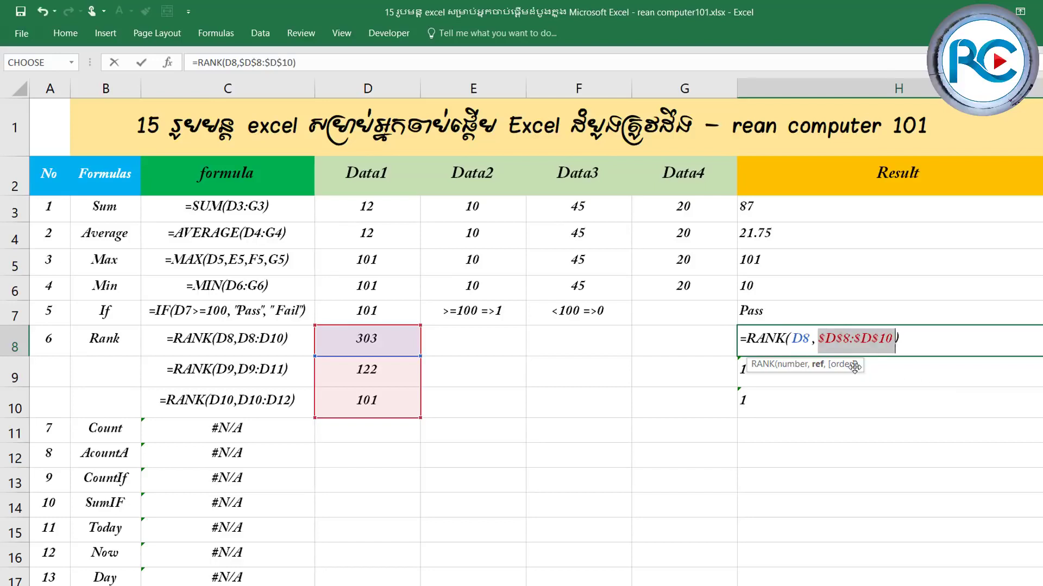
pyautogui.moveTo(826, 339); pyautogui.dragTo(836, 340)
pyautogui.click(844, 339)
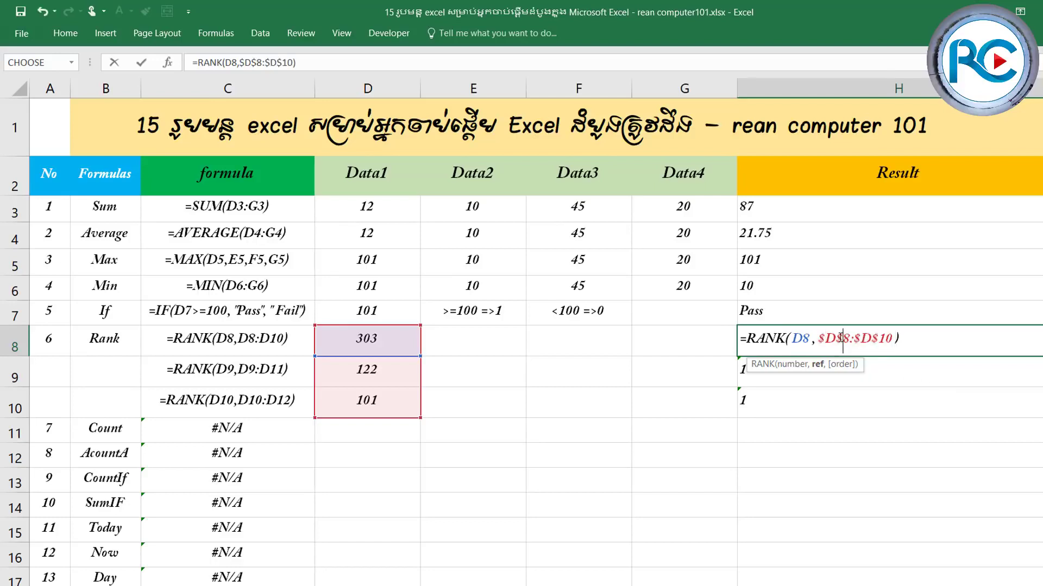
pyautogui.click(862, 340)
pyautogui.click(897, 339)
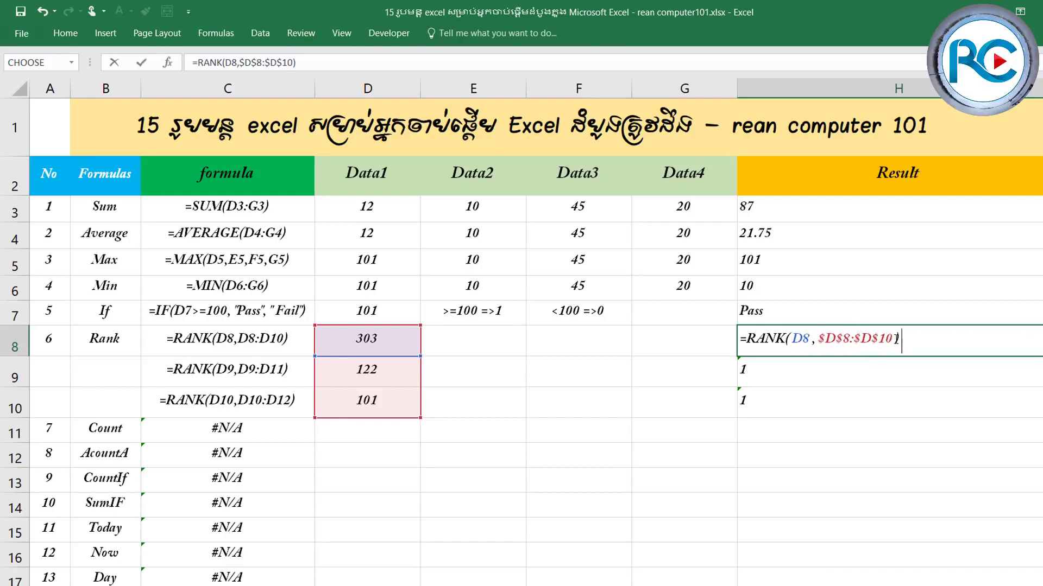
pyautogui.press('Return')
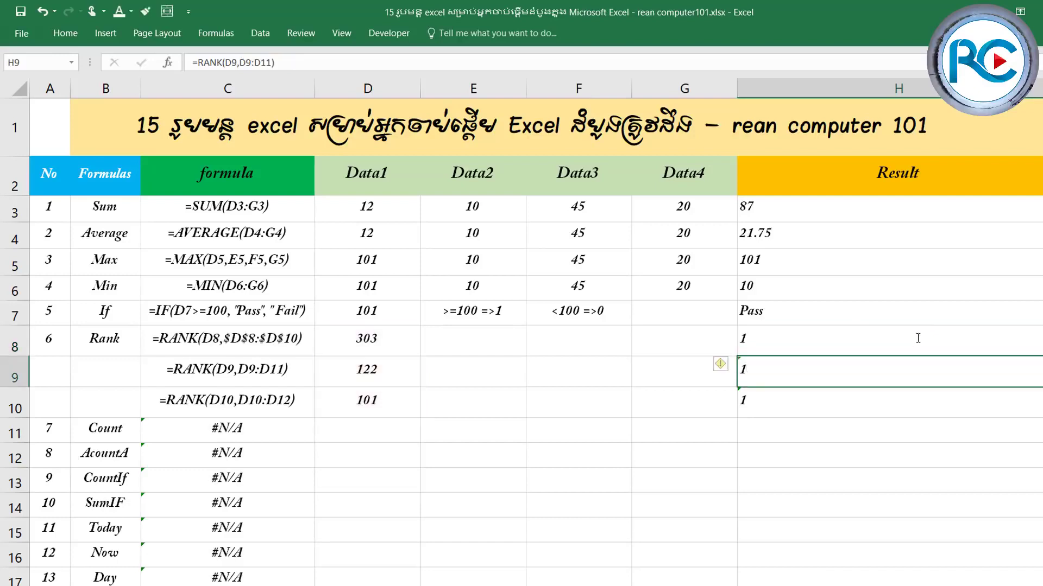
# Step: Fill the locked RANK formula down to H10, returning ranks 1, 2 and 3
pyautogui.click(917, 338)
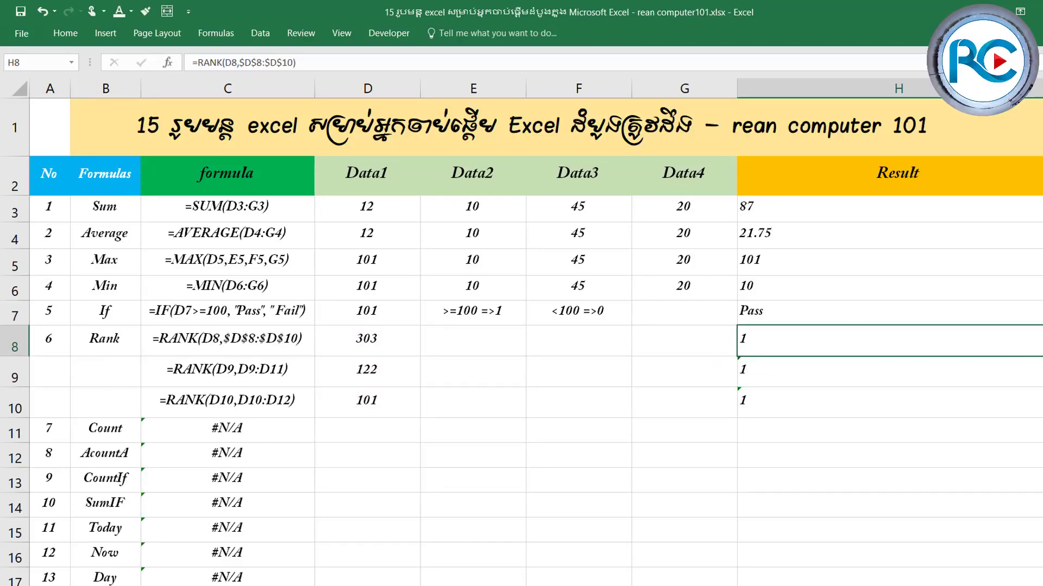
pyautogui.moveTo(1042, 356); pyautogui.dragTo(1042, 418)
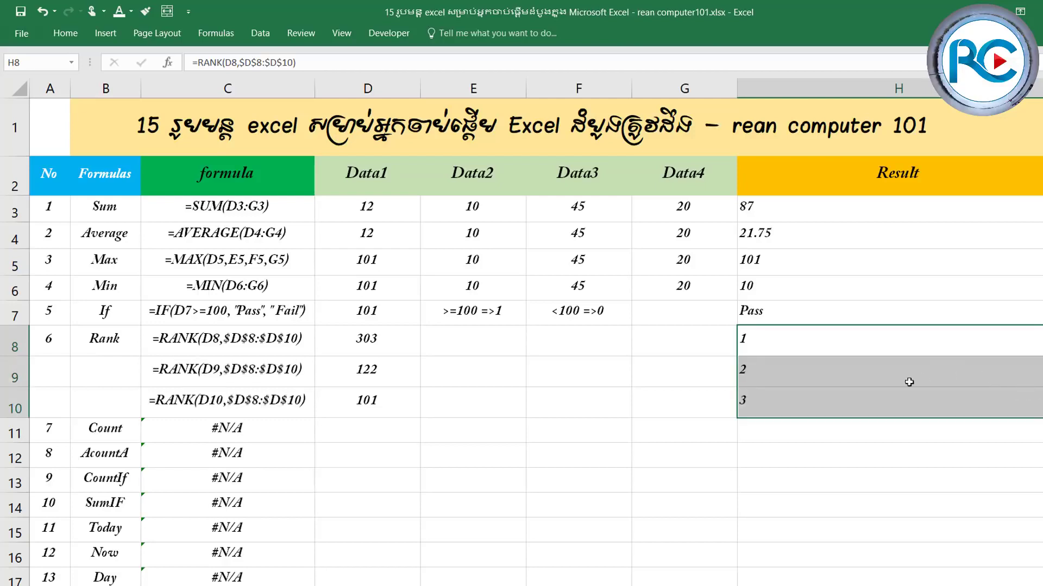
pyautogui.click(825, 387)
pyautogui.click(811, 403)
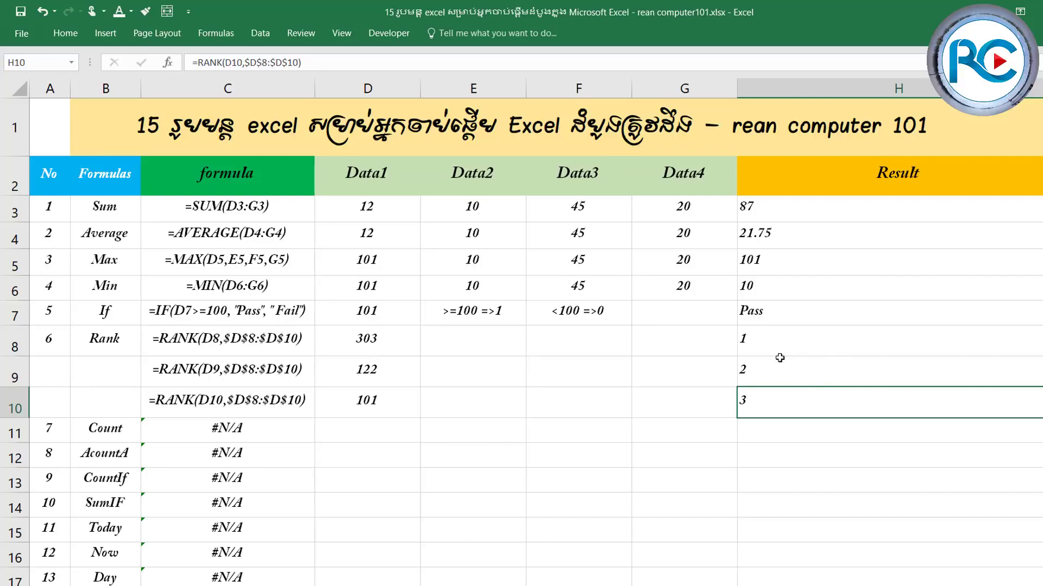
# Step: Copy the Min row's sample values D6:G6 into the Count row starting at D11
pyautogui.scroll(-1, 780, 359)
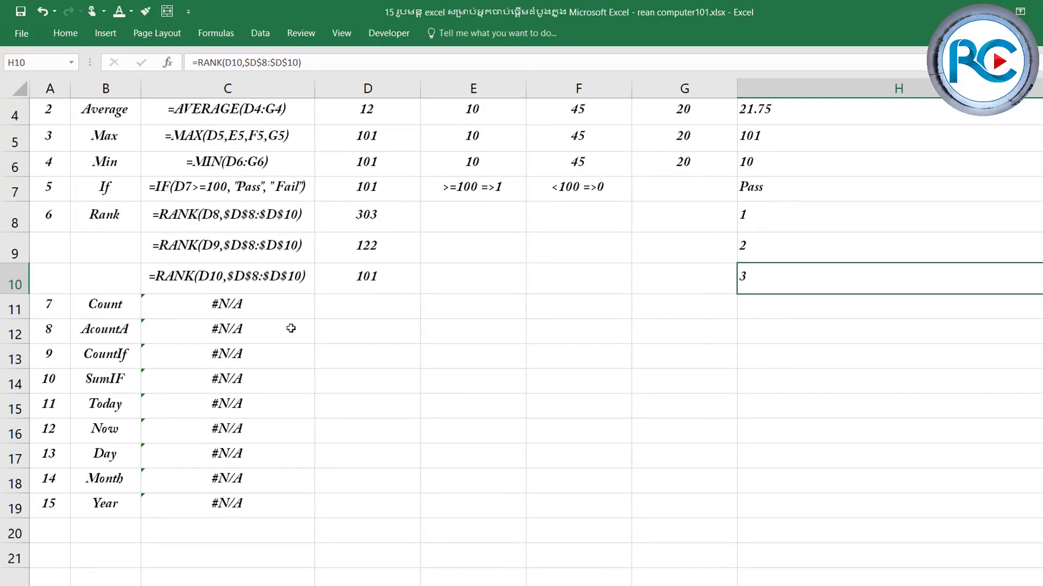
pyautogui.click(229, 304)
pyautogui.click(363, 302)
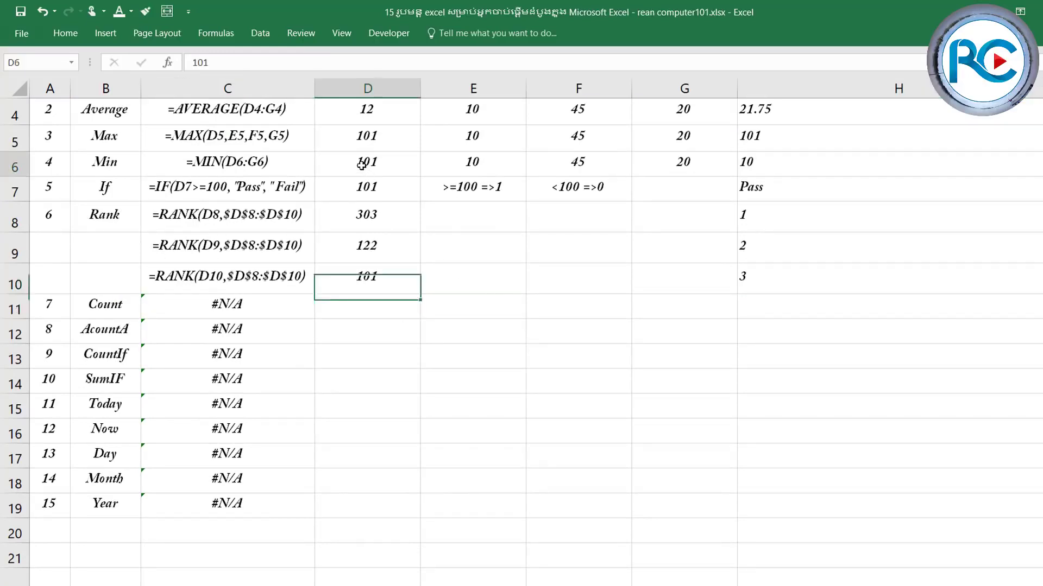
pyautogui.moveTo(365, 163); pyautogui.dragTo(689, 159)
pyautogui.hotkey('ctrl', 'c')
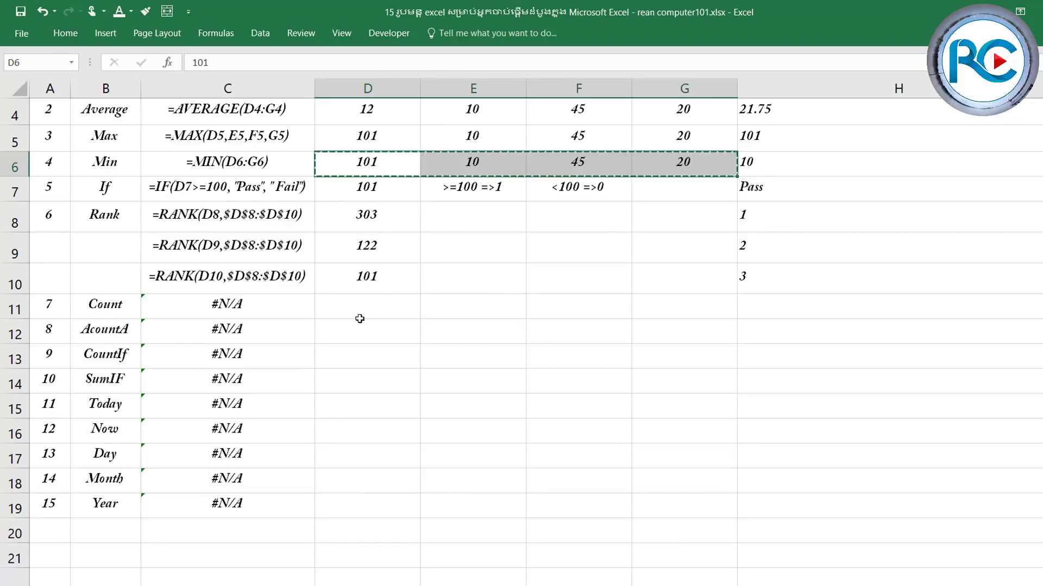
pyautogui.click(362, 307)
pyautogui.hotkey('ctrl', 'v')
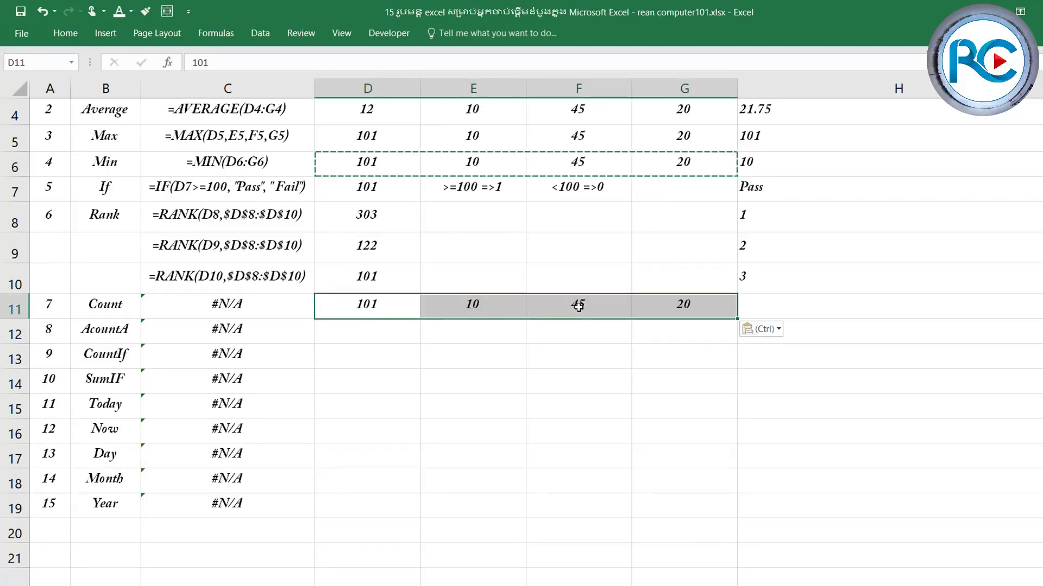
# Step: Replace the value in F11 with the text 'A'
pyautogui.click(577, 305)
pyautogui.write('A')
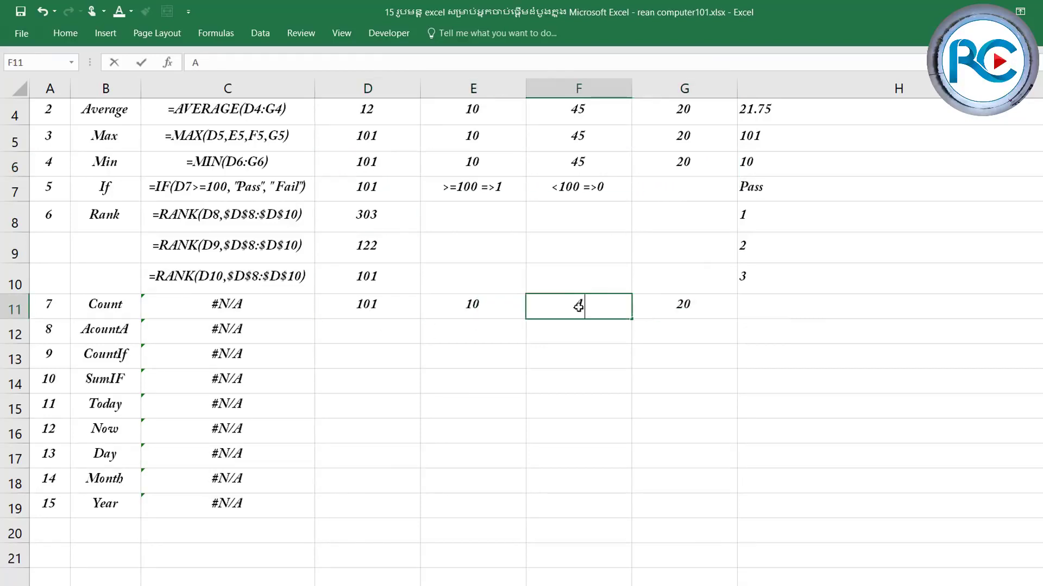
pyautogui.press('Return')
pyautogui.click(760, 312)
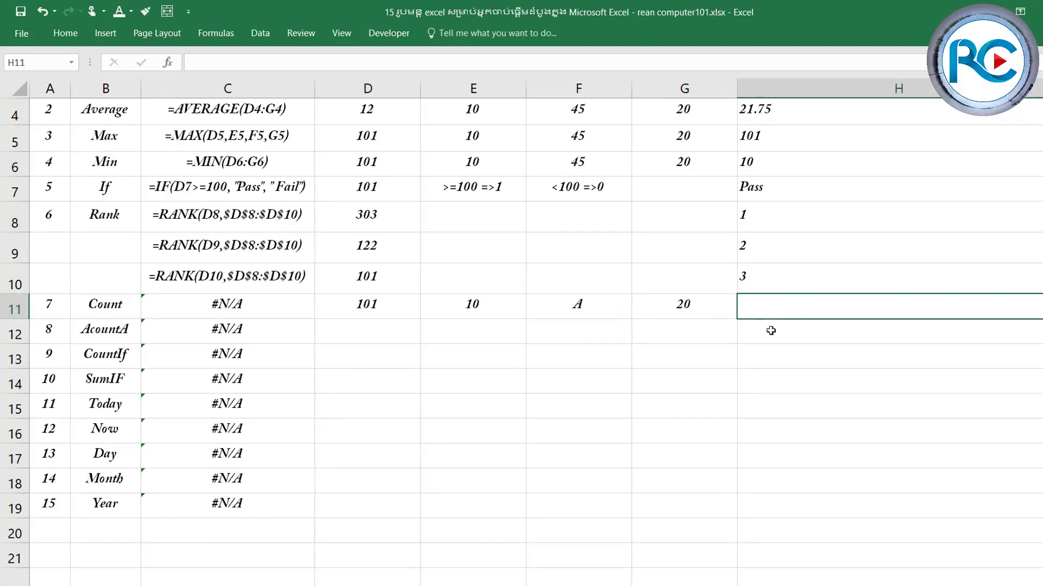
pyautogui.click(100, 314)
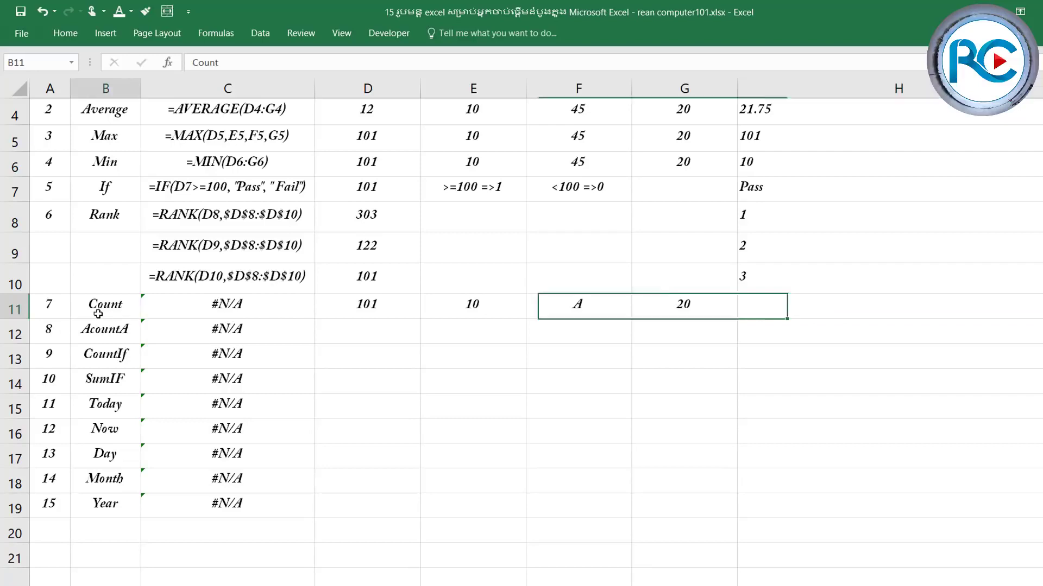
pyautogui.click(773, 306)
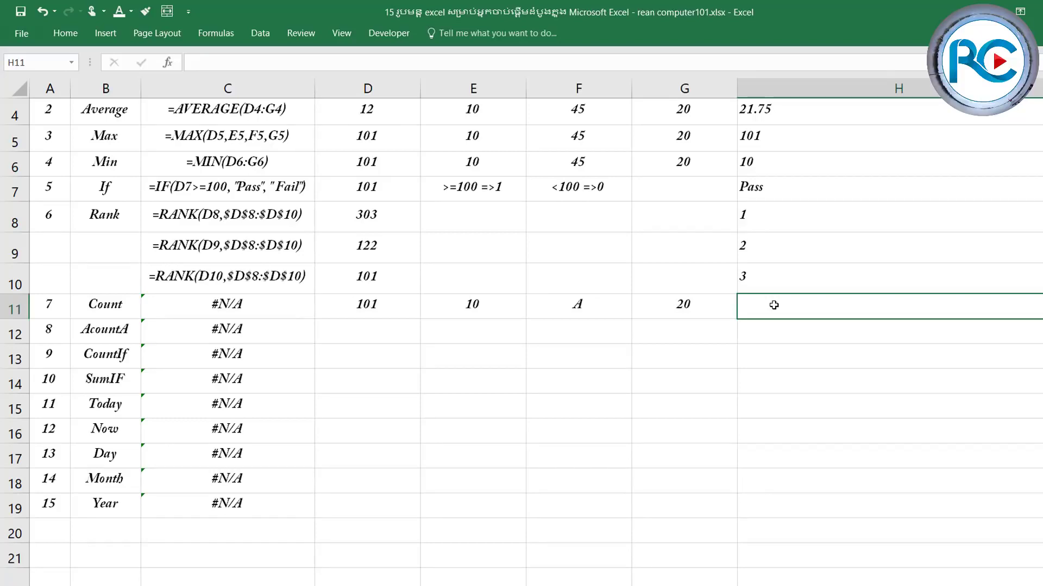
# Step: Delete the 10 from E11, leaving Data2 of the Count row blank
pyautogui.moveTo(361, 301); pyautogui.dragTo(679, 311)
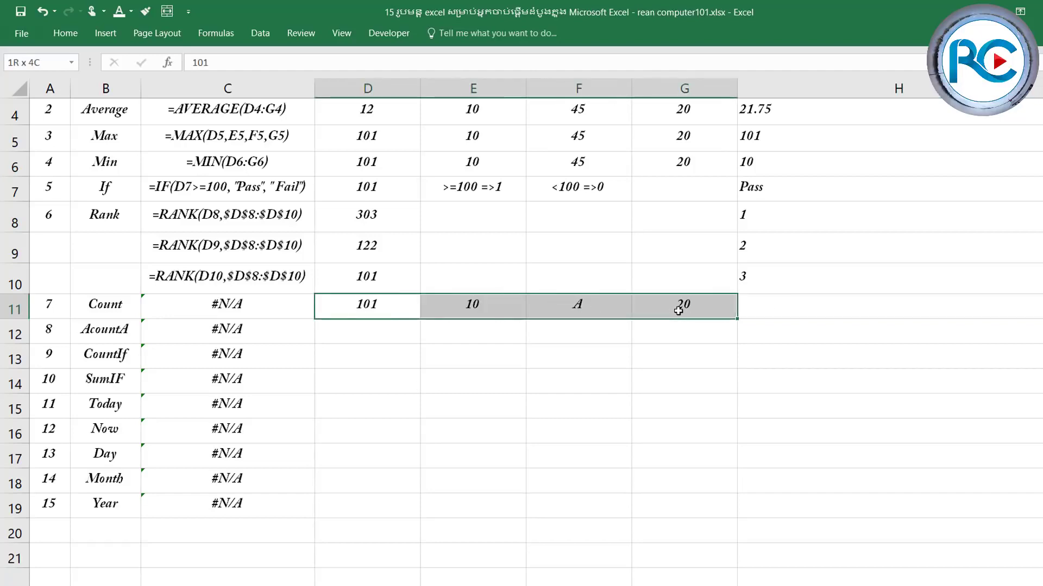
pyautogui.click(473, 308)
pyautogui.press('BackSpace')
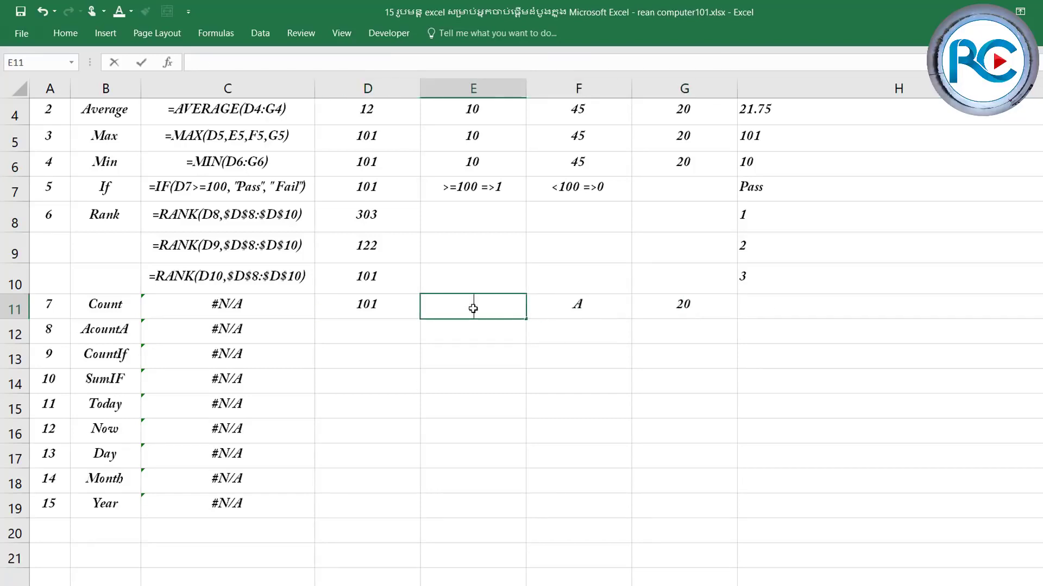
pyautogui.click(549, 306)
pyautogui.moveTo(350, 307); pyautogui.dragTo(665, 303)
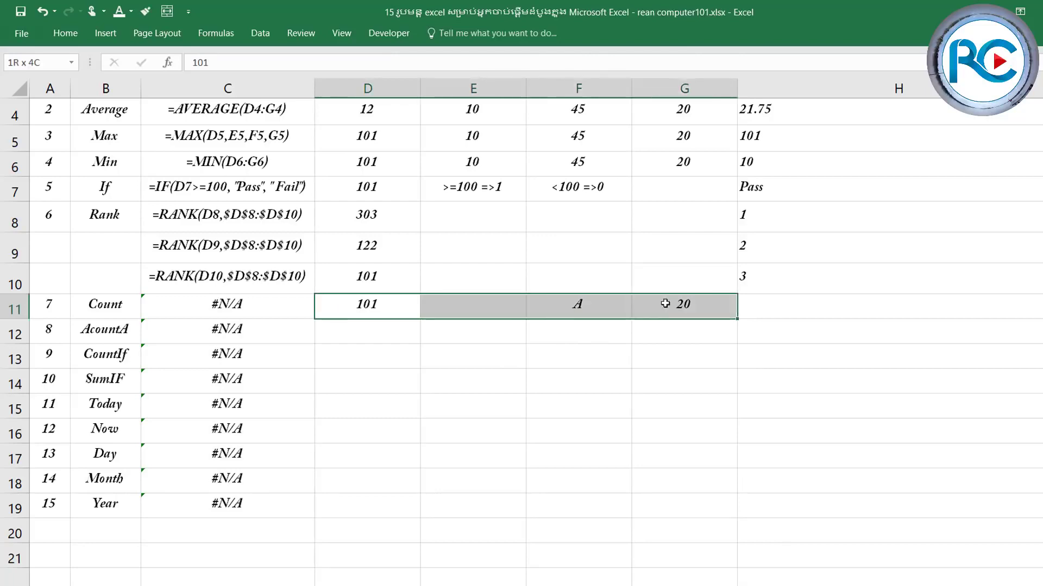
pyautogui.click(777, 305)
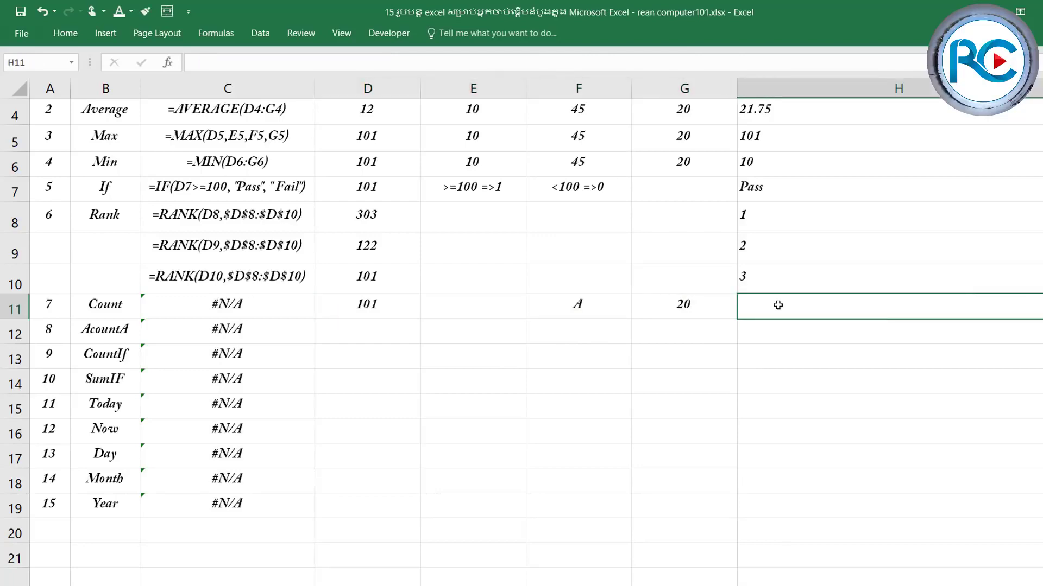
# Step: Enter =COUNT(D11:G11) in H11, which returns 2
pyautogui.write('=')
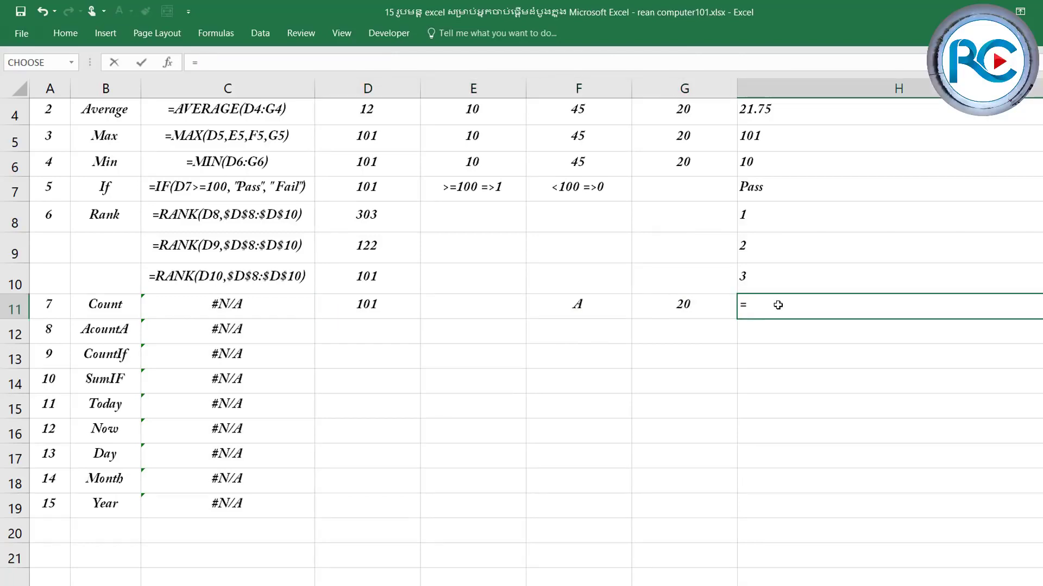
pyautogui.write('count')
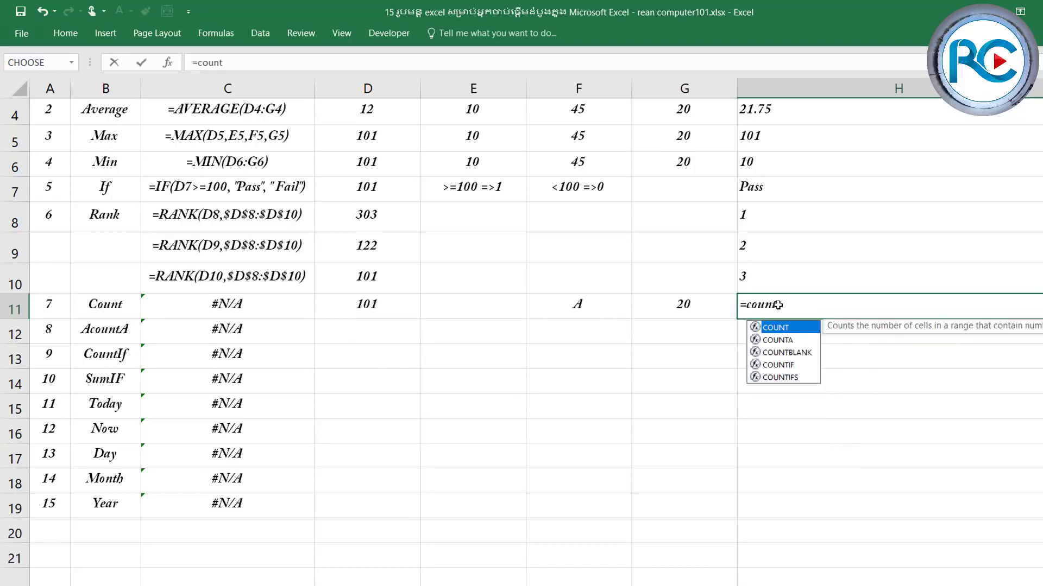
pyautogui.write('(')
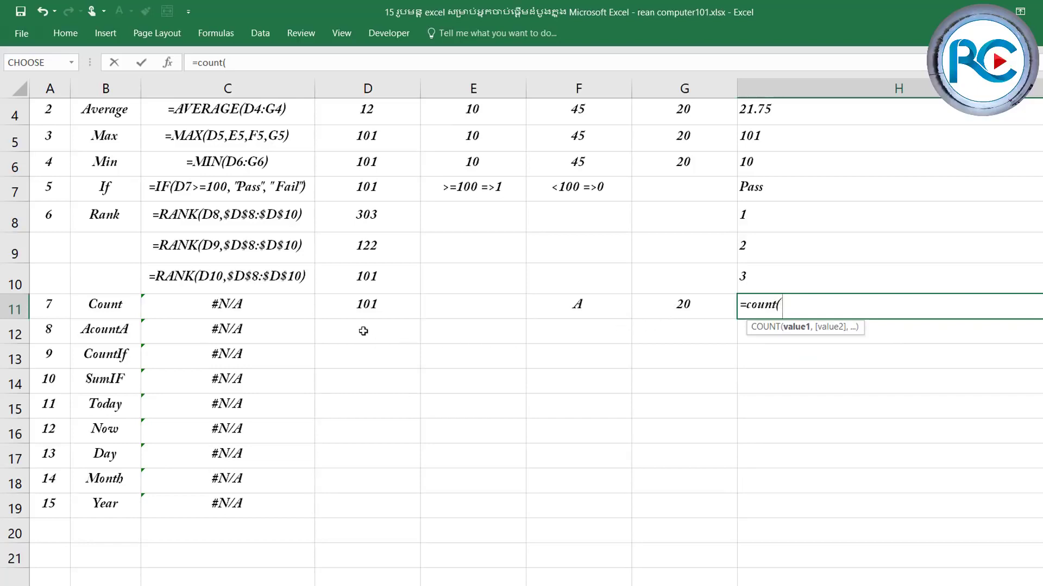
pyautogui.moveTo(359, 306); pyautogui.dragTo(672, 302)
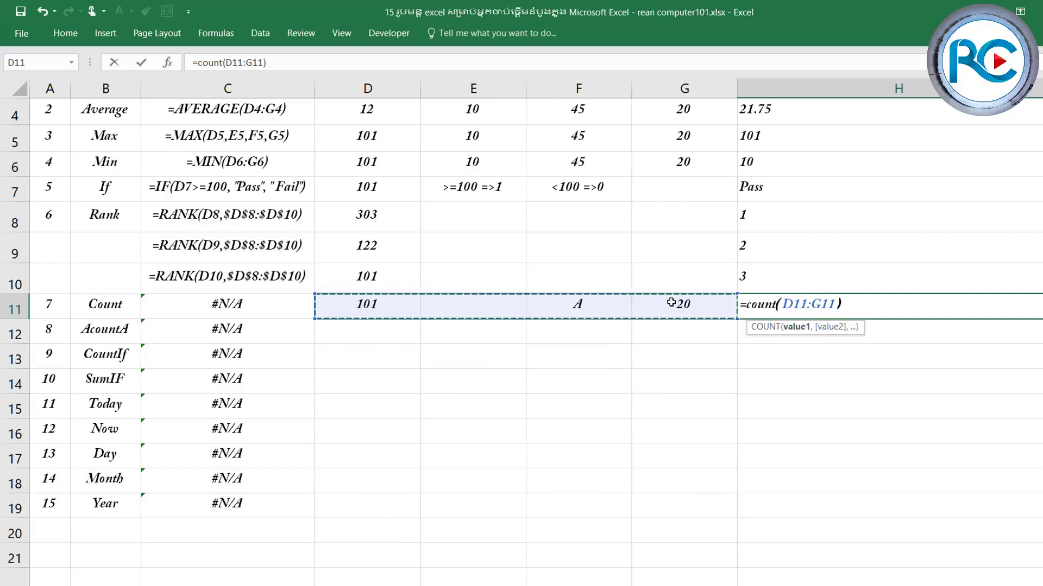
pyautogui.write(')')
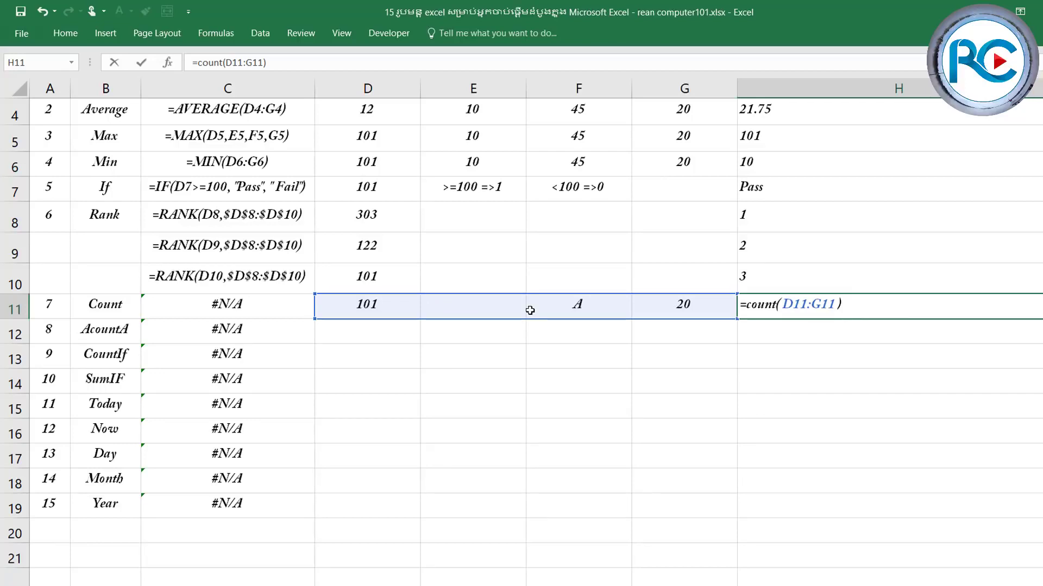
pyautogui.press('Return')
pyautogui.click(369, 308)
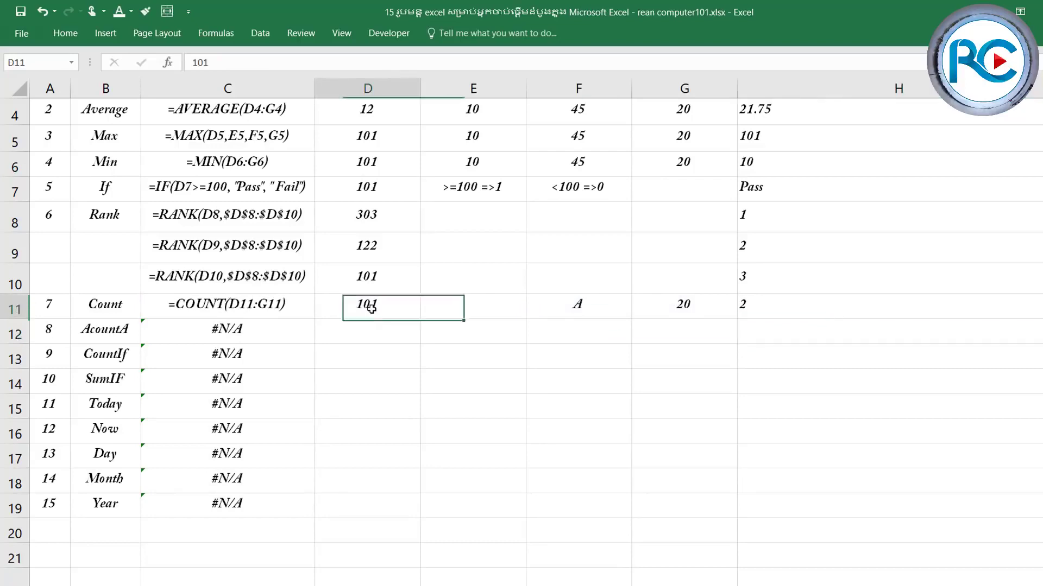
# Step: Change F11's text from A to 12A
pyautogui.click(686, 314)
pyautogui.click(552, 309)
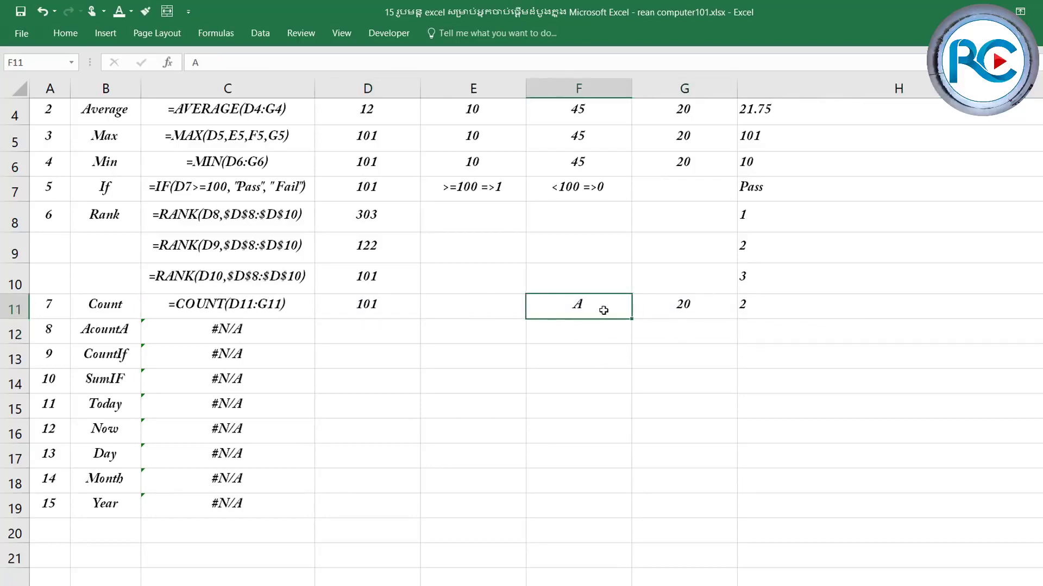
pyautogui.doubleClick(571, 305)
pyautogui.write('12')
pyautogui.press('Return')
pyautogui.click(598, 309)
# Step: Enter 12 in the empty cell E11 so the COUNT result becomes 3
pyautogui.click(486, 309)
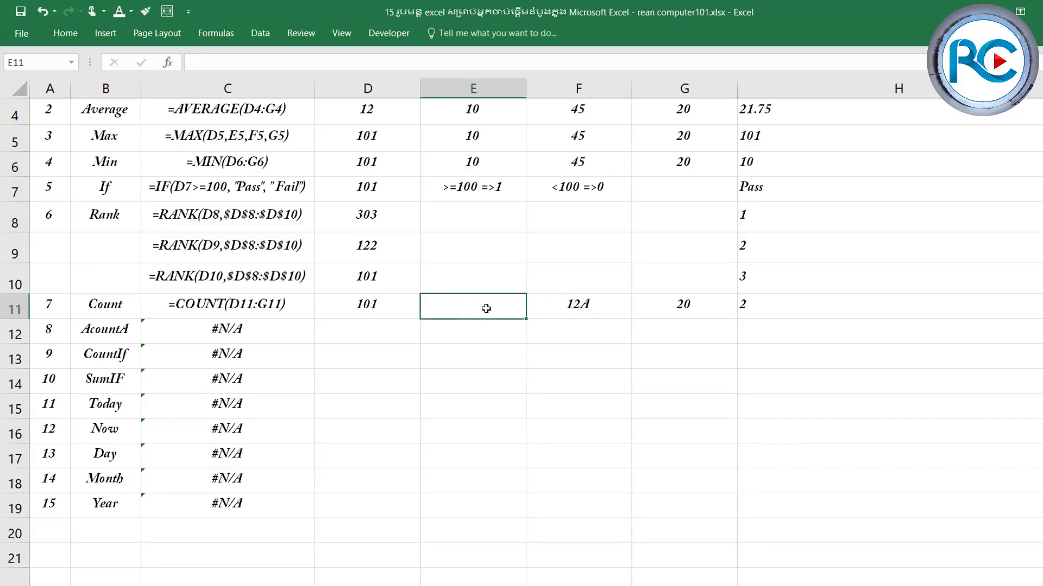
pyautogui.write('12')
pyautogui.press('Return')
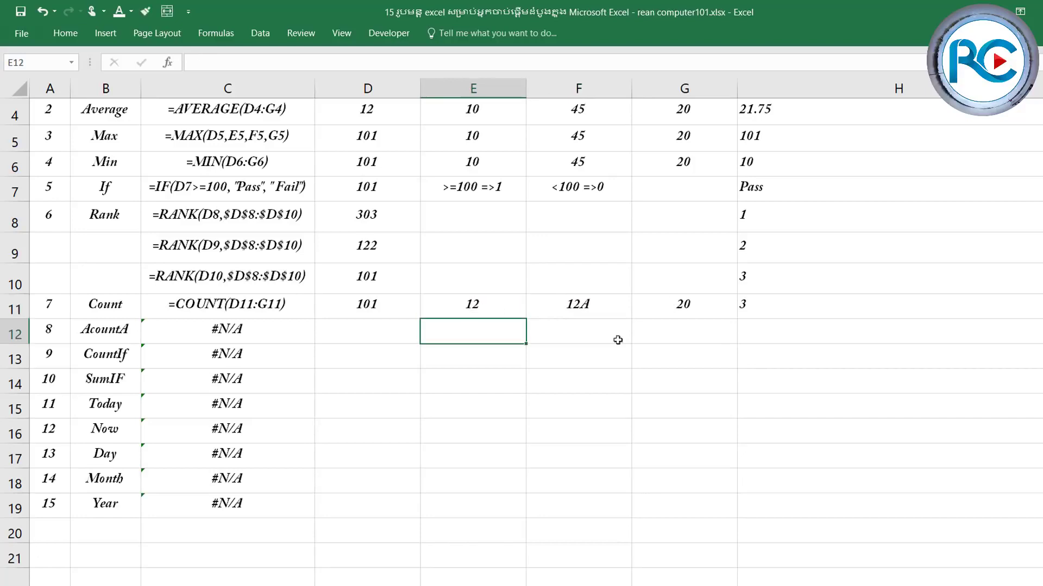
pyautogui.click(798, 312)
pyautogui.click(686, 304)
pyautogui.click(478, 305)
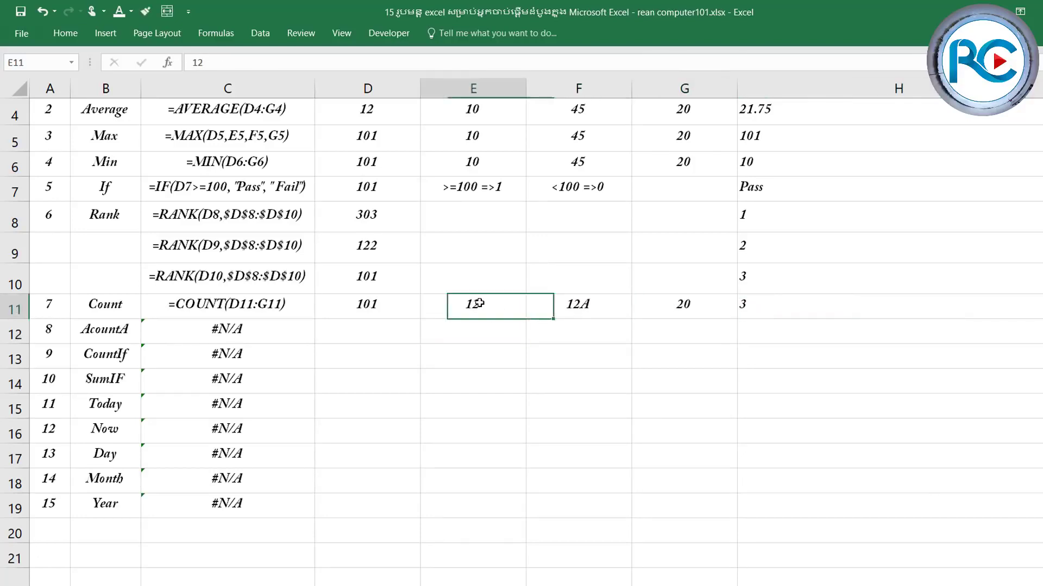
pyautogui.click(380, 304)
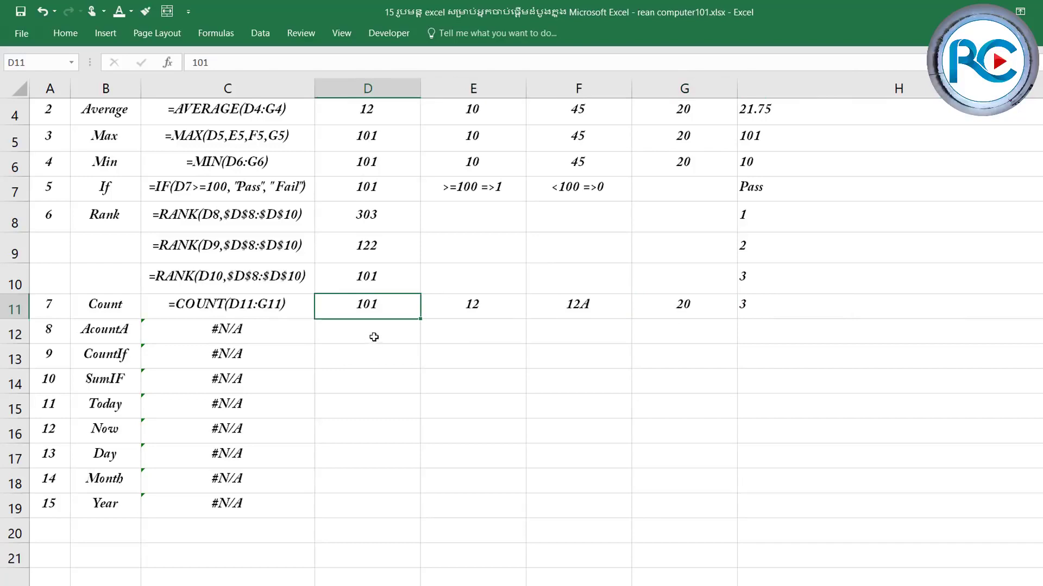
pyautogui.click(375, 337)
# Step: Fill the Count row's values 101, 12, 12A and 21 down into row 12
pyautogui.moveTo(367, 304); pyautogui.dragTo(665, 309)
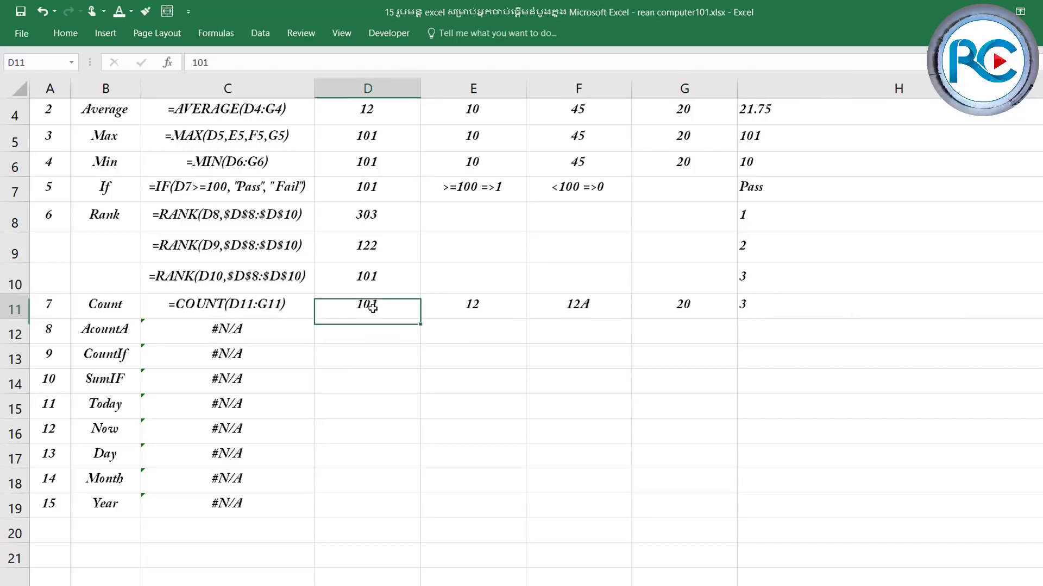
pyautogui.keyDown('shift'); pyautogui.click(731, 331); pyautogui.keyUp('shift')
pyautogui.moveTo(732, 344); pyautogui.dragTo(732, 346)
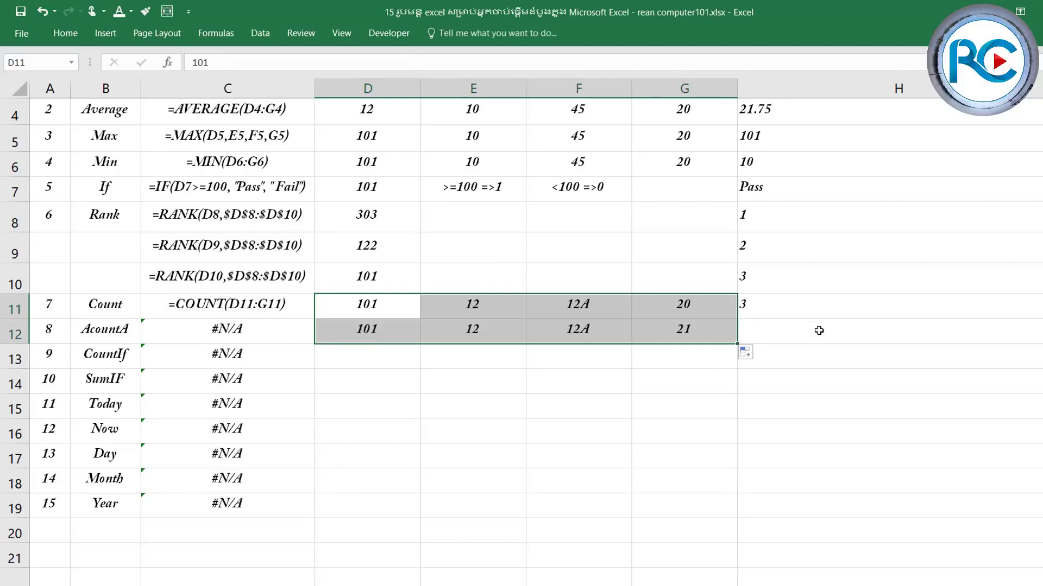
pyautogui.click(819, 330)
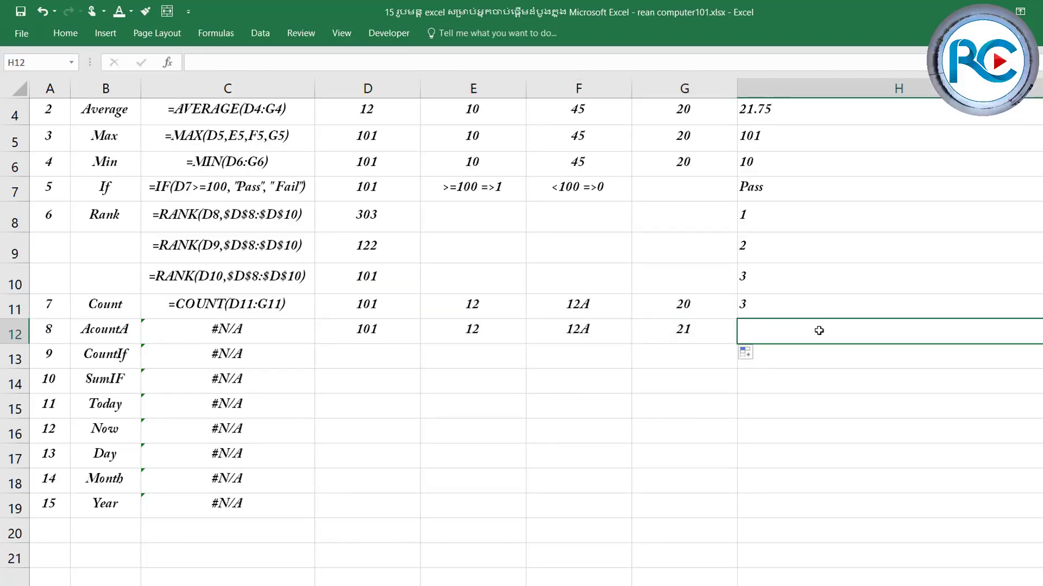
# Step: Correct the B12 label from AcountA to countA
pyautogui.doubleClick(107, 331)
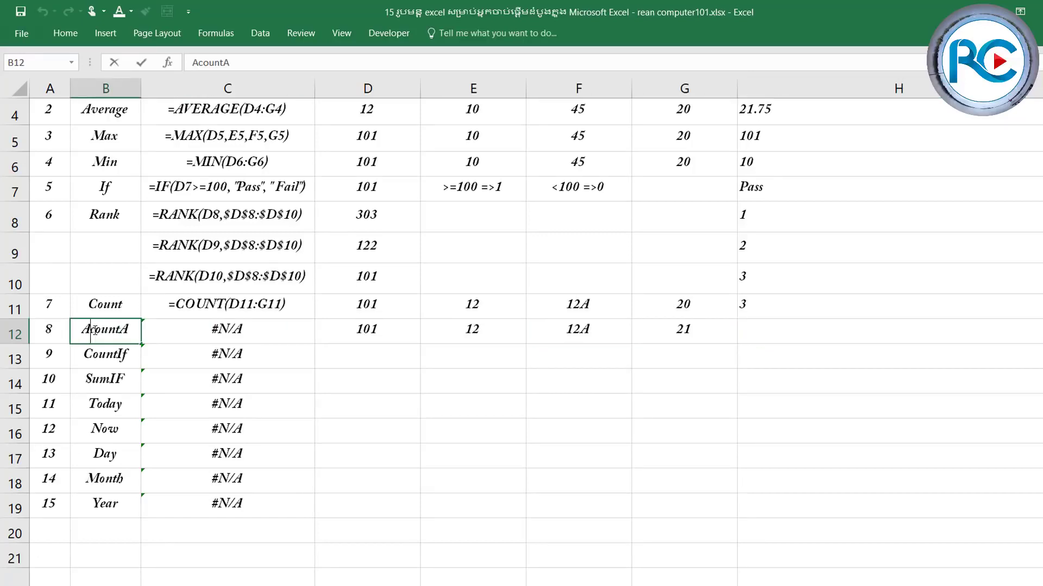
pyautogui.press('BackSpace')
pyautogui.press('Return')
pyautogui.press('Up')
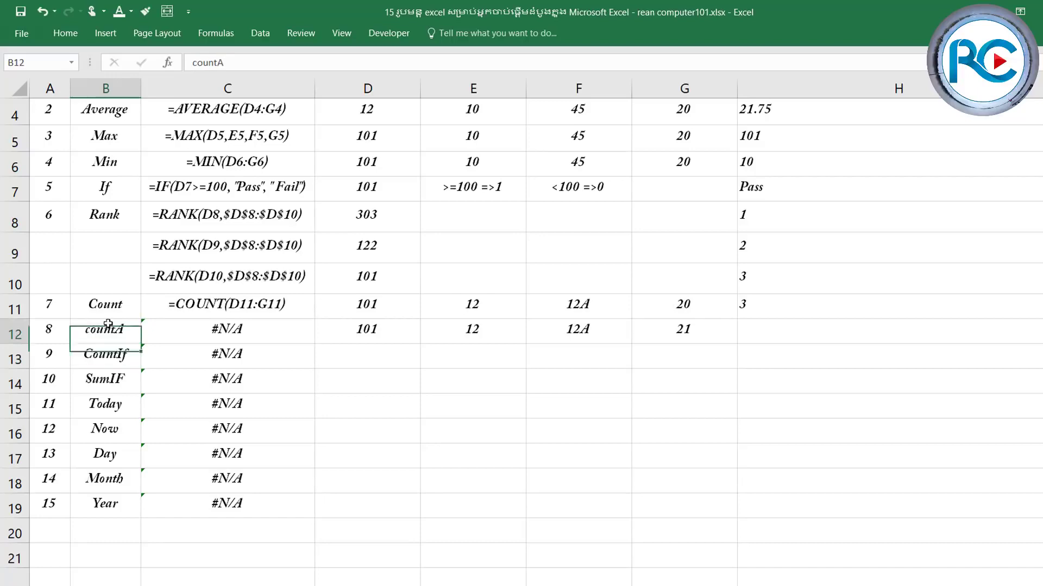
pyautogui.click(781, 337)
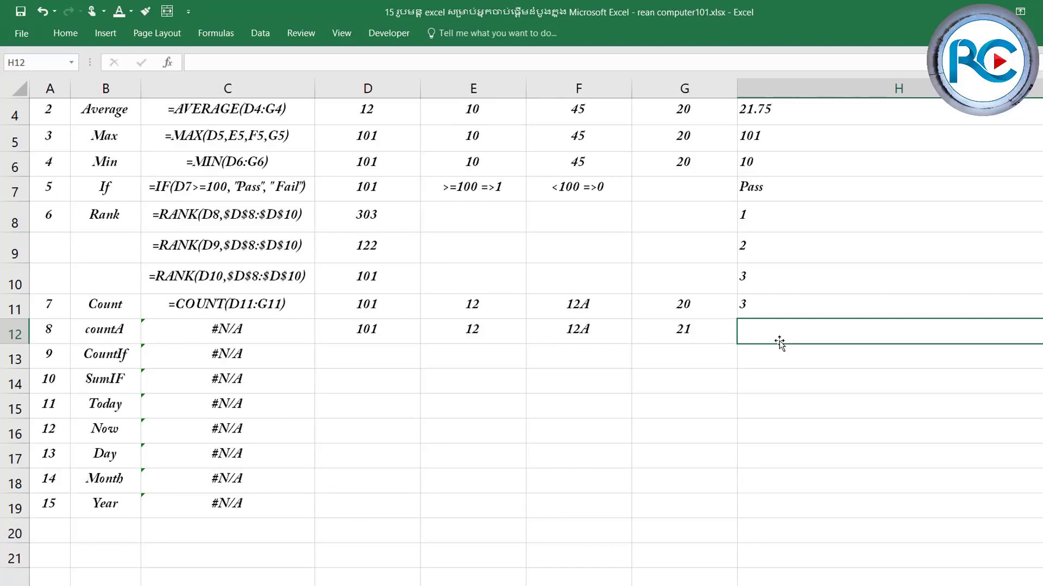
# Step: Enter =COUNTA(D12:G12) in H12 so it returns 4
pyautogui.write('=cou')
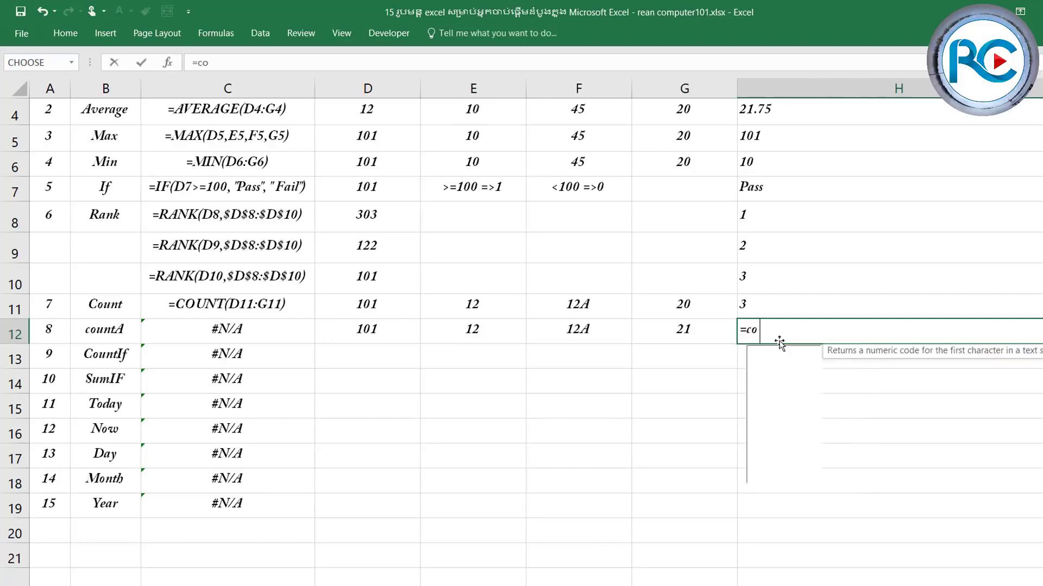
pyautogui.write('nta')
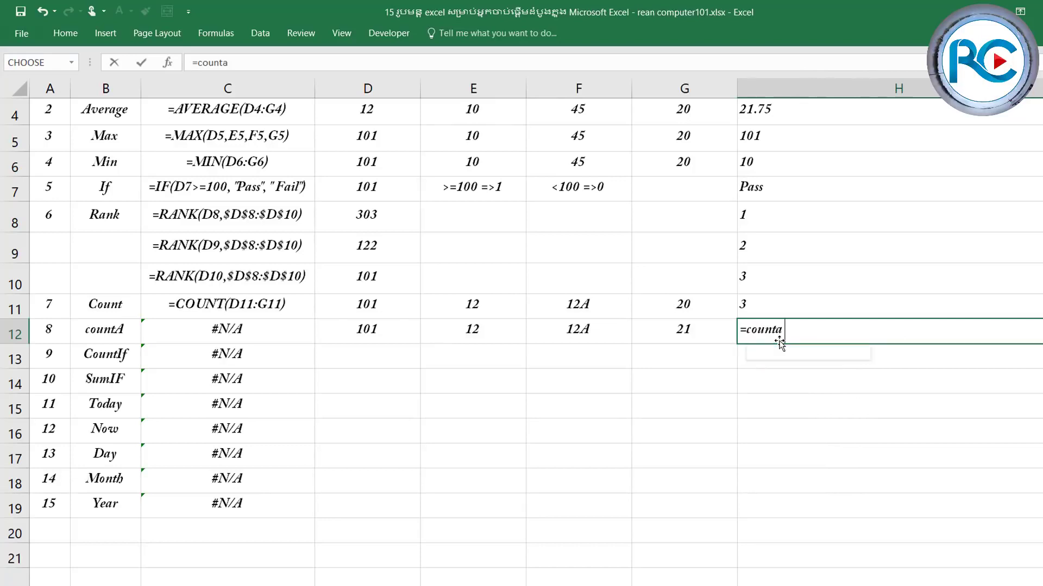
pyautogui.write('(')
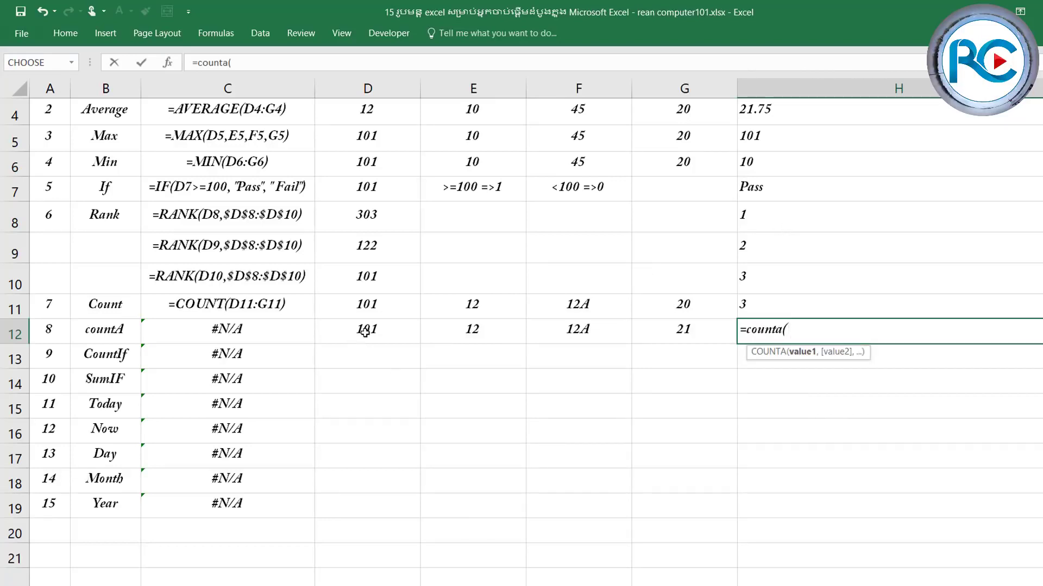
pyautogui.moveTo(363, 333); pyautogui.dragTo(660, 331)
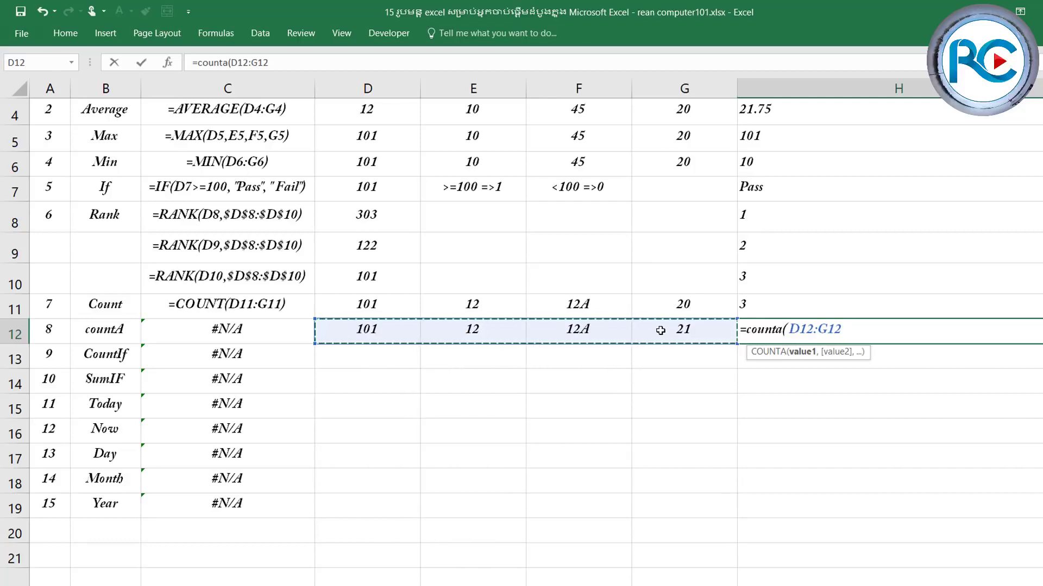
pyautogui.write(')')
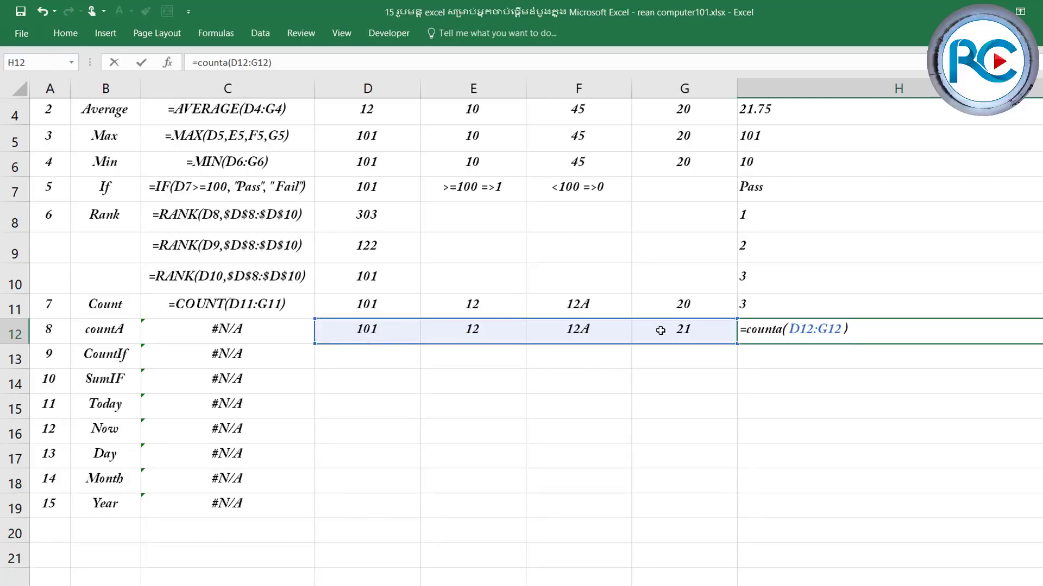
pyautogui.press('Return')
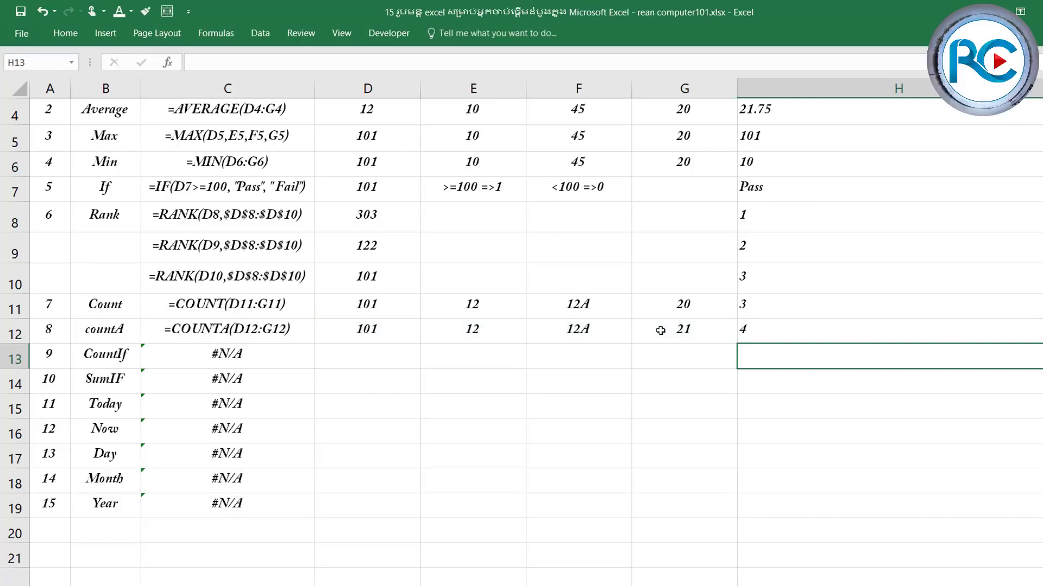
# Step: Check the row 12 values and clear the 21 from G12
pyautogui.click(378, 329)
pyautogui.click(489, 332)
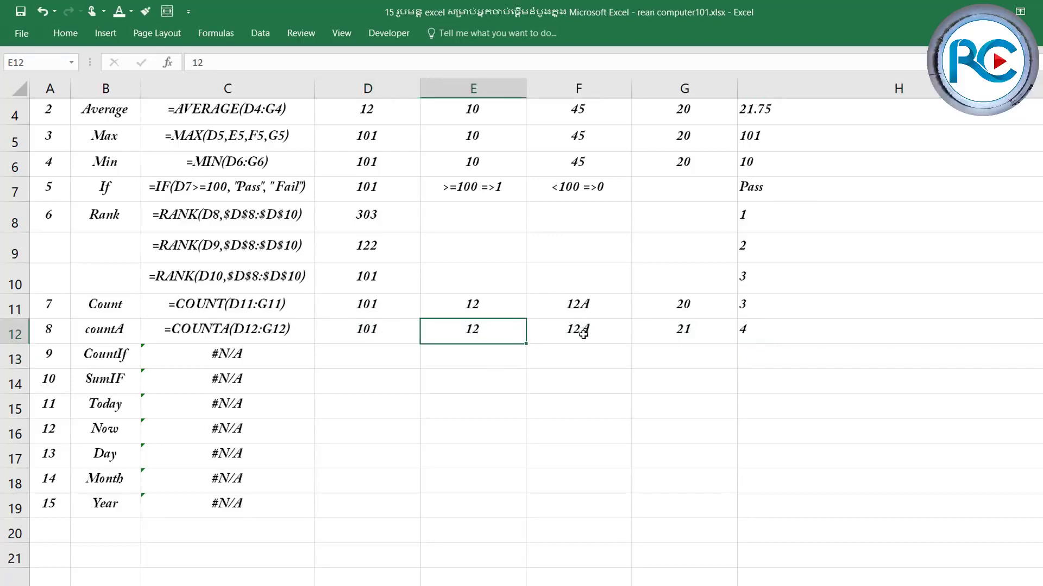
pyautogui.click(583, 334)
pyautogui.click(672, 331)
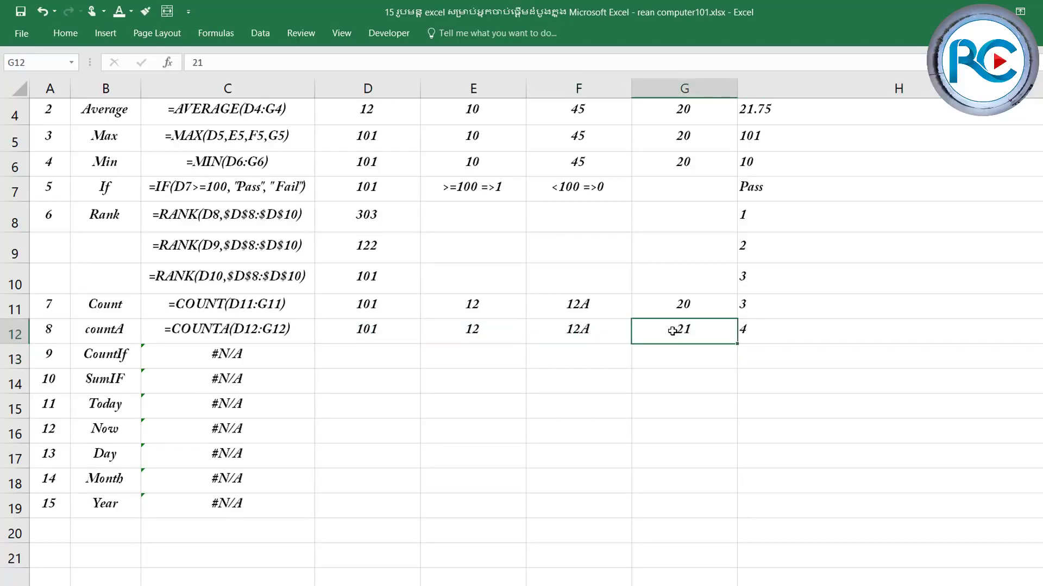
pyautogui.press('BackSpace')
pyautogui.press('Return')
# Step: Re-enter G12's value and confirm COUNTA in H12 still counts 4 cells
pyautogui.click(672, 333)
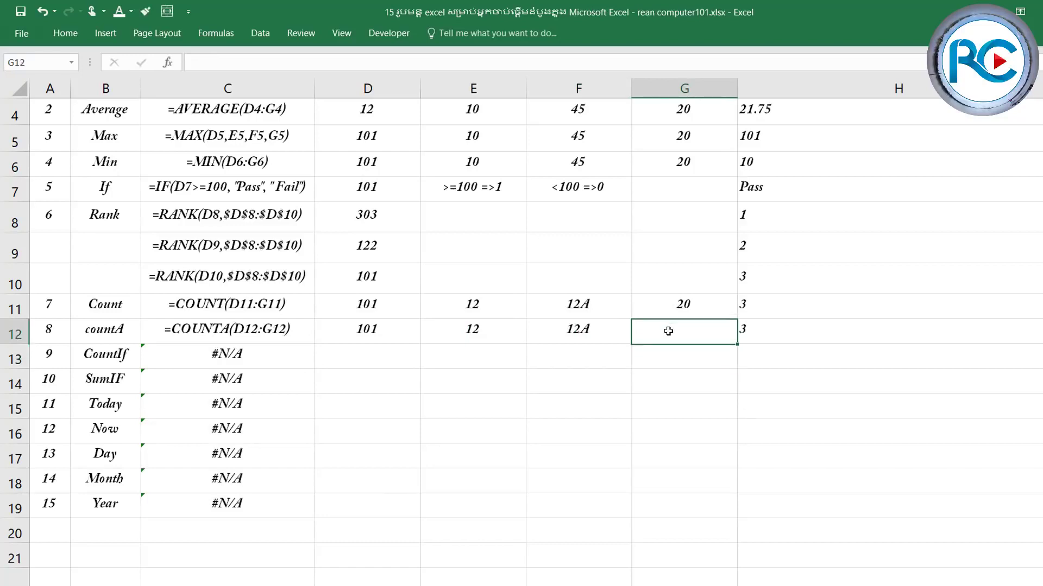
pyautogui.click(576, 333)
pyautogui.click(483, 333)
pyautogui.click(380, 332)
pyautogui.click(680, 328)
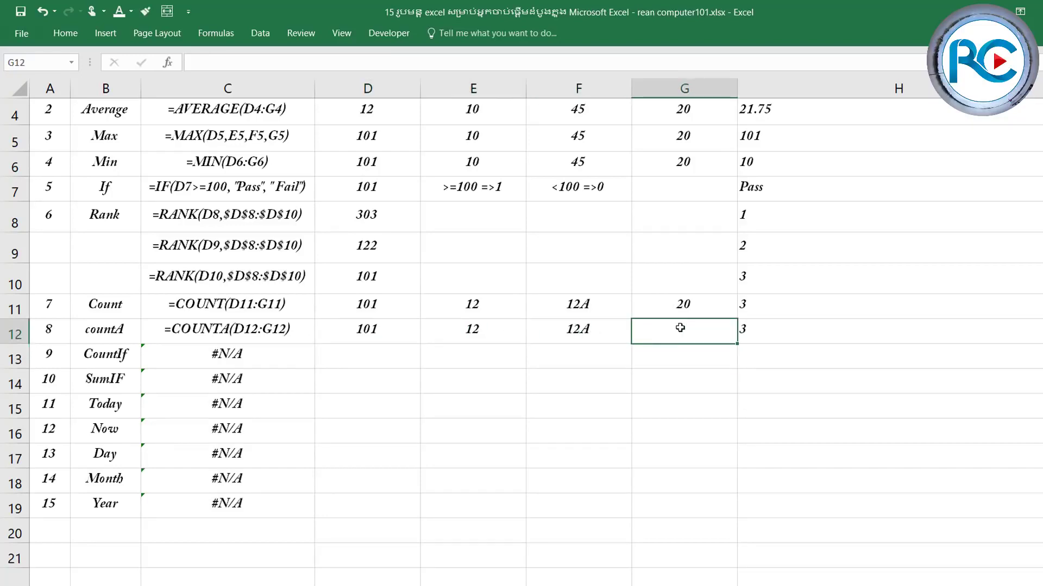
pyautogui.write('21')
pyautogui.press('Return')
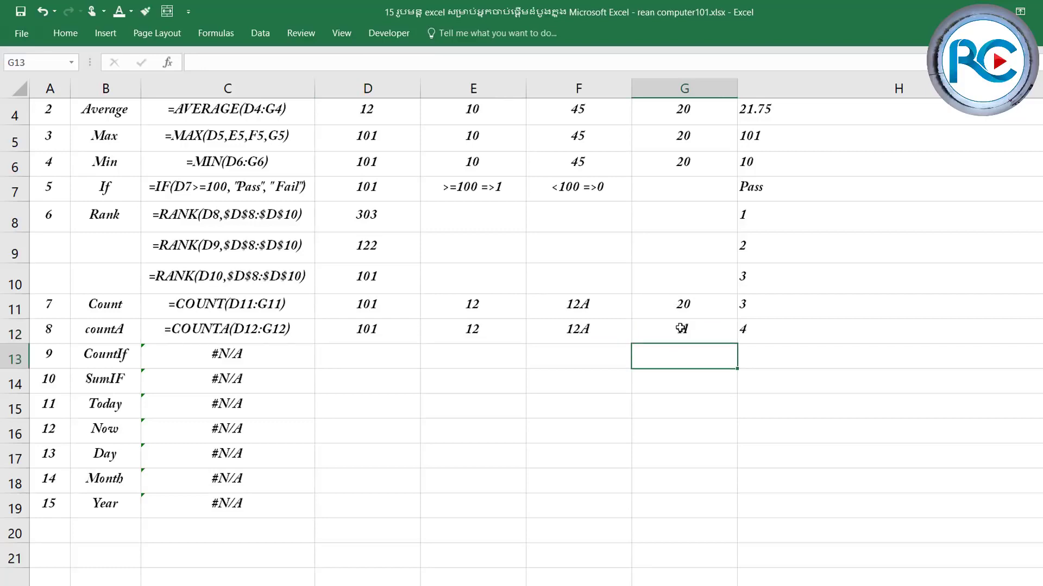
pyautogui.click(681, 328)
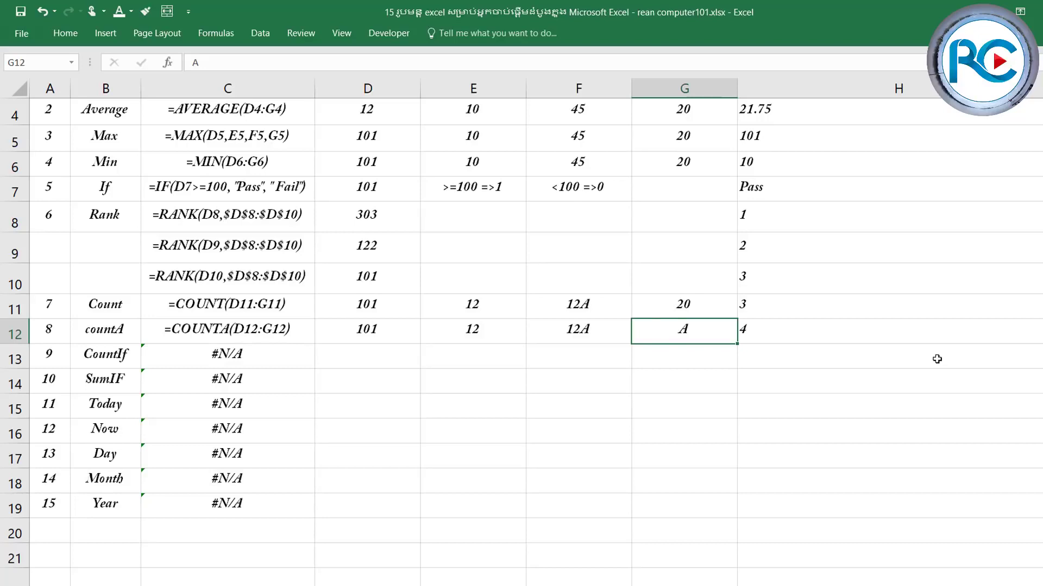
pyautogui.click(828, 331)
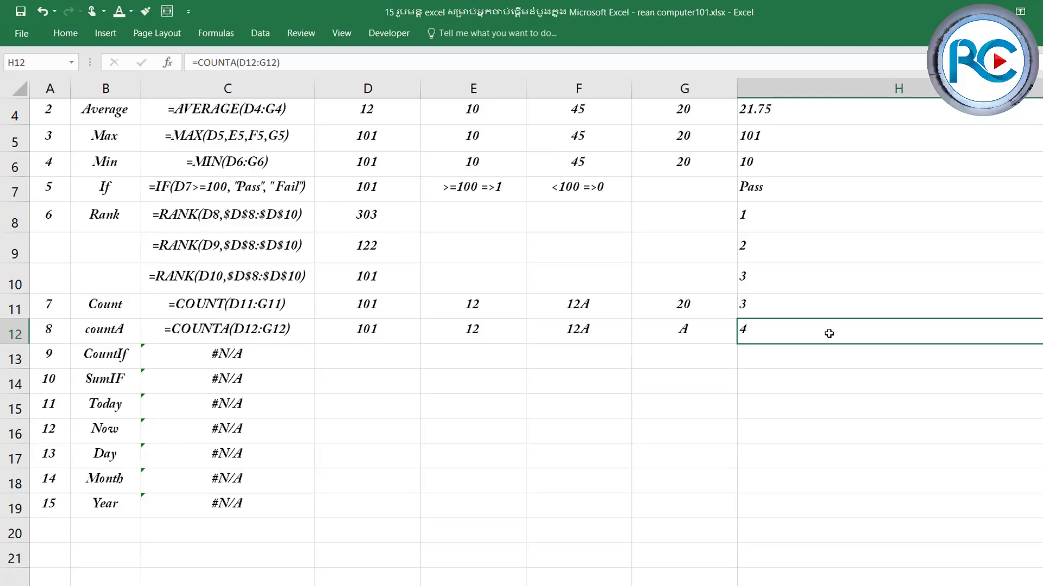
pyautogui.click(374, 356)
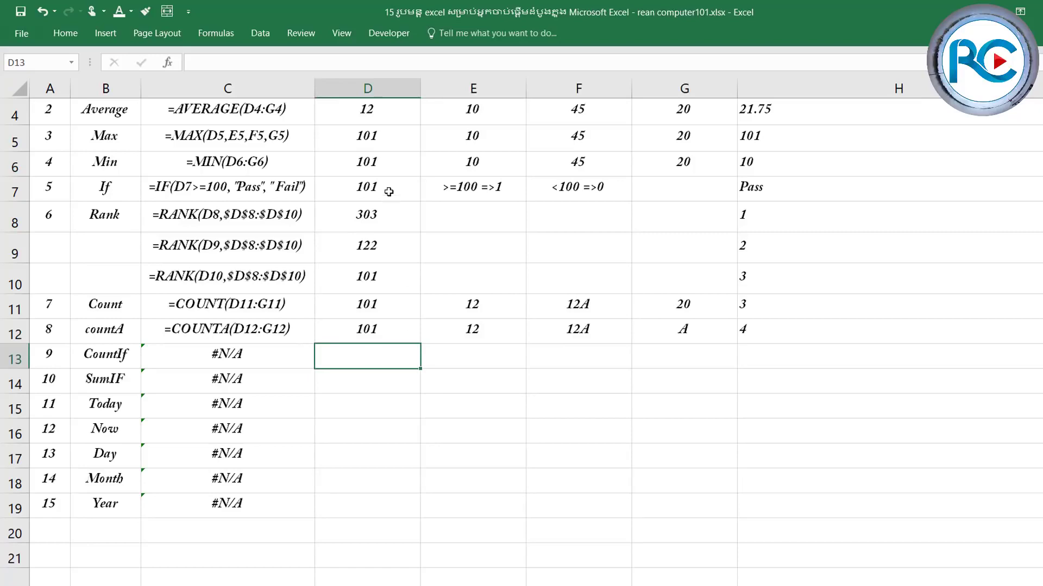
# Step: Copy the Min row numbers D6:G6 into D13:G13
pyautogui.moveTo(380, 166); pyautogui.dragTo(661, 168)
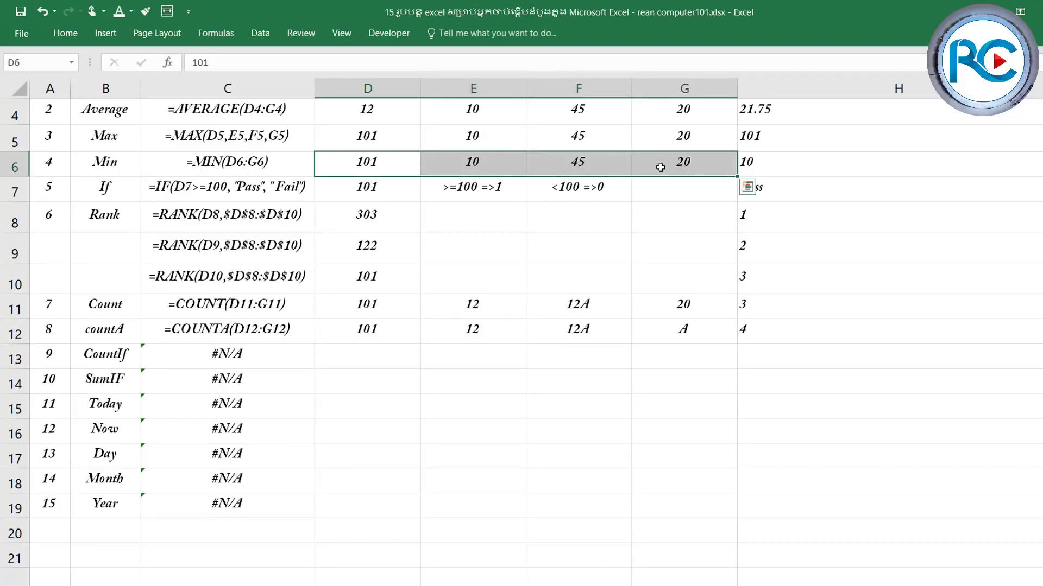
pyautogui.hotkey('ctrl', 'c')
pyautogui.click(373, 353)
pyautogui.hotkey('ctrl', 'v')
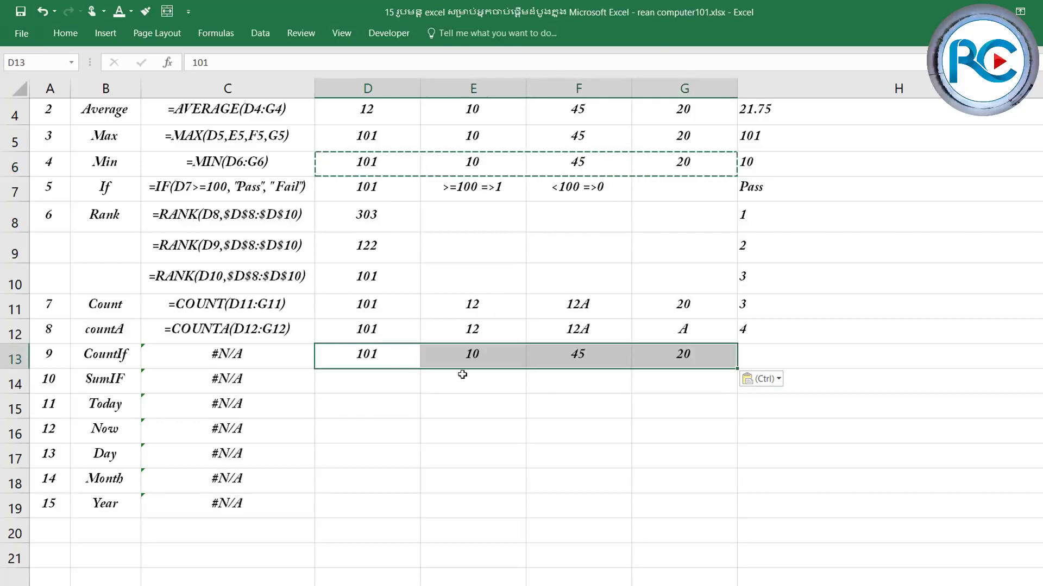
# Step: Change F13 to 55, leaving D13:G13 selected as the CountIf data
pyautogui.click(574, 363)
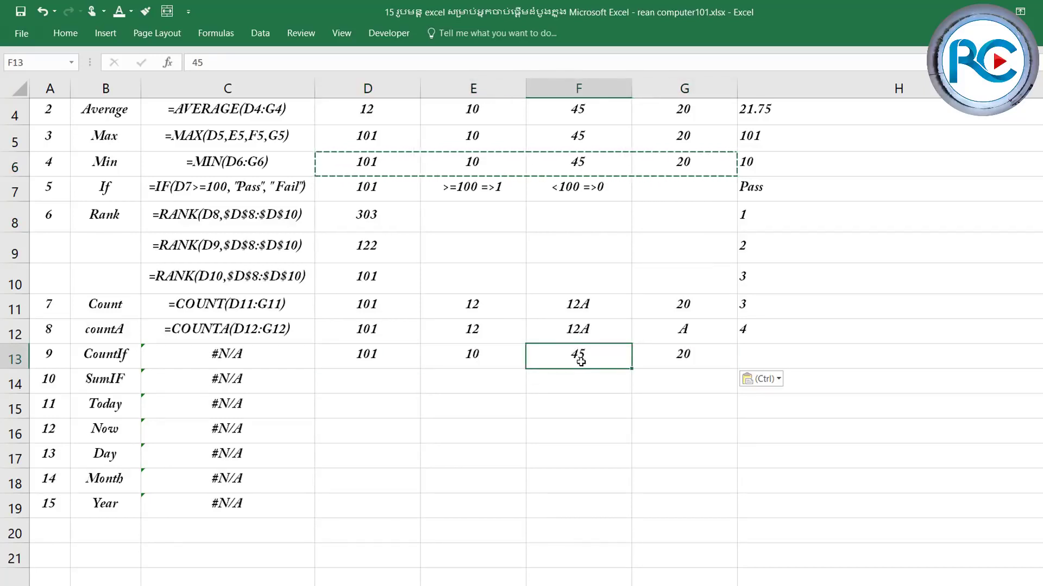
pyautogui.write('55')
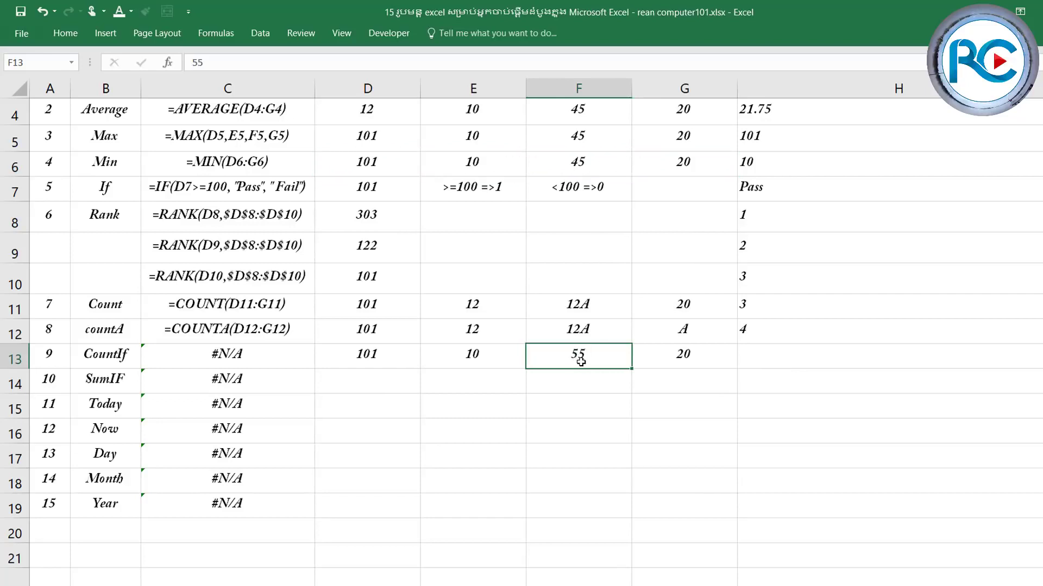
pyautogui.press('Return')
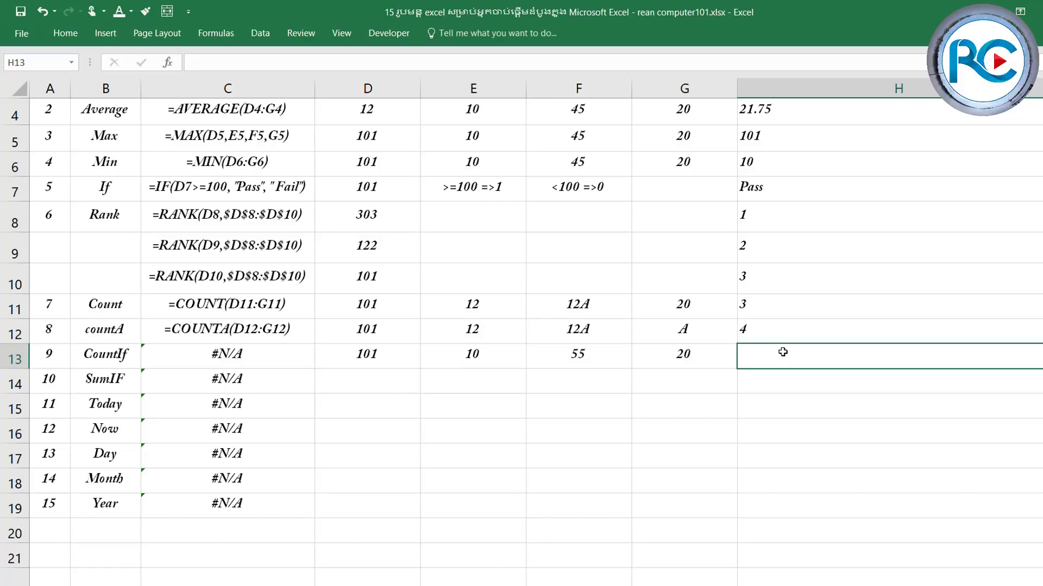
pyautogui.moveTo(353, 350); pyautogui.dragTo(687, 358)
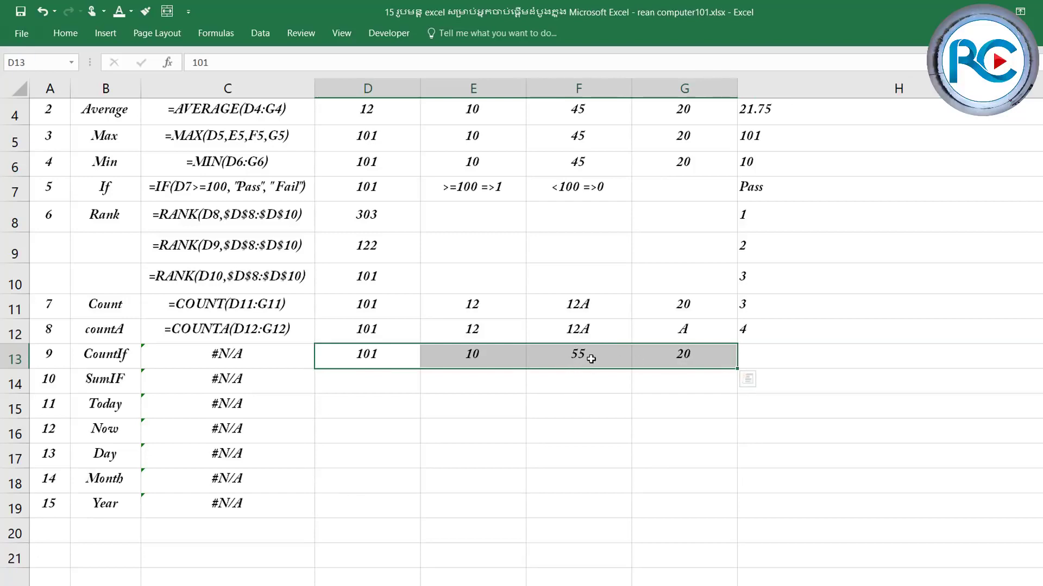
pyautogui.moveTo(348, 356); pyautogui.dragTo(681, 360)
# Step: Enter =COUNTIF(D13:G13,"<50") in H13, returning 2
pyautogui.click(772, 360)
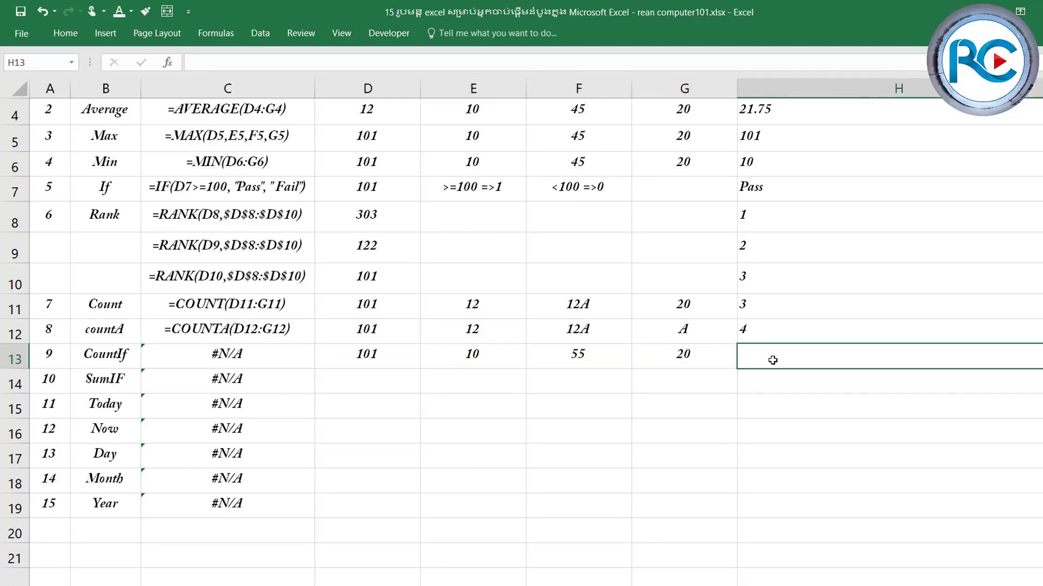
pyautogui.write('=if')
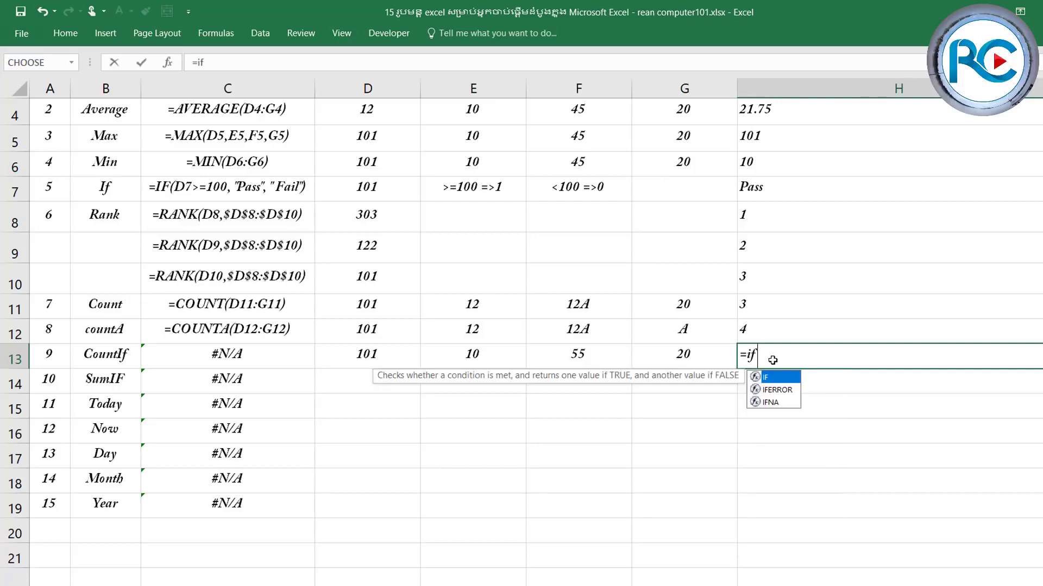
pyautogui.write('(')
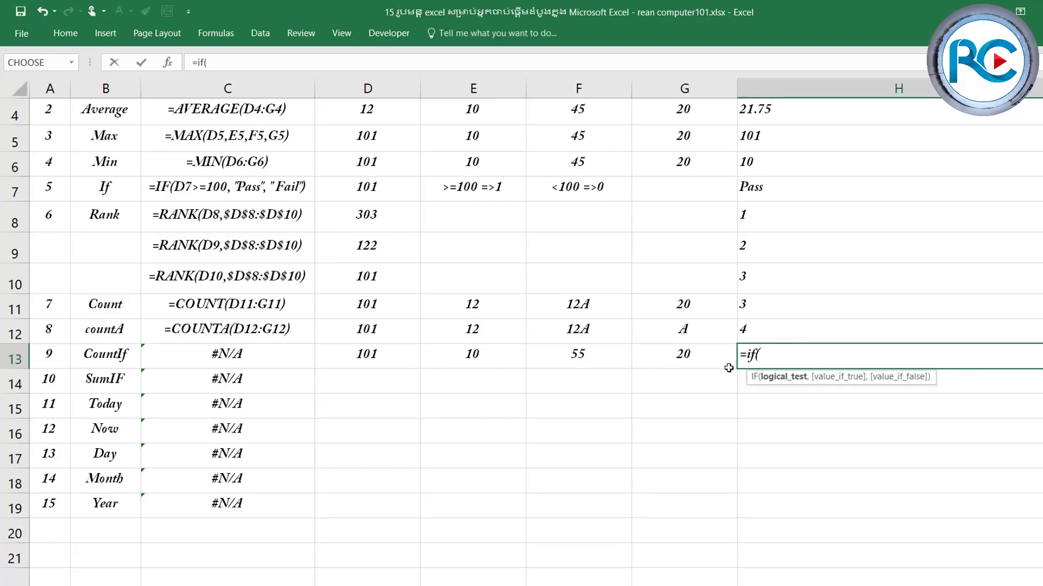
pyautogui.press('BackSpace')
pyautogui.press('BackSpace')
pyautogui.press('BackSpace')
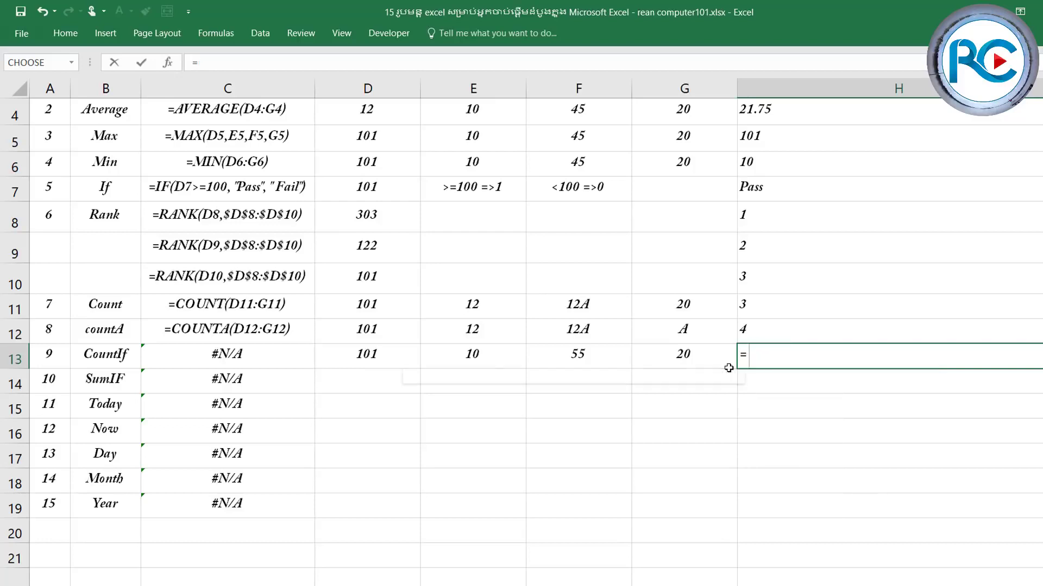
pyautogui.write('coun')
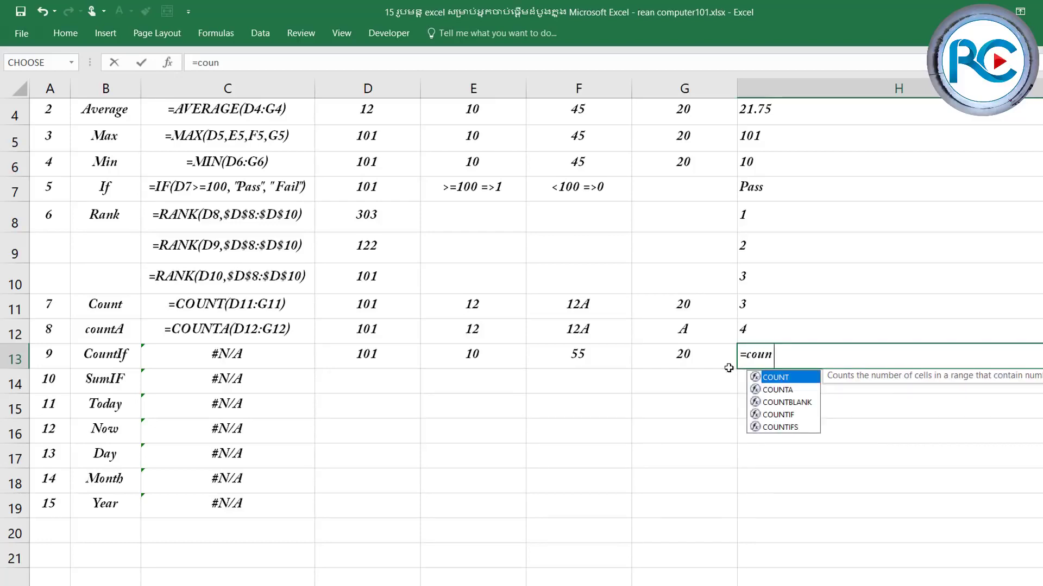
pyautogui.write('tif')
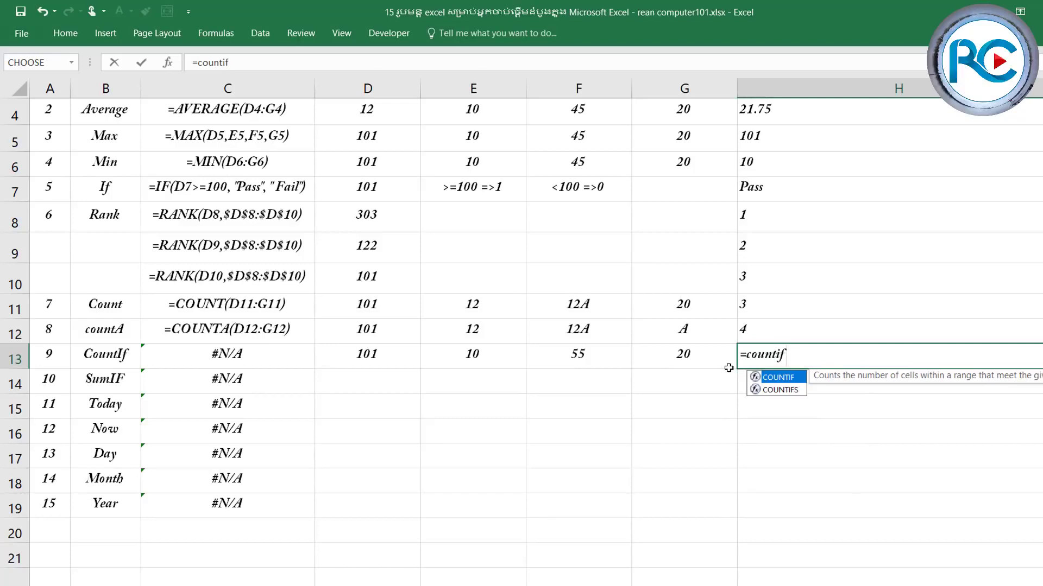
pyautogui.write('(')
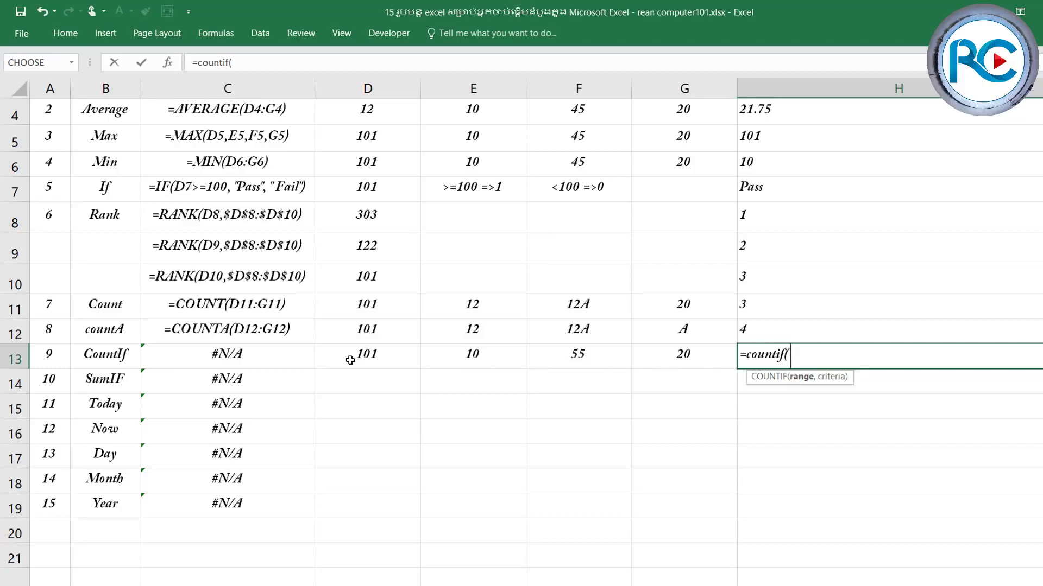
pyautogui.moveTo(353, 359); pyautogui.dragTo(682, 358)
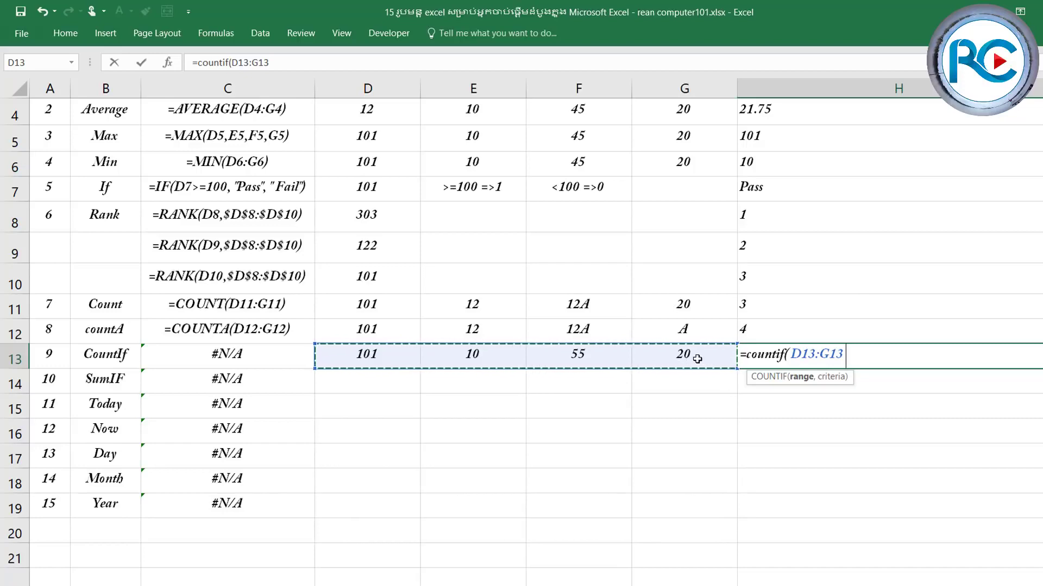
pyautogui.write(',')
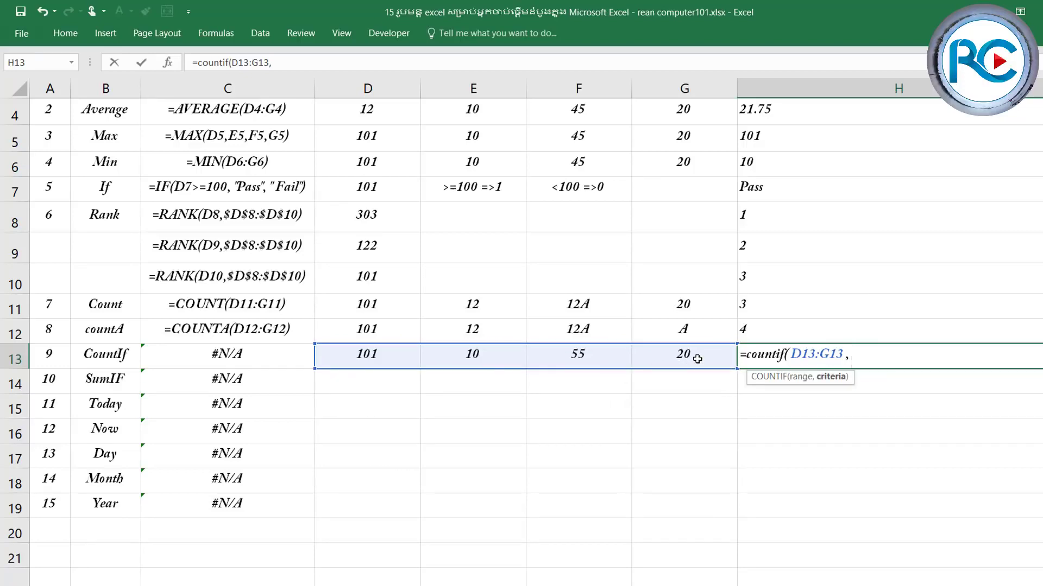
pyautogui.write('"')
pyautogui.write('>')
pyautogui.press('BackSpace')
pyautogui.write('<')
pyautogui.write('50')
pyautogui.write('"')
pyautogui.write(')')
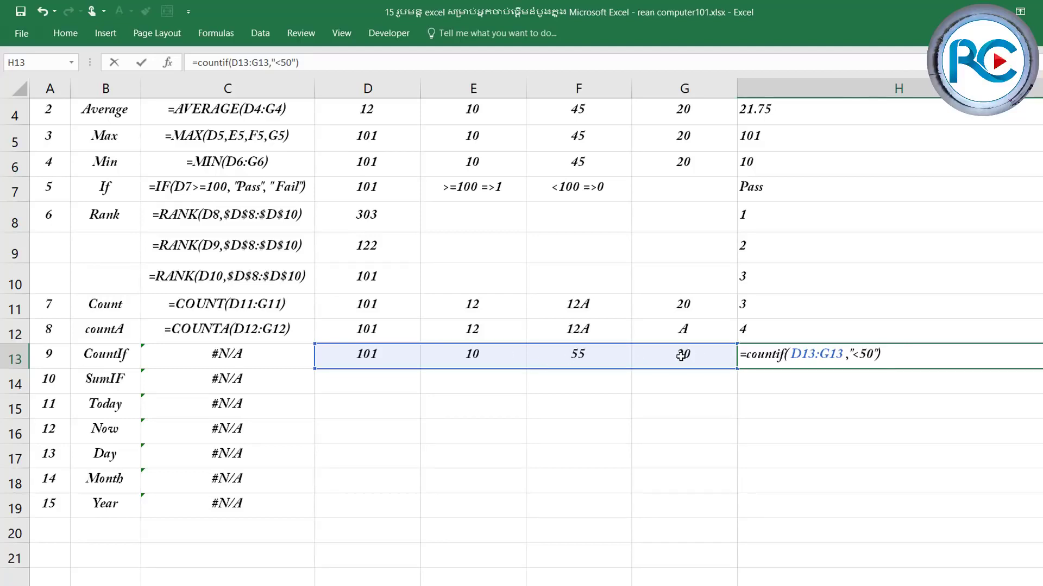
pyautogui.hotkey('ctrl', 'Return')
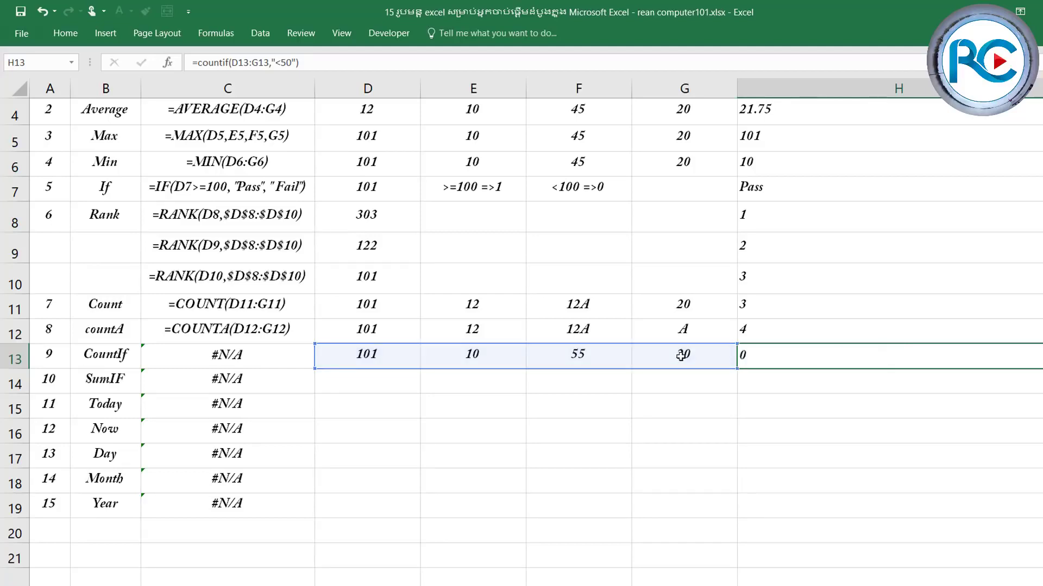
pyautogui.click(771, 363)
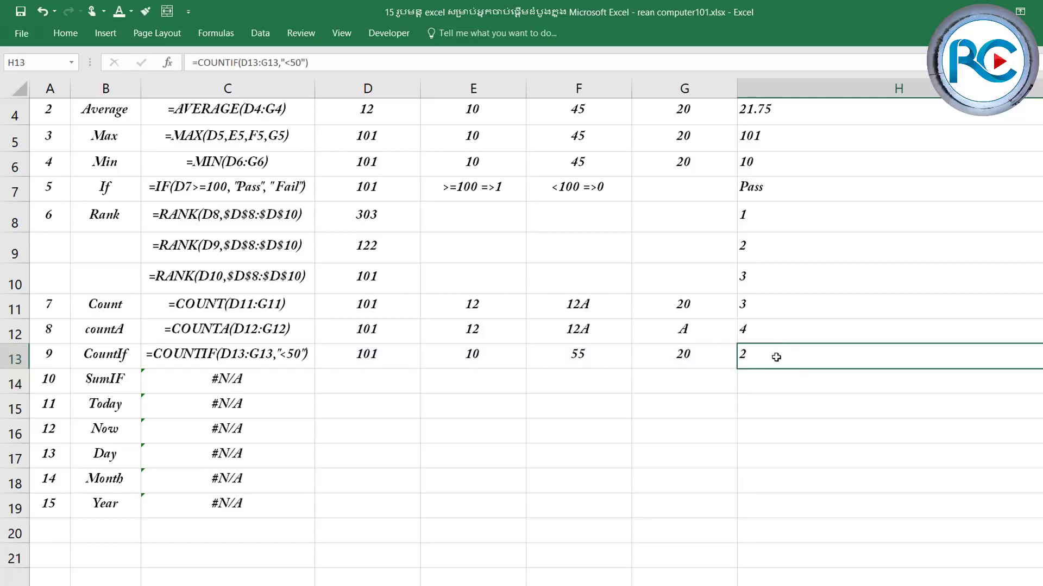
# Step: Change D13 to 10, then to 50, watching the H13 count
pyautogui.click(374, 356)
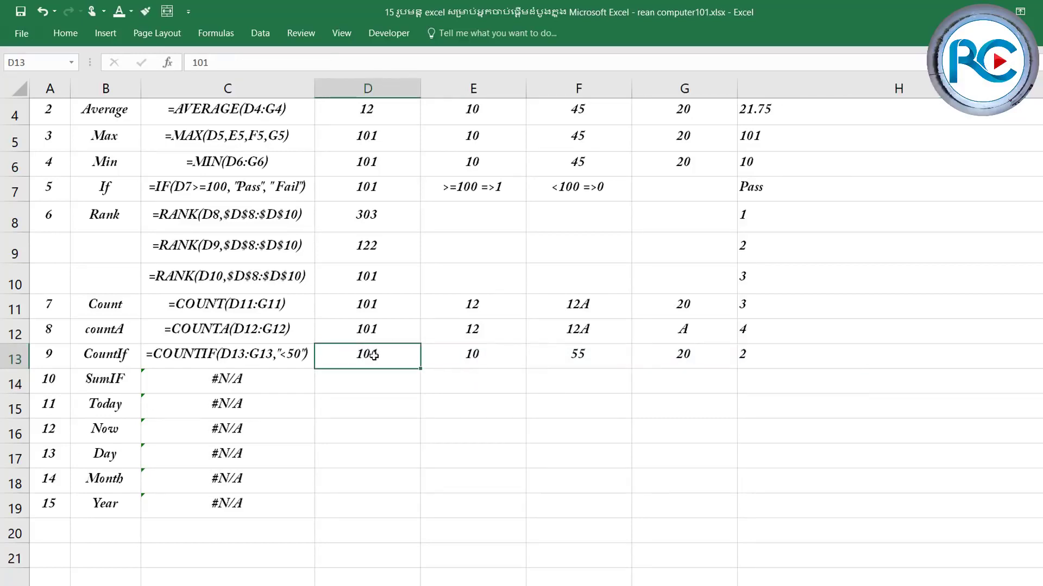
pyautogui.write('10')
pyautogui.press('Return')
pyautogui.click(796, 358)
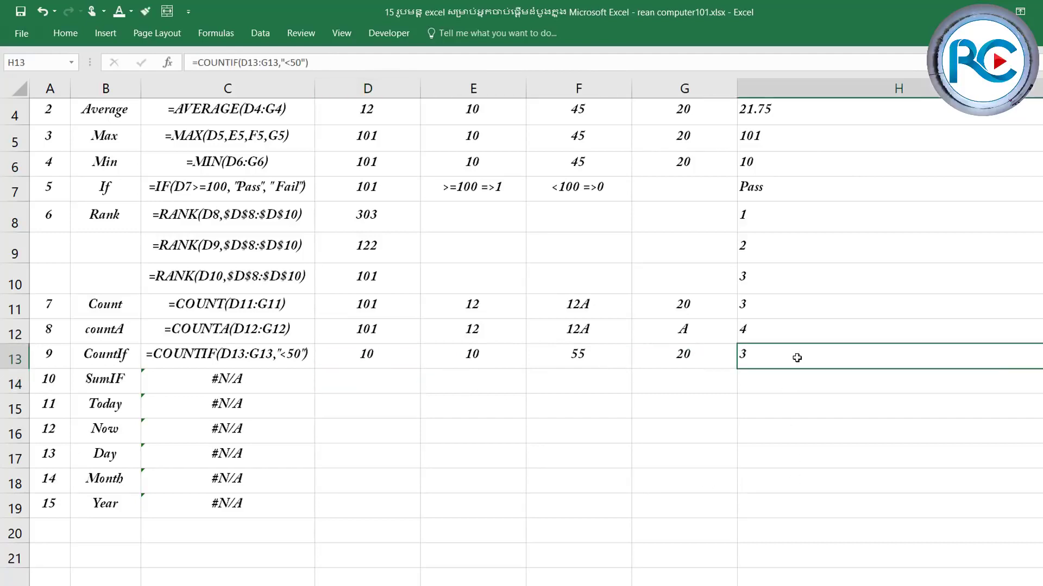
pyautogui.click(386, 362)
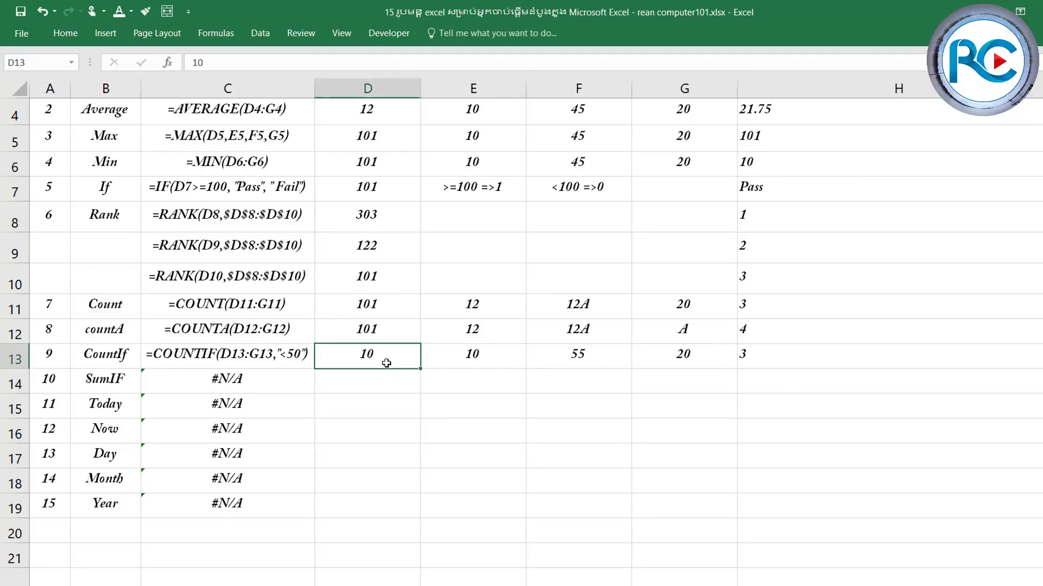
pyautogui.write('50')
pyautogui.press('Return')
pyautogui.click(486, 357)
pyautogui.click(382, 358)
# Step: Edit the H13 COUNTIF criterion to "<=50"
pyautogui.doubleClick(823, 361)
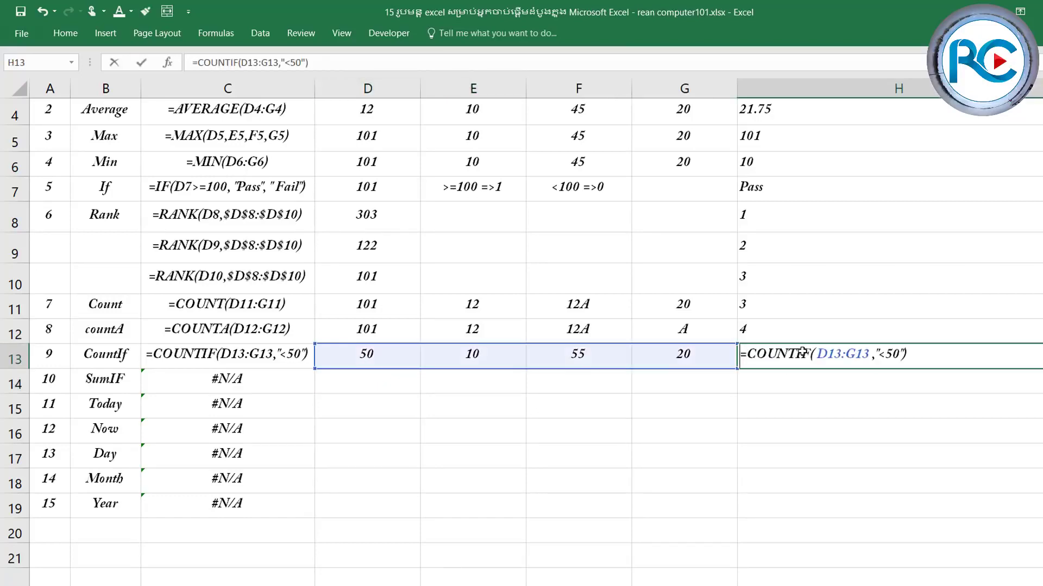
pyautogui.click(885, 353)
pyautogui.write('=')
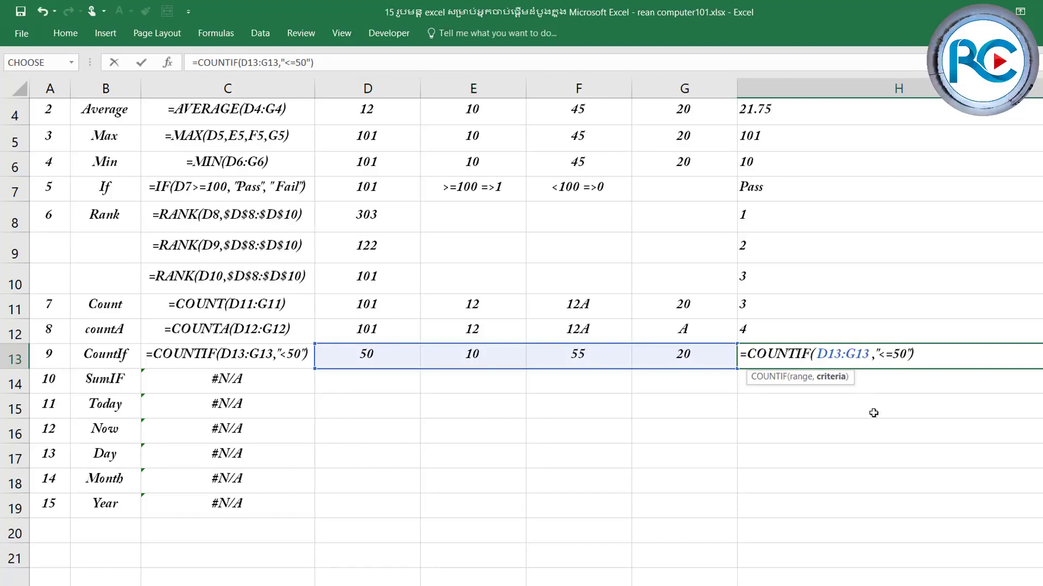
pyautogui.click(936, 352)
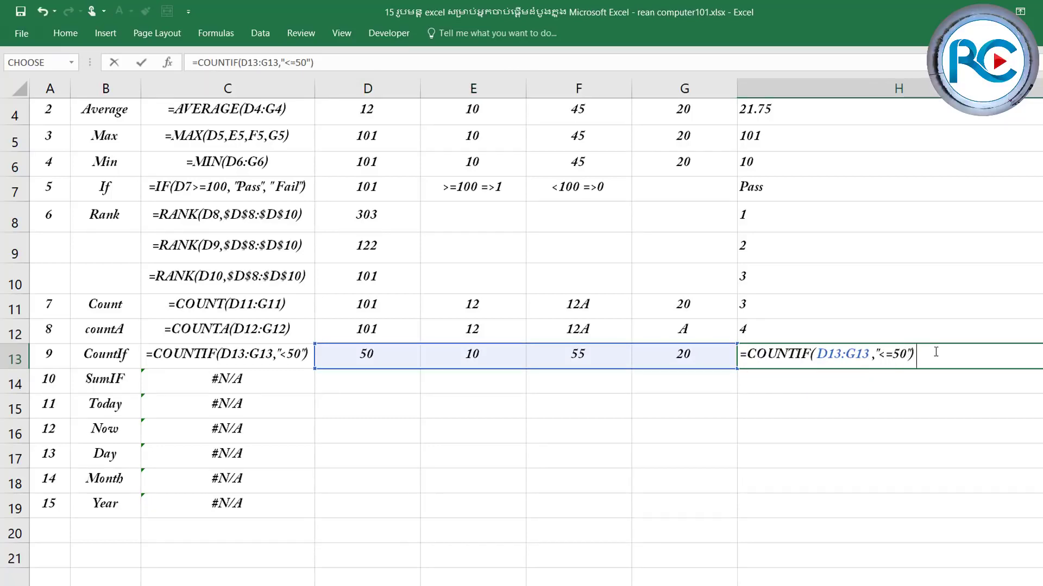
pyautogui.press('Return')
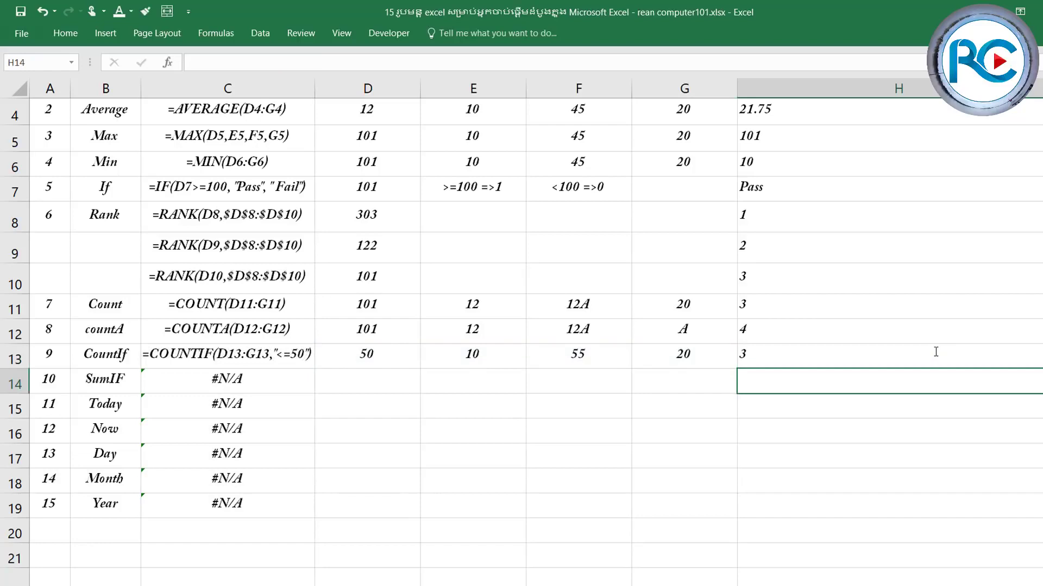
# Step: Review the values 50, 55 and 20 in row 13 behind H13's count of 3
pyautogui.click(389, 357)
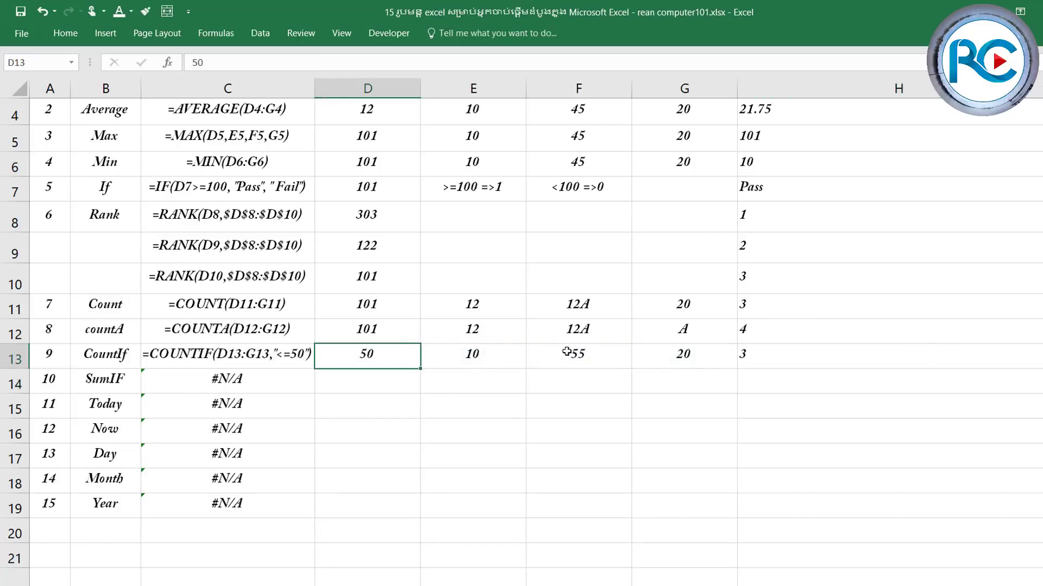
pyautogui.click(583, 353)
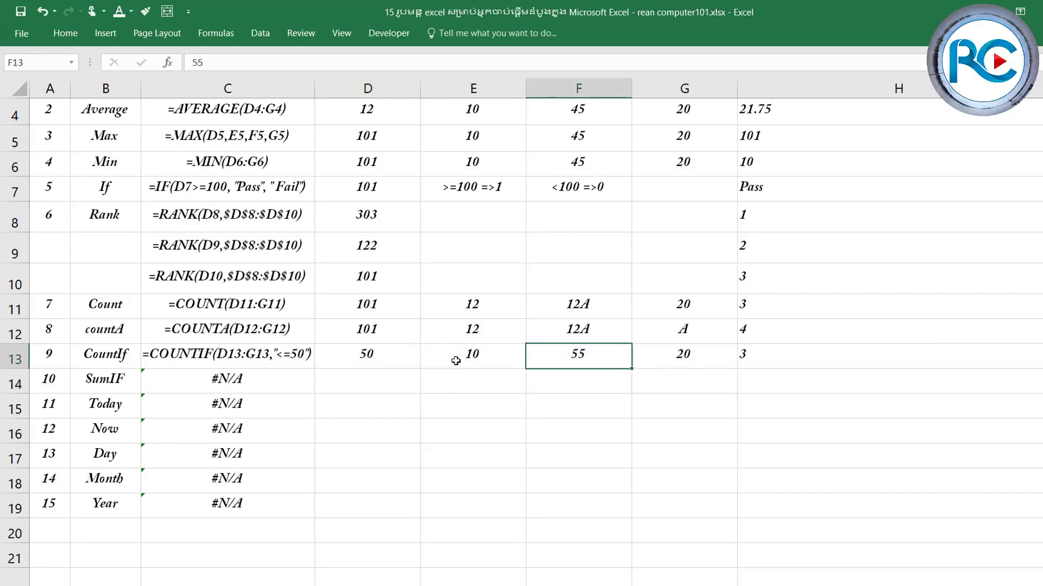
pyautogui.click(392, 363)
pyautogui.click(475, 361)
pyautogui.click(679, 371)
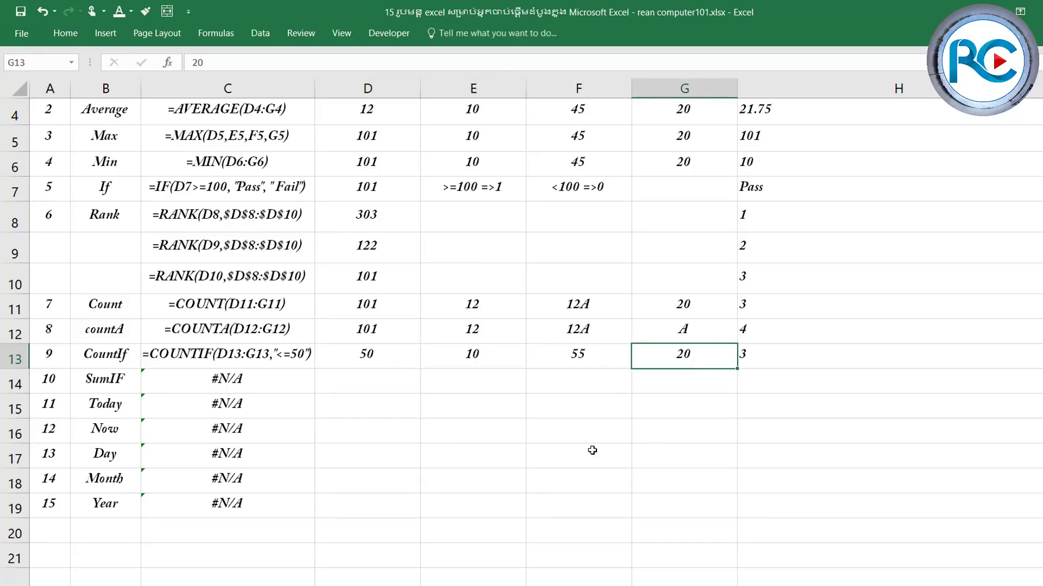
pyautogui.scroll(1, 592, 450)
pyautogui.scroll(-1, 592, 452)
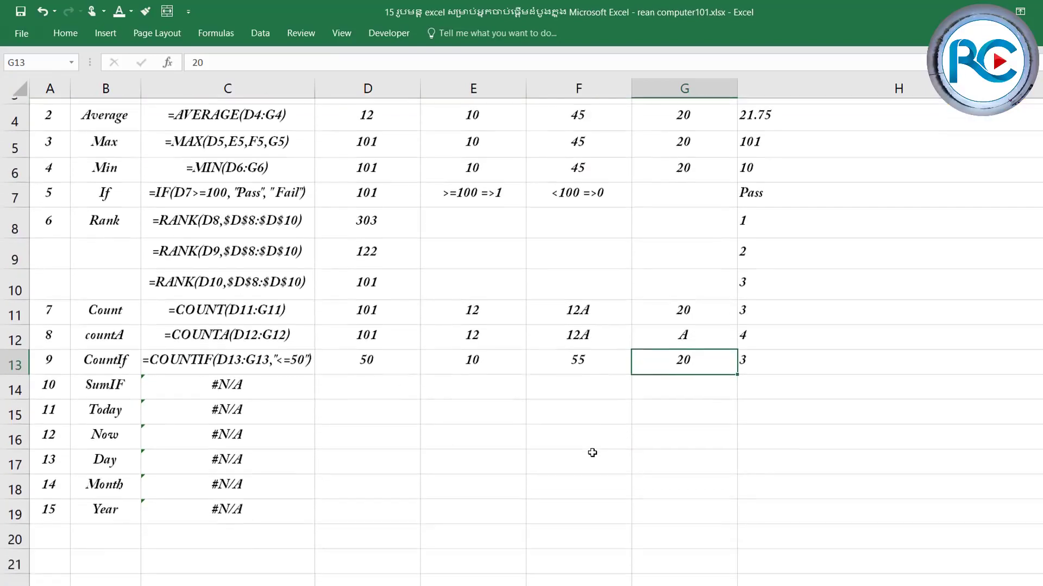
pyautogui.click(377, 384)
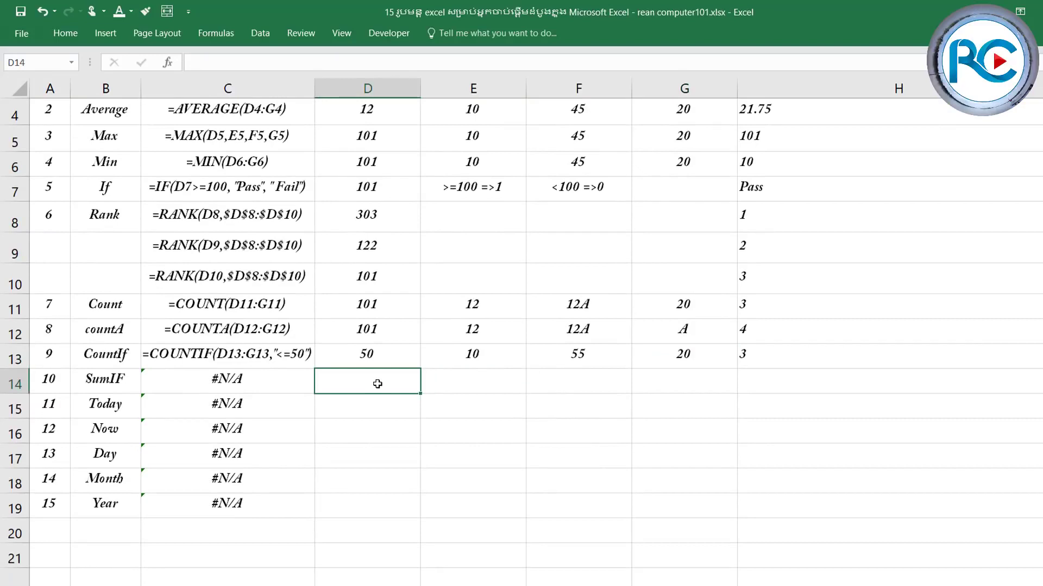
# Step: Copy row 13's values 50, 10, 55 and 20 down into D14:G14
pyautogui.moveTo(372, 352)
pyautogui.mouseDown()
pyautogui.moveTo(676, 366)
pyautogui.moveTo(726, 399)
pyautogui.mouseUp()
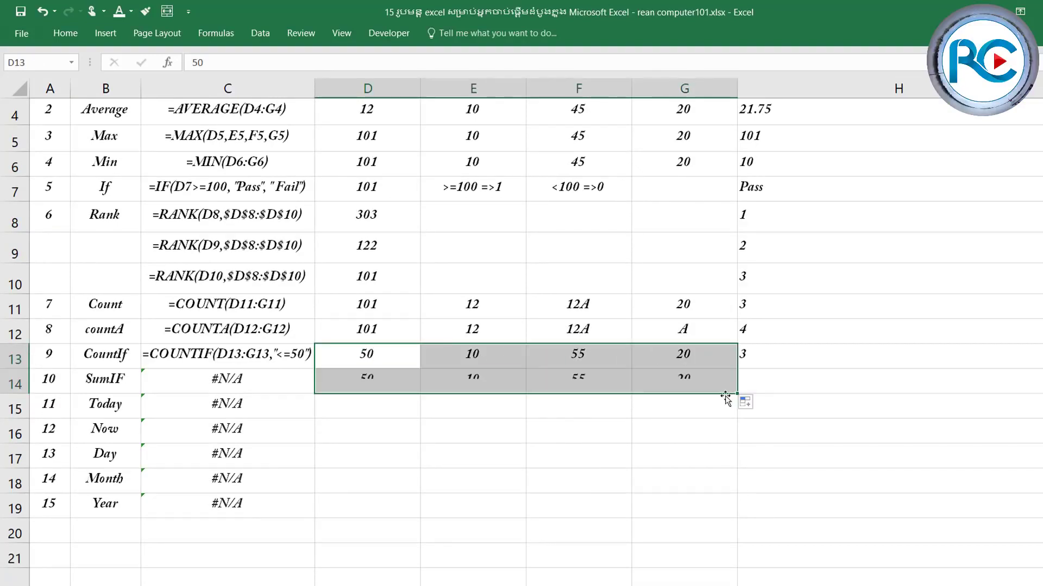
pyautogui.click(626, 383)
pyautogui.click(807, 383)
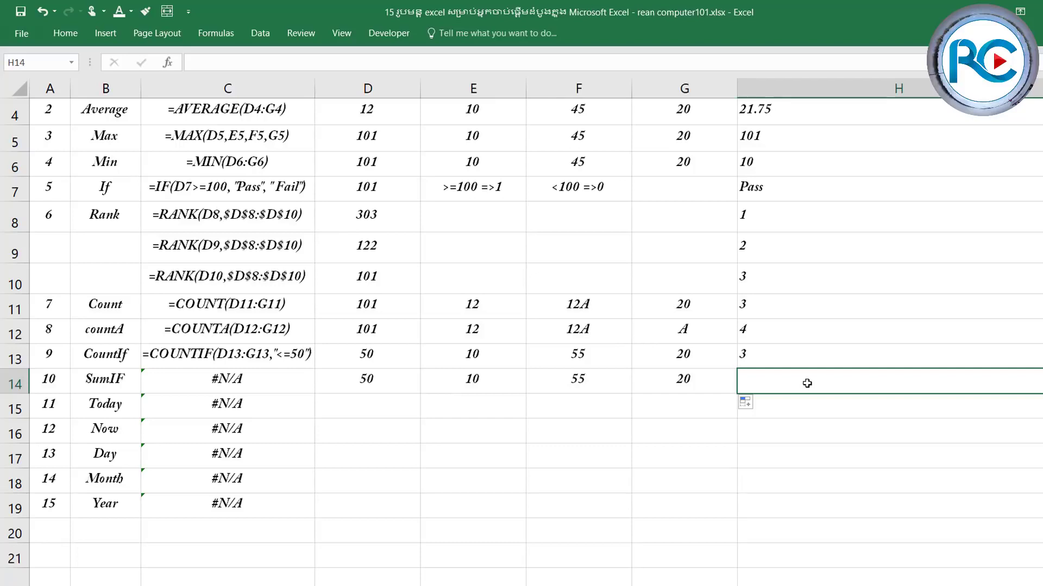
# Step: Enter =SUMIF(D14:G14,">=50") in H14, returning 105
pyautogui.write('=sum')
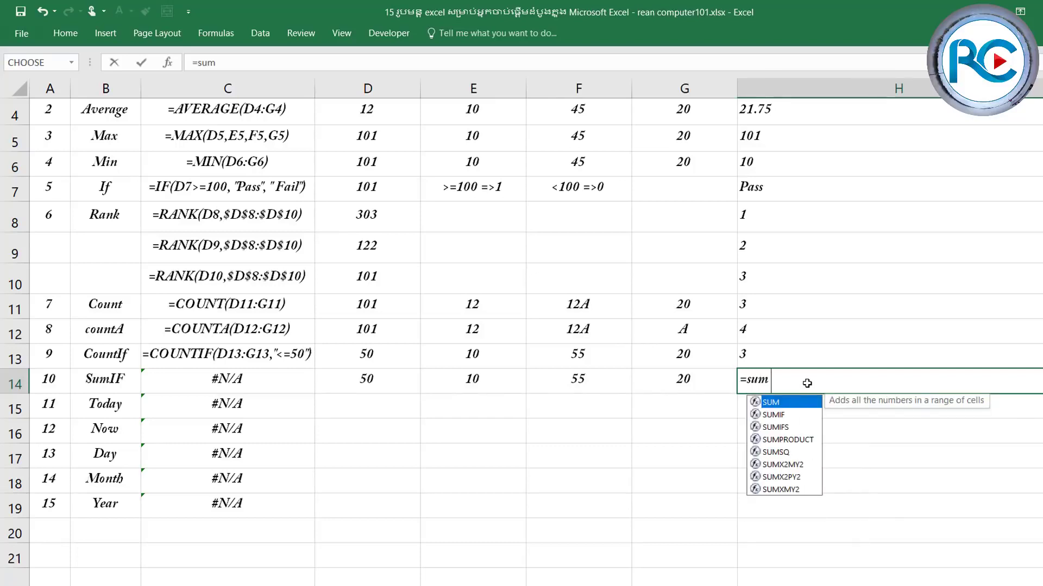
pyautogui.write('if(')
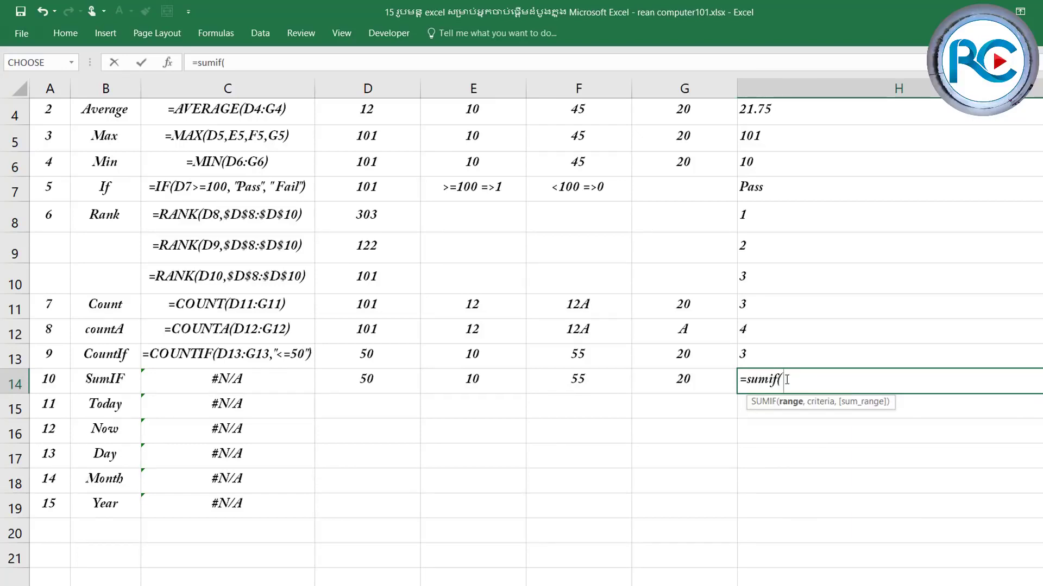
pyautogui.moveTo(370, 384); pyautogui.dragTo(668, 386)
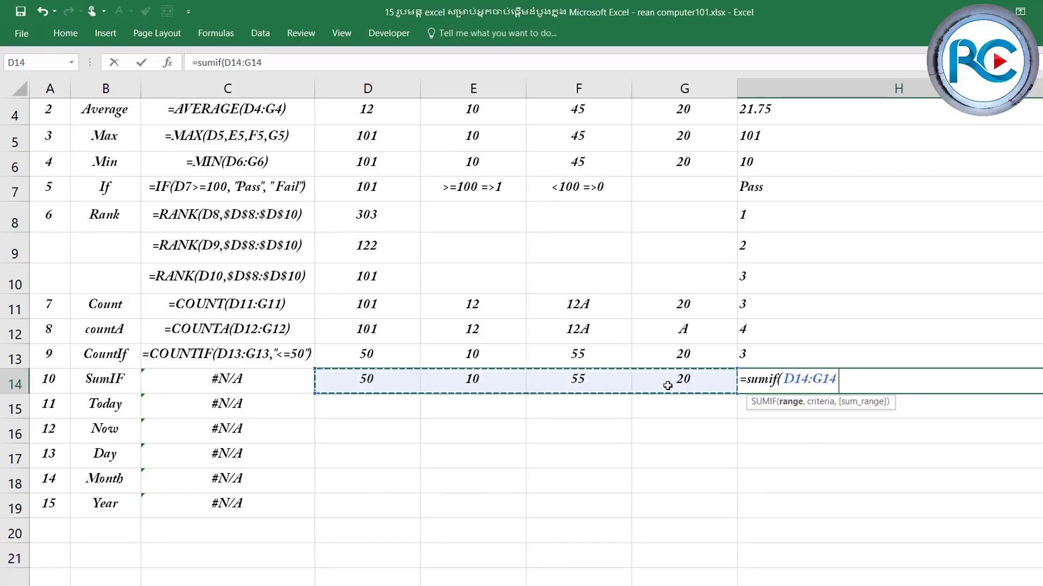
pyautogui.write(',')
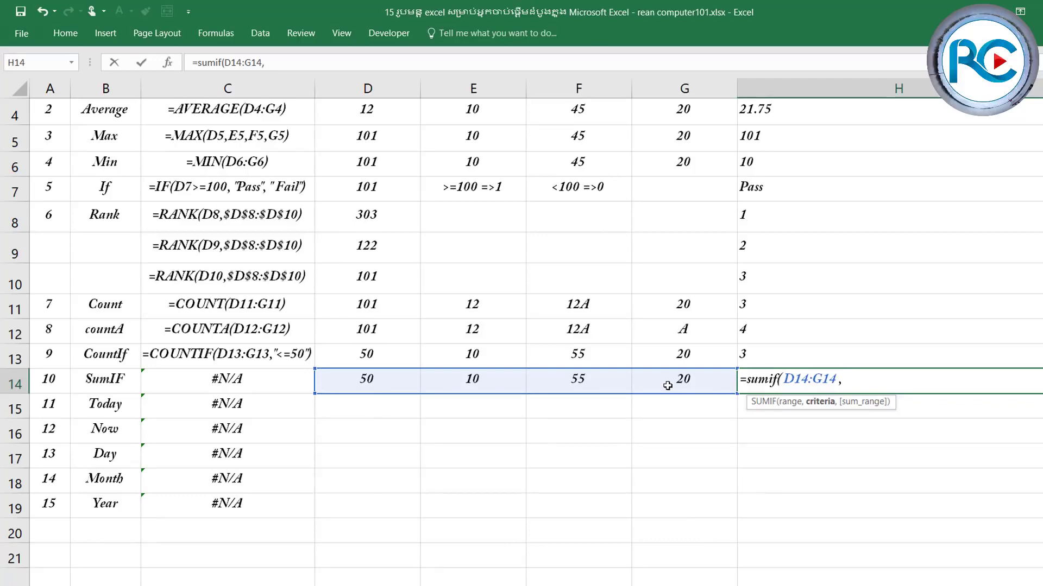
pyautogui.write('"')
pyautogui.write('>')
pyautogui.write('=')
pyautogui.write('50')
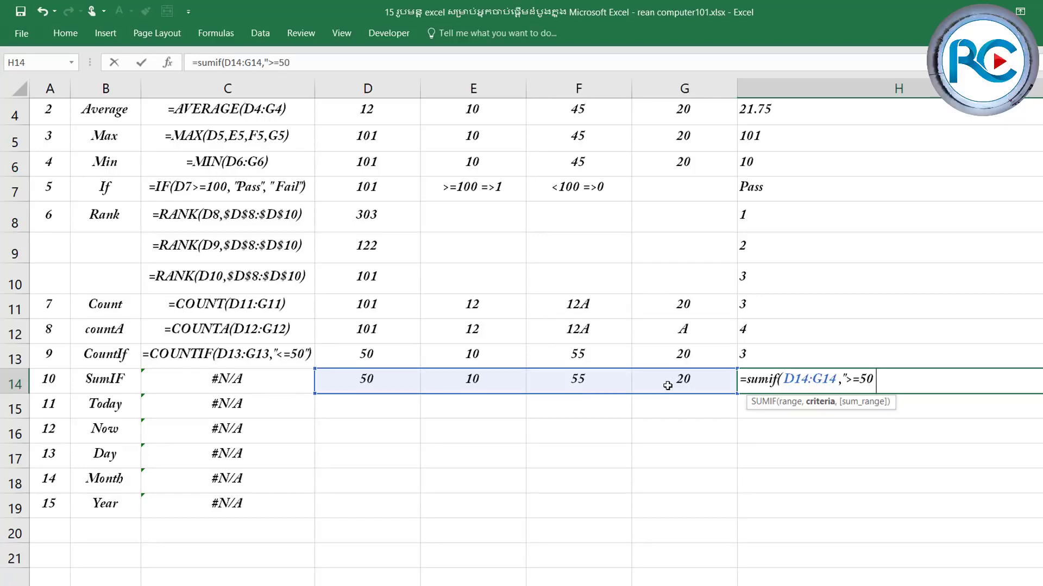
pyautogui.write('"')
pyautogui.write(')')
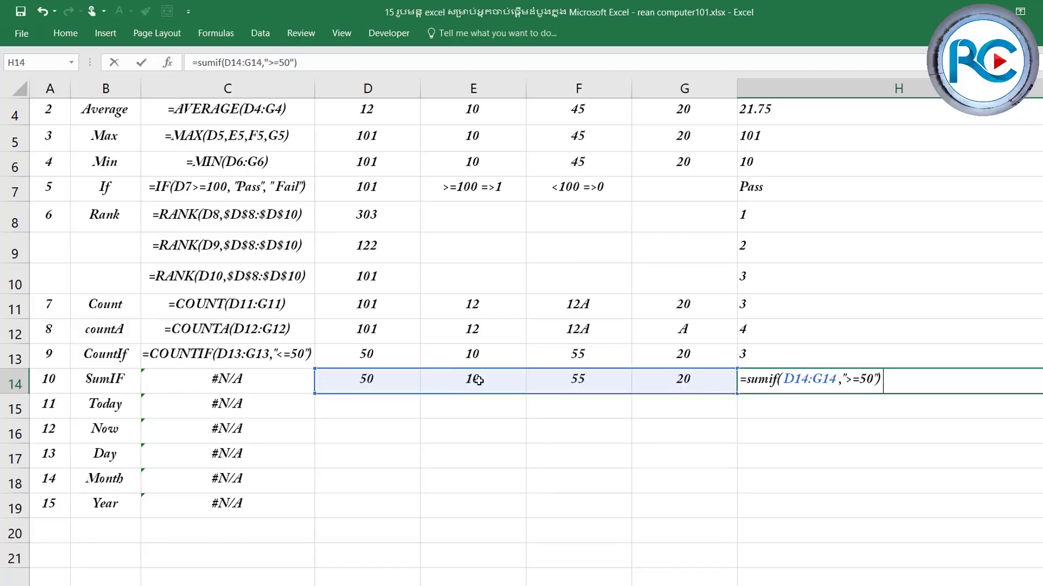
pyautogui.press('Return')
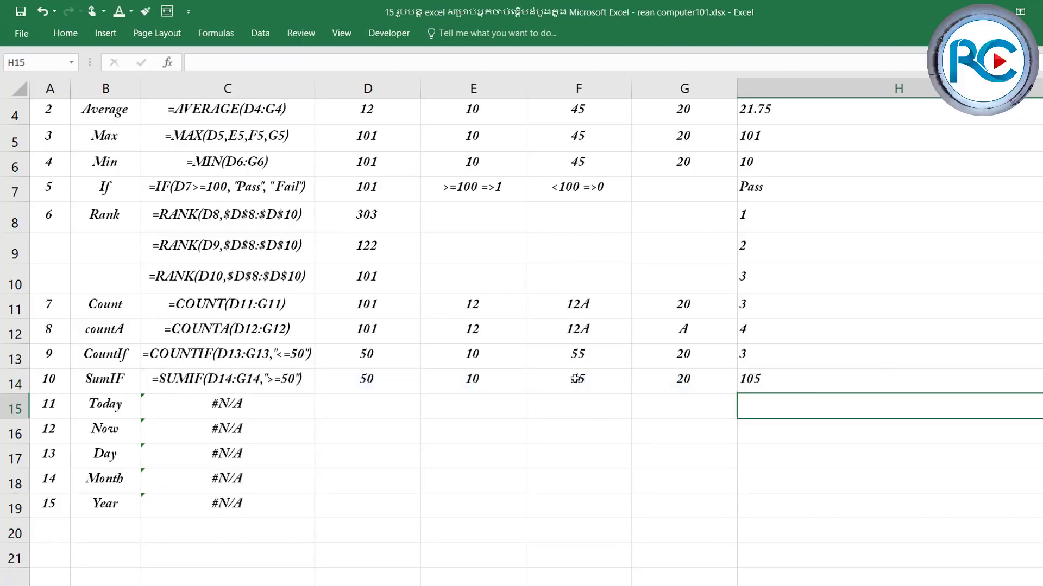
# Step: Review the SumIF row values 50, 10 and 55 and its 105 total in H14
pyautogui.click(585, 381)
pyautogui.click(382, 383)
pyautogui.click(592, 380)
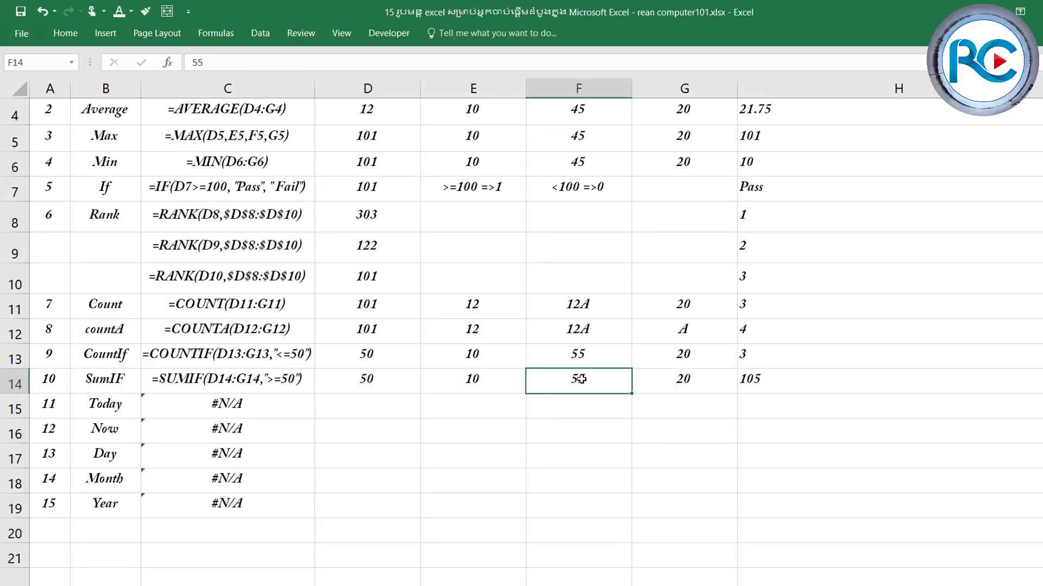
pyautogui.click(808, 380)
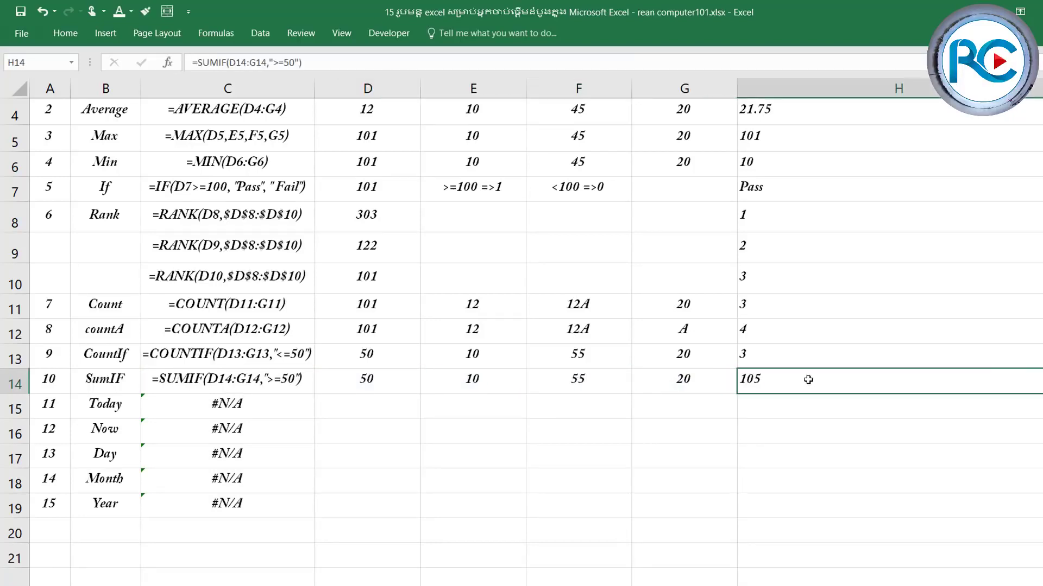
pyautogui.click(662, 380)
pyautogui.click(507, 388)
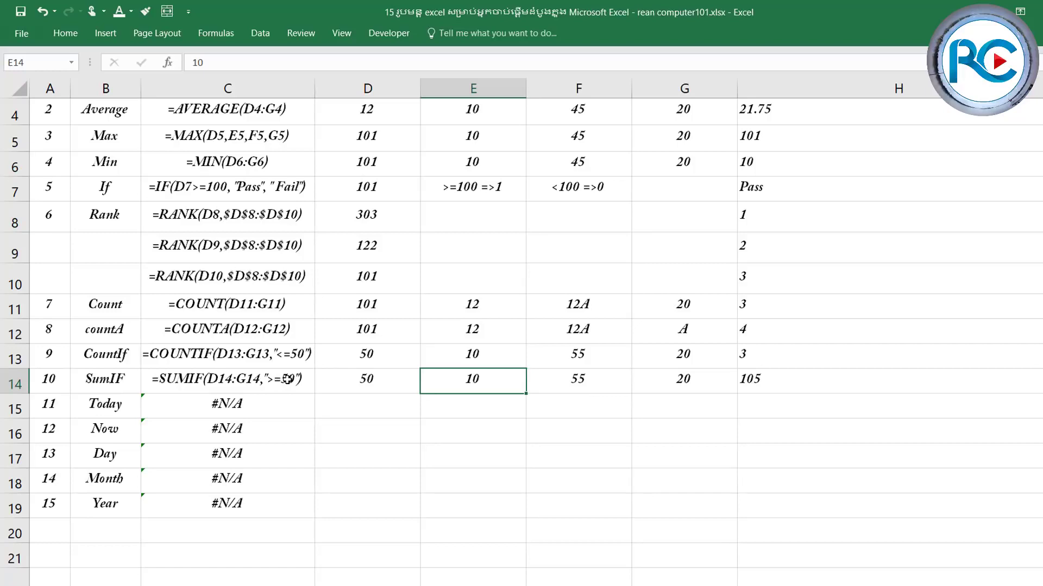
pyautogui.click(784, 398)
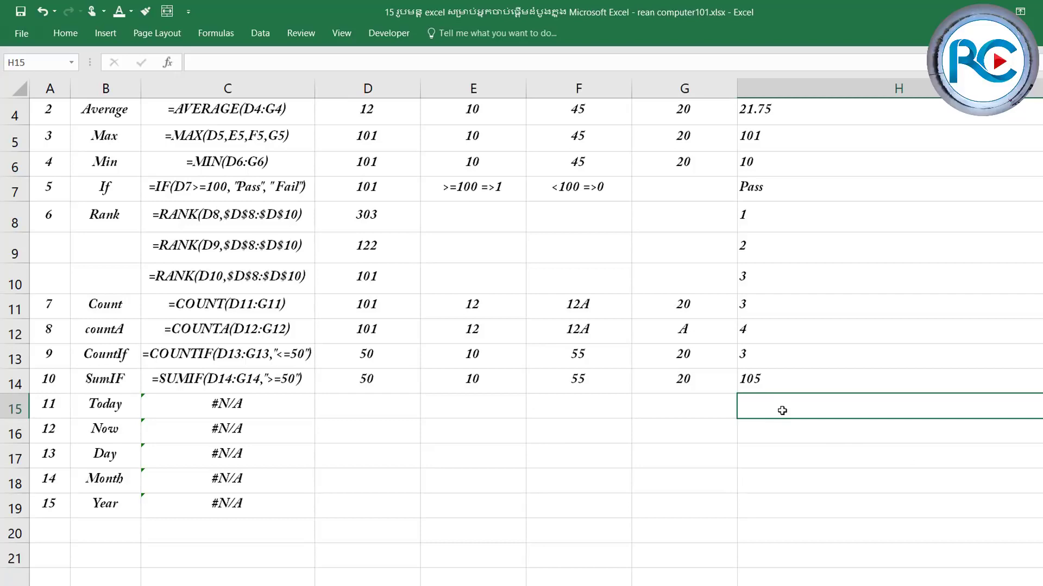
# Step: Enter =TODAY() in H15, which shows 12/11/2018
pyautogui.write('=')
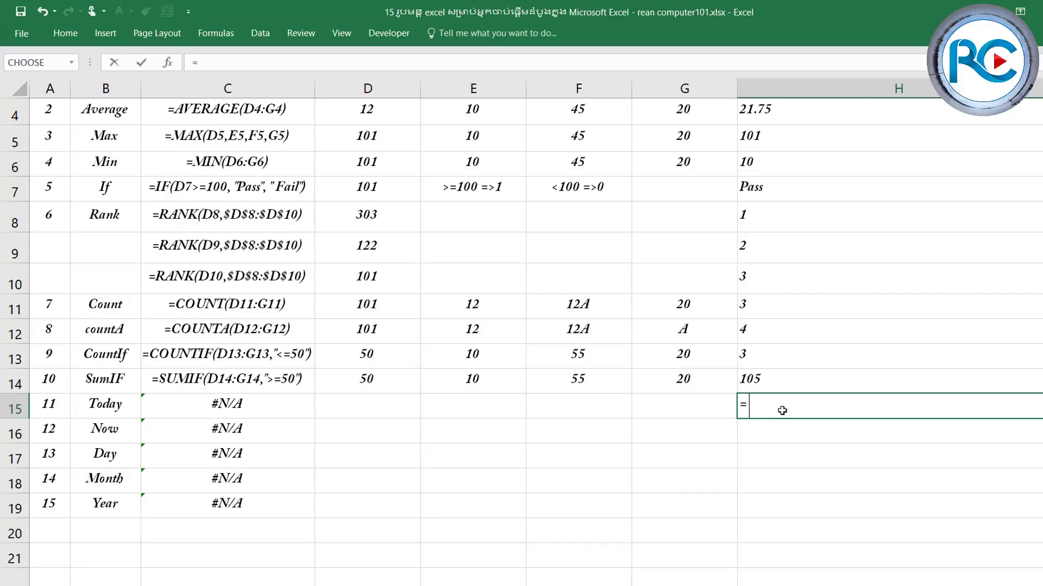
pyautogui.write('toda')
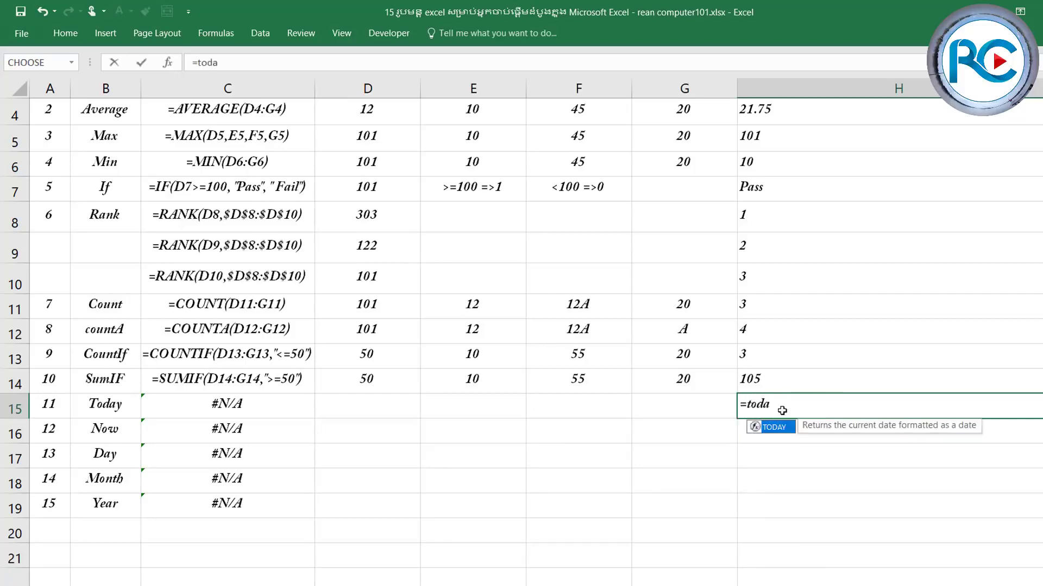
pyautogui.write('y')
pyautogui.write('(')
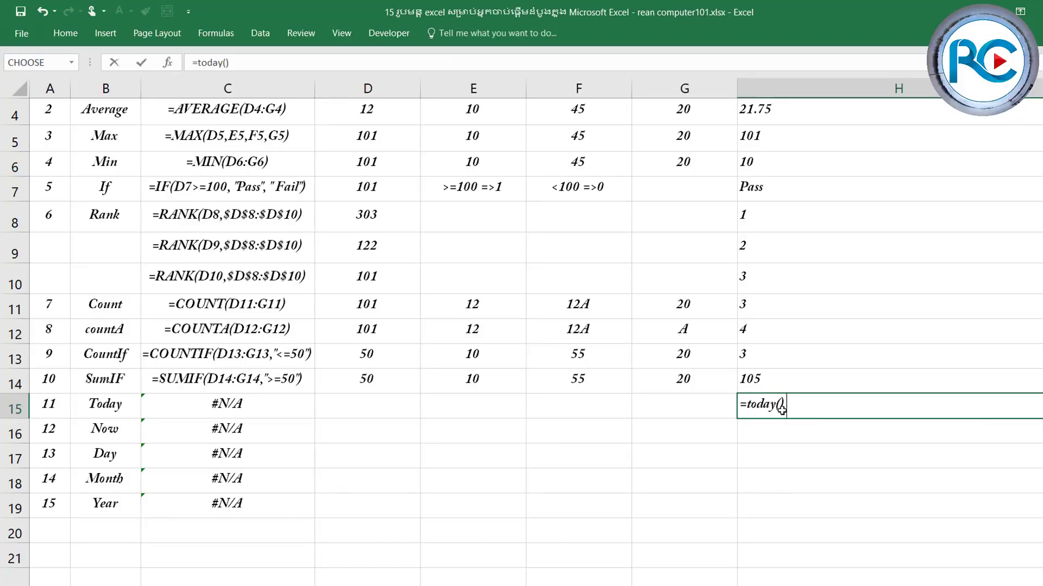
pyautogui.press('Return')
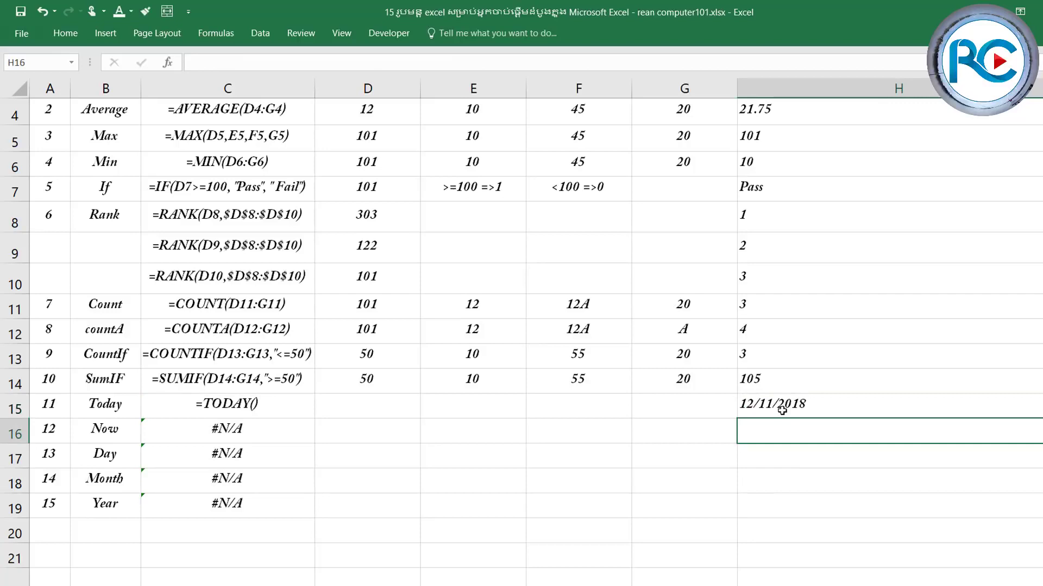
pyautogui.click(814, 407)
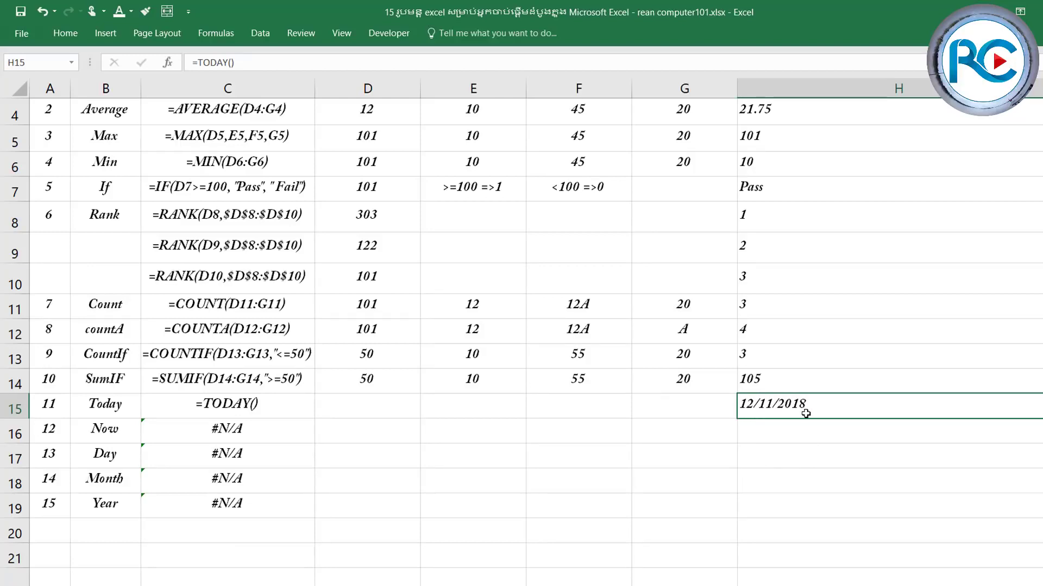
# Step: Apply the Long Date format to H15 so it reads Tuesday, December 11, 2018
pyautogui.click(75, 34)
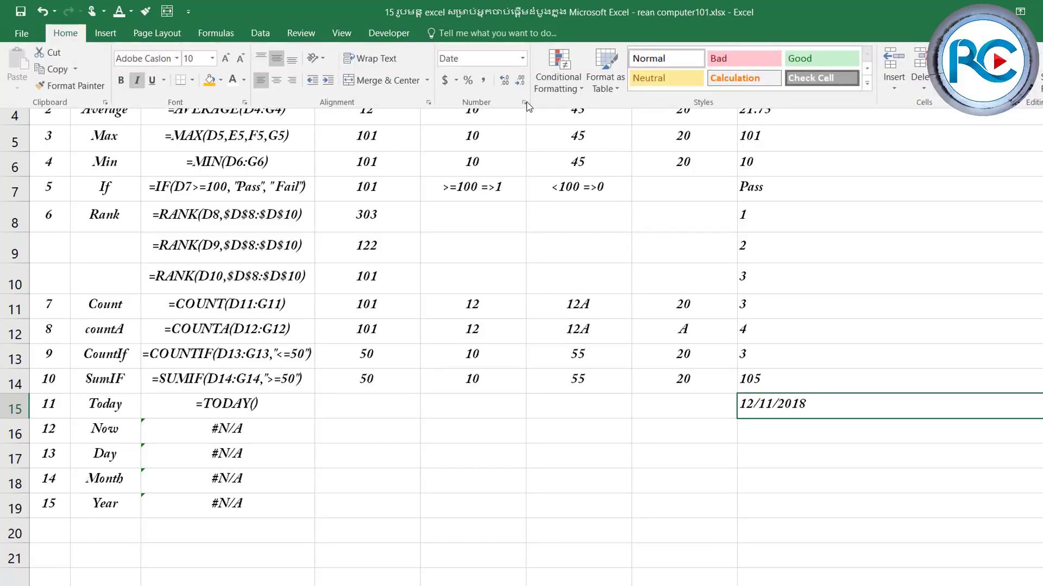
pyautogui.click(522, 59)
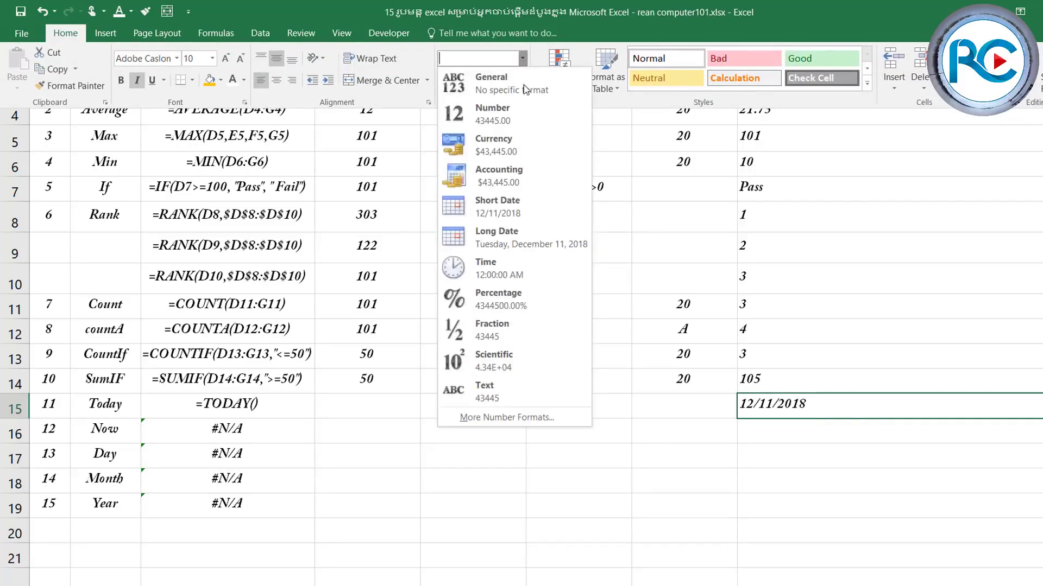
pyautogui.click(543, 238)
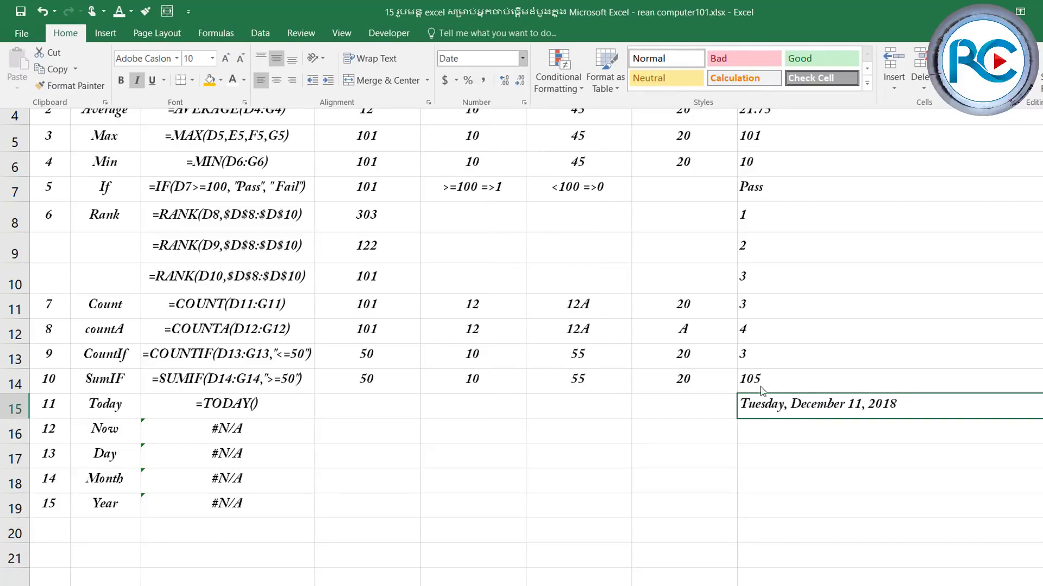
pyautogui.click(787, 409)
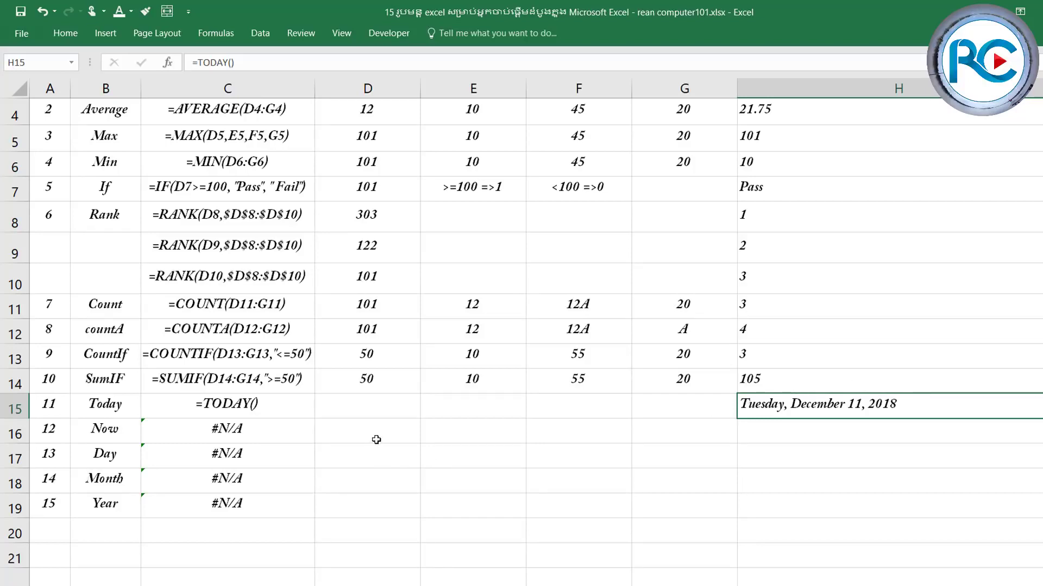
# Step: Enter =NOW() in H16 for the Now row, returning 12/11/2018 22:04
pyautogui.click(408, 437)
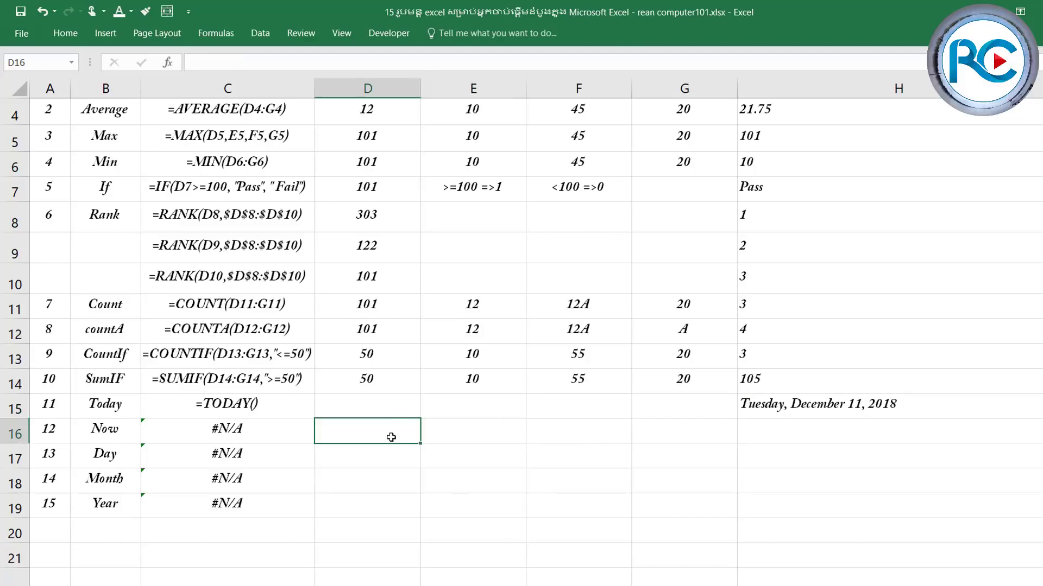
pyautogui.click(808, 430)
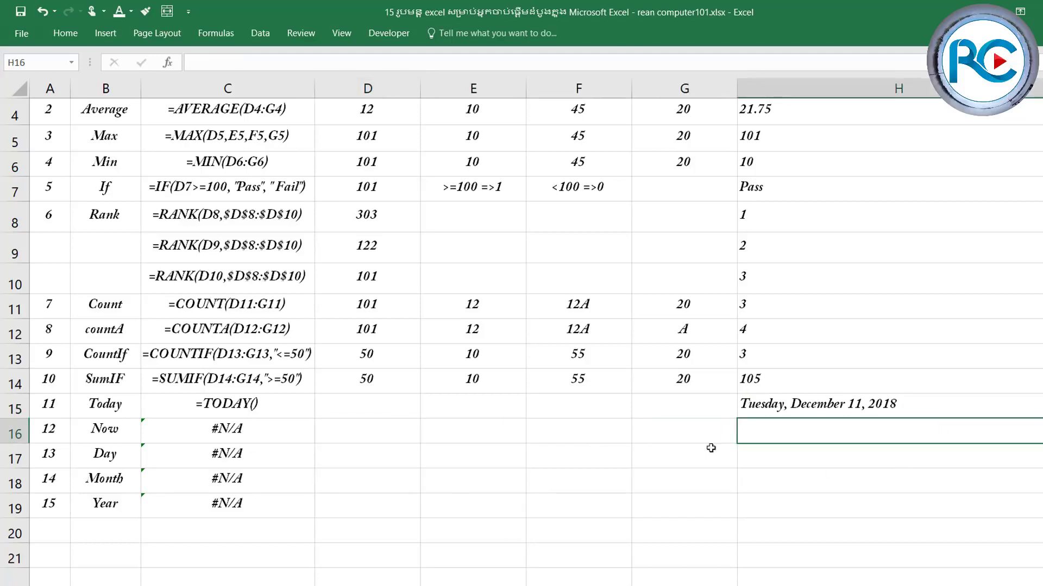
pyautogui.click(116, 434)
pyautogui.click(844, 435)
pyautogui.write('=n')
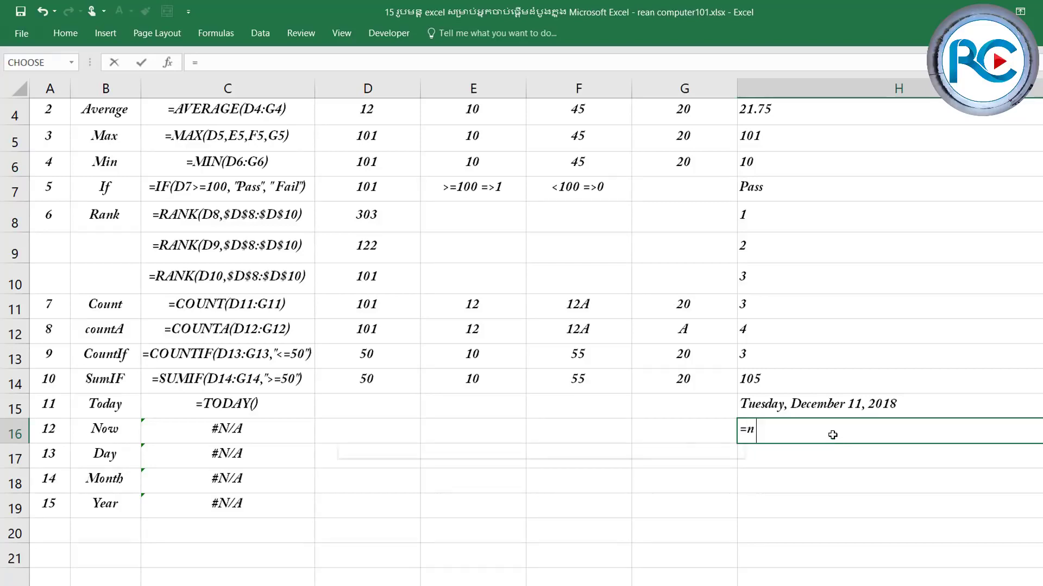
pyautogui.write('ow()')
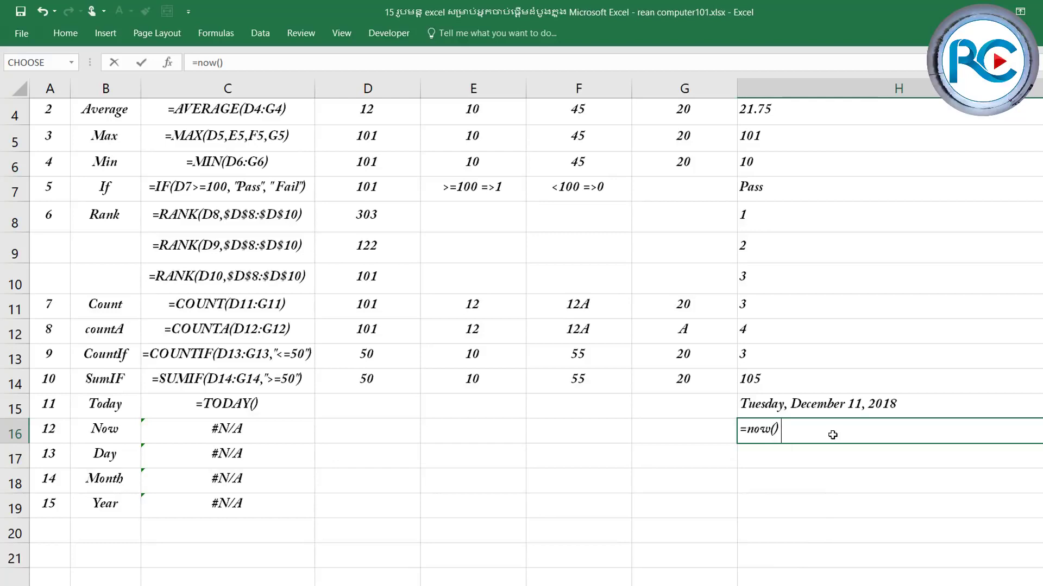
pyautogui.press('Return')
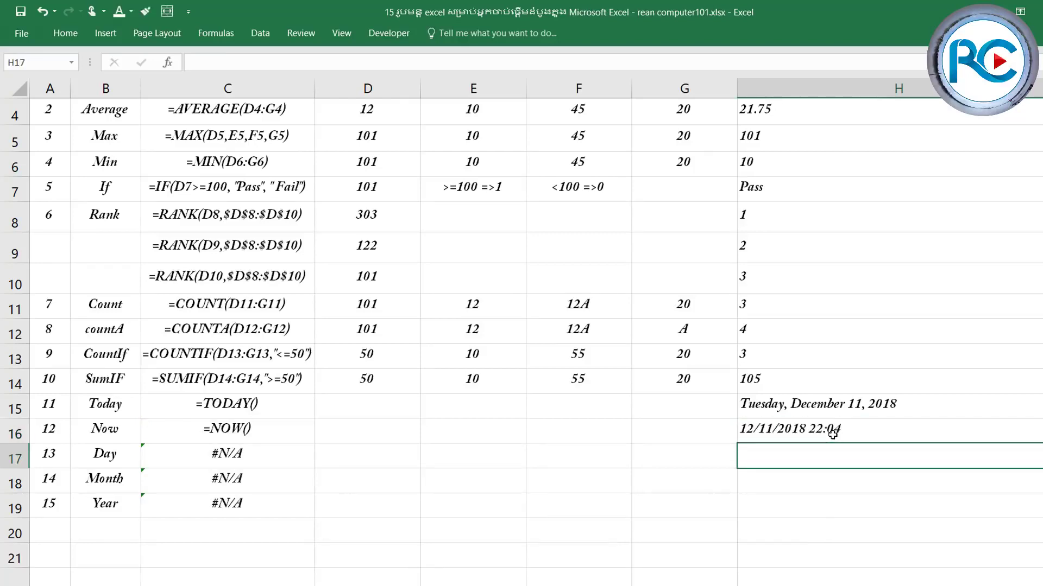
# Step: Apply the Time number format to H16 so the NOW result reads 10:04:55 PM
pyautogui.click(756, 435)
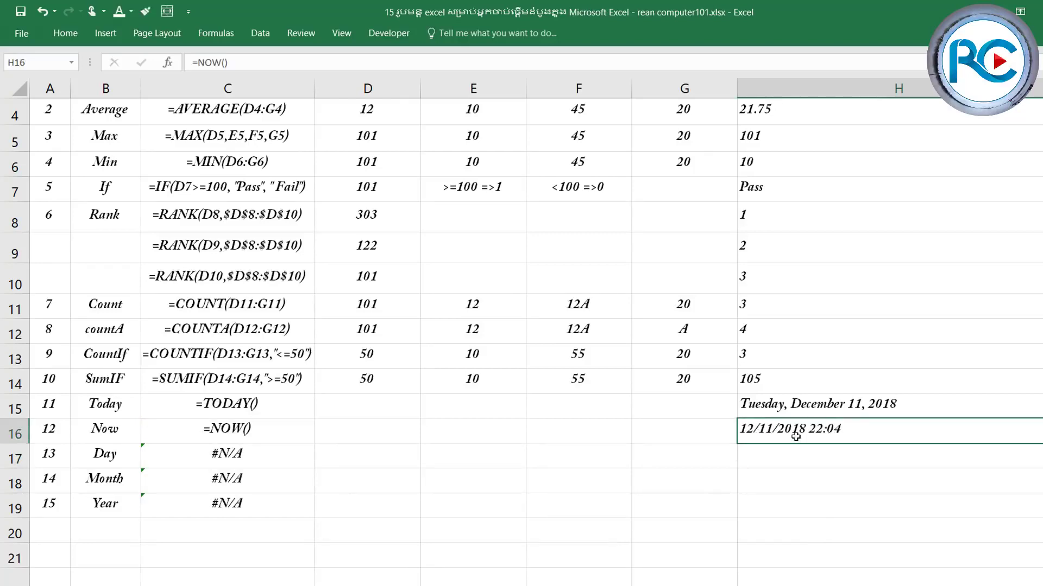
pyautogui.click(65, 34)
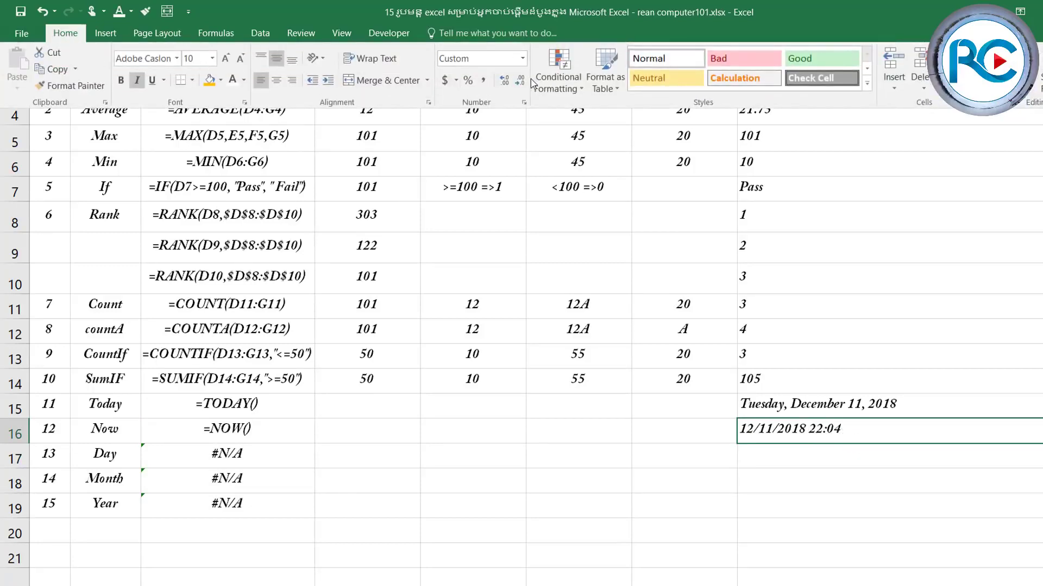
pyautogui.click(523, 58)
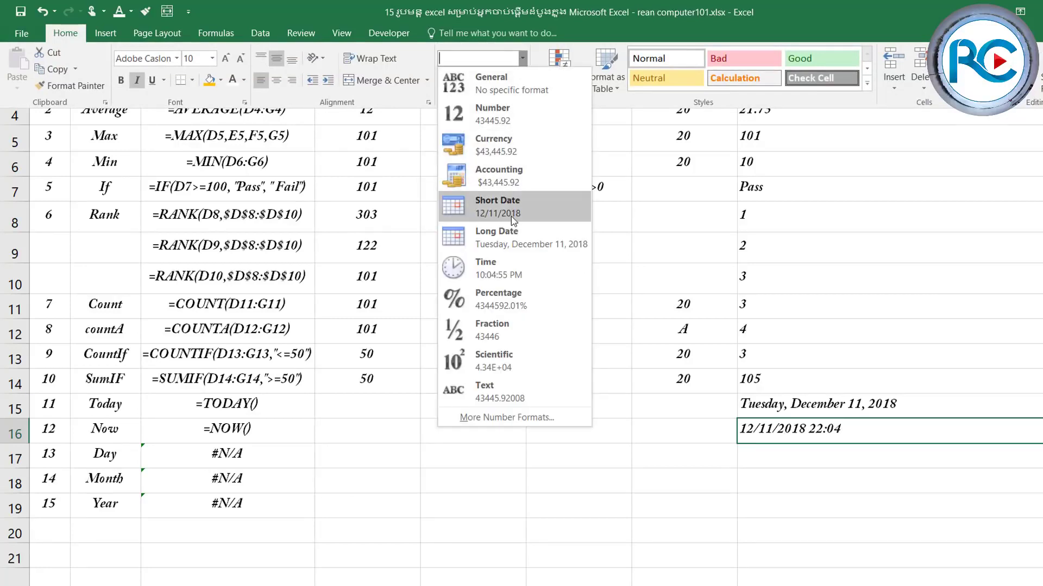
pyautogui.click(524, 273)
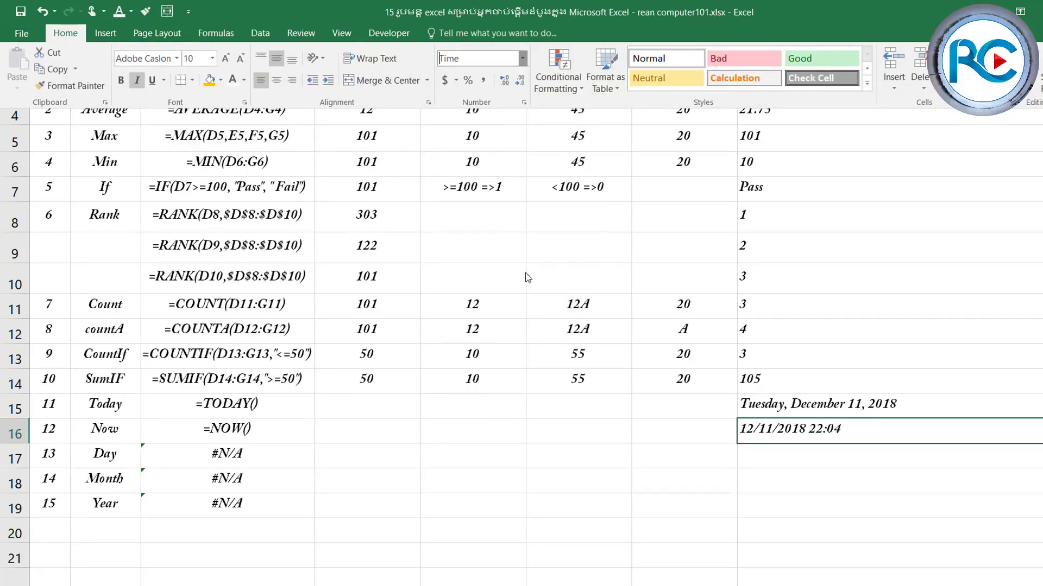
pyautogui.click(893, 400)
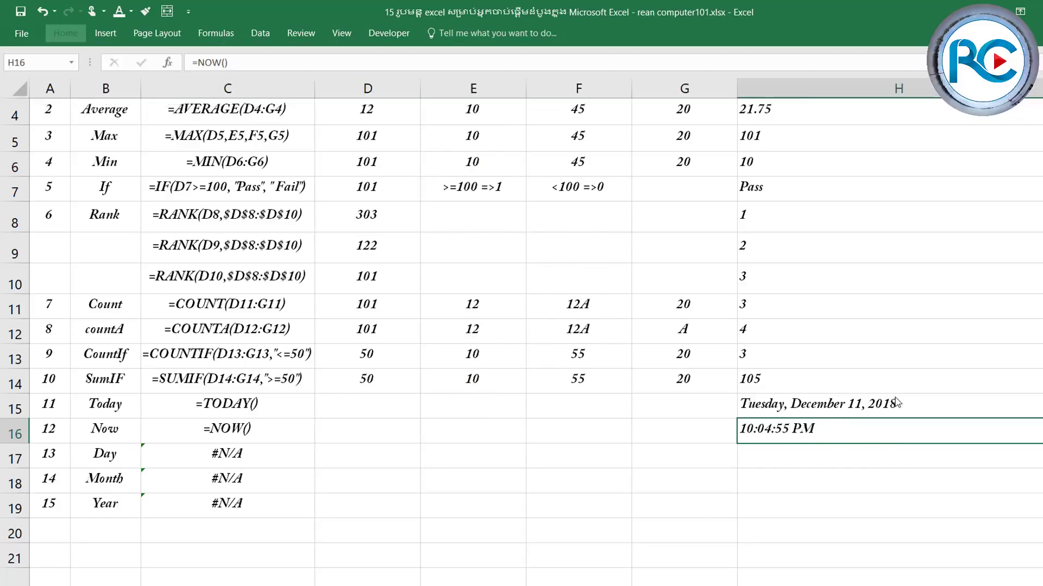
pyautogui.click(903, 408)
pyautogui.press('Down')
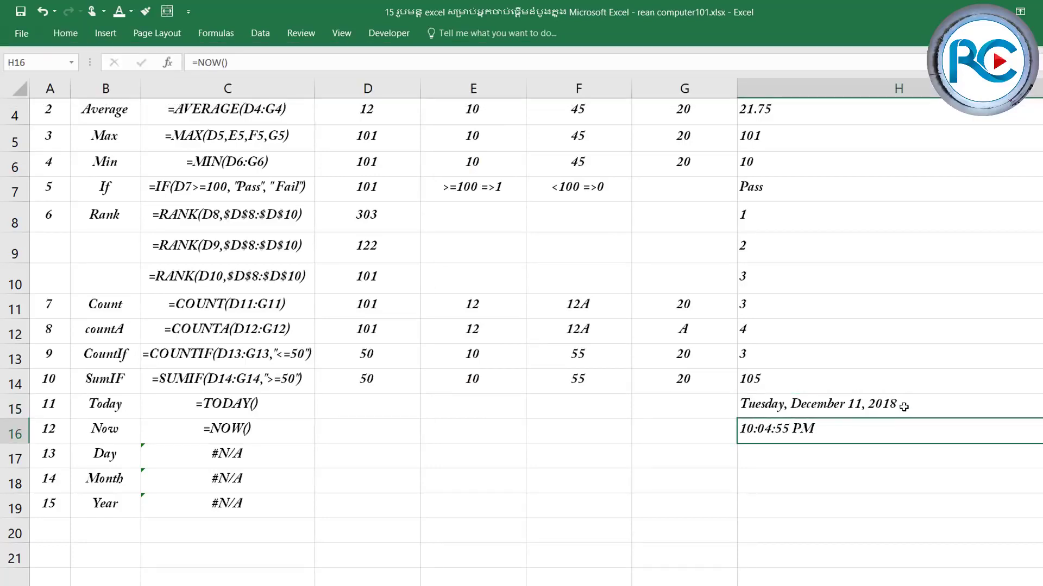
pyautogui.click(722, 437)
pyautogui.click(825, 436)
pyautogui.click(819, 450)
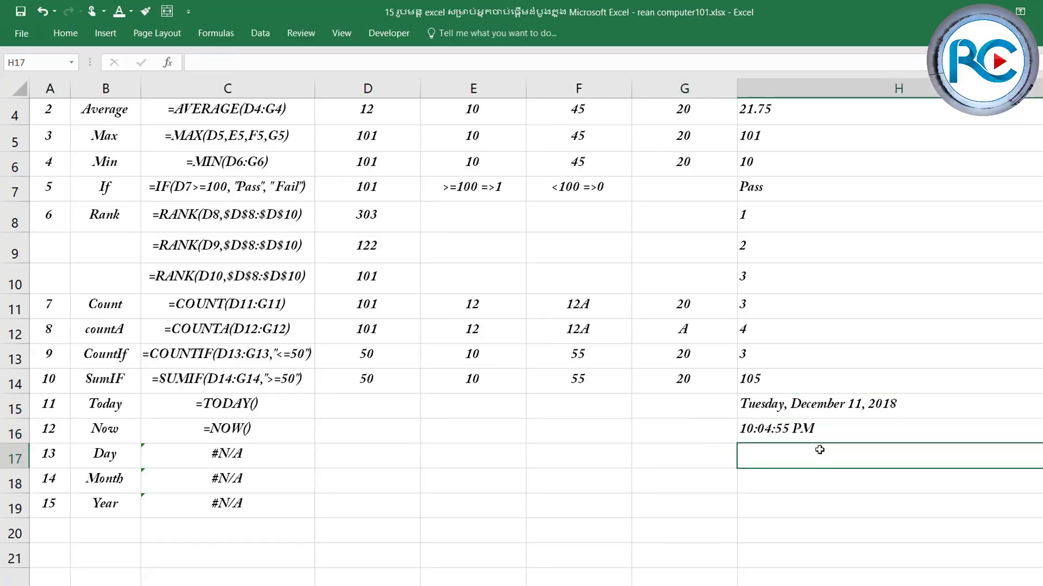
pyautogui.click(866, 401)
pyautogui.click(818, 449)
pyautogui.click(814, 429)
pyautogui.click(805, 402)
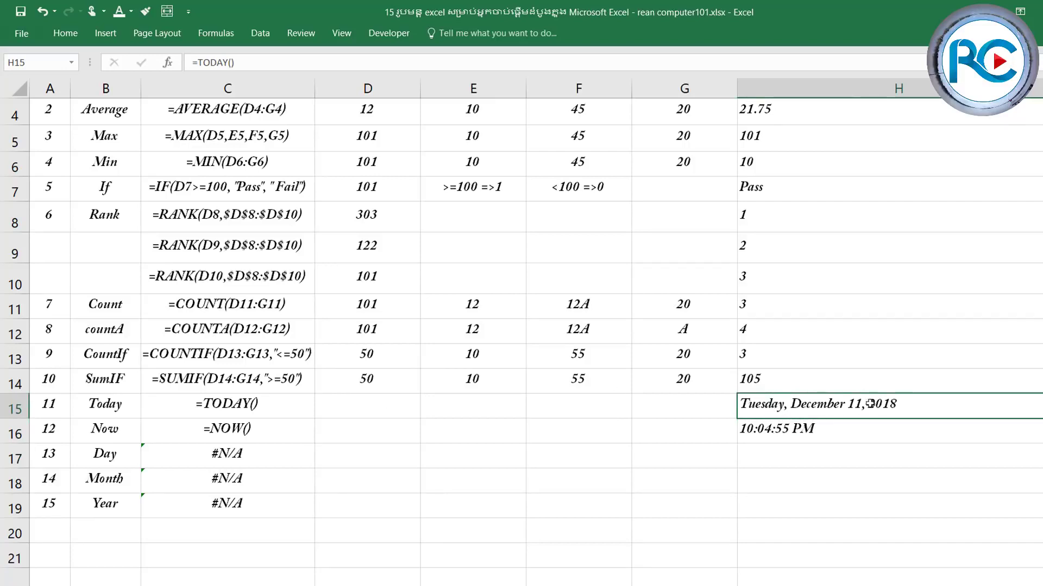
pyautogui.click(838, 450)
pyautogui.moveTo(244, 410); pyautogui.dragTo(260, 431)
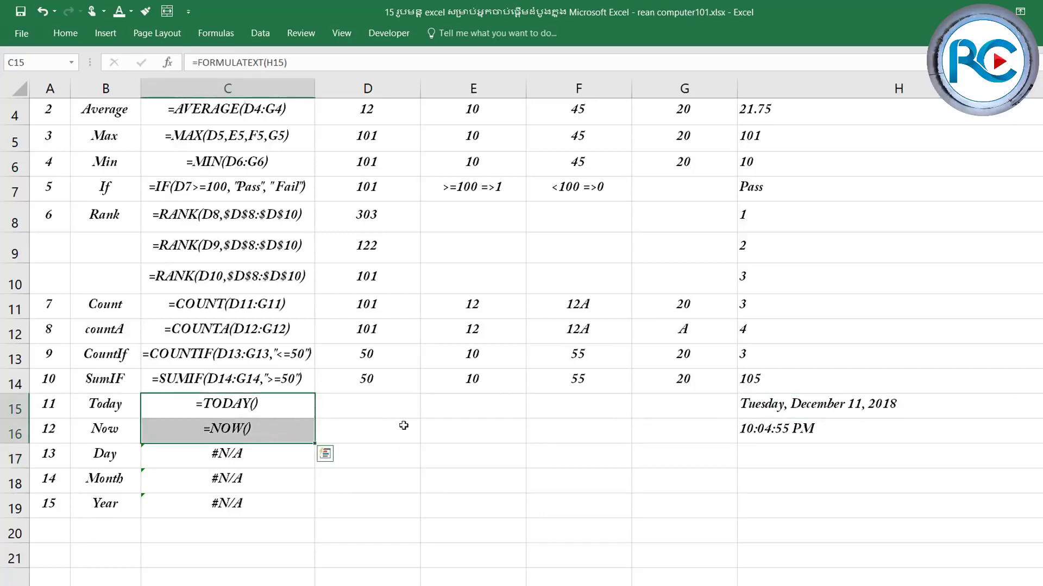
pyautogui.click(367, 463)
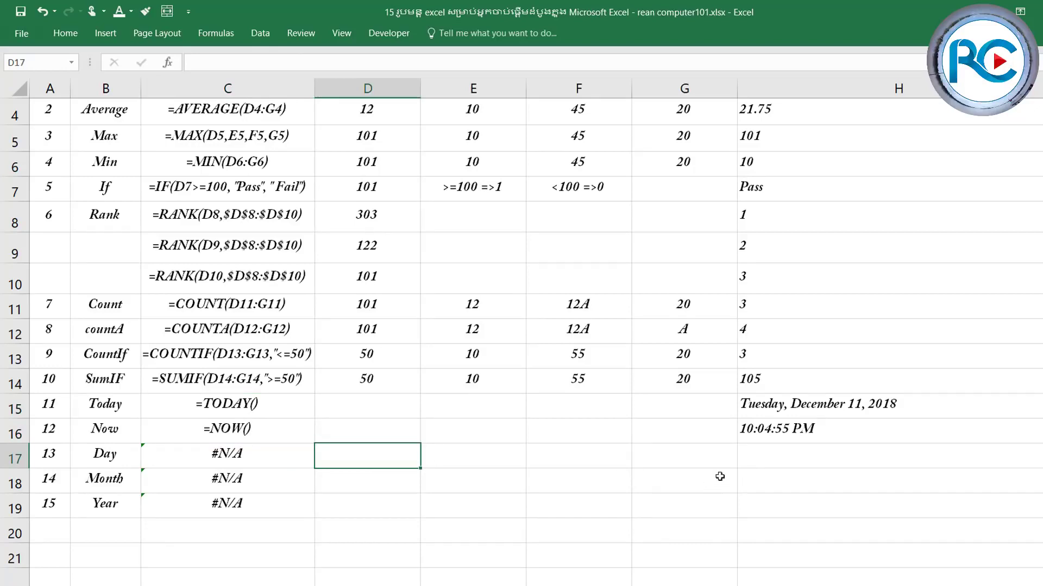
pyautogui.click(785, 407)
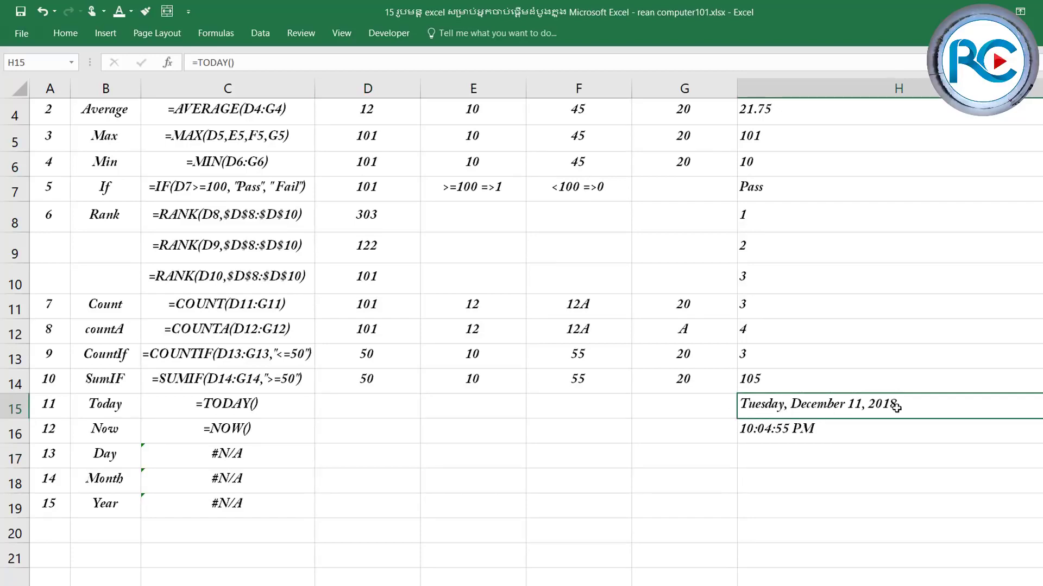
pyautogui.click(378, 478)
pyautogui.click(383, 454)
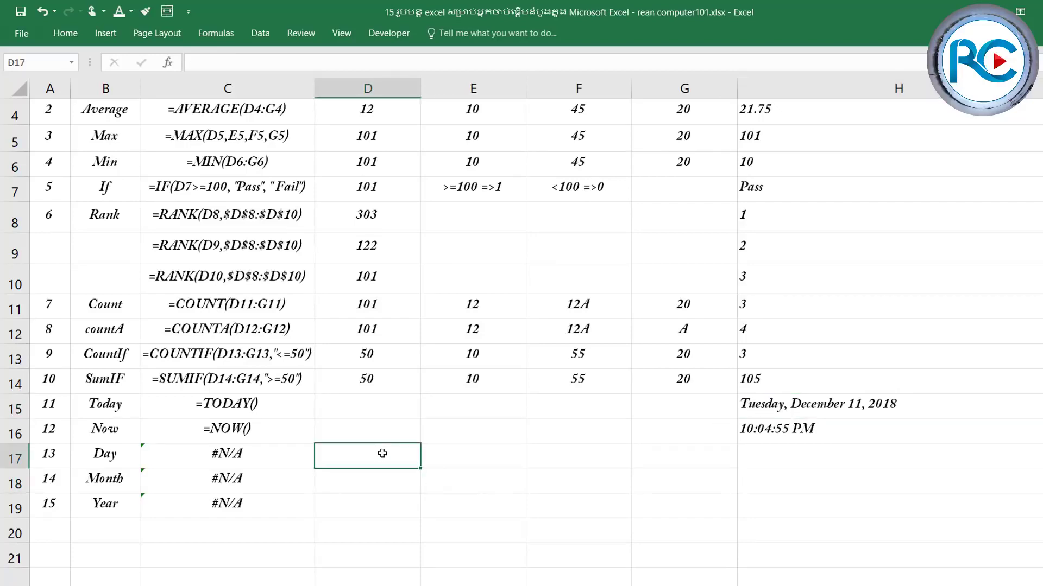
pyautogui.click(869, 407)
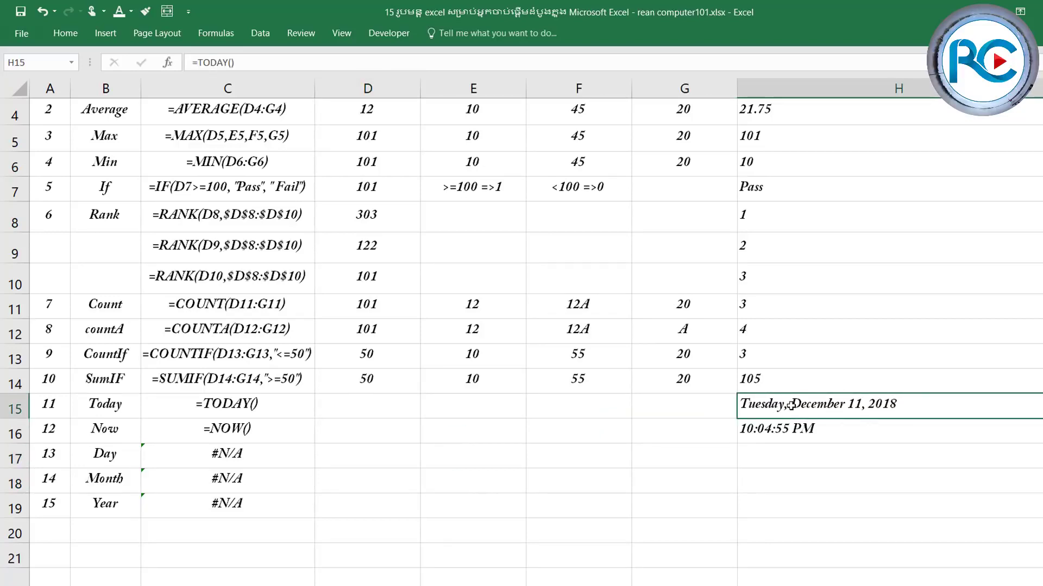
pyautogui.click(802, 460)
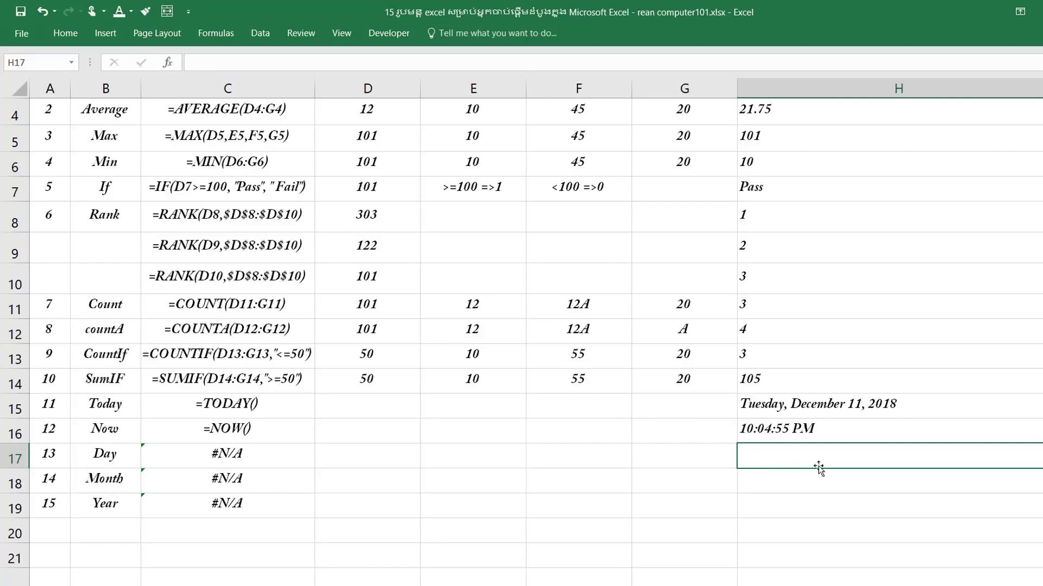
# Step: Enter =DAY(H15) in H17 so the Day row returns 11
pyautogui.write('=')
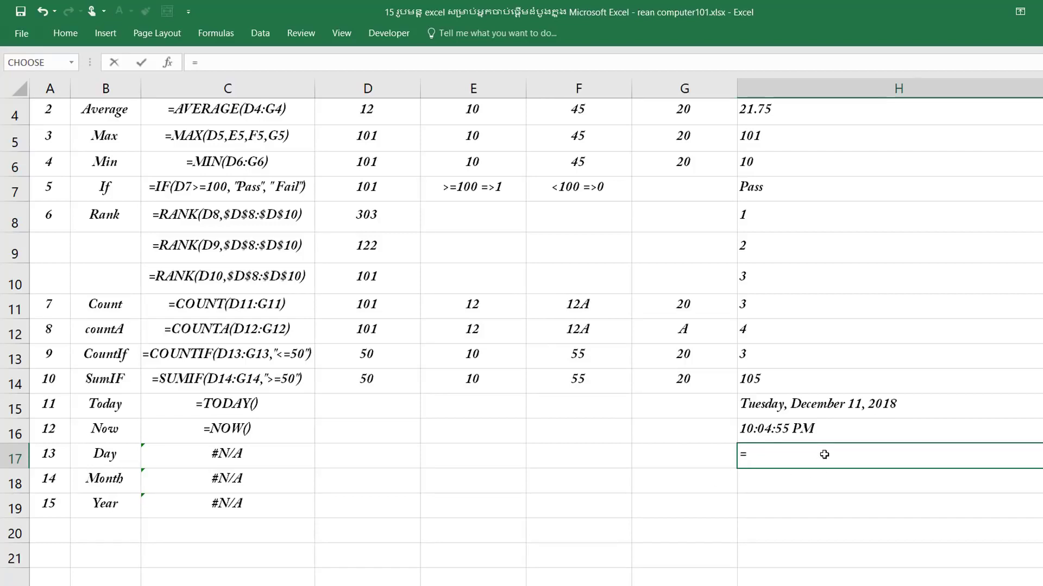
pyautogui.write('d')
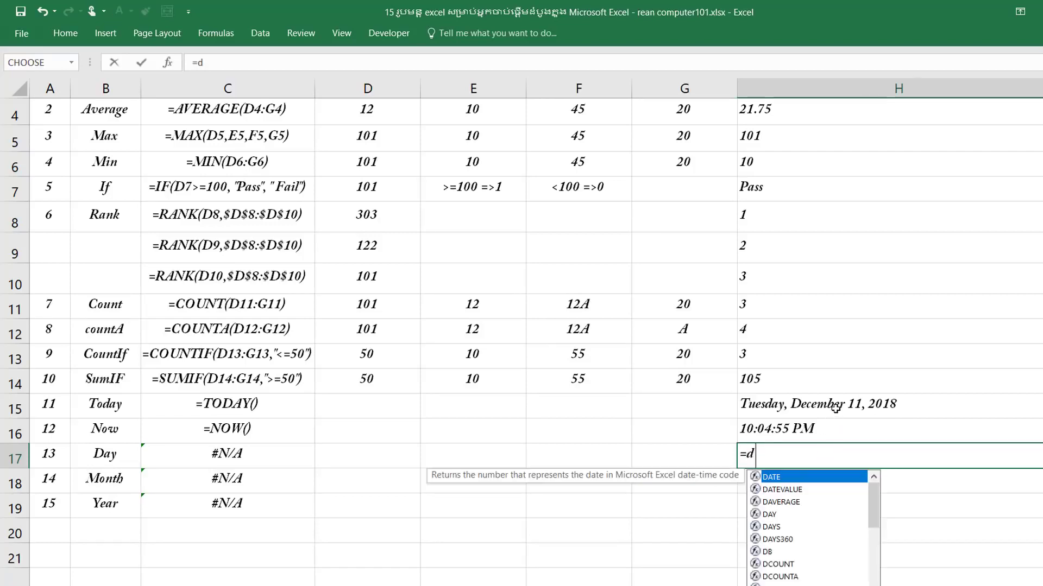
pyautogui.write('ay(')
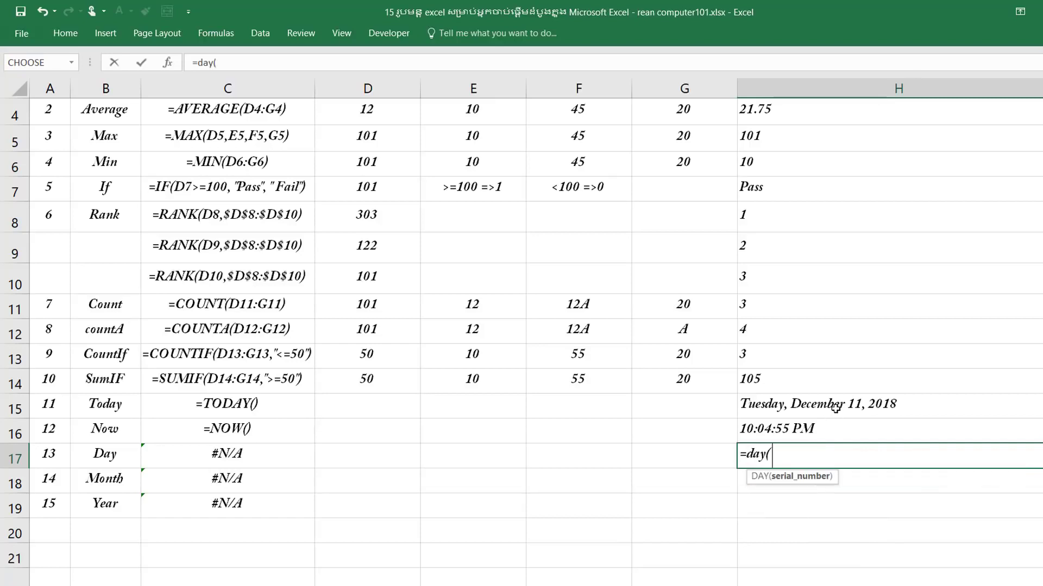
pyautogui.click(802, 398)
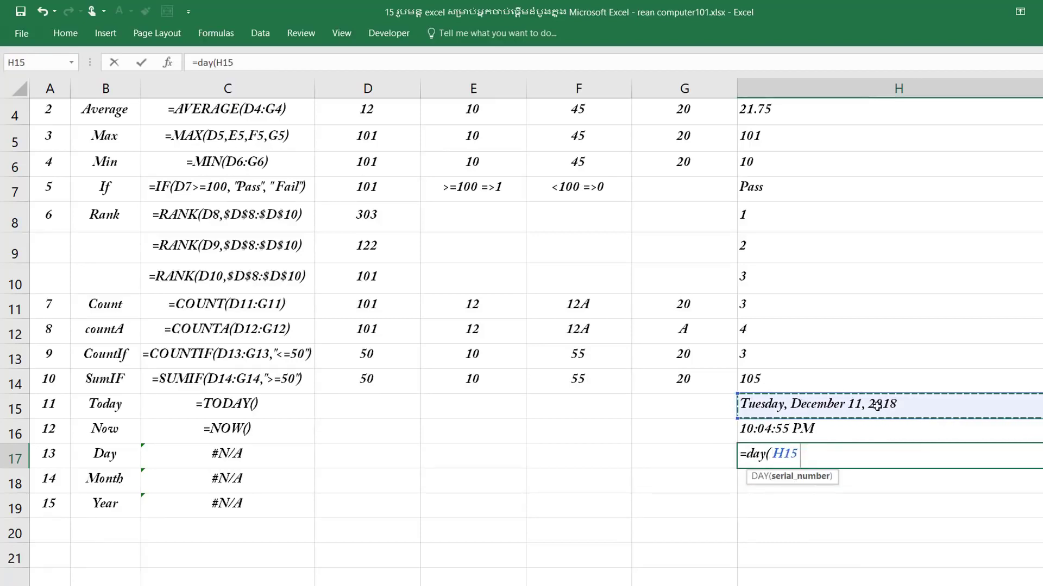
pyautogui.write(')')
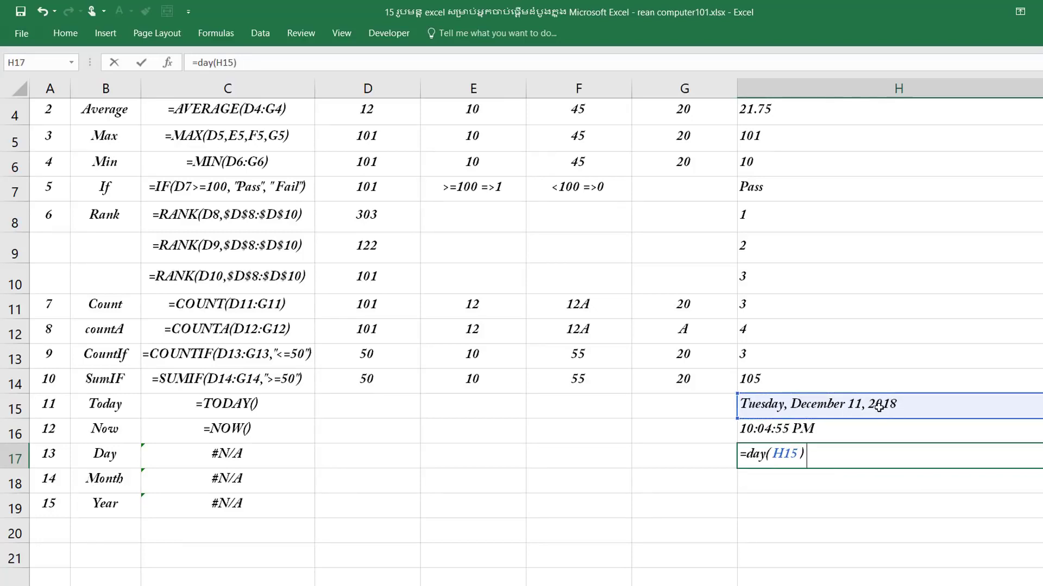
pyautogui.press('Return')
pyautogui.click(815, 459)
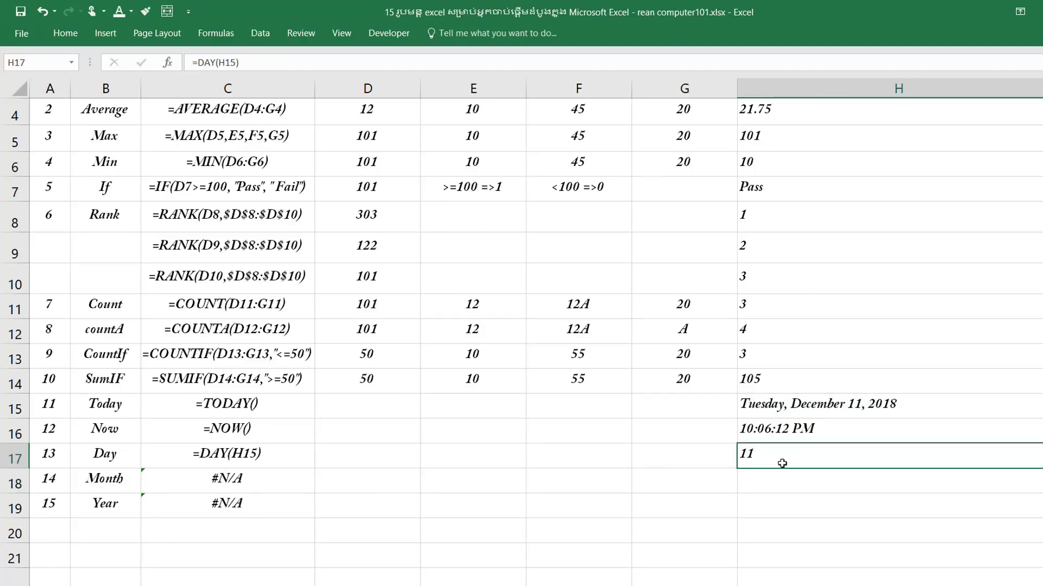
pyautogui.click(778, 486)
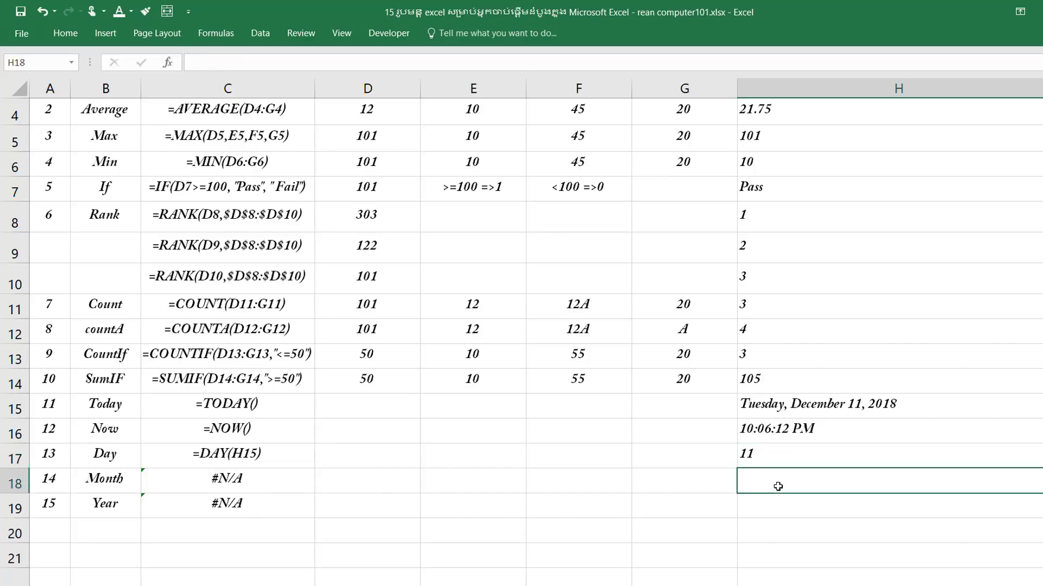
# Step: Enter =MONTH(H15) in H18, returning 12
pyautogui.write('=')
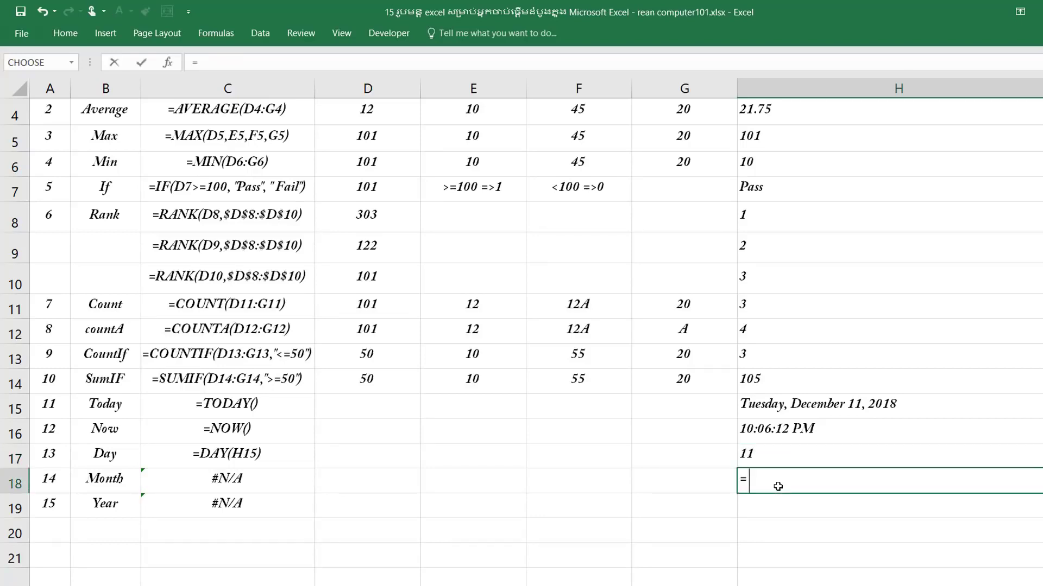
pyautogui.write('month')
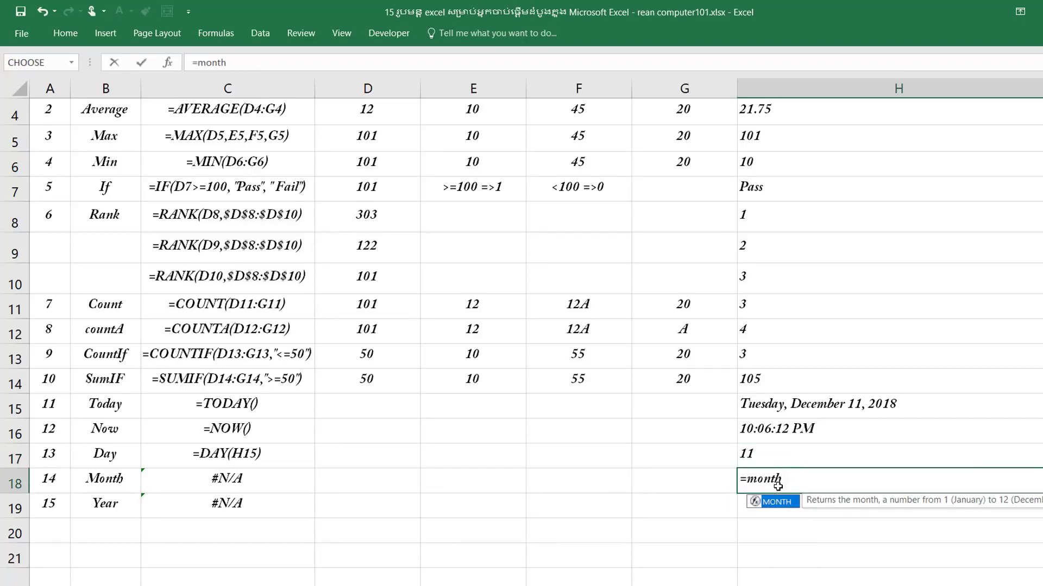
pyautogui.write('(')
pyautogui.click(813, 406)
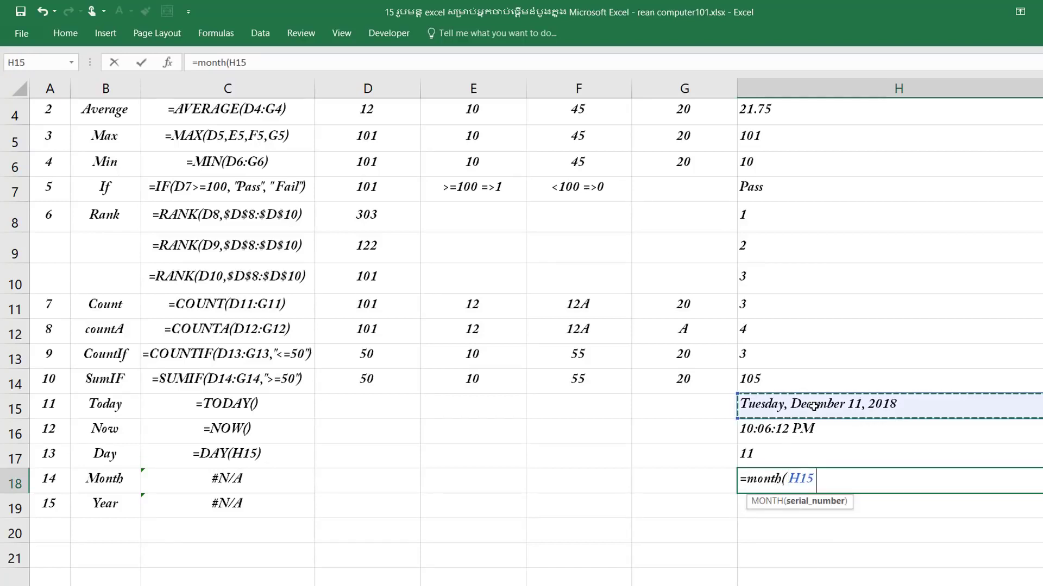
pyautogui.write(')')
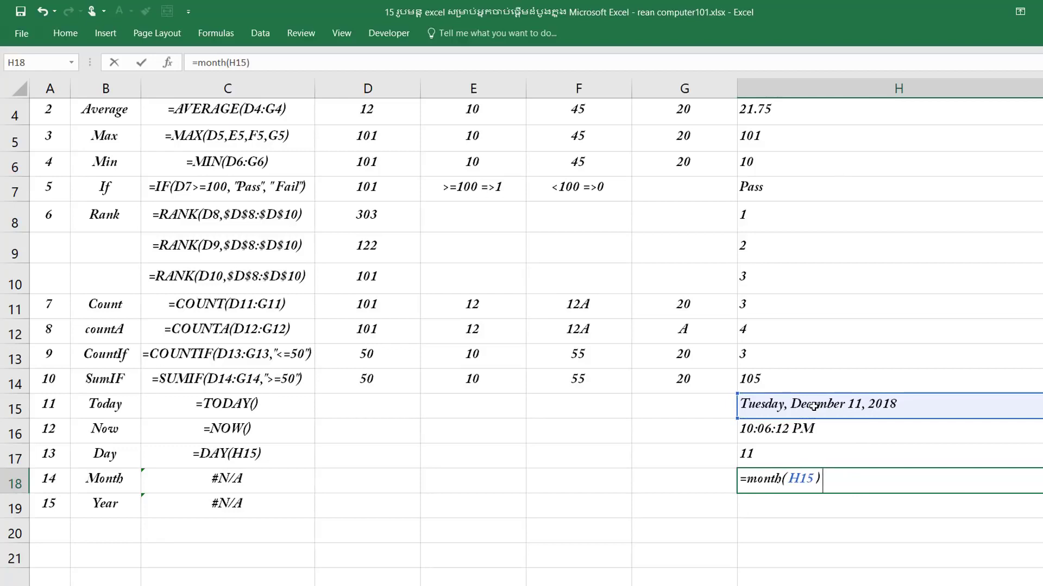
pyautogui.press('Return')
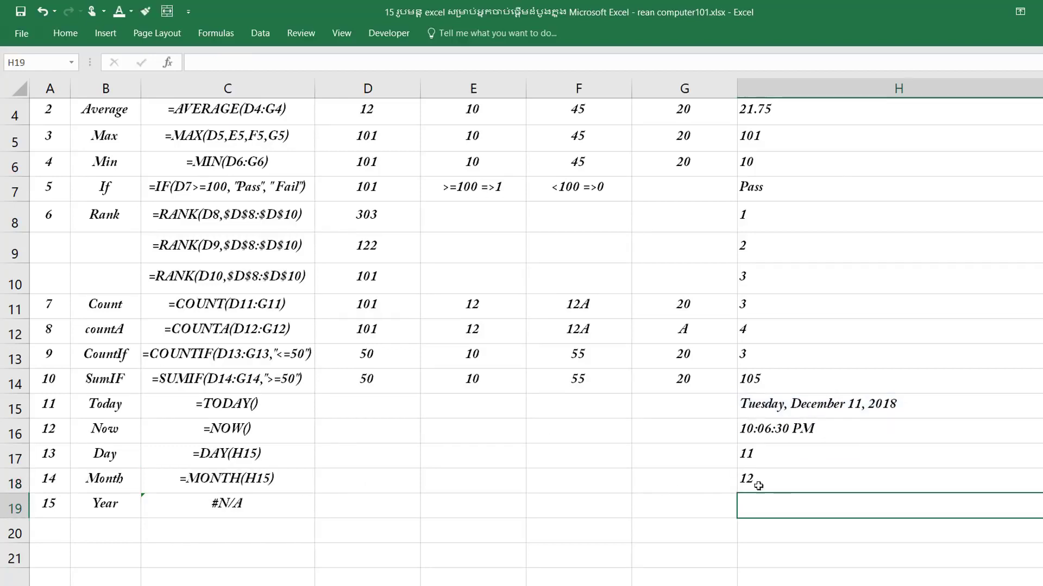
pyautogui.click(758, 486)
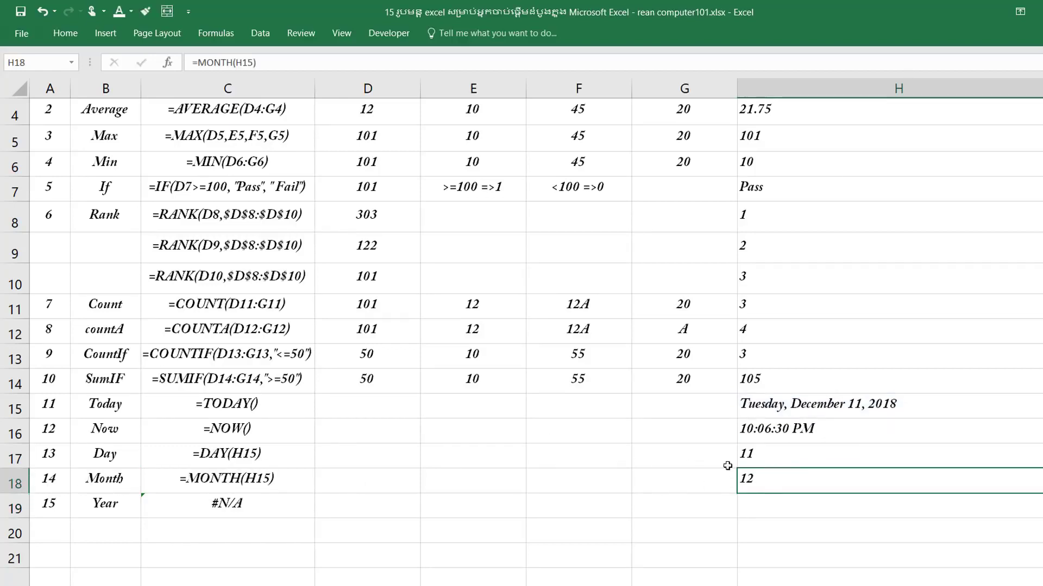
# Step: Enter =YEAR(H15) in H19, returning 2018
pyautogui.click(764, 502)
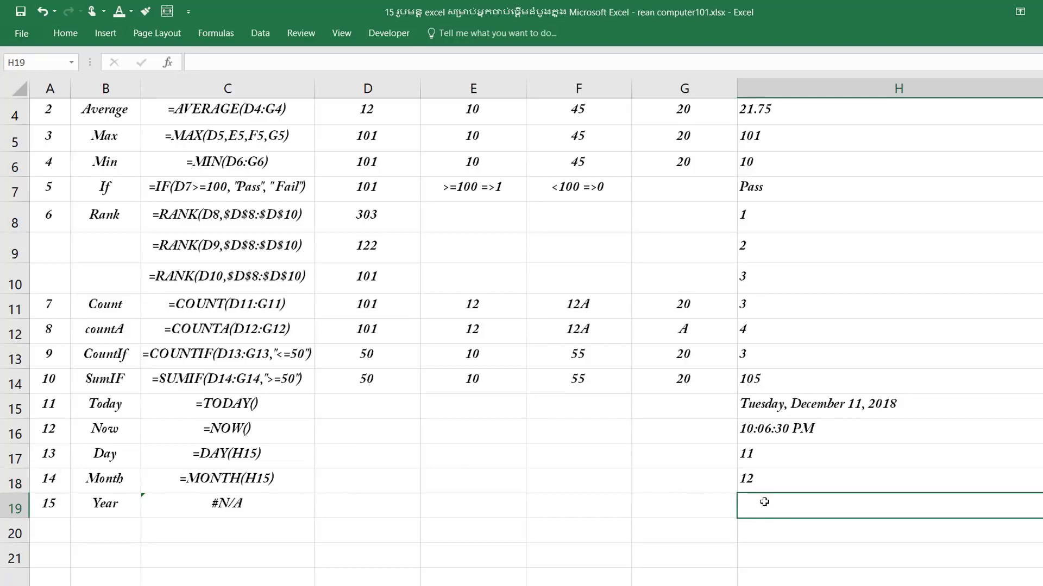
pyautogui.write('=year')
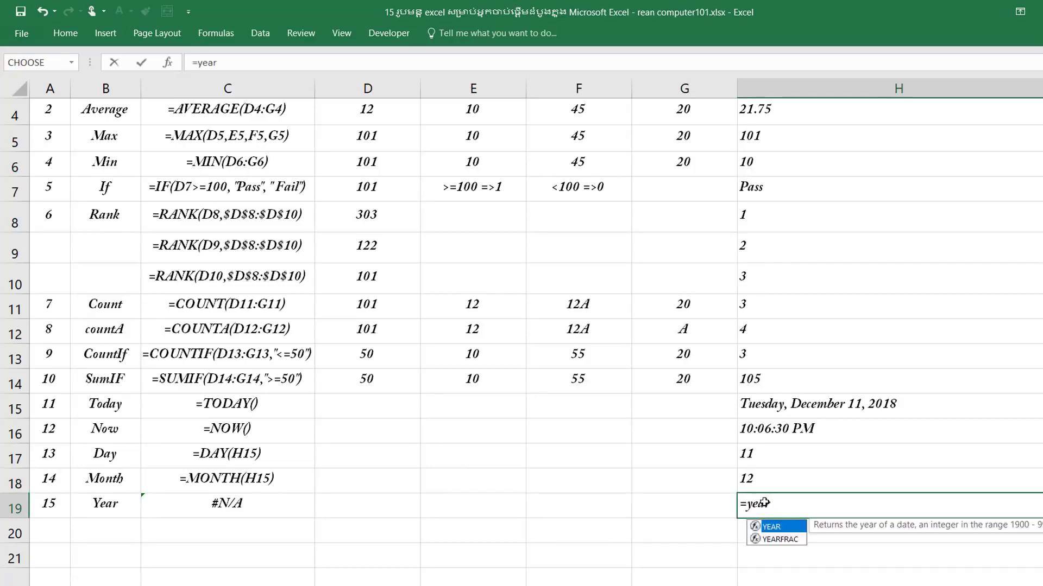
pyautogui.write('(')
pyautogui.click(825, 408)
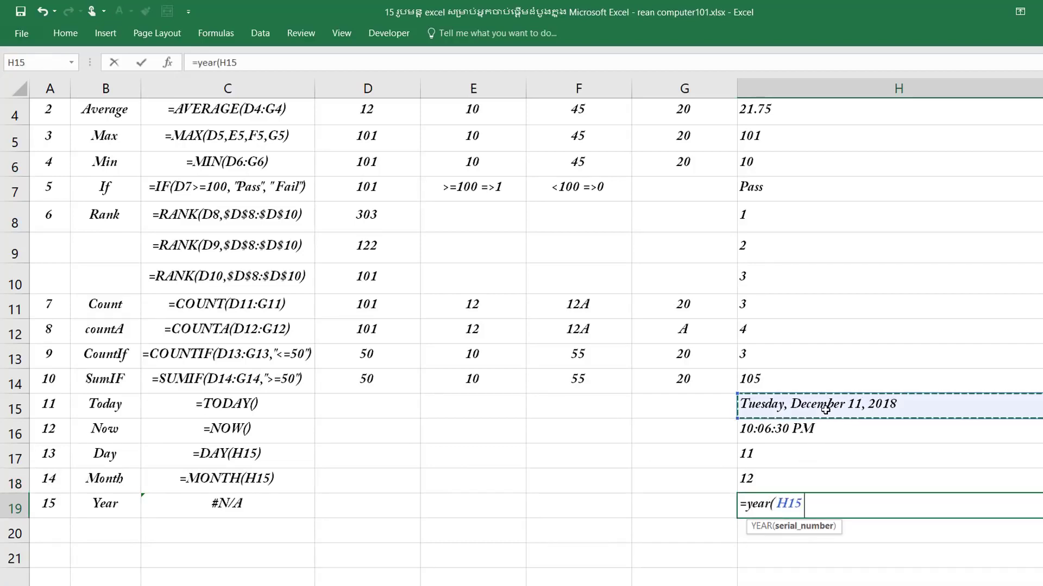
pyautogui.write(')')
pyautogui.press('Return')
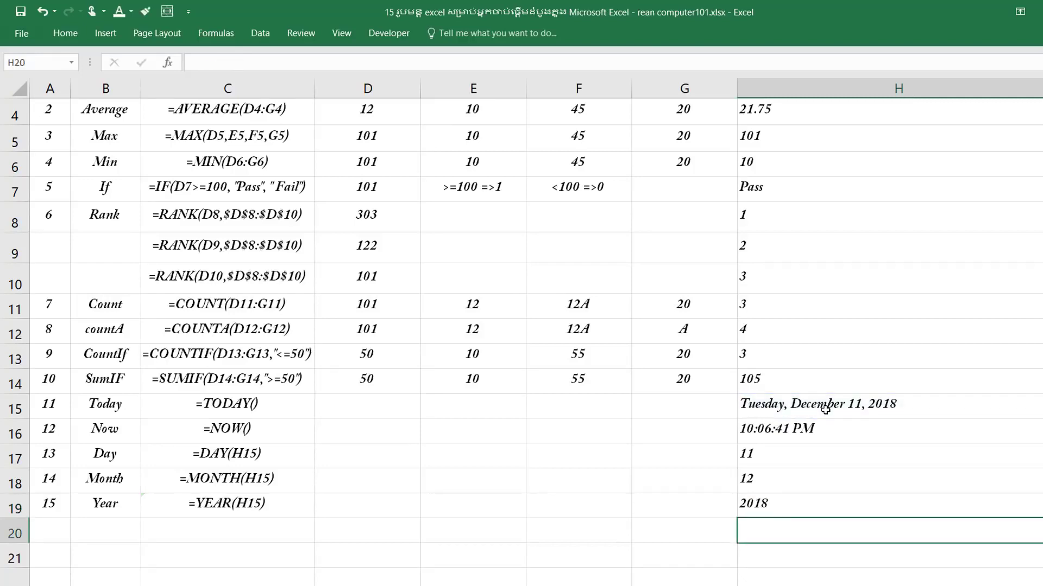
pyautogui.click(768, 500)
pyautogui.moveTo(745, 457); pyautogui.dragTo(750, 498)
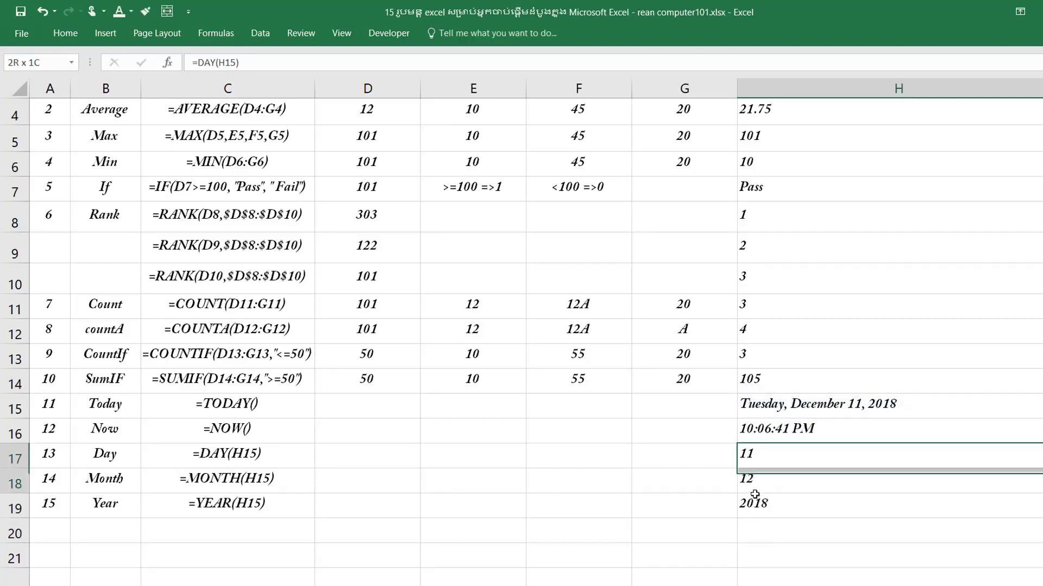
pyautogui.moveTo(264, 452); pyautogui.dragTo(272, 504)
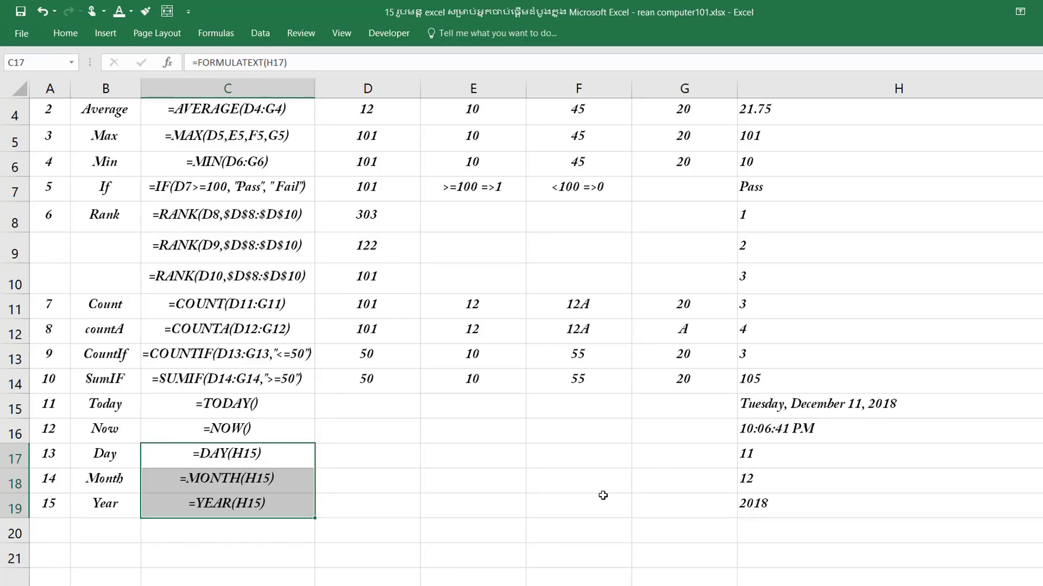
pyautogui.scroll(1, 603, 496)
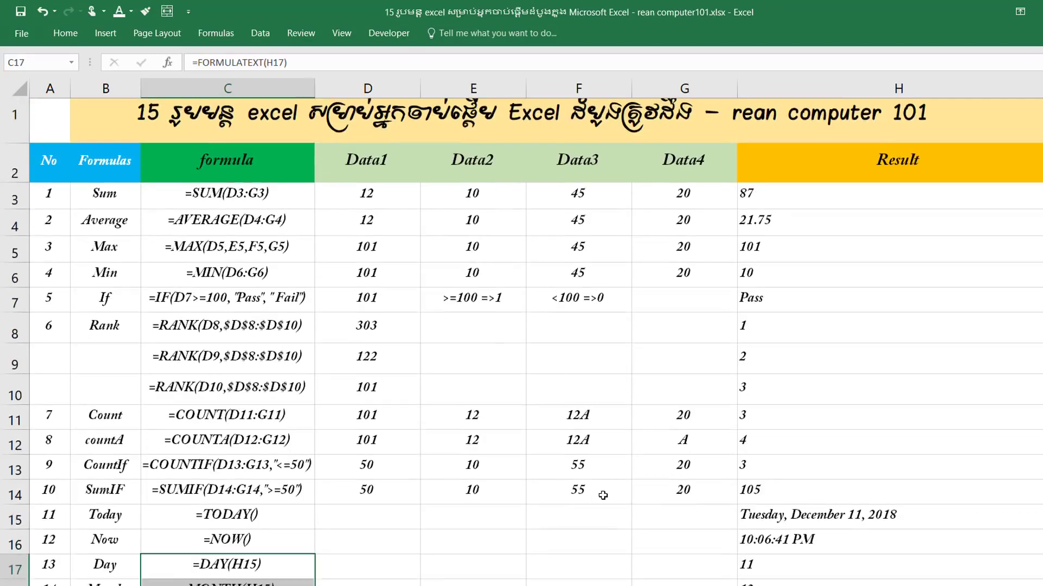